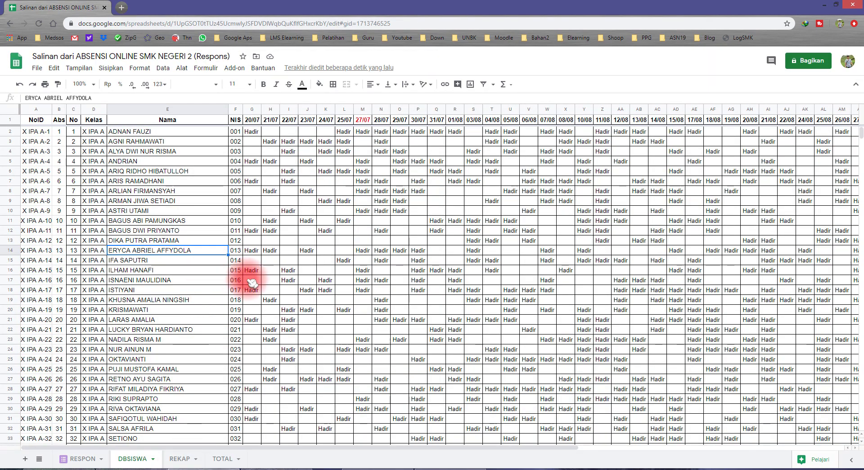
Step: Look through the attendance marks by date on the DBSISWA sheet, from class X IPA A down to X IPA C
{"action": "left_click_drag", "start_coordinate": [251, 131], "coordinate": [442, 359]}
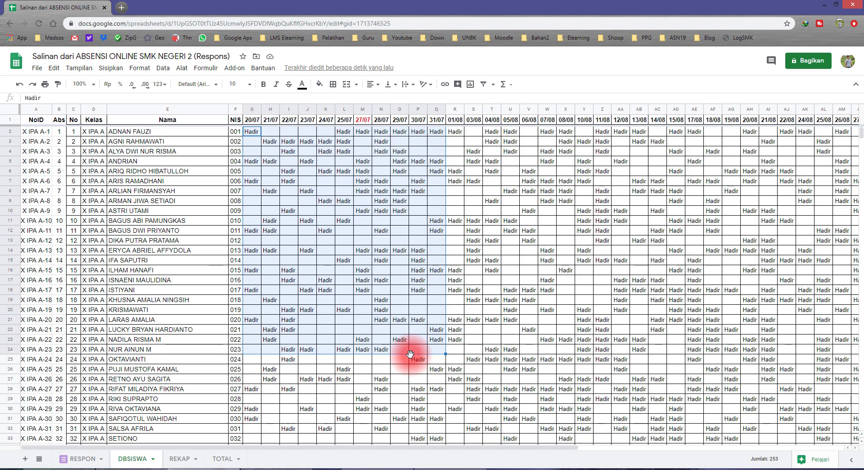
{"action": "scroll", "coordinate": [411, 354], "scroll_direction": "down", "scroll_amount": 10}
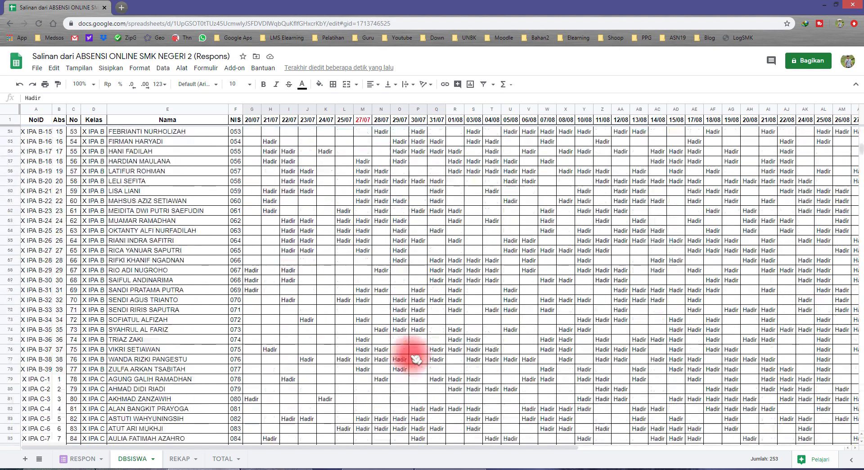
{"action": "scroll", "coordinate": [415, 358], "scroll_direction": "down", "scroll_amount": 5}
{"action": "scroll", "coordinate": [230, 387], "scroll_direction": "up", "scroll_amount": 6}
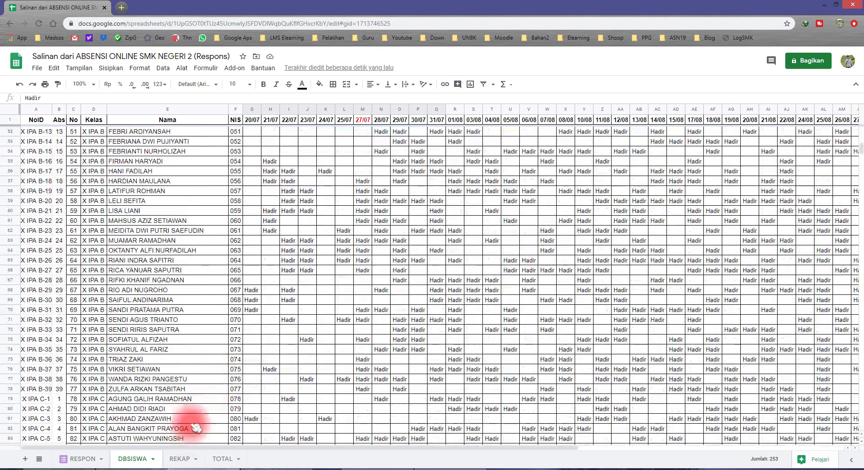
{"action": "scroll", "coordinate": [196, 427], "scroll_direction": "up", "scroll_amount": 10}
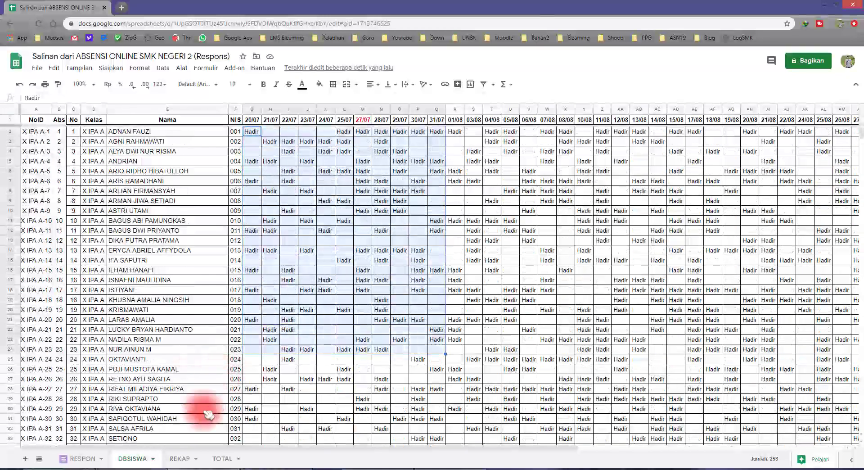
Step: On the REKAP sheet, switch the class to X IPA A and back to X IPA C to compare the attendance charts
{"action": "left_click", "coordinate": [179, 458]}
{"action": "scroll", "coordinate": [238, 306], "scroll_direction": "down", "scroll_amount": 6}
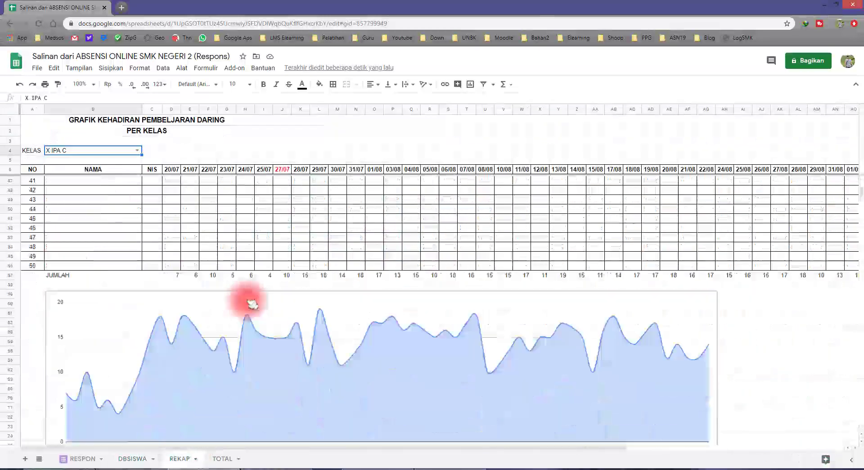
{"action": "scroll", "coordinate": [250, 302], "scroll_direction": "down", "scroll_amount": 2}
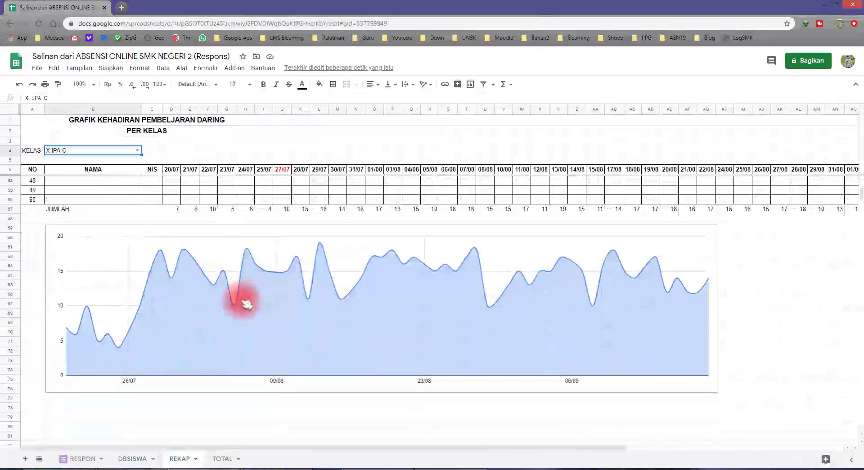
{"action": "left_click", "coordinate": [141, 152]}
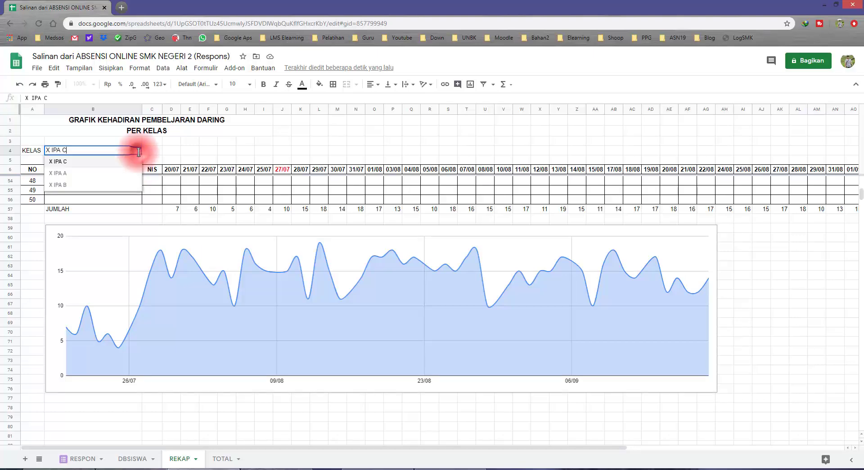
{"action": "left_click", "coordinate": [105, 173]}
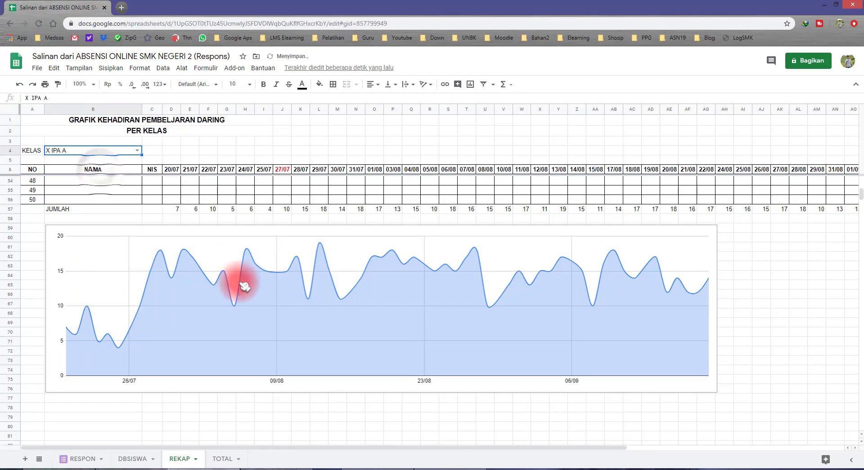
{"action": "left_click", "coordinate": [136, 153]}
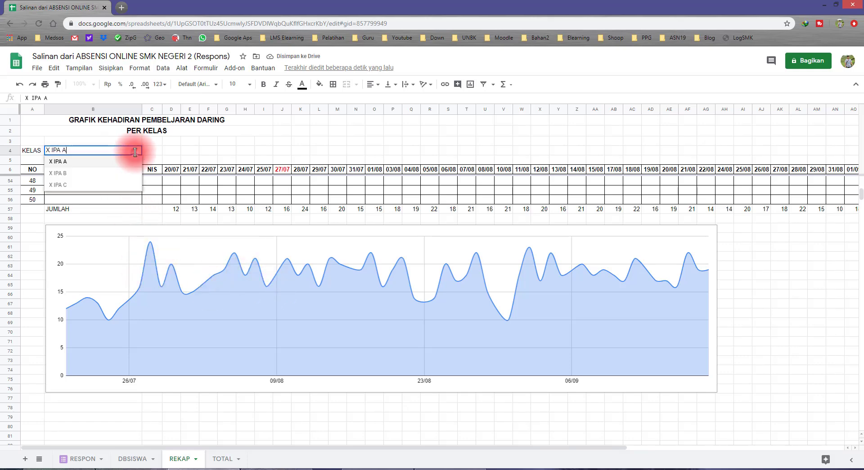
{"action": "left_click", "coordinate": [106, 182]}
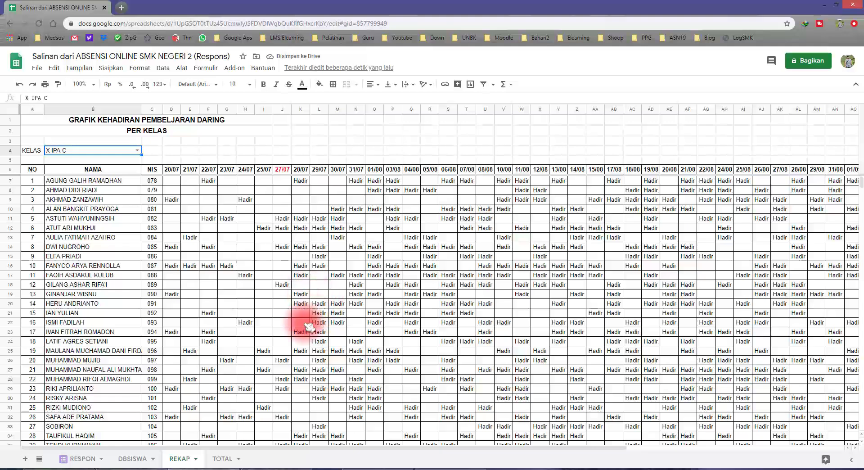
Step: Examine the combined chart for the three classes on the TOTAL sheet and return to the DBSISWA sheet
{"action": "left_click", "coordinate": [222, 457]}
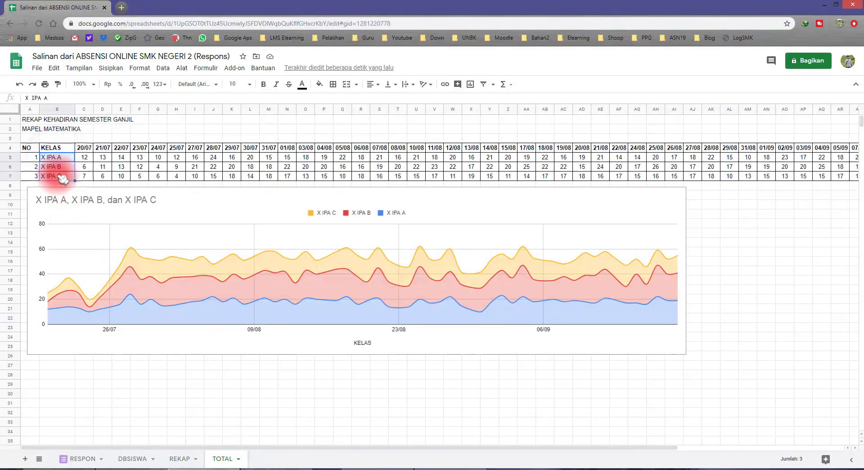
{"action": "left_click", "coordinate": [153, 270]}
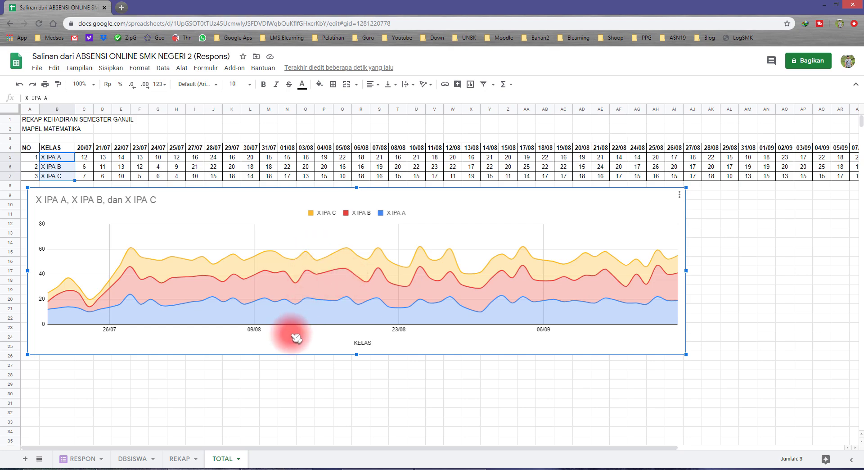
{"action": "left_click", "coordinate": [178, 458]}
{"action": "left_click", "coordinate": [135, 459]}
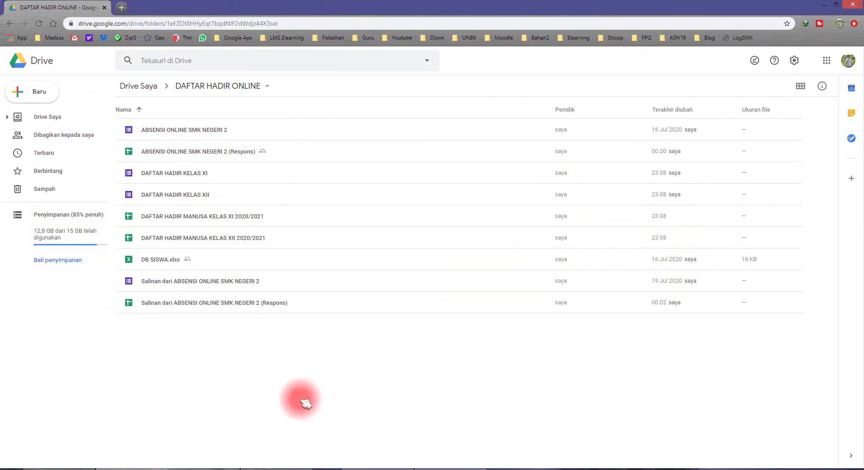
Step: Open the ABSENSI ONLINE SMK NEGERI 2 (Respons) spreadsheet from Drive and select the form responses in A2:H15
{"action": "double_click", "coordinate": [223, 156]}
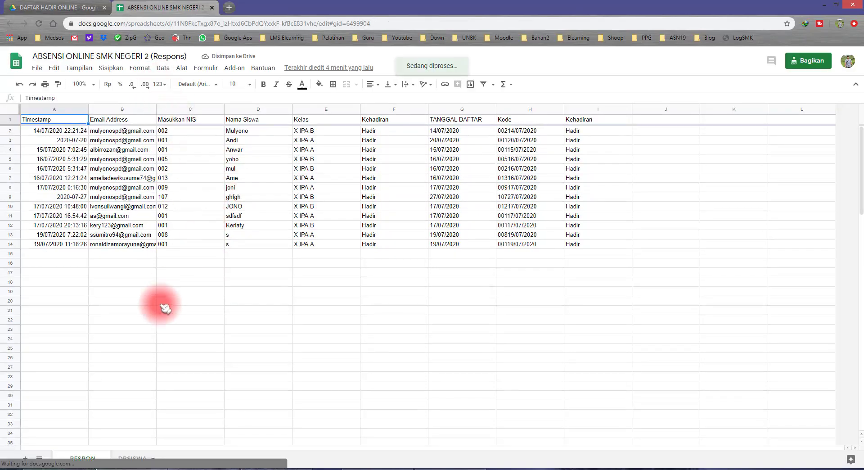
{"action": "left_click", "coordinate": [140, 283]}
{"action": "left_click_drag", "start_coordinate": [68, 135], "coordinate": [543, 254]}
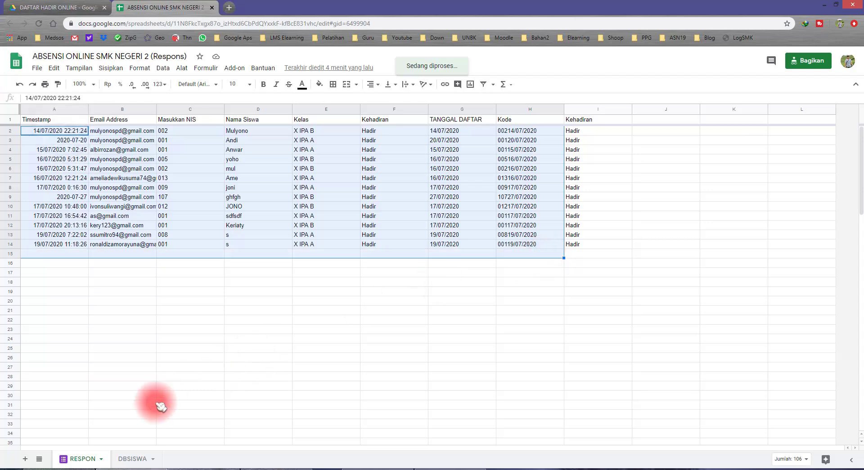
Step: Look at the DBSISWA sheet, and check the timestamp and NIS of the row 12 response on the RESPON sheet
{"action": "left_click", "coordinate": [133, 459]}
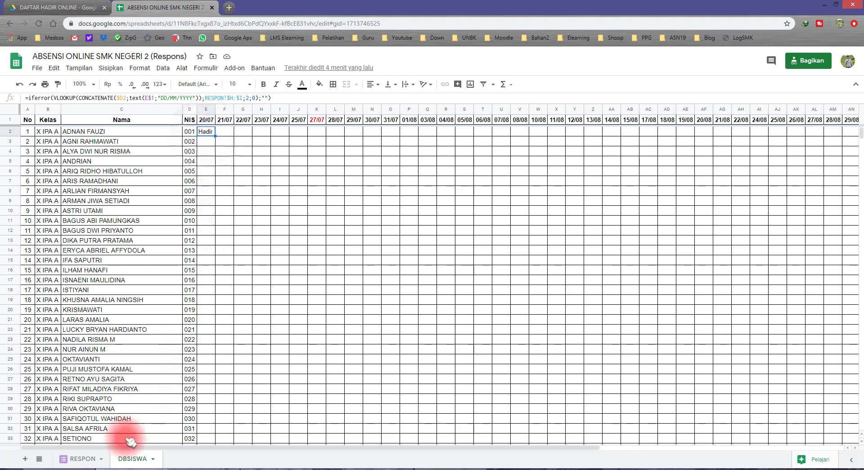
{"action": "left_click", "coordinate": [79, 458]}
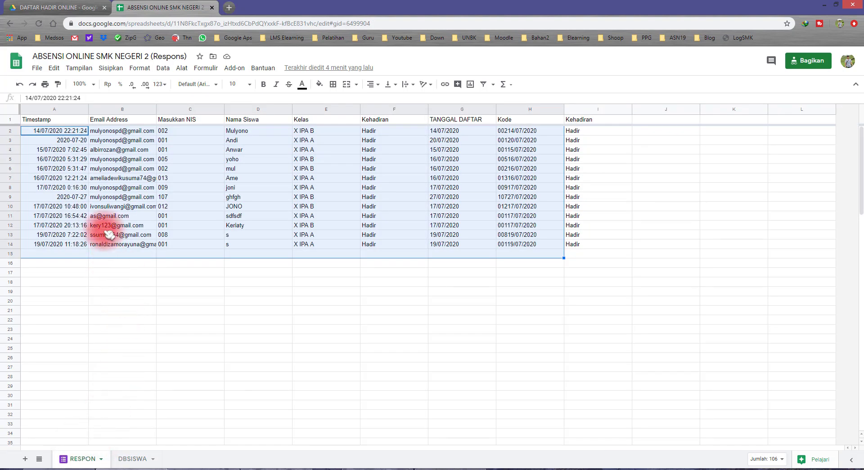
{"action": "left_click", "coordinate": [74, 226]}
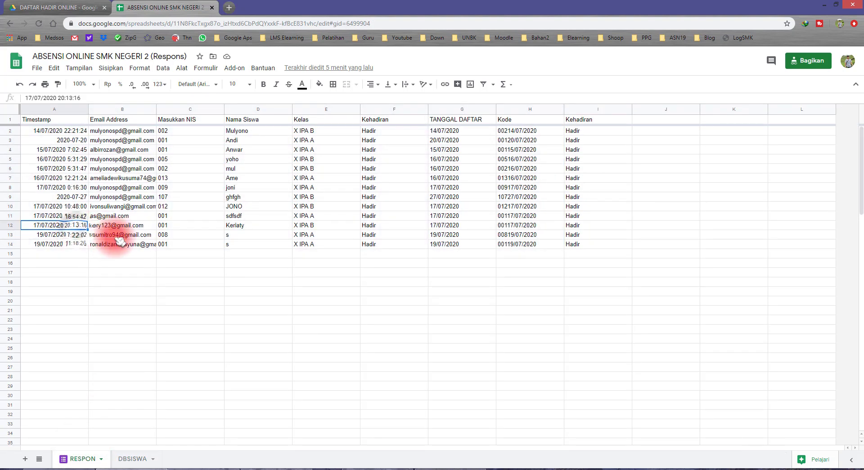
{"action": "left_click", "coordinate": [178, 227], "text": "ctrl"}
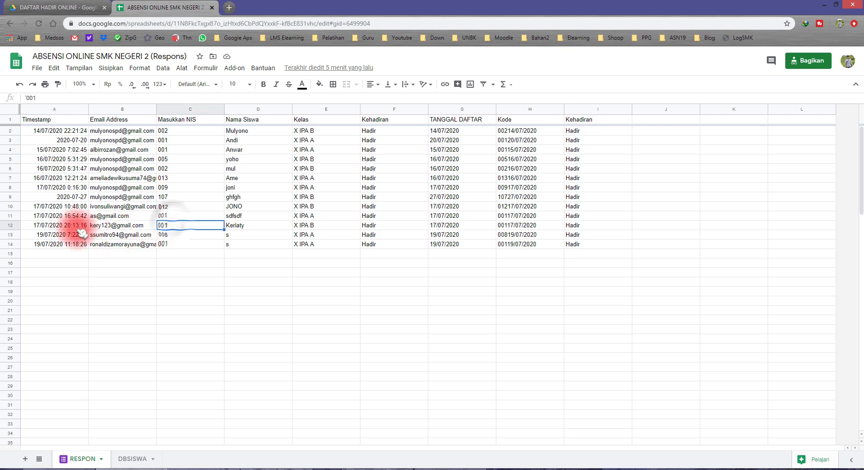
Step: Inspect the 20/07 column on the DBSISWA sheet, checking its date header and the lookup formula in E2
{"action": "left_click", "coordinate": [131, 459]}
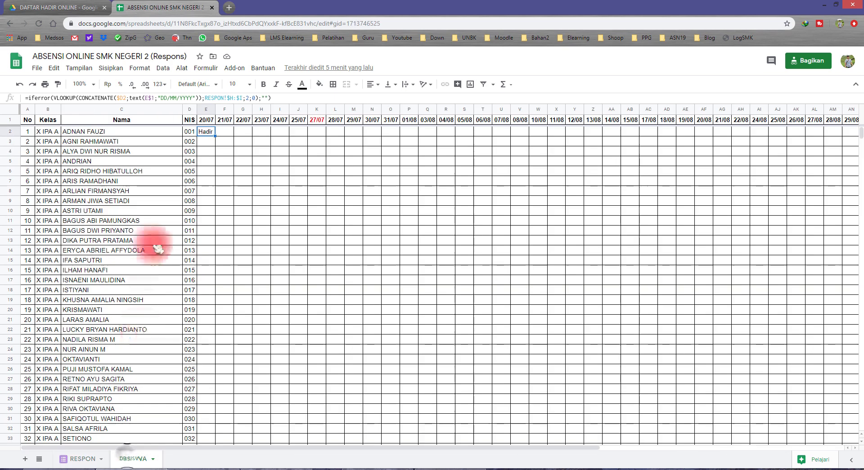
{"action": "left_click", "coordinate": [208, 129]}
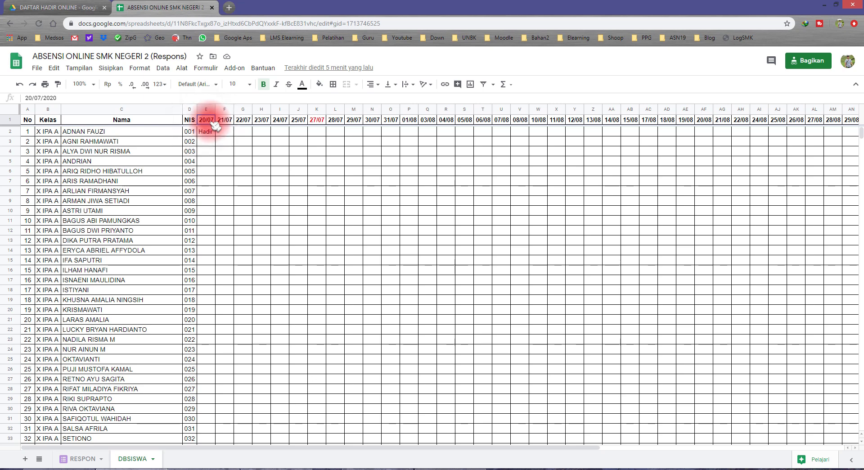
{"action": "scroll", "coordinate": [189, 273], "scroll_direction": "down", "scroll_amount": 2}
{"action": "scroll", "coordinate": [194, 293], "scroll_direction": "up", "scroll_amount": 2}
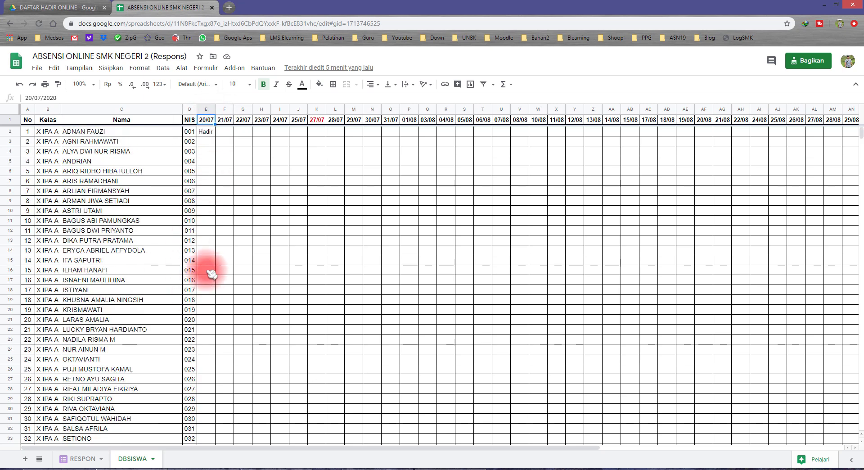
{"action": "scroll", "coordinate": [208, 304], "scroll_direction": "down", "scroll_amount": 1}
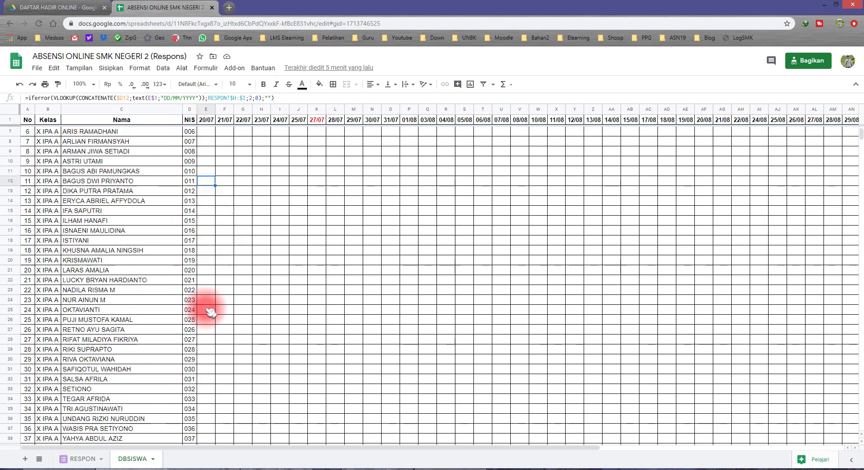
{"action": "scroll", "coordinate": [208, 310], "scroll_direction": "up", "scroll_amount": 1}
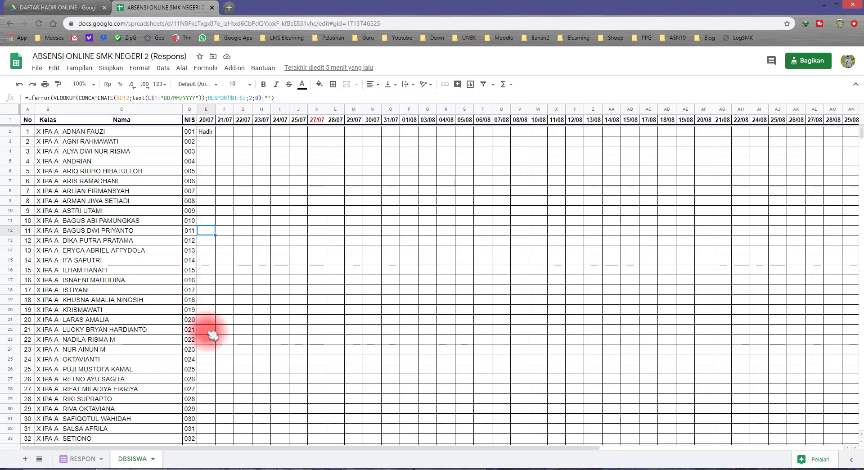
{"action": "left_click", "coordinate": [208, 131]}
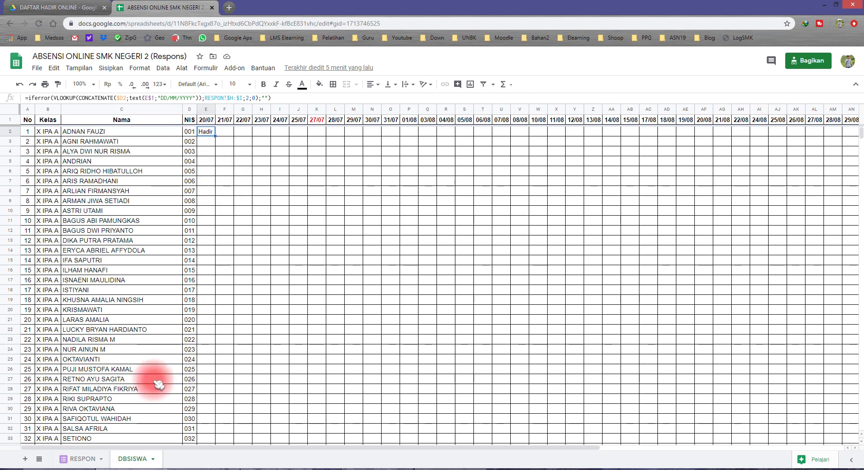
Step: Scan the list of submitted form responses on the RESPON sheet
{"action": "left_click", "coordinate": [81, 459]}
{"action": "scroll", "coordinate": [90, 288], "scroll_direction": "down", "scroll_amount": 4}
{"action": "scroll", "coordinate": [101, 335], "scroll_direction": "up", "scroll_amount": 4}
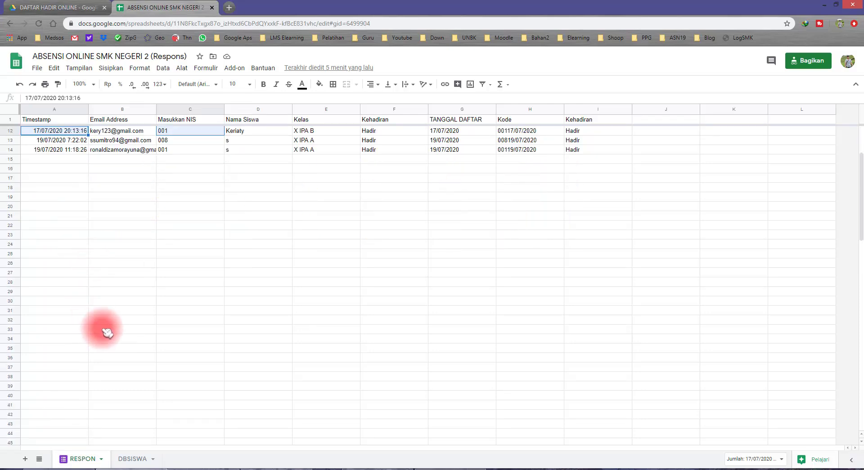
{"action": "left_click", "coordinate": [119, 310]}
Step: Paste the copied attendance marks as values only into the DBSISWA sheet from cell E2, and check them through the last student
{"action": "left_click", "coordinate": [133, 459]}
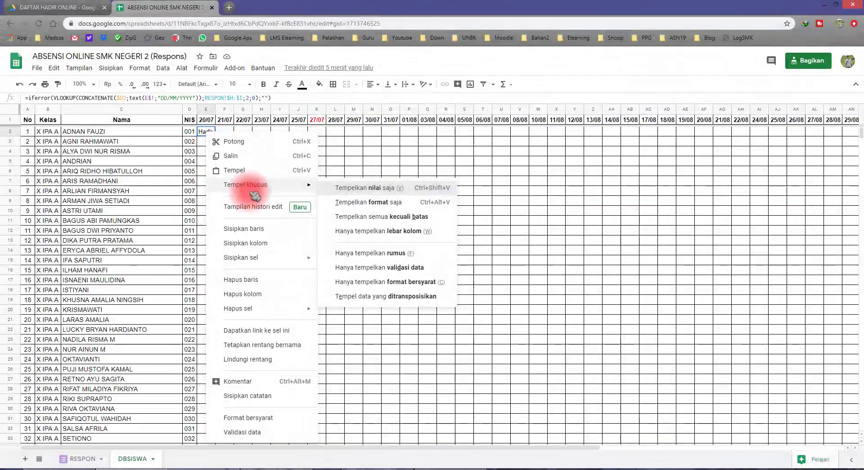
{"action": "left_click", "coordinate": [298, 183]}
{"action": "scroll", "coordinate": [309, 251], "scroll_direction": "down", "scroll_amount": 10}
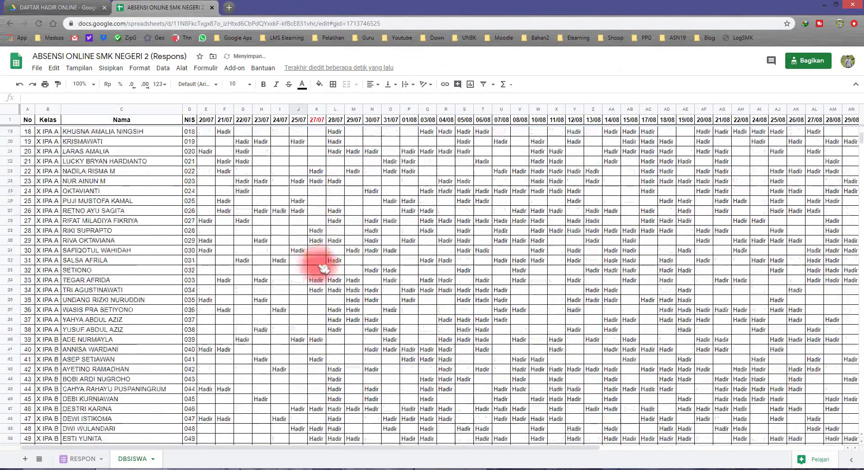
{"action": "scroll", "coordinate": [323, 269], "scroll_direction": "down", "scroll_amount": 10}
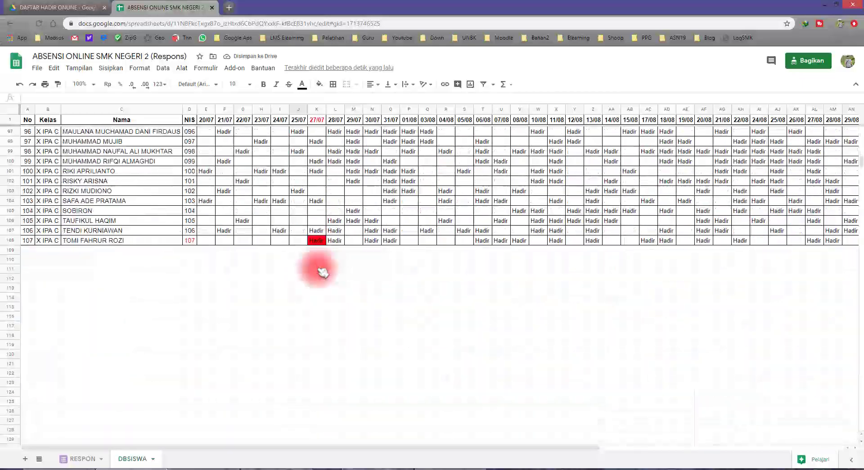
{"action": "scroll", "coordinate": [326, 270], "scroll_direction": "up", "scroll_amount": 20}
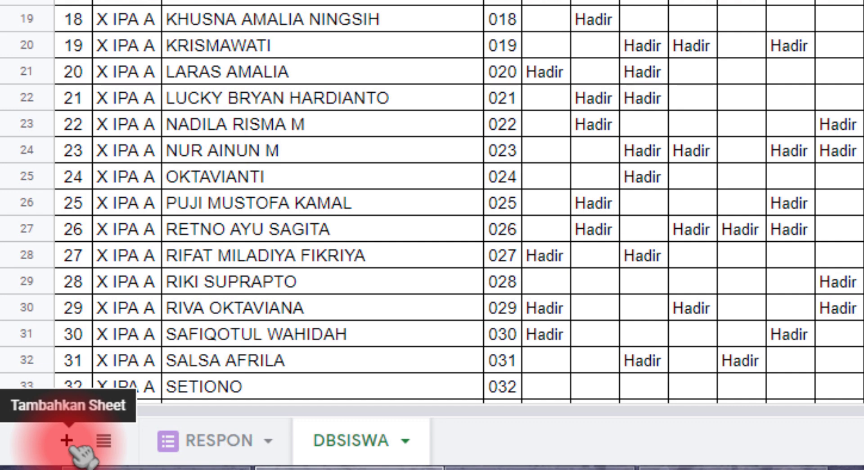
Step: Add a new sheet after DBSISWA and name it REKAP
{"action": "left_click", "coordinate": [70, 443]}
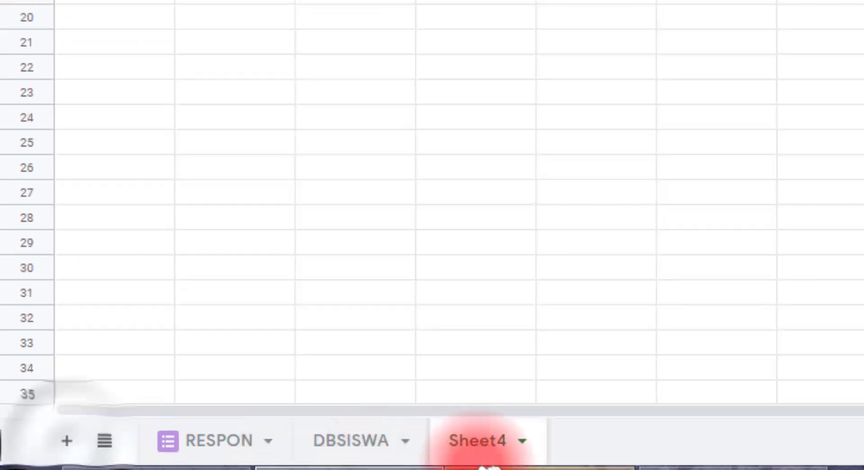
{"action": "double_click", "coordinate": [491, 442]}
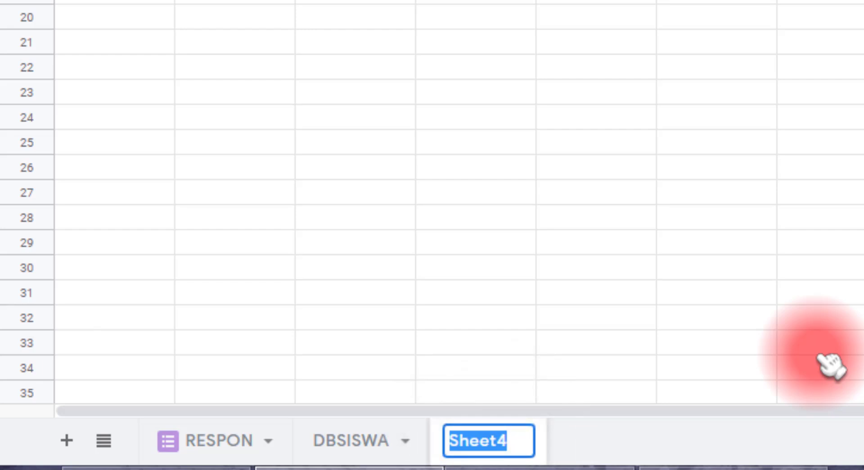
{"action": "type", "text": "REKAP"}
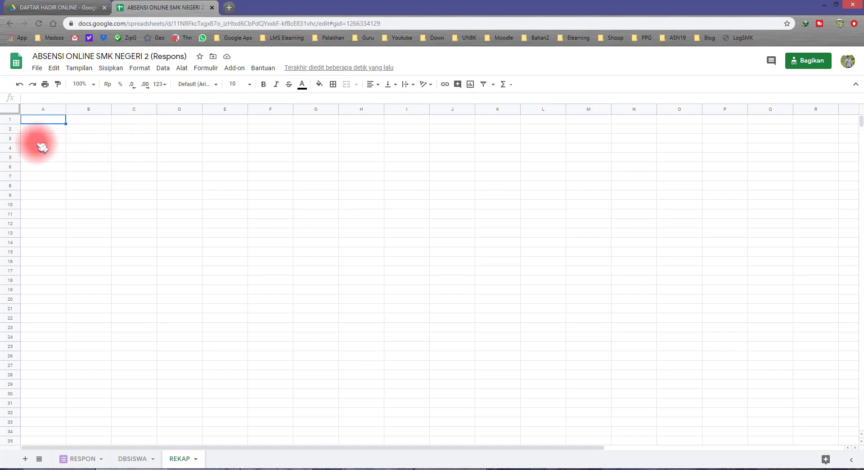
Step: Enter the title REKAP KEHADIRAN SISWA in cell A1 and the subtitle PEMBELAJARAN DARING in A2
{"action": "type", "text": "REKAP"}
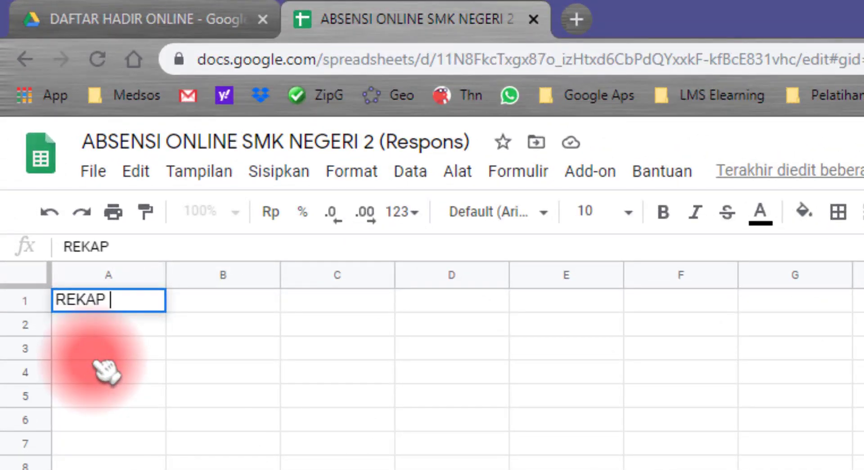
{"action": "type", "text": " KEHADIRAN SISWA"}
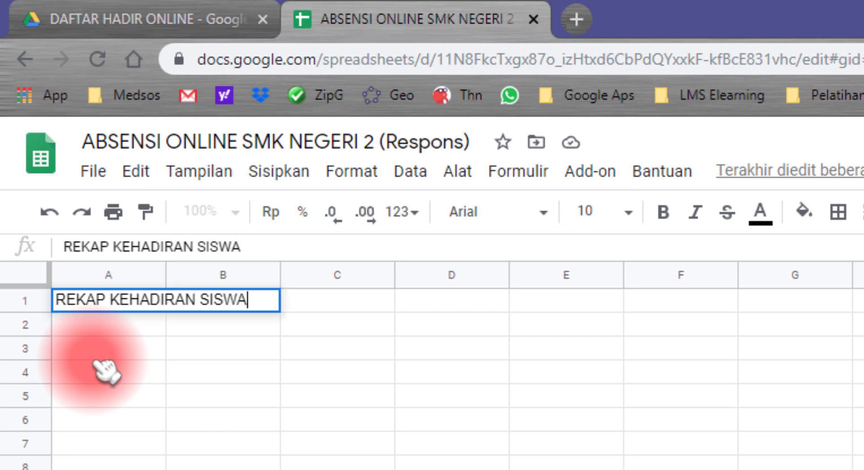
{"action": "key", "text": "Return"}
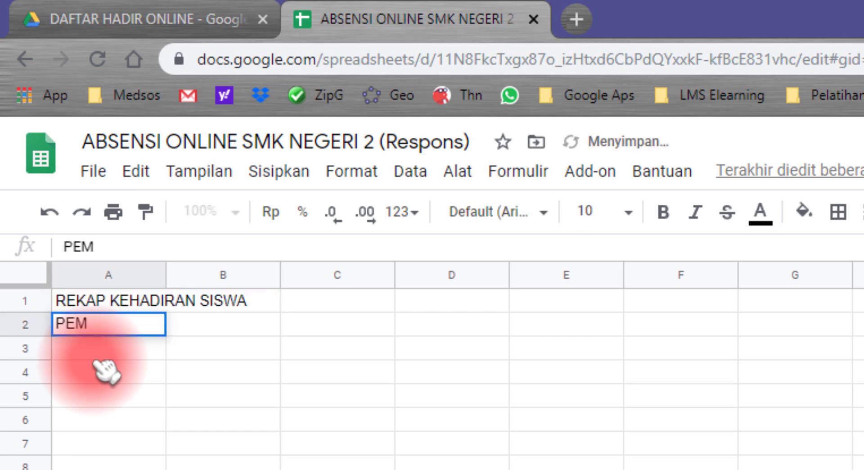
{"action": "type", "text": "PEMBELAJARAN DARING"}
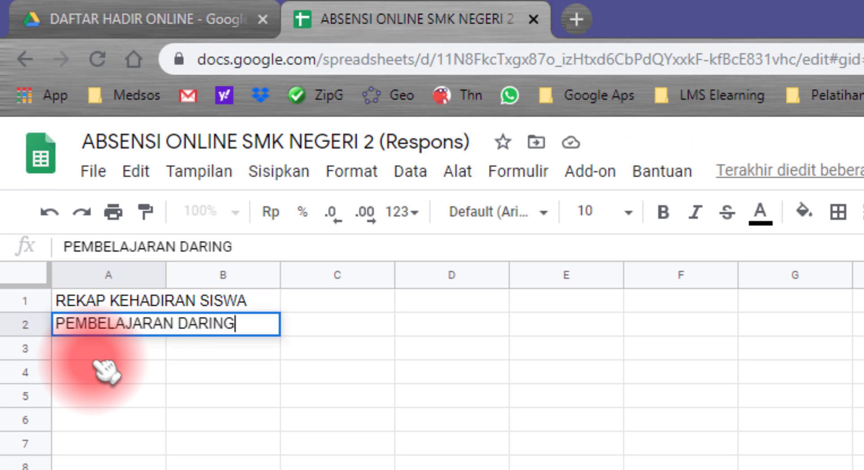
{"action": "key", "text": "Return"}
Step: Enter the label KELAS in cell A4 of the REKAP sheet
{"action": "left_click", "coordinate": [98, 363]}
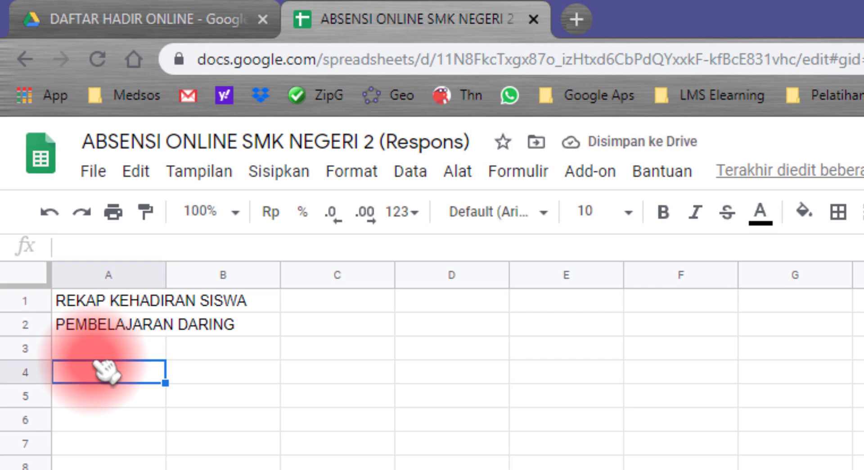
{"action": "type", "text": "KELAS"}
{"action": "key", "text": "Return"}
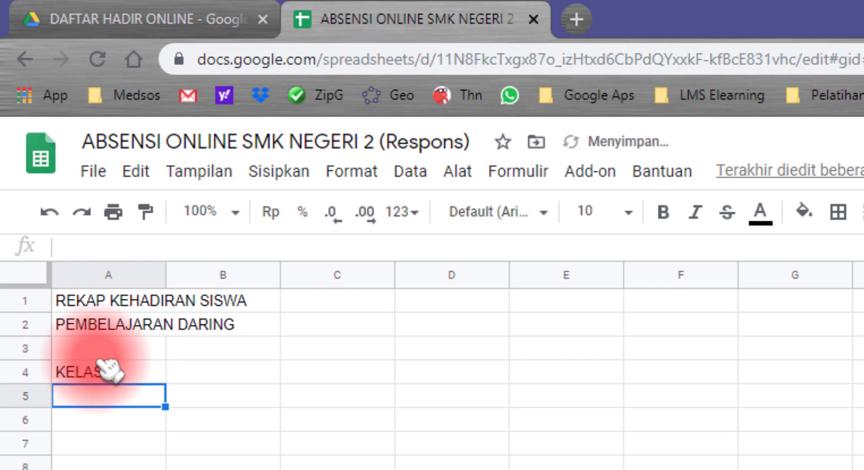
{"action": "left_click", "coordinate": [220, 374]}
Step: Enter the column headers NO, NAMA and NIS in cells A6 to C6
{"action": "left_click", "coordinate": [128, 420]}
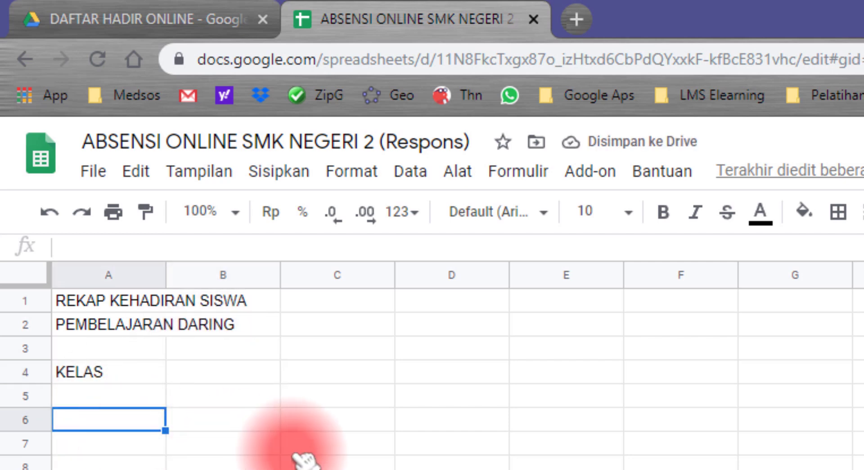
{"action": "key", "text": "Tab"}
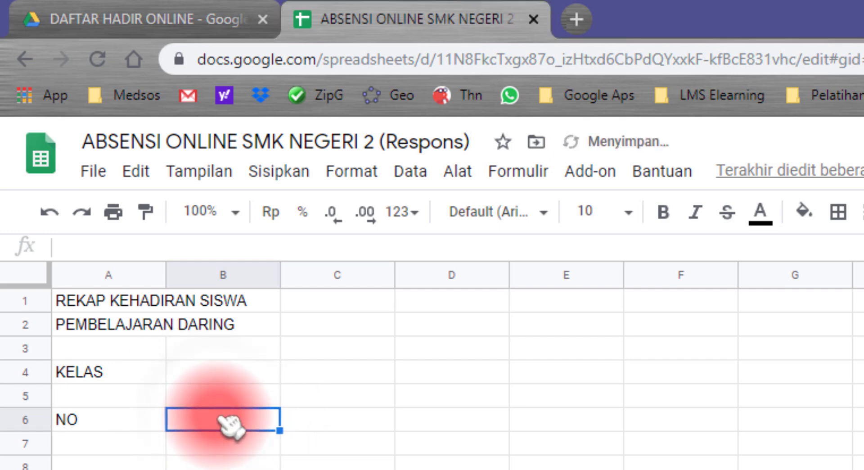
{"action": "key", "text": "Tab"}
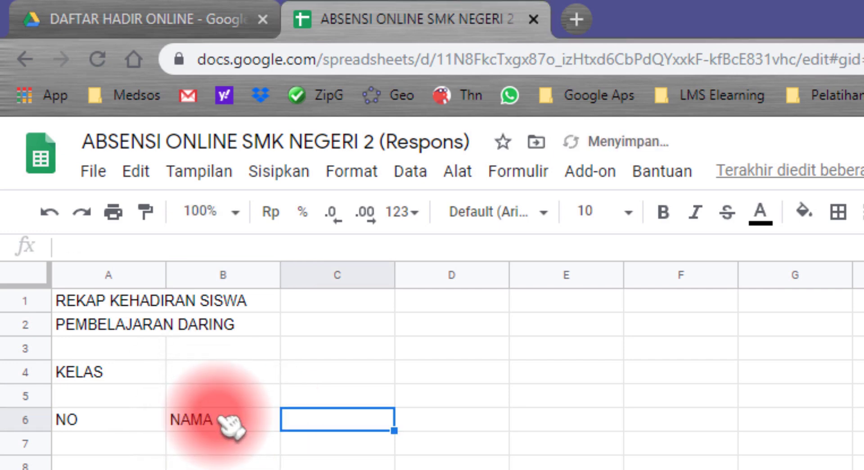
{"action": "type", "text": "NIS"}
{"action": "key", "text": "Return"}
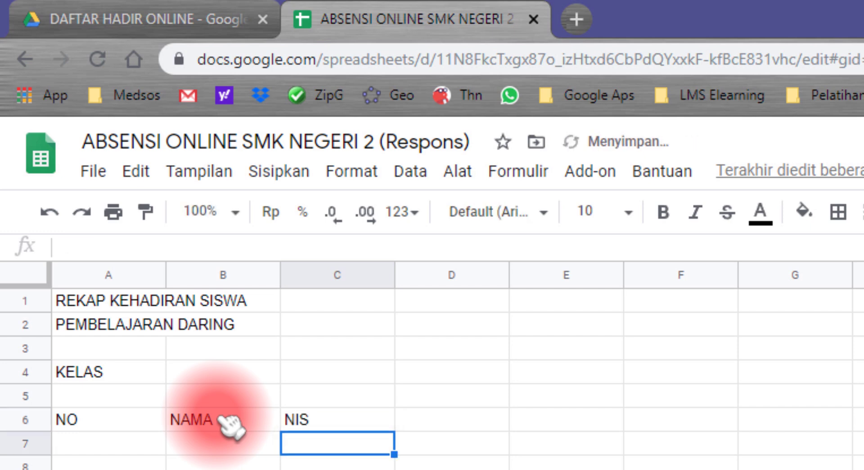
{"action": "left_click", "coordinate": [106, 442]}
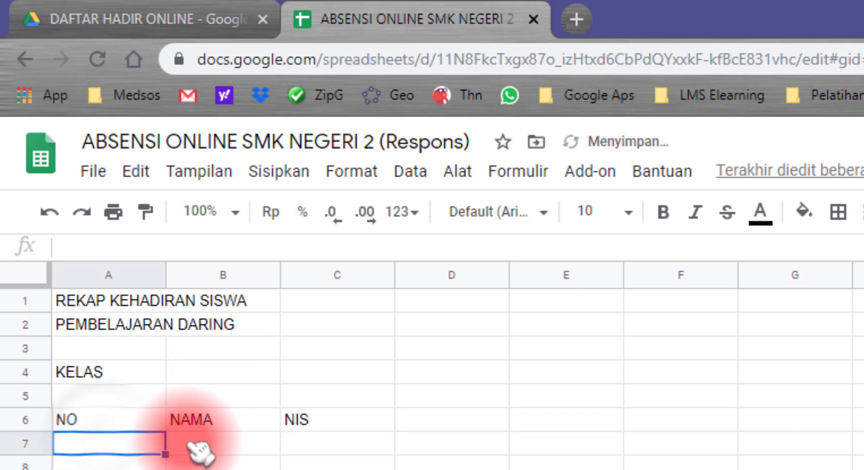
{"action": "left_click", "coordinate": [188, 443]}
{"action": "left_click", "coordinate": [303, 446]}
{"action": "left_click_drag", "start_coordinate": [231, 449], "coordinate": [324, 469]}
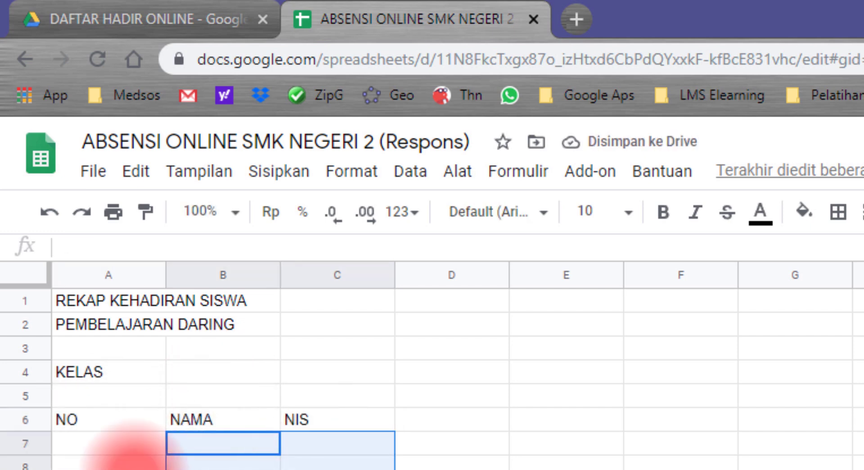
Step: Start a data validation rule for cell B4 beside KELAS, with a list of items (Daftar item) as its criterion
{"action": "left_click", "coordinate": [202, 372]}
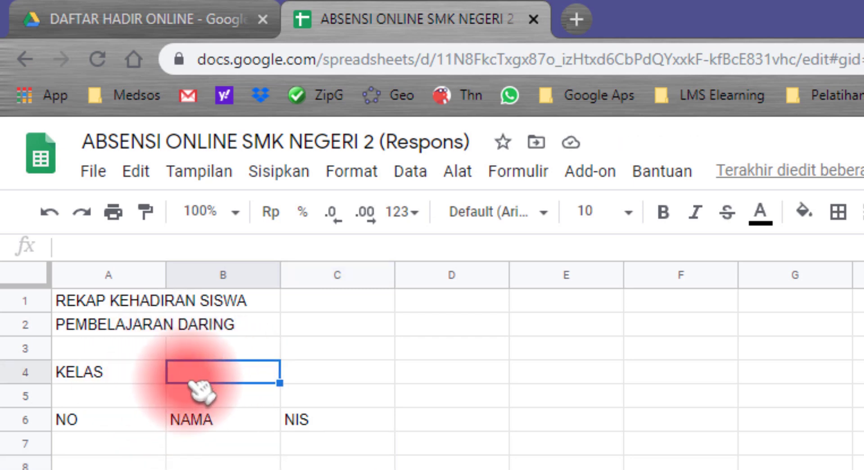
{"action": "right_click", "coordinate": [264, 377]}
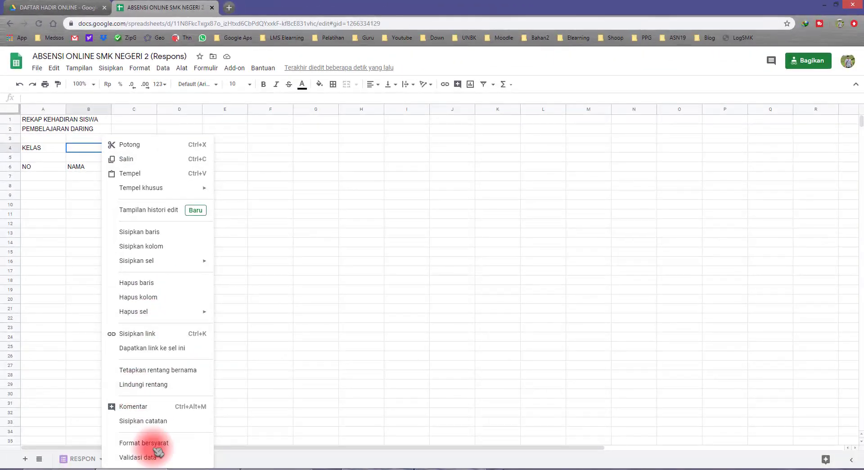
{"action": "left_click", "coordinate": [165, 459]}
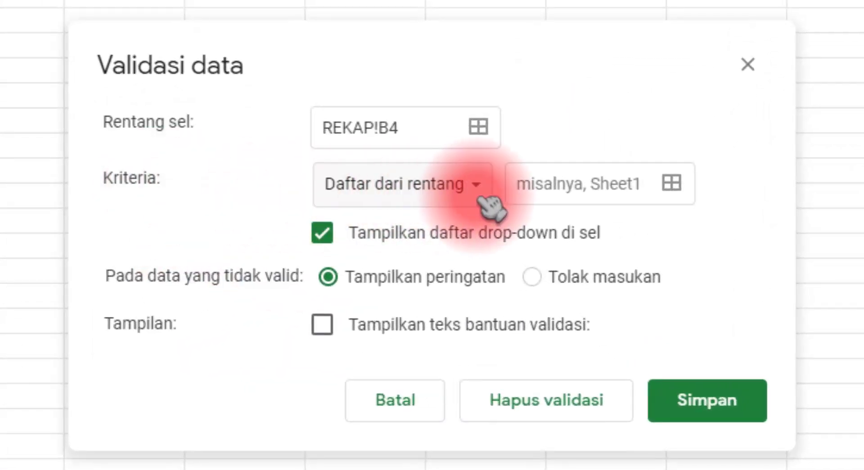
{"action": "left_click", "coordinate": [488, 204]}
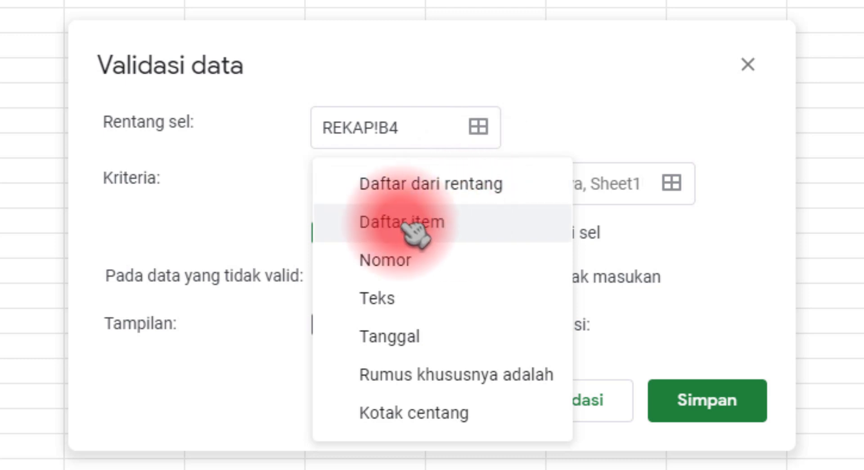
{"action": "left_click", "coordinate": [430, 223]}
{"action": "left_click", "coordinate": [522, 181]}
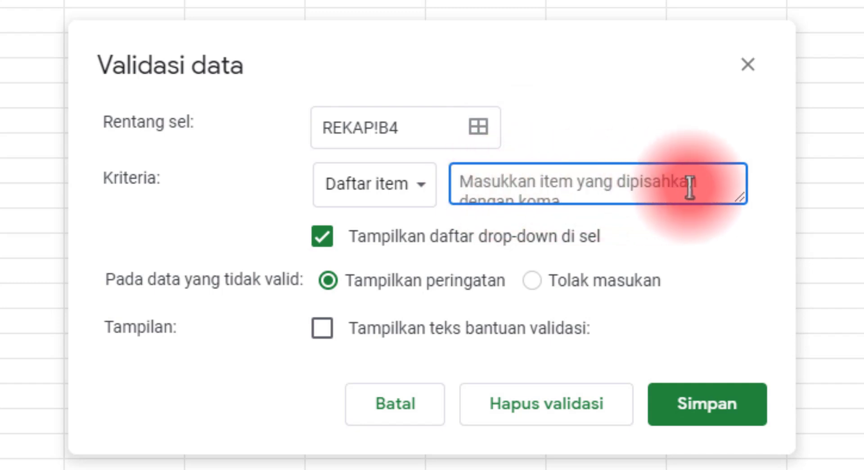
{"action": "left_click", "coordinate": [421, 192]}
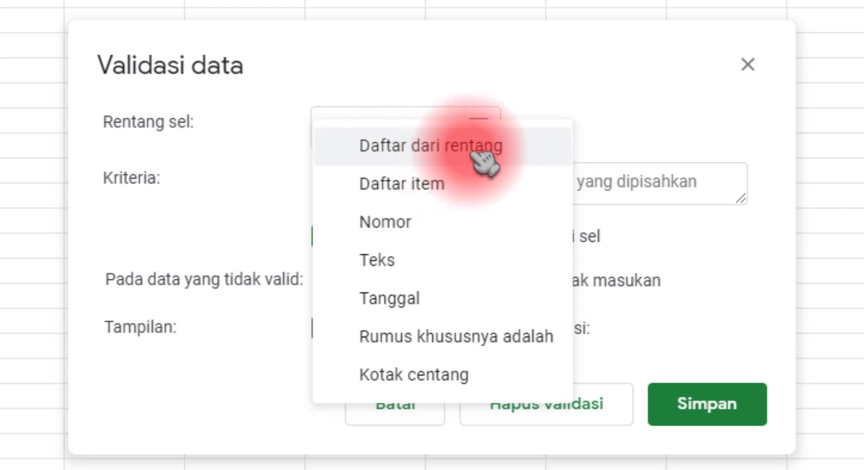
{"action": "left_click", "coordinate": [493, 159]}
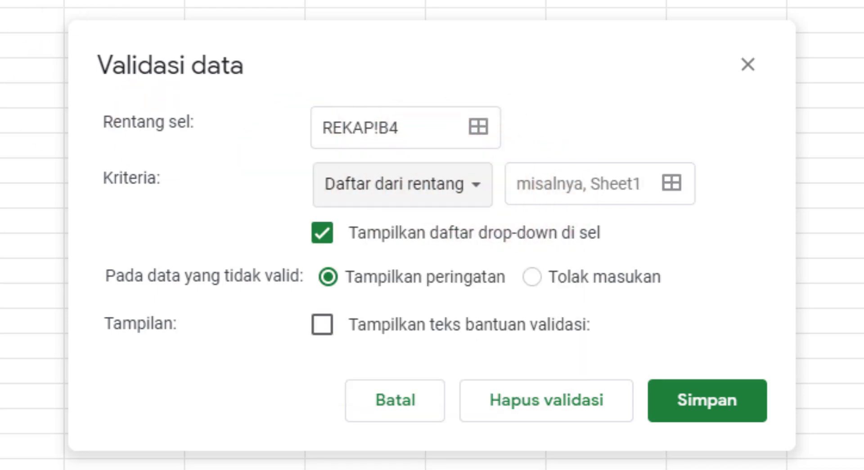
{"action": "left_click", "coordinate": [472, 185]}
{"action": "left_click", "coordinate": [448, 225]}
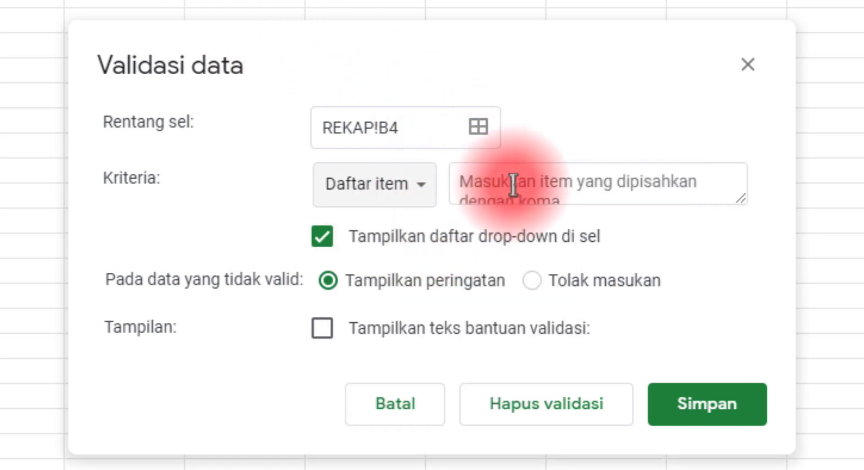
Step: Give the drop-down rule the items X IPA A, X IPA B, X IPA C and save the validation
{"action": "left_click", "coordinate": [513, 184]}
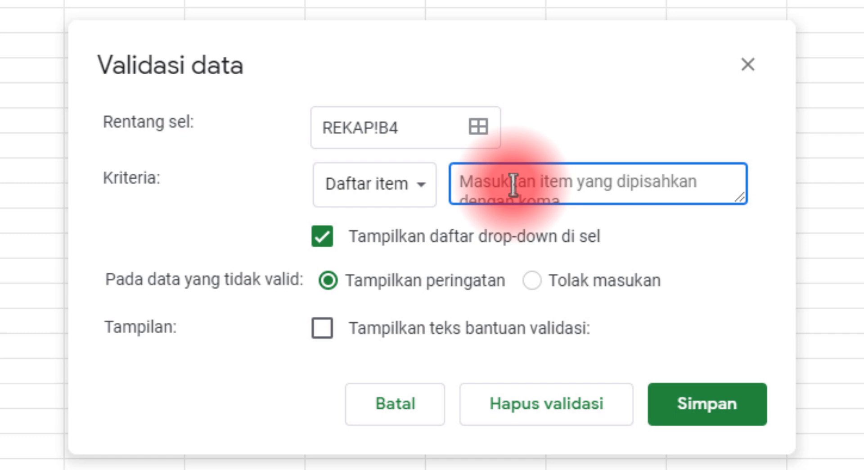
{"action": "type", "text": "X IPA A, X IPA B, X IPA C"}
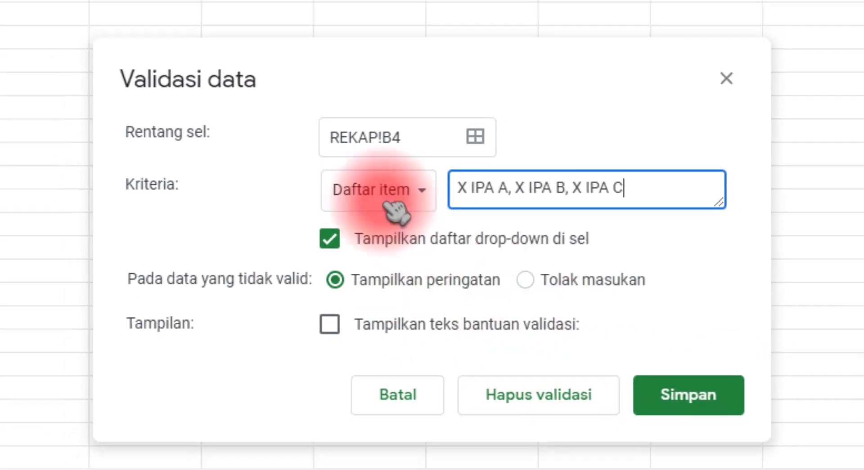
{"action": "left_click", "coordinate": [556, 332]}
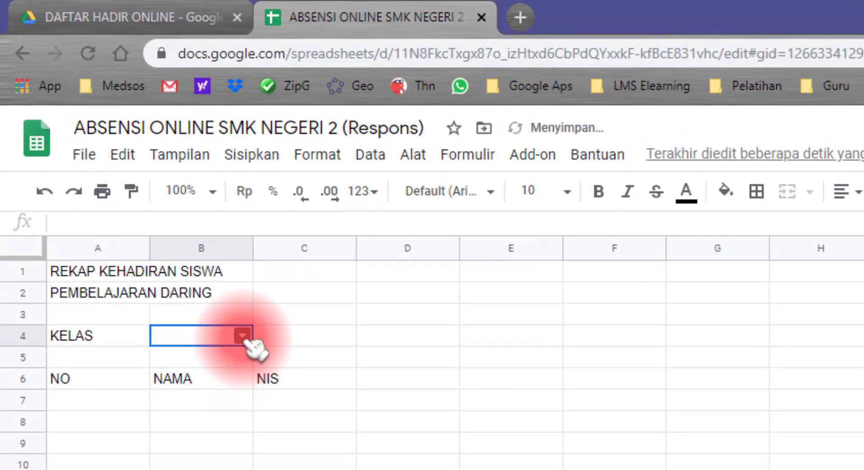
Step: Test the class drop-down in B4 by choosing X IPA A, X IPA B and X IPA C in turn
{"action": "left_click", "coordinate": [184, 254]}
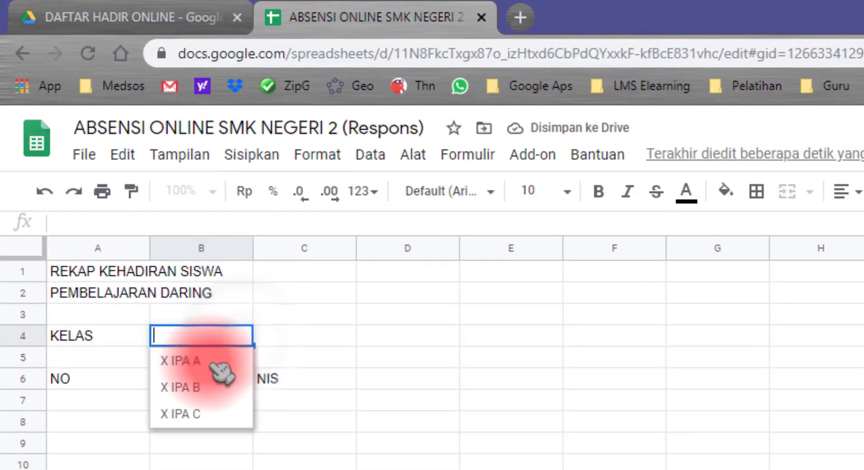
{"action": "left_click", "coordinate": [225, 360]}
{"action": "left_click", "coordinate": [243, 336]}
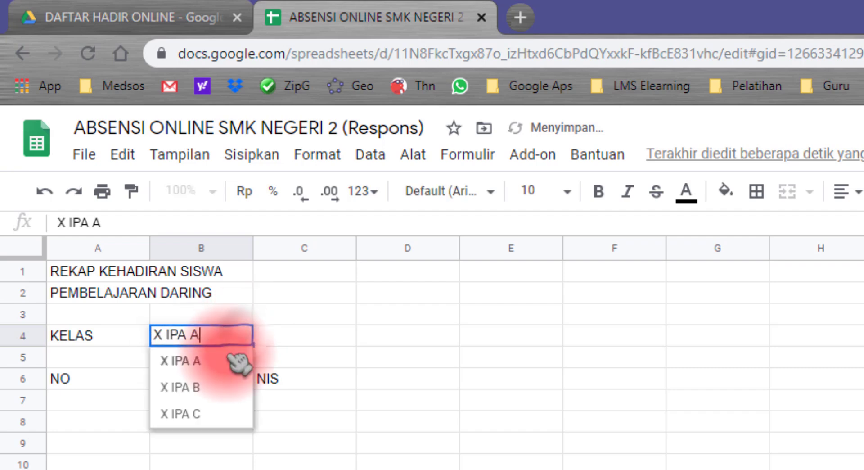
{"action": "left_click", "coordinate": [216, 387]}
{"action": "left_click", "coordinate": [243, 336]}
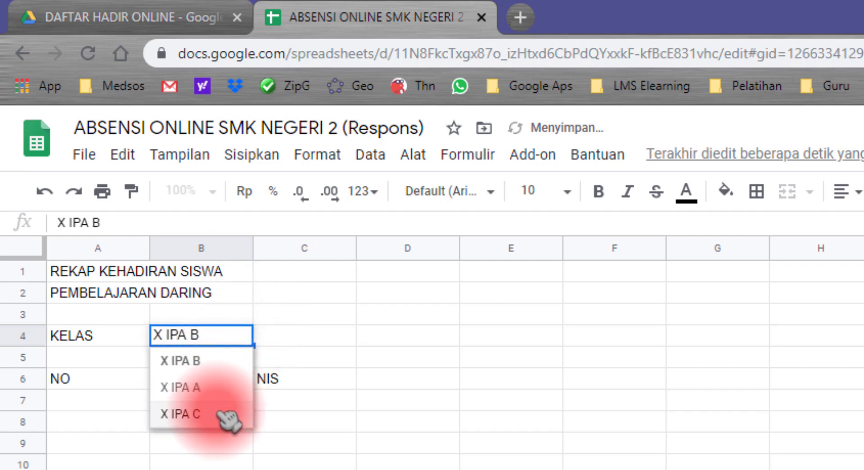
{"action": "left_click", "coordinate": [228, 413]}
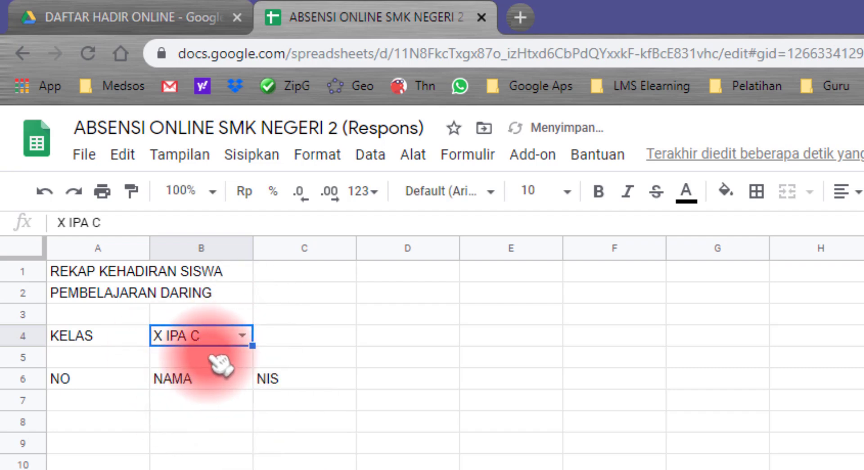
Step: Set the class in cell B4 to X IPA A
{"action": "left_click", "coordinate": [403, 340]}
{"action": "left_click", "coordinate": [125, 339]}
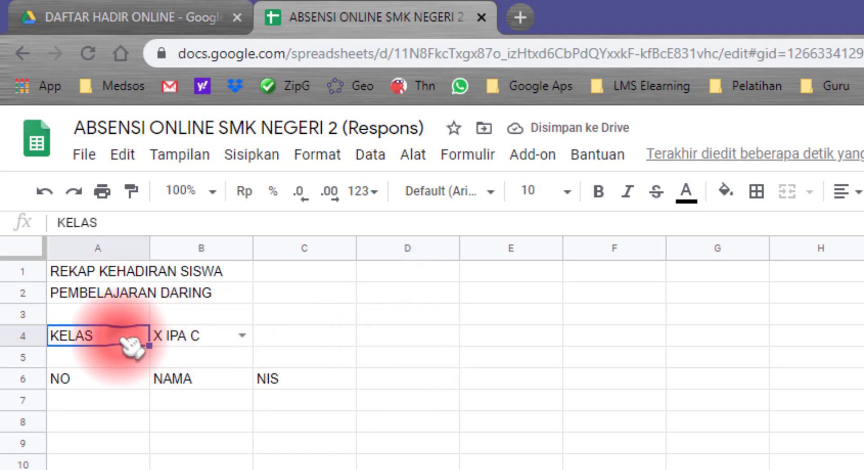
{"action": "left_click", "coordinate": [243, 335]}
{"action": "double_click", "coordinate": [239, 335]}
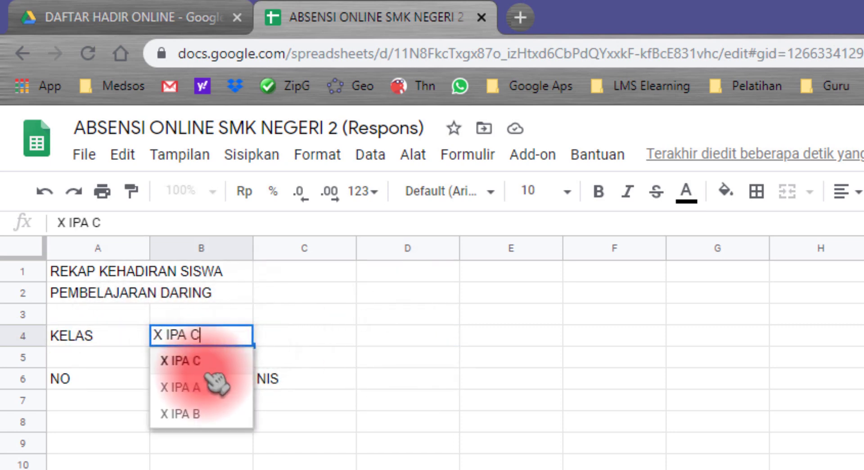
{"action": "left_click", "coordinate": [205, 386]}
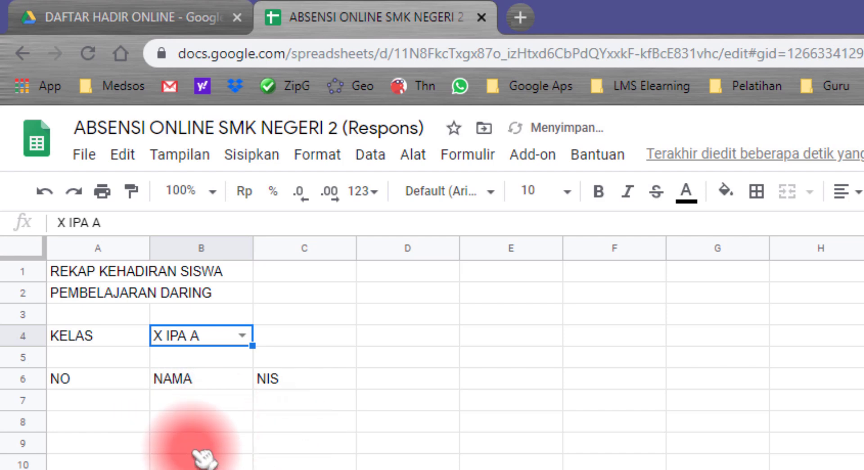
Step: Number the rows under NO from 1 to 44, entering 1, 2, 3 from A7 and filling the series down to A50
{"action": "left_click", "coordinate": [88, 402]}
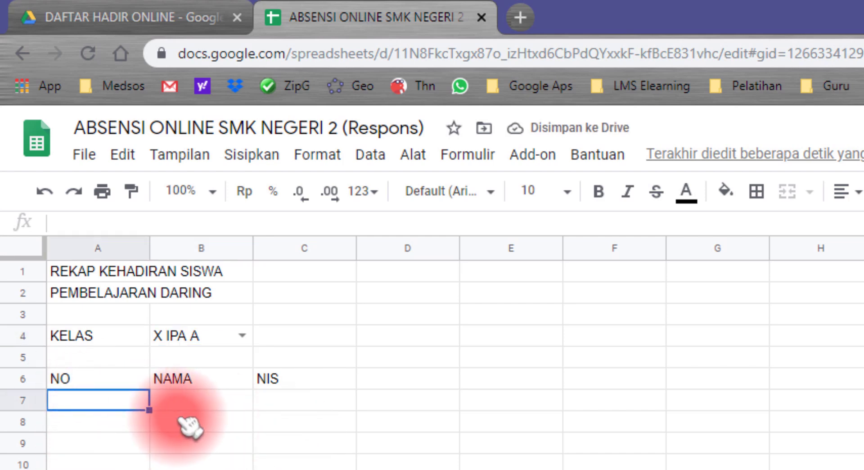
{"action": "type", "text": "1"}
{"action": "key", "text": "Return"}
{"action": "type", "text": "2"}
{"action": "key", "text": "Return"}
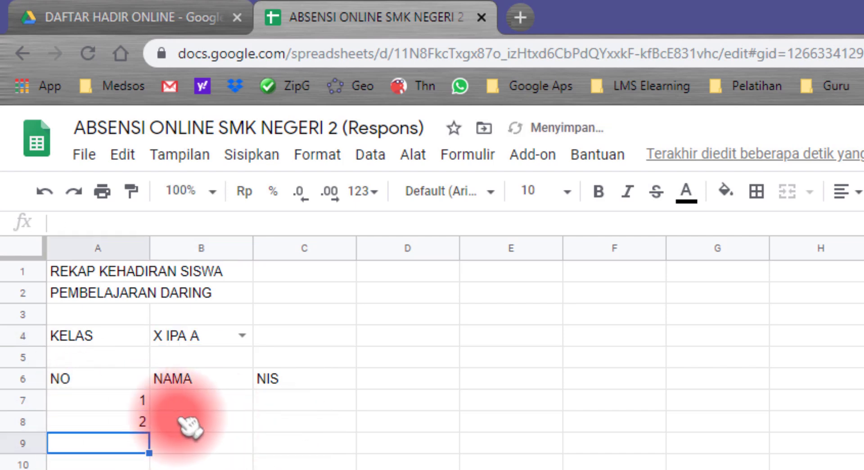
{"action": "type", "text": "3"}
{"action": "key", "text": "Return"}
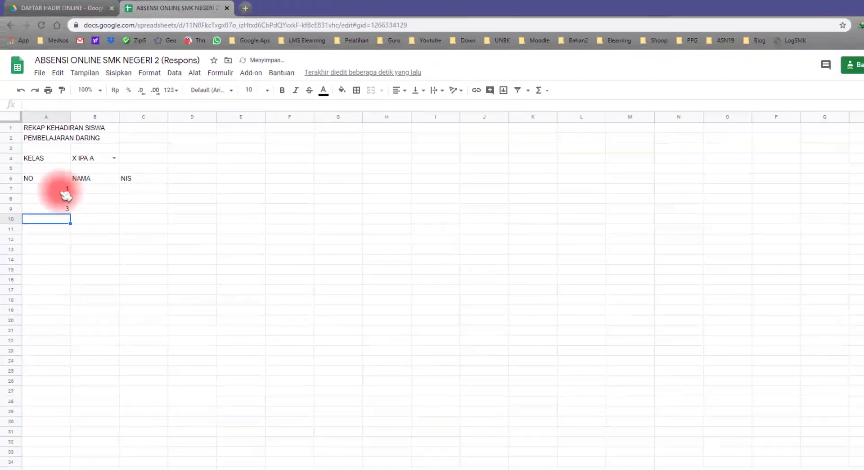
{"action": "left_click_drag", "start_coordinate": [63, 189], "coordinate": [43, 311]}
{"action": "scroll", "coordinate": [54, 293], "scroll_direction": "up", "scroll_amount": 6}
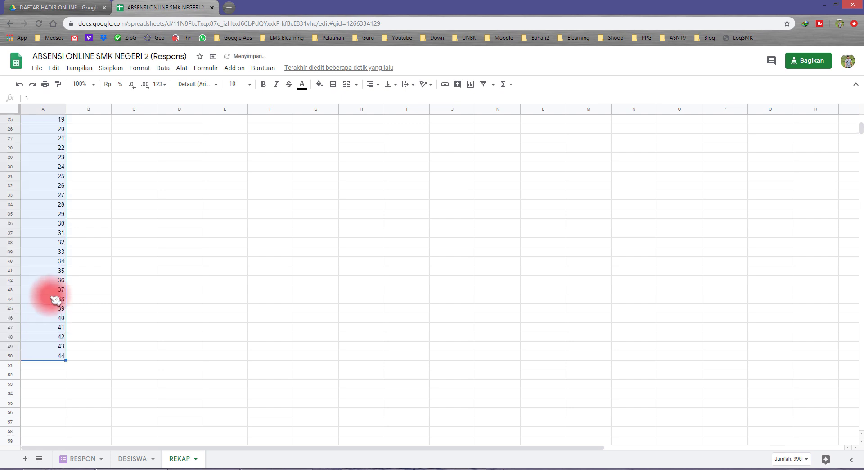
{"action": "left_click_drag", "start_coordinate": [83, 176], "coordinate": [134, 331]}
{"action": "scroll", "coordinate": [125, 318], "scroll_direction": "down", "scroll_amount": 2}
{"action": "scroll", "coordinate": [93, 217], "scroll_direction": "up", "scroll_amount": 2}
{"action": "left_click", "coordinate": [82, 147]}
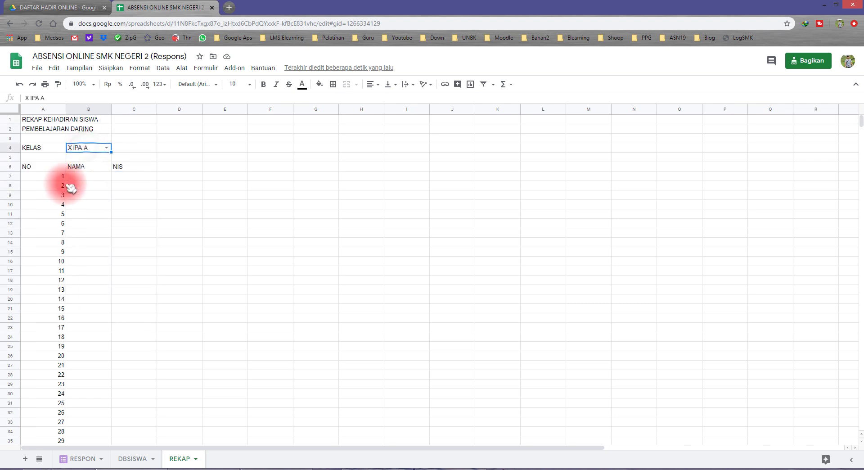
Step: Narrow column A of the REKAP sheet so it just fits the KELAS label and the row numbers
{"action": "left_click_drag", "start_coordinate": [65, 106], "coordinate": [41, 106]}
{"action": "left_click", "coordinate": [102, 205]}
{"action": "left_click", "coordinate": [67, 178]}
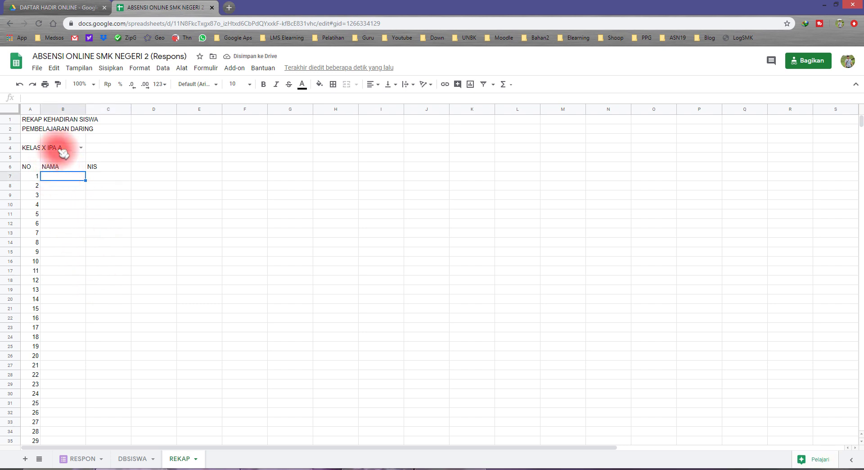
{"action": "left_click_drag", "start_coordinate": [40, 109], "coordinate": [49, 109]}
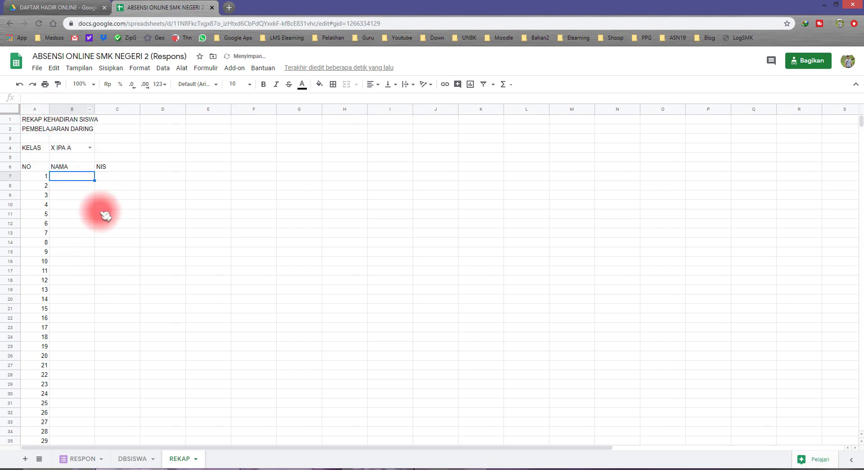
{"action": "left_click", "coordinate": [115, 251]}
Step: Open the DBSISWA sheet and set its zoom to 150%
{"action": "left_click", "coordinate": [134, 458]}
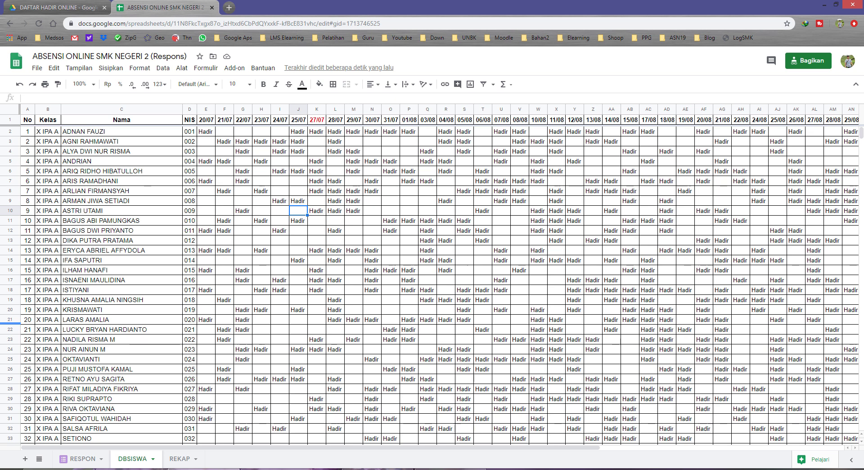
{"action": "left_click", "coordinate": [70, 171]}
{"action": "left_click", "coordinate": [27, 110]}
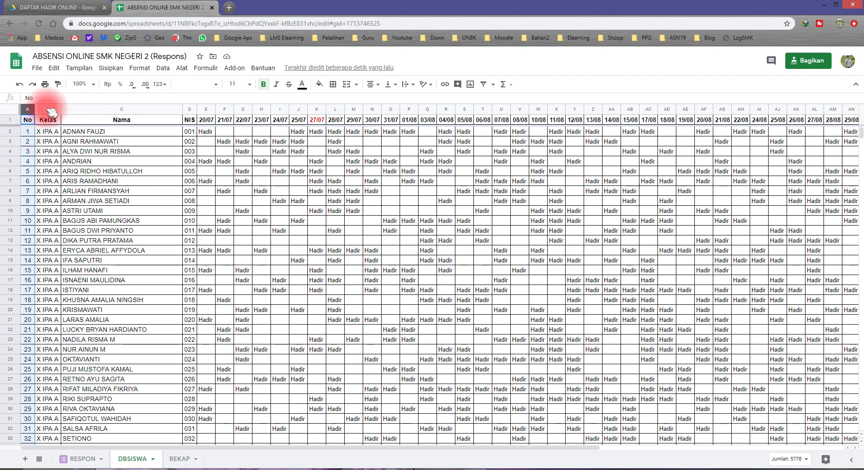
{"action": "left_click", "coordinate": [94, 84]}
{"action": "left_click", "coordinate": [86, 174]}
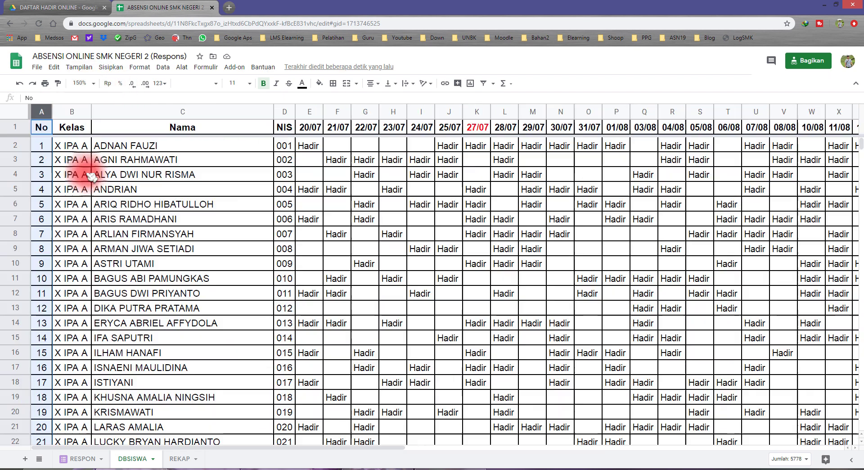
Step: Examine how the No column numbers the students across the classes in the DBSISWA sheet
{"action": "left_click", "coordinate": [42, 128]}
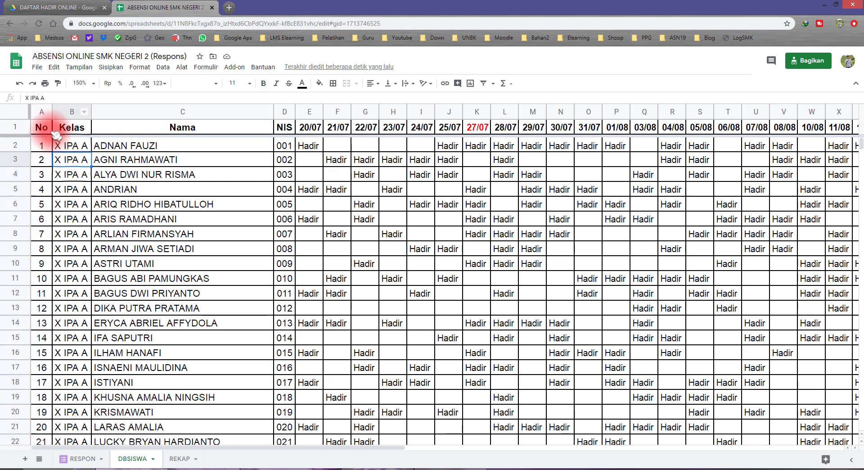
{"action": "left_click_drag", "start_coordinate": [44, 128], "coordinate": [43, 249]}
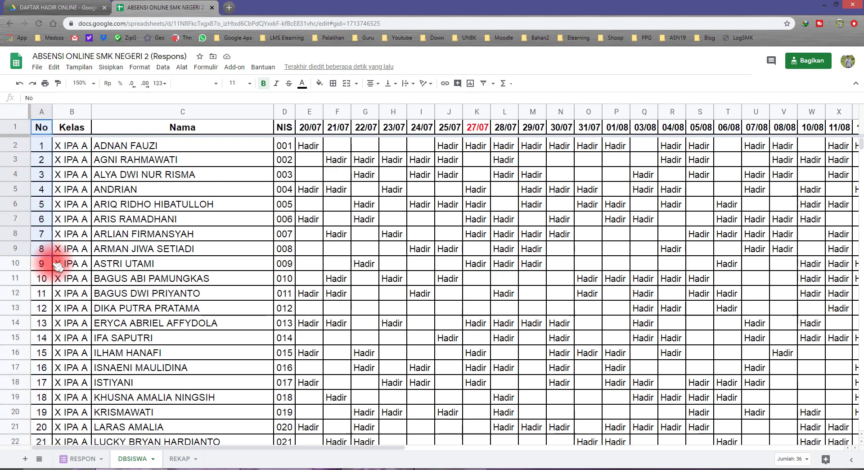
{"action": "scroll", "coordinate": [54, 267], "scroll_direction": "down", "scroll_amount": 11}
{"action": "scroll", "coordinate": [54, 279], "scroll_direction": "down", "scroll_amount": 15}
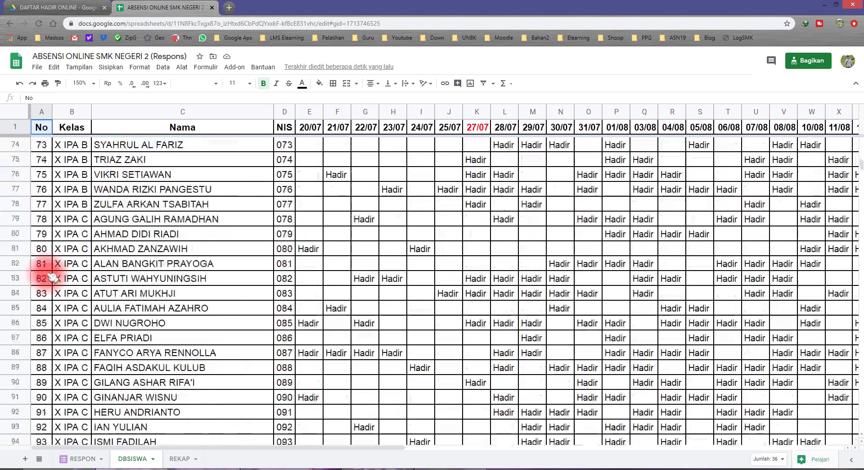
{"action": "scroll", "coordinate": [51, 272], "scroll_direction": "up", "scroll_amount": 4}
{"action": "scroll", "coordinate": [51, 270], "scroll_direction": "up", "scroll_amount": 20}
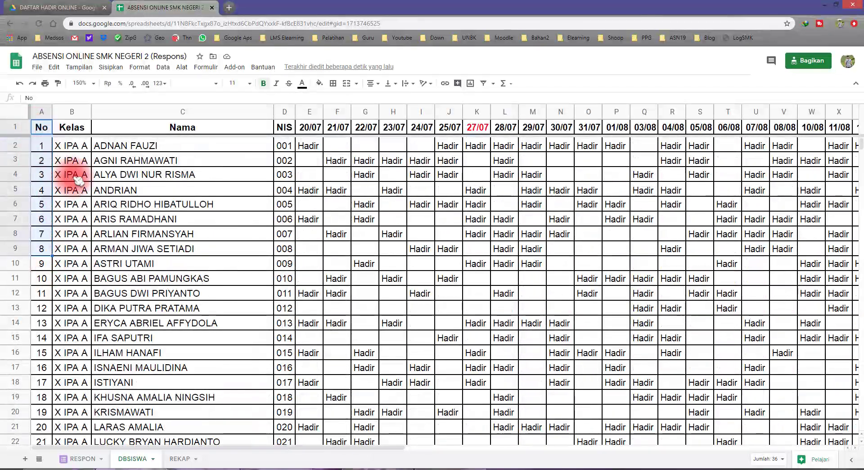
{"action": "left_click", "coordinate": [67, 174]}
Step: Insert two blank columns before the No column in the DBSISWA sheet
{"action": "right_click", "coordinate": [37, 111]}
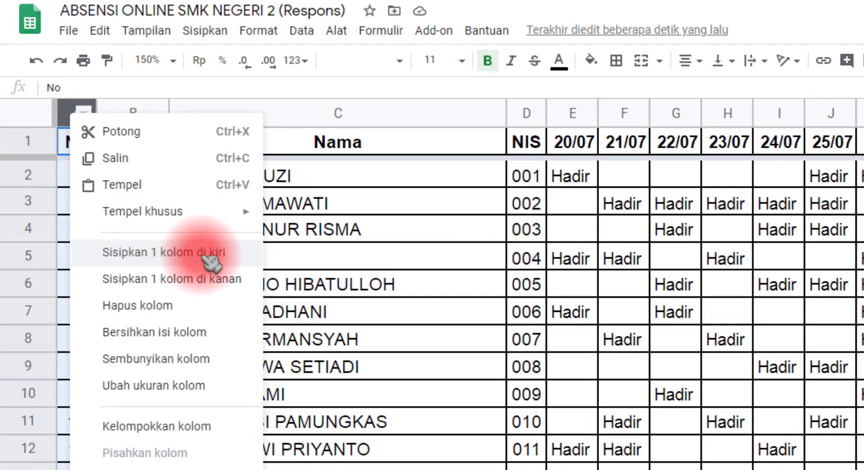
{"action": "left_click", "coordinate": [207, 257]}
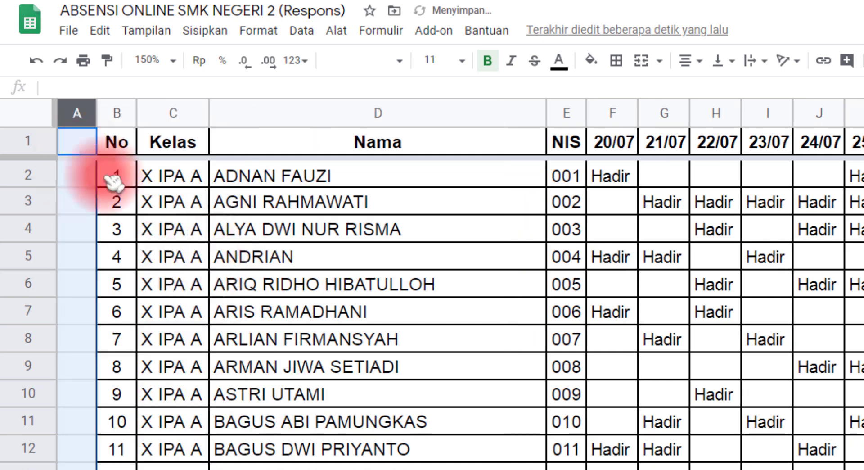
{"action": "right_click", "coordinate": [72, 113]}
{"action": "left_click", "coordinate": [174, 251]}
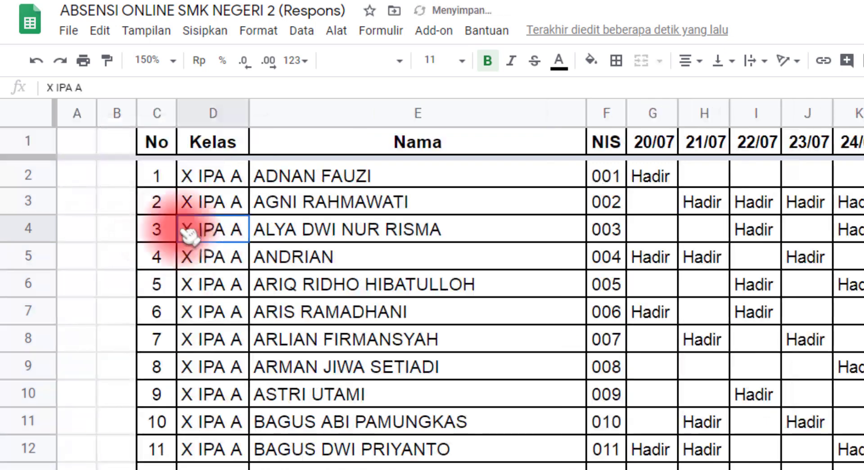
Step: Enter the headers NOID in A1 and ABS in B1, and widen columns A and B to fit them
{"action": "left_click", "coordinate": [83, 142]}
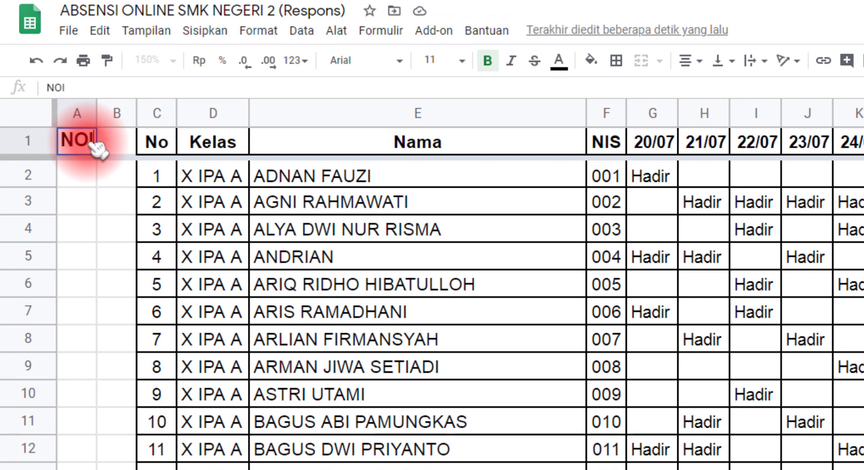
{"action": "type", "text": "NOID"}
{"action": "key", "text": "Tab"}
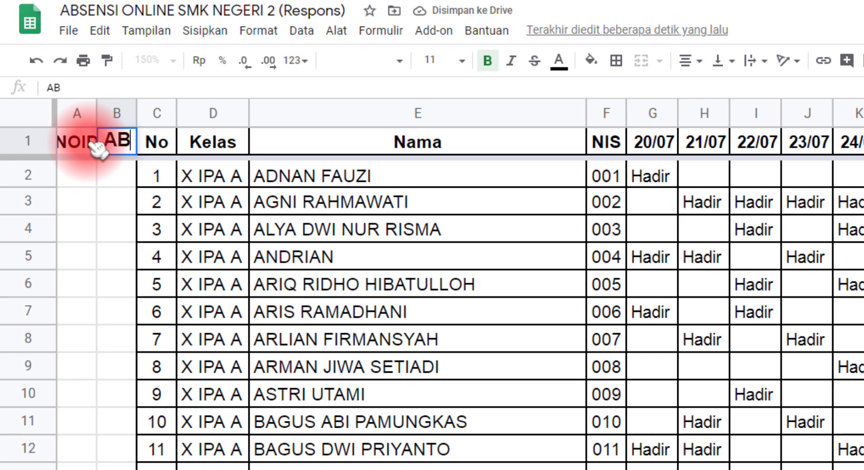
{"action": "type", "text": "ABS"}
{"action": "key", "text": "Return"}
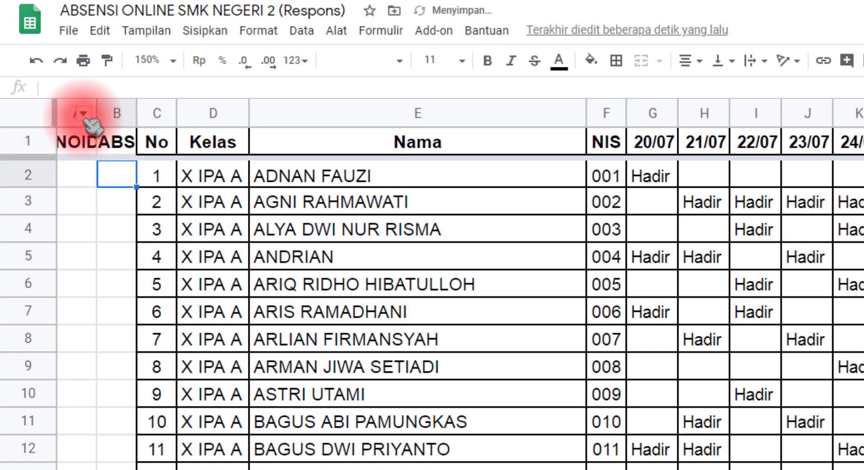
{"action": "left_click_drag", "start_coordinate": [83, 118], "coordinate": [166, 113]}
{"action": "left_click", "coordinate": [109, 144]}
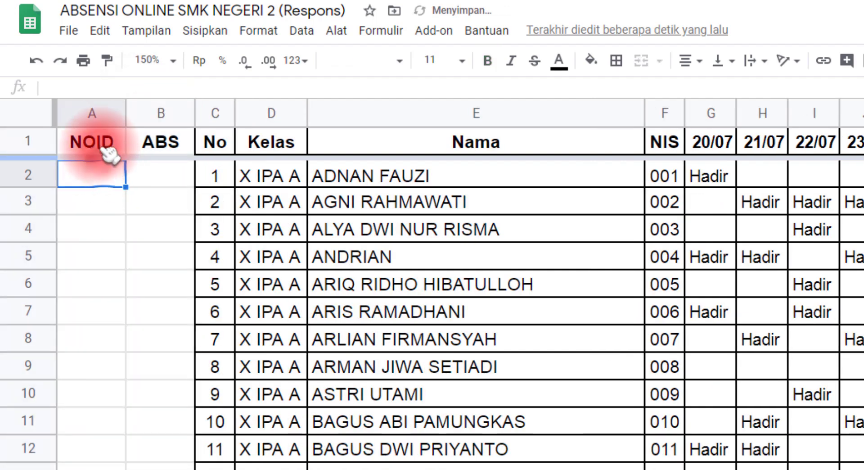
Step: Examine the ABS column against the Kelas column, especially where X IPA A changes to X IPA B in rows 39 and 40
{"action": "left_click", "coordinate": [151, 146]}
{"action": "left_click", "coordinate": [175, 177]}
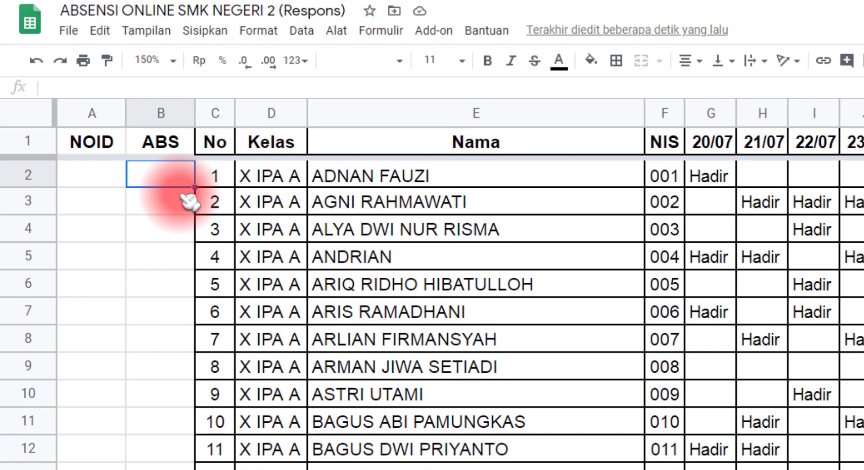
{"action": "scroll", "coordinate": [189, 201], "scroll_direction": "down", "scroll_amount": 10}
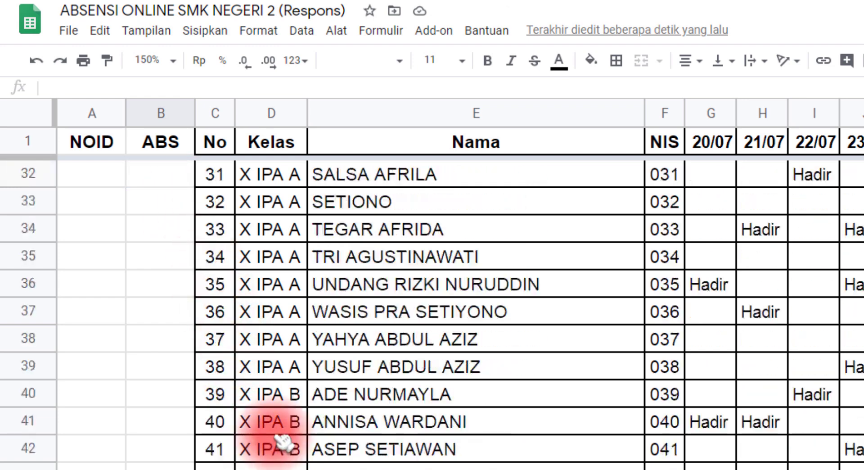
{"action": "left_click", "coordinate": [280, 395]}
{"action": "left_click_drag", "start_coordinate": [280, 369], "coordinate": [283, 394]}
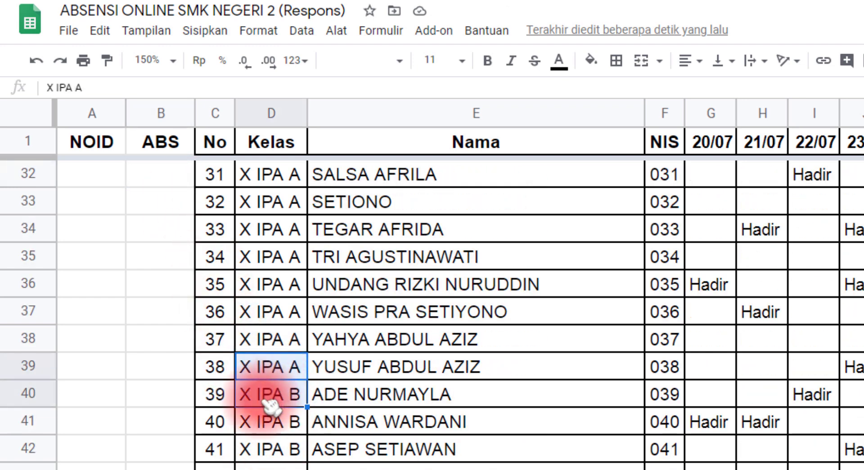
{"action": "left_click", "coordinate": [266, 397]}
{"action": "left_click", "coordinate": [174, 396]}
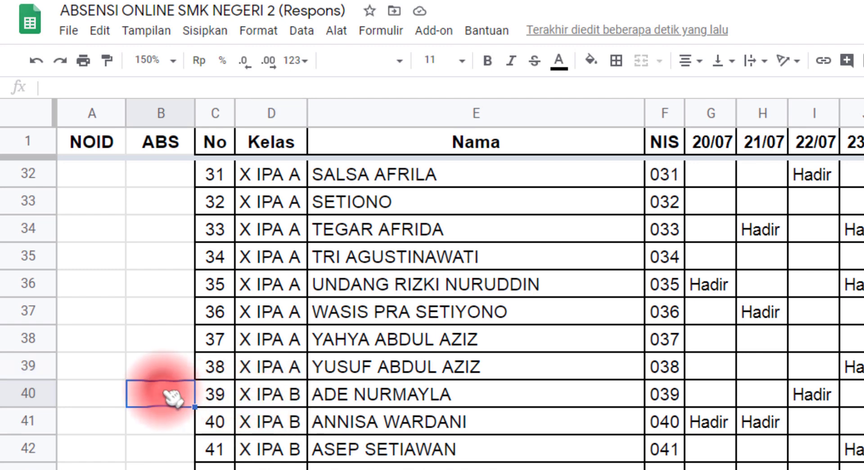
{"action": "scroll", "coordinate": [182, 311], "scroll_direction": "up", "scroll_amount": 4}
{"action": "scroll", "coordinate": [180, 279], "scroll_direction": "up", "scroll_amount": 6}
{"action": "left_click", "coordinate": [166, 181]}
{"action": "left_click", "coordinate": [171, 239]}
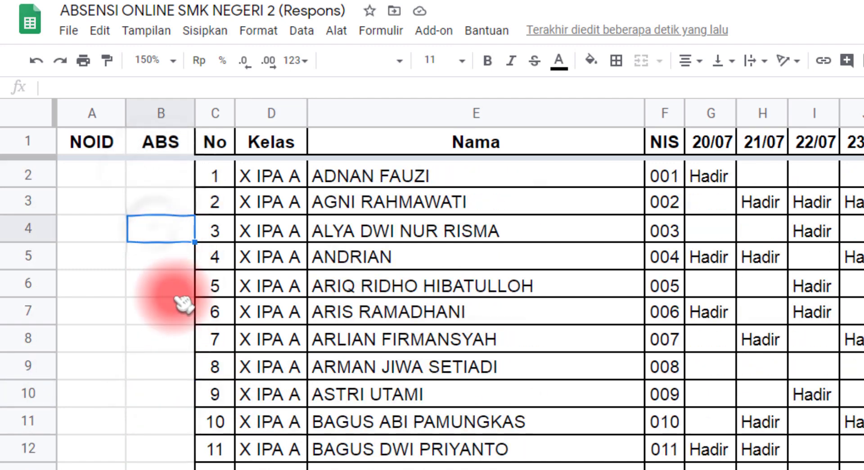
{"action": "scroll", "coordinate": [189, 335], "scroll_direction": "down", "scroll_amount": 5}
{"action": "scroll", "coordinate": [198, 365], "scroll_direction": "down", "scroll_amount": 5}
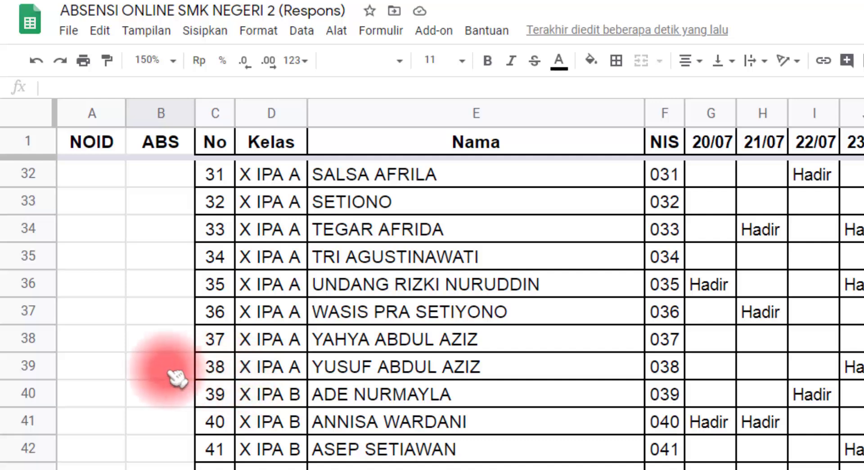
{"action": "left_click", "coordinate": [143, 365]}
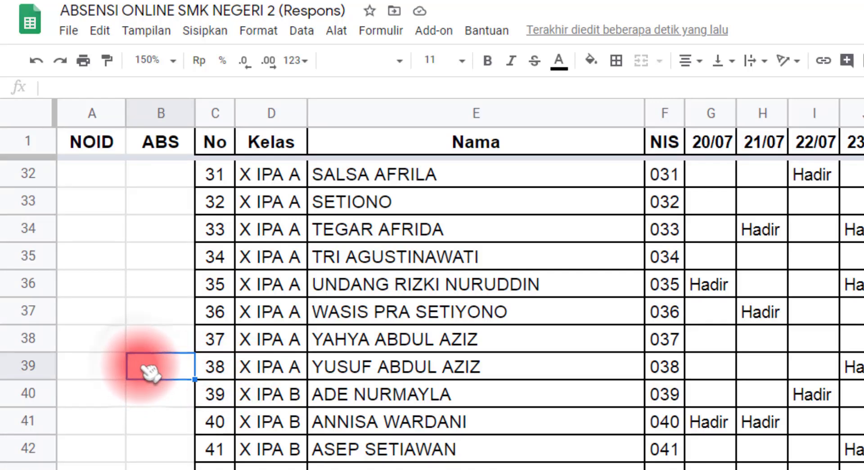
{"action": "left_click", "coordinate": [218, 397]}
{"action": "left_click", "coordinate": [162, 394]}
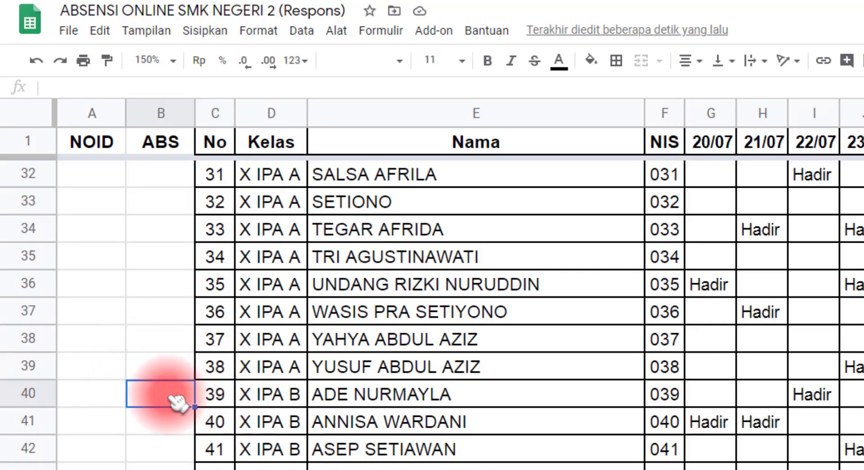
{"action": "scroll", "coordinate": [164, 394], "scroll_direction": "up", "scroll_amount": 10}
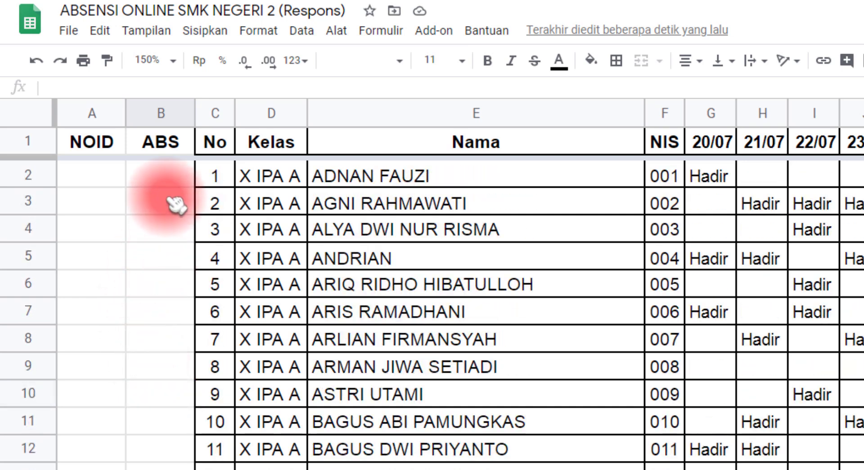
Step: Enter 1 in B2 and the formula =IF(D3=D2;B2+1;1) in B3 of the ABS column
{"action": "left_click", "coordinate": [165, 178]}
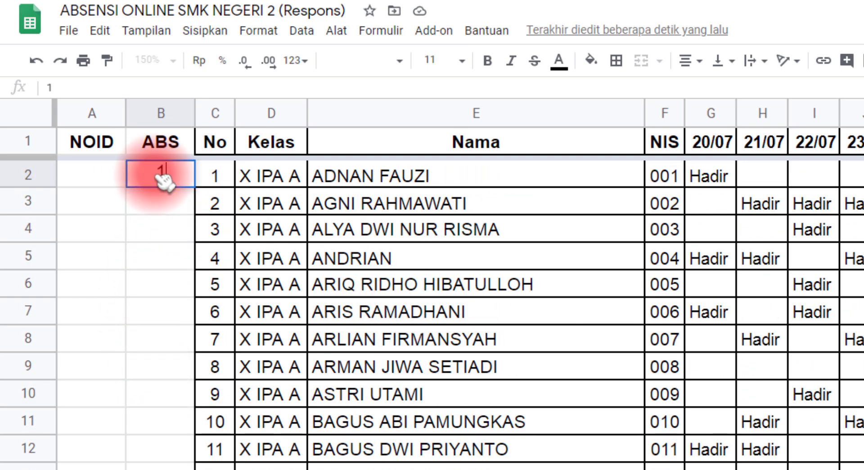
{"action": "left_click", "coordinate": [178, 211]}
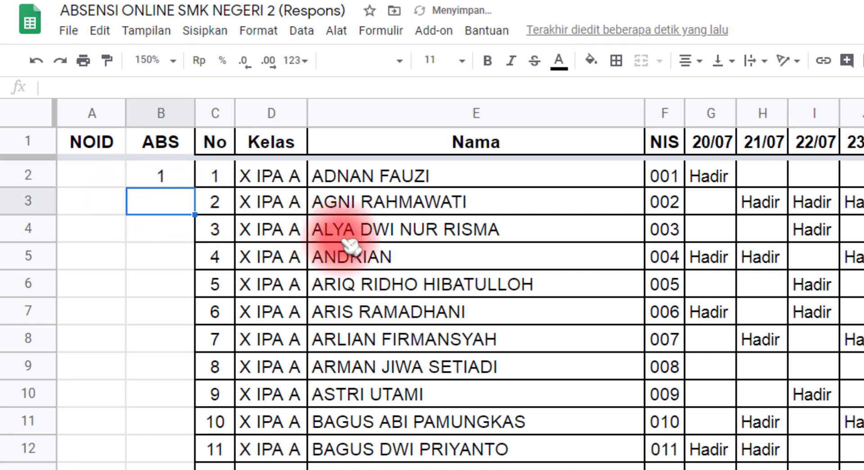
{"action": "type", "text": "="}
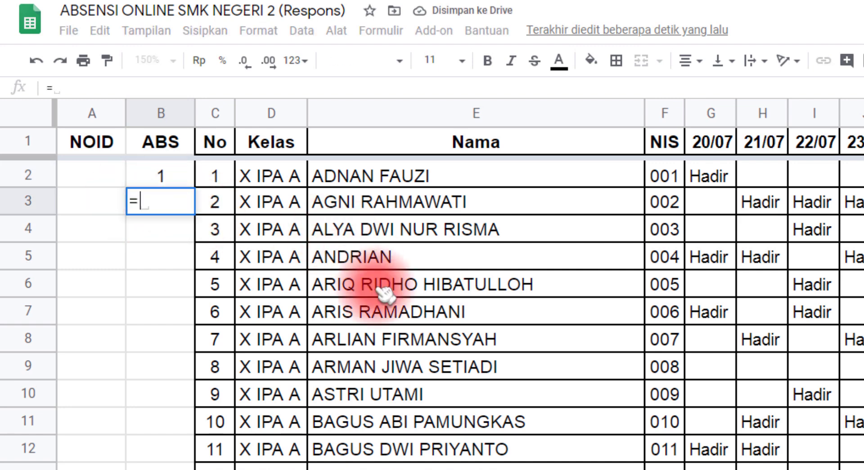
{"action": "key", "text": "BackSpace"}
{"action": "type", "text": "IF"}
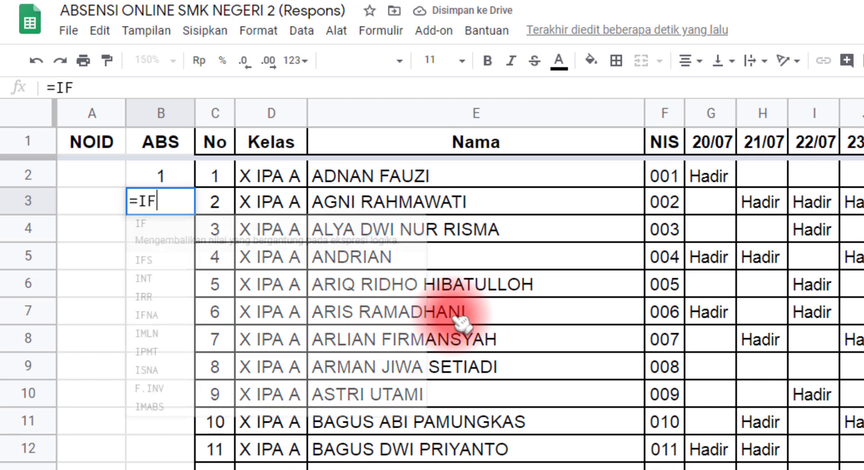
{"action": "type", "text": "("}
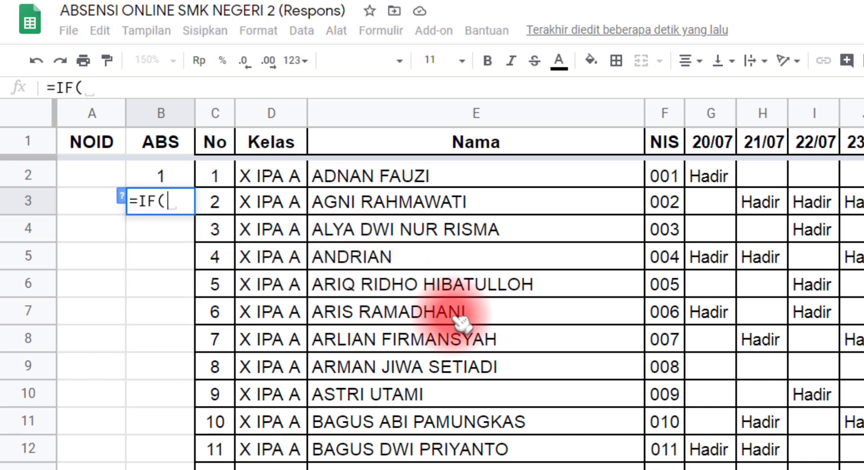
{"action": "left_click", "coordinate": [288, 207]}
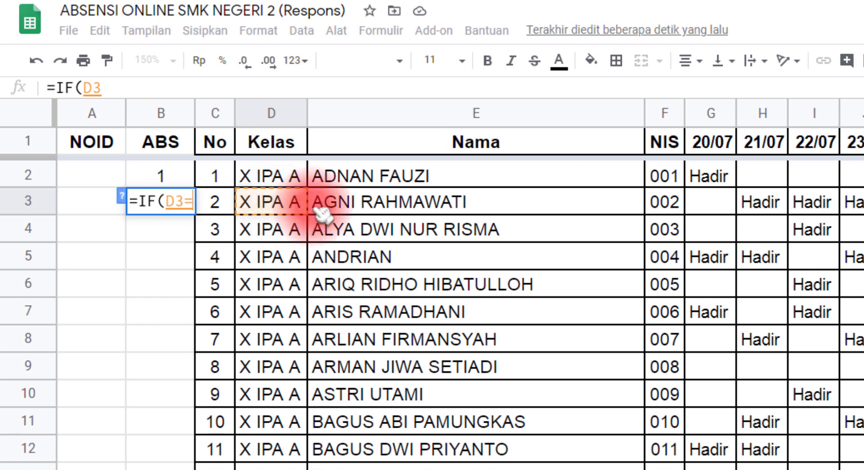
{"action": "left_click", "coordinate": [275, 178]}
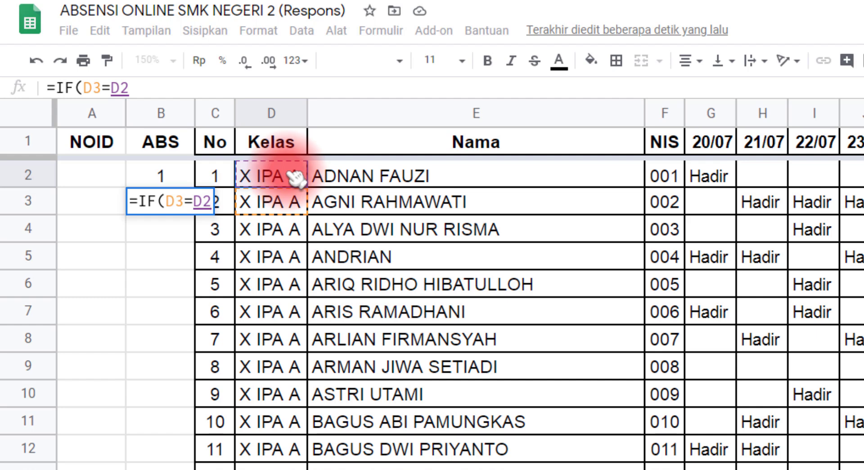
{"action": "type", "text": ";"}
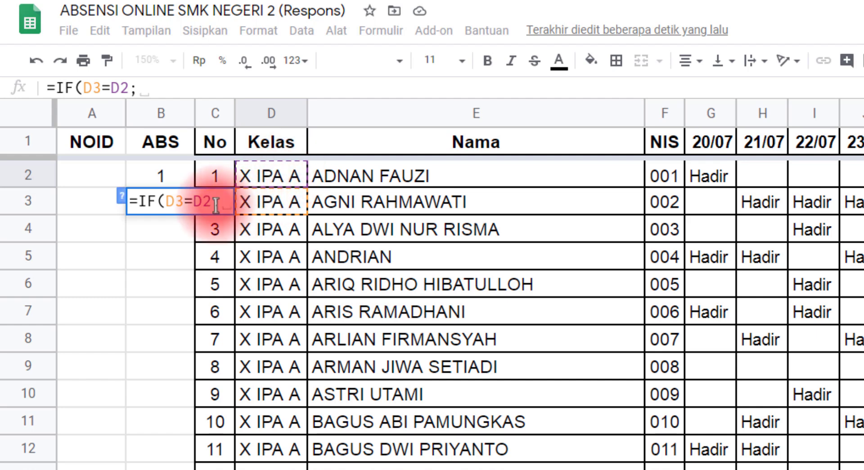
{"action": "left_click", "coordinate": [168, 177]}
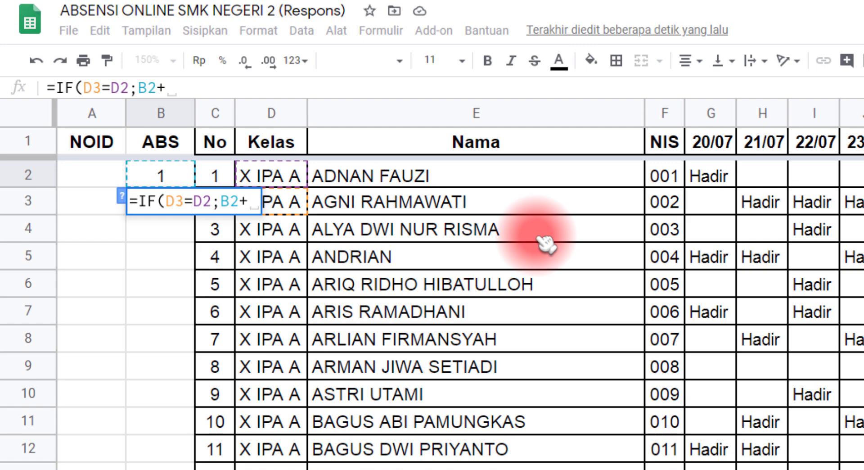
{"action": "type", "text": "1"}
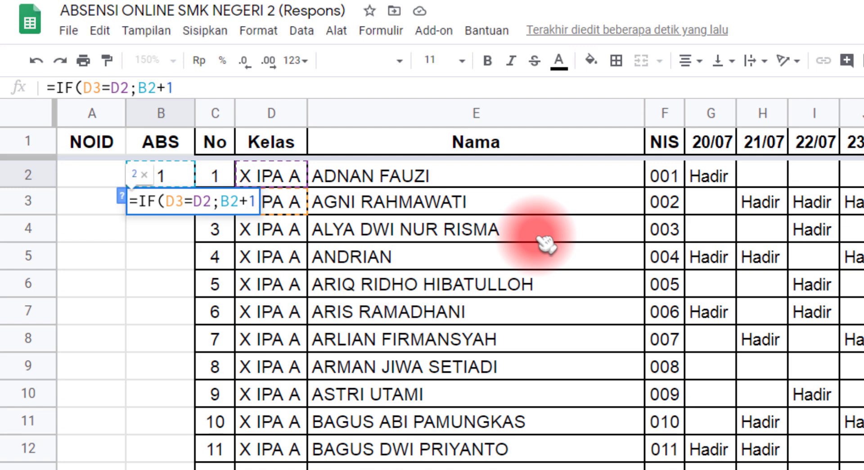
{"action": "type", "text": ";"}
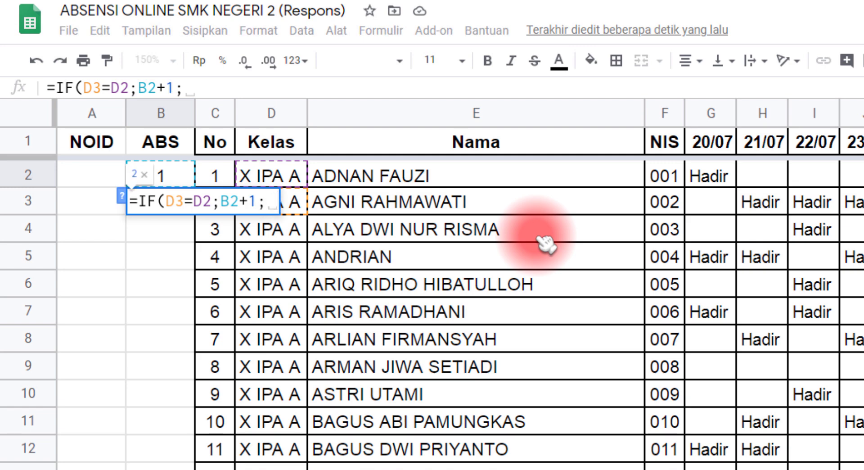
{"action": "type", "text": "1"}
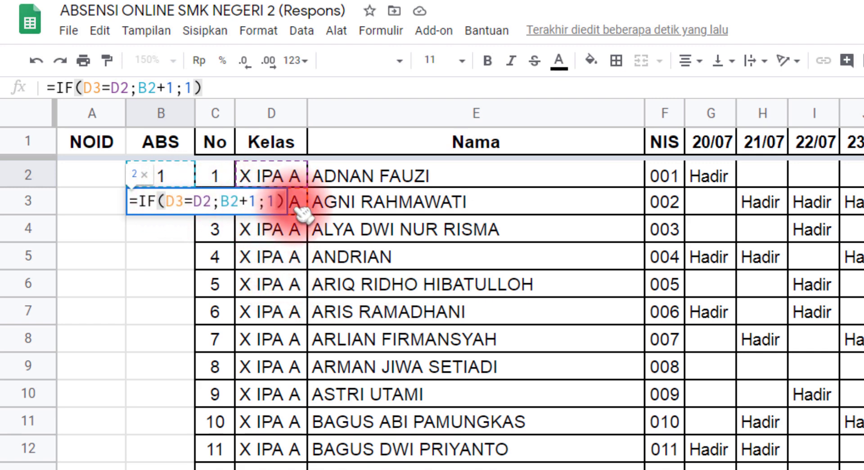
{"action": "key", "text": "Return"}
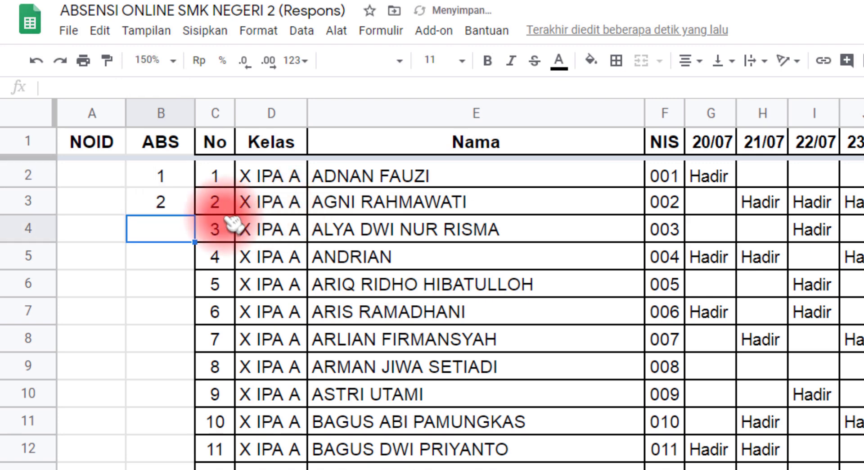
Step: Fill the B3 formula down the ABS column to row 39, the last X IPA A student
{"action": "left_click", "coordinate": [174, 202]}
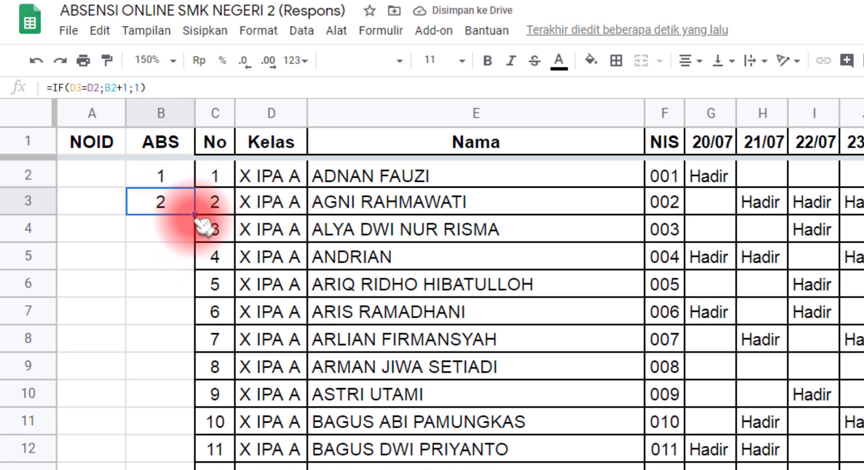
{"action": "left_click_drag", "start_coordinate": [194, 219], "coordinate": [197, 468]}
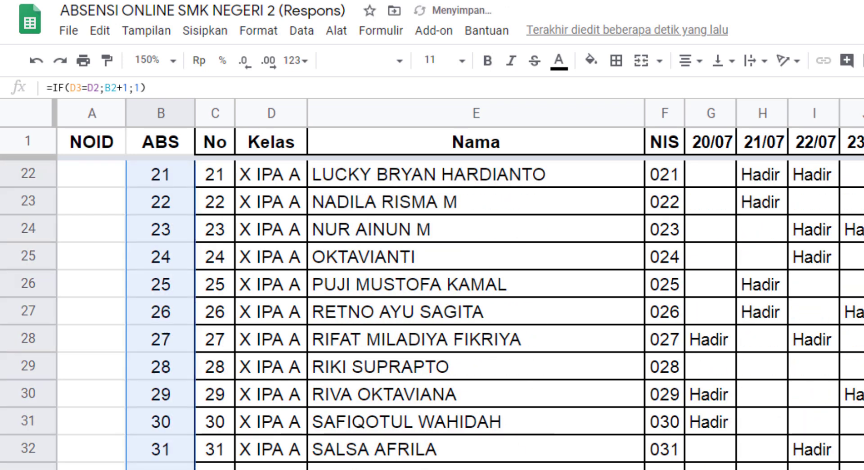
{"action": "left_click", "coordinate": [168, 441]}
{"action": "left_click", "coordinate": [134, 442]}
{"action": "left_click", "coordinate": [101, 442]}
{"action": "left_click", "coordinate": [116, 397]}
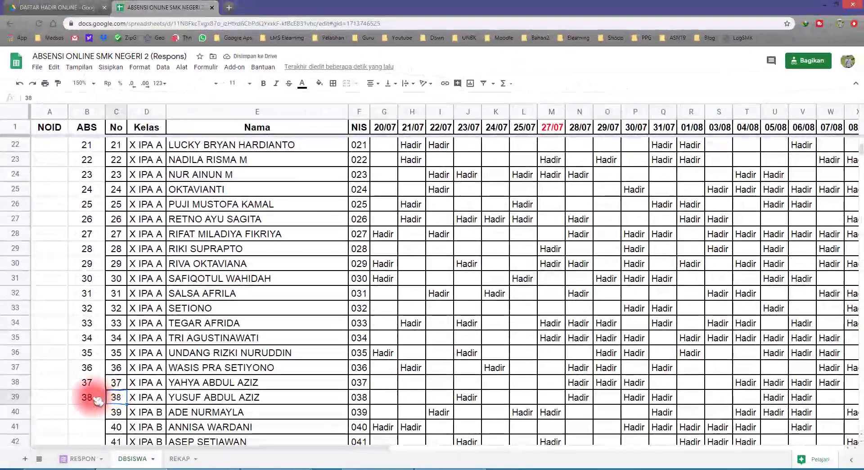
{"action": "left_click", "coordinate": [98, 401]}
Step: Extend the ABS formula from B39 into B40, the first X IPA B row, and compare it with the class in D40
{"action": "scroll", "coordinate": [90, 387], "scroll_direction": "down", "scroll_amount": 2}
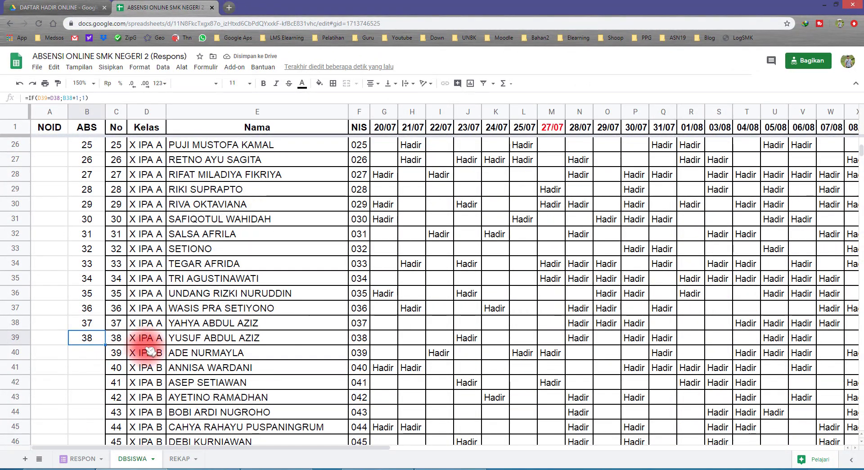
{"action": "left_click_drag", "start_coordinate": [145, 339], "coordinate": [144, 354]}
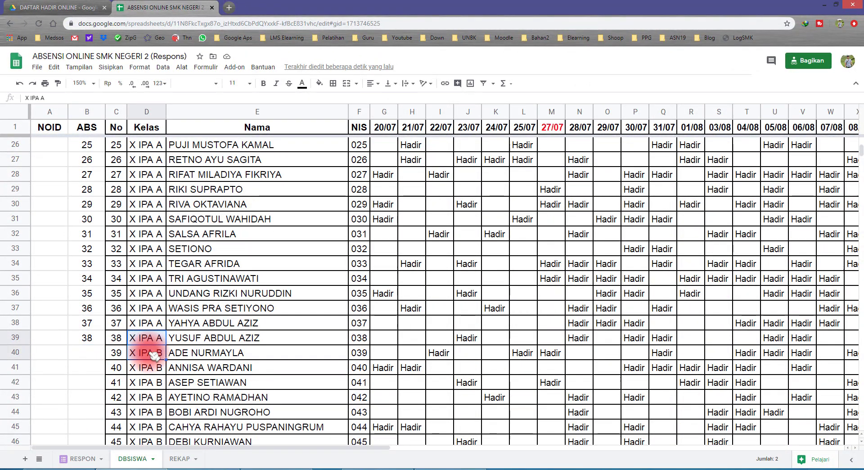
{"action": "left_click", "coordinate": [98, 344]}
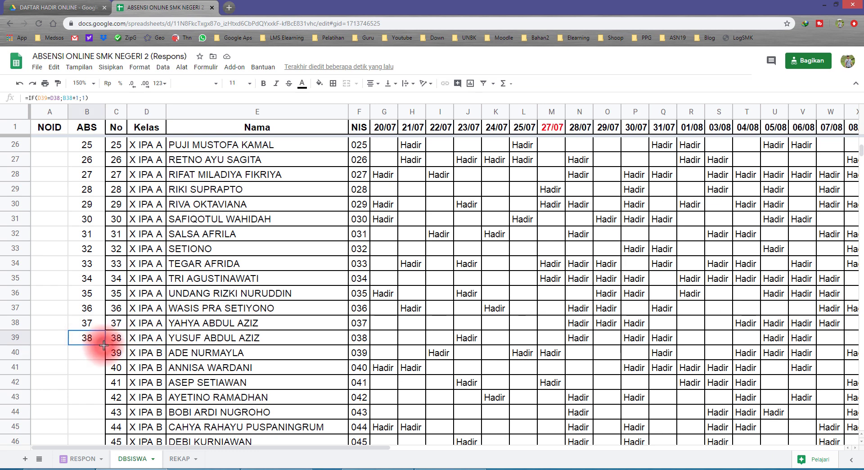
{"action": "left_click_drag", "start_coordinate": [104, 354], "coordinate": [94, 355]}
{"action": "left_click", "coordinate": [72, 350]}
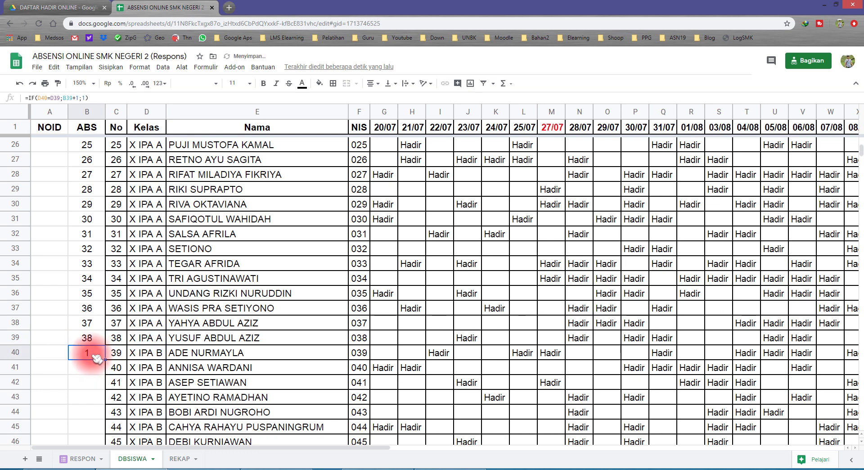
{"action": "left_click", "coordinate": [154, 355]}
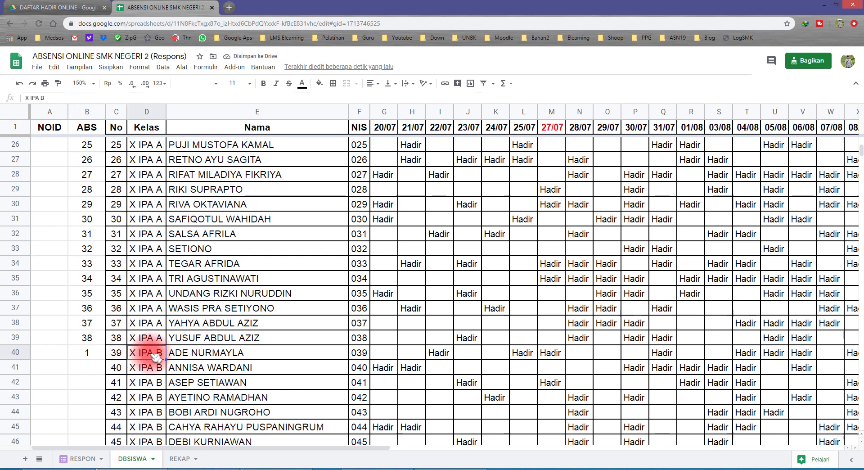
{"action": "left_click", "coordinate": [96, 350]}
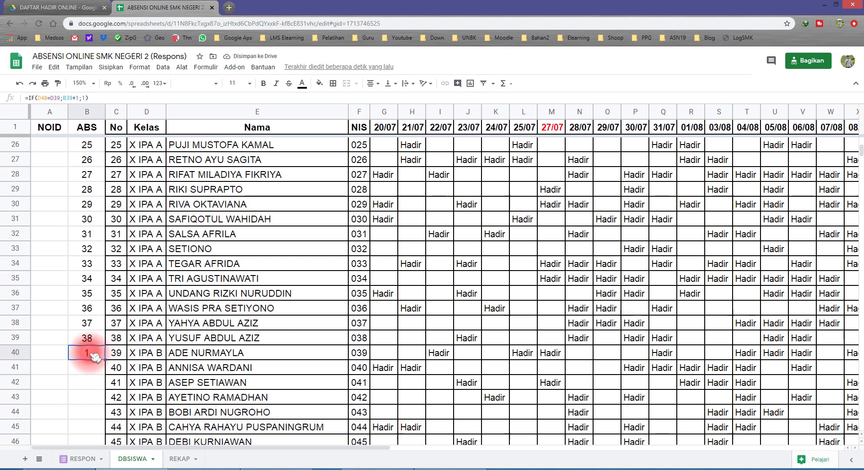
Step: Fill the B40 formula down the remaining ABS rows and check the numbering where X IPA B changes to X IPA C in rows 78 and 79
{"action": "scroll", "coordinate": [96, 350], "scroll_direction": "down", "scroll_amount": 2}
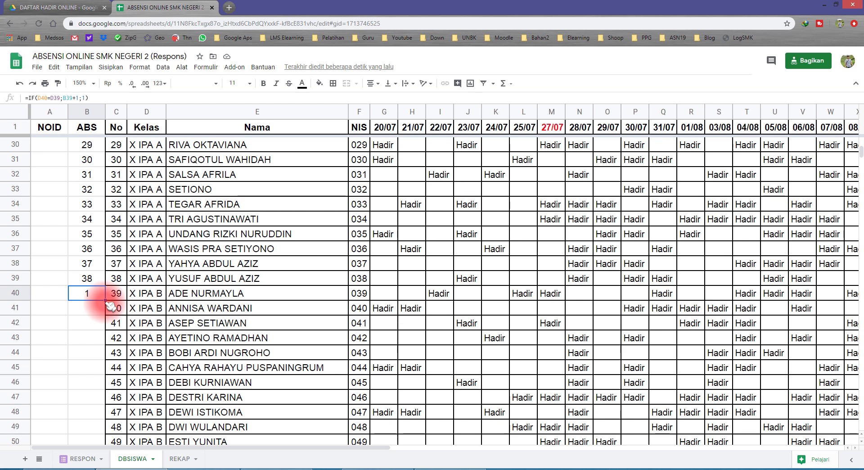
{"action": "scroll", "coordinate": [111, 308], "scroll_direction": "down", "scroll_amount": 12}
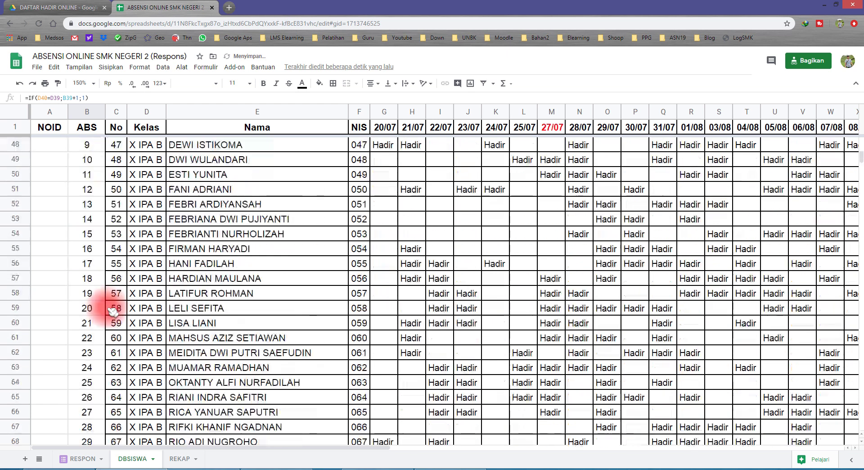
{"action": "scroll", "coordinate": [140, 342], "scroll_direction": "down", "scroll_amount": 2}
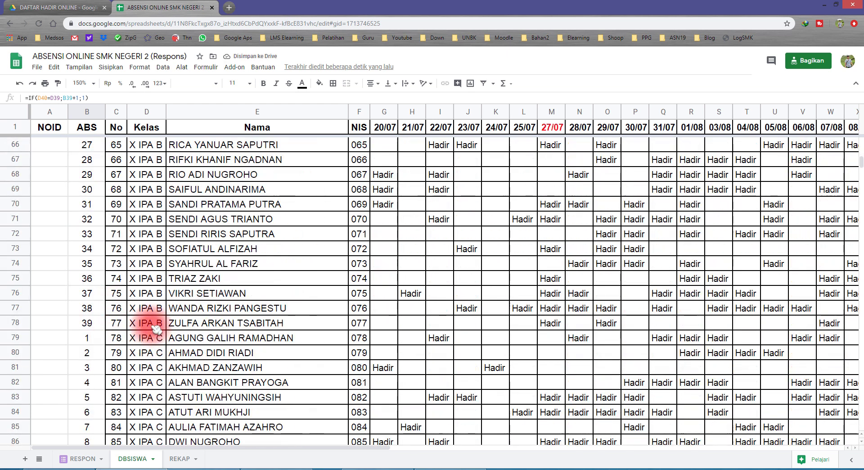
{"action": "left_click_drag", "start_coordinate": [145, 323], "coordinate": [144, 339]}
{"action": "left_click", "coordinate": [97, 339]}
{"action": "scroll", "coordinate": [81, 288], "scroll_direction": "up", "scroll_amount": 16}
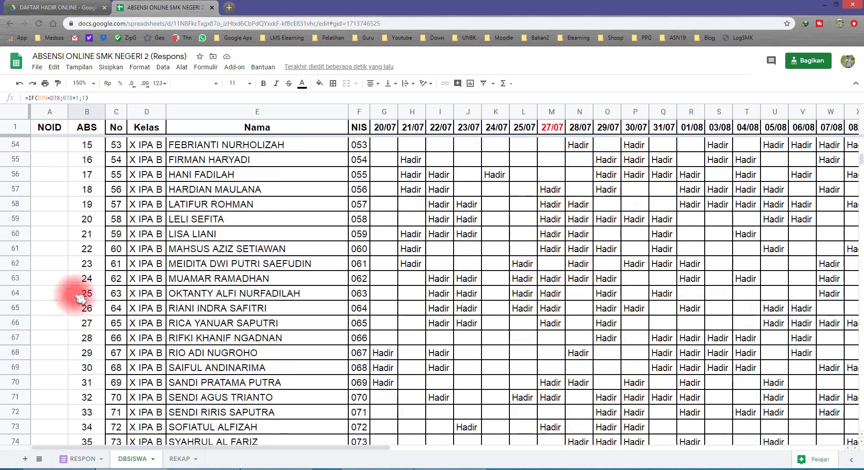
{"action": "scroll", "coordinate": [81, 281], "scroll_direction": "up", "scroll_amount": 5}
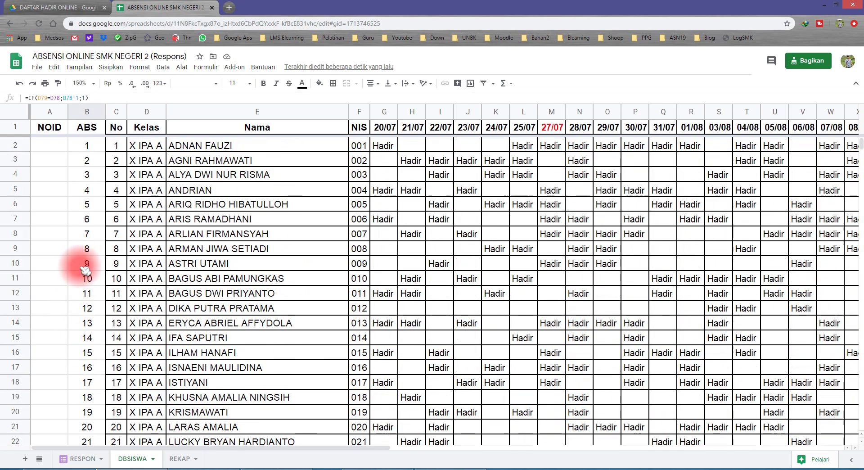
Step: Enter the formula =D2&"-"&B2 in A2 of the NOID column to combine class and ABS number
{"action": "left_click", "coordinate": [51, 147]}
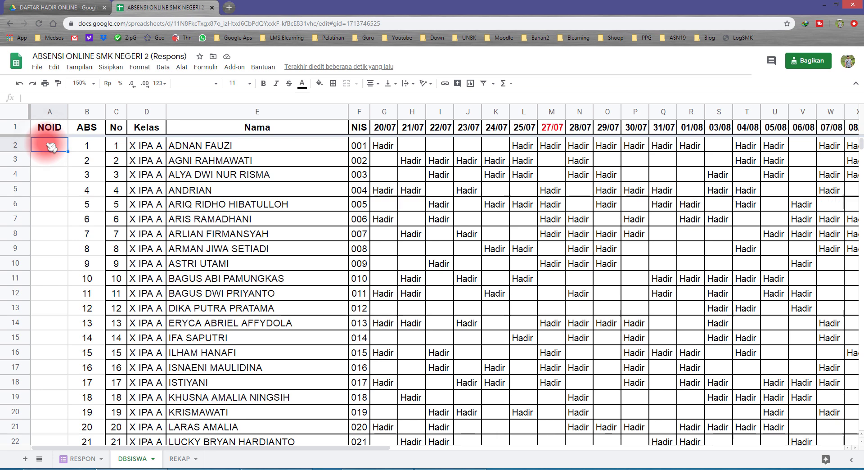
{"action": "left_click", "coordinate": [146, 146]}
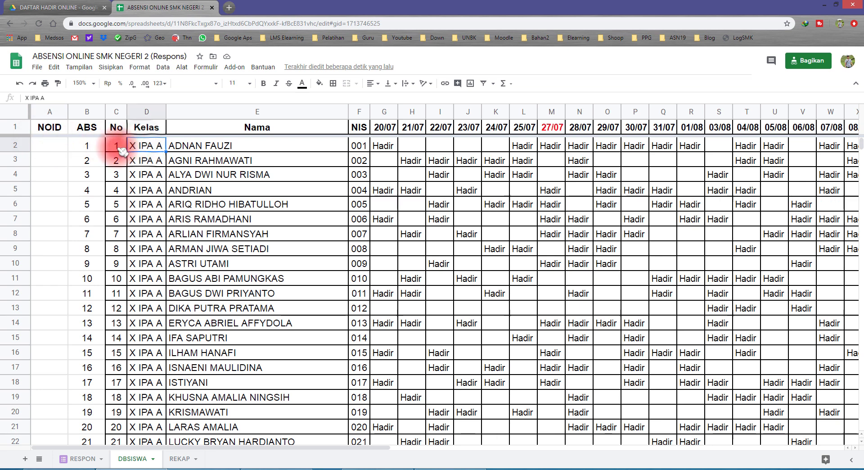
{"action": "left_click", "coordinate": [88, 148]}
{"action": "left_click", "coordinate": [40, 145]}
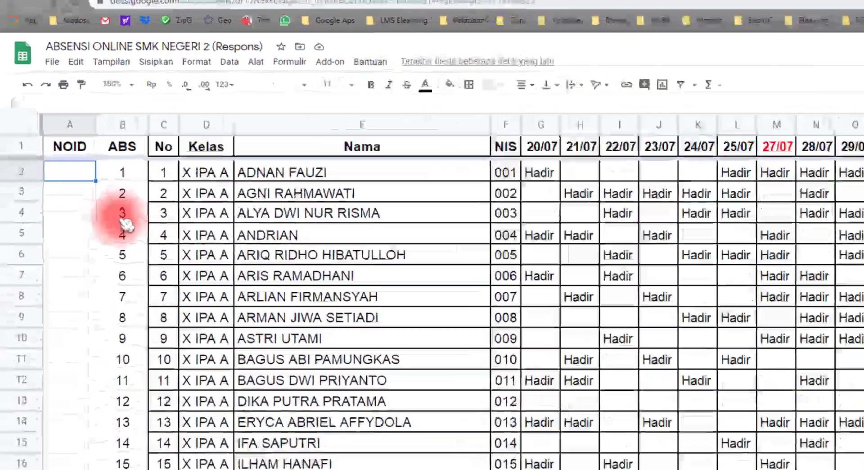
{"action": "type", "text": "="}
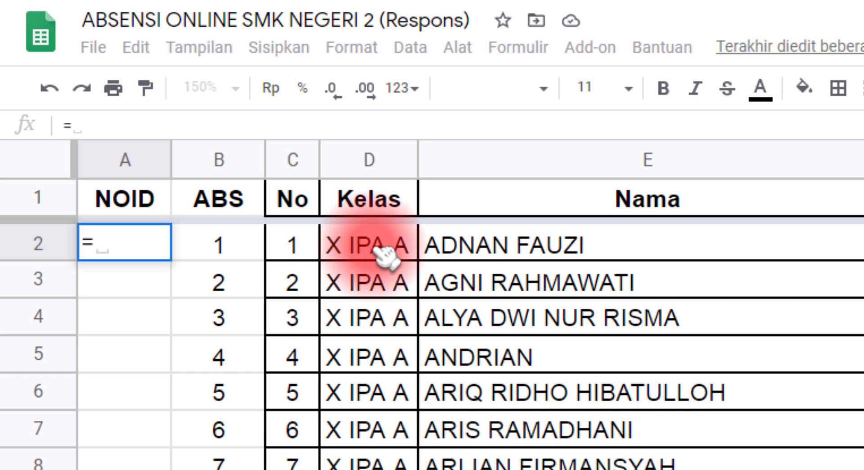
{"action": "left_click", "coordinate": [383, 253]}
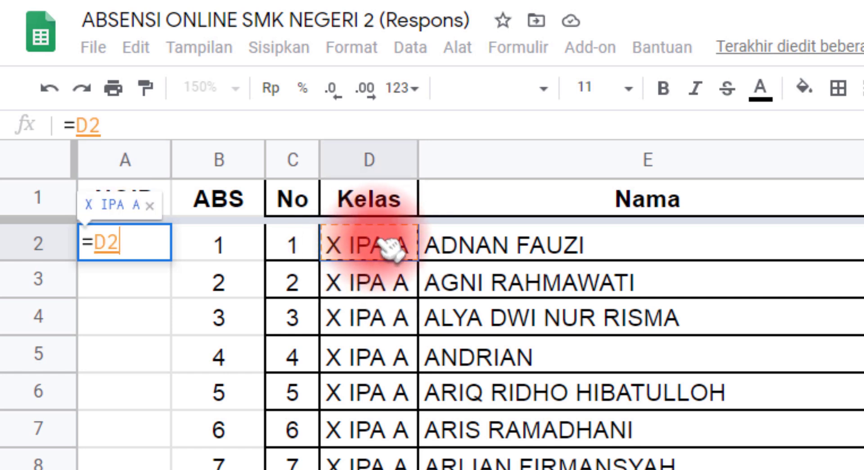
{"action": "type", "text": "&"}
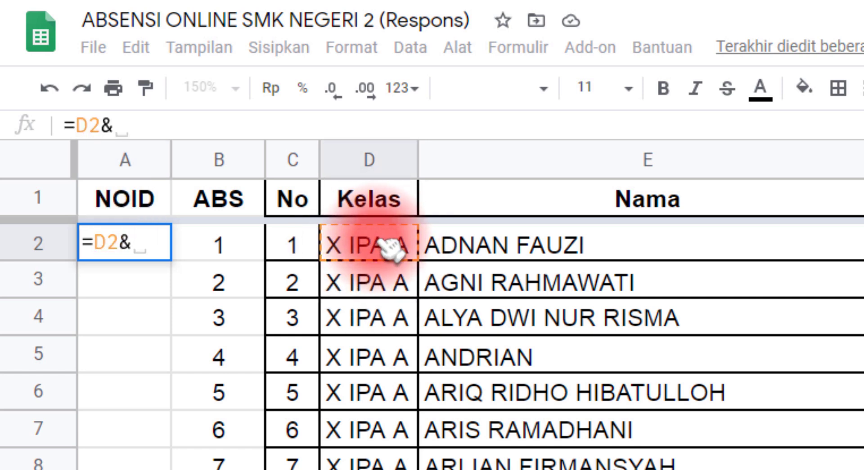
{"action": "type", "text": "\"-\""}
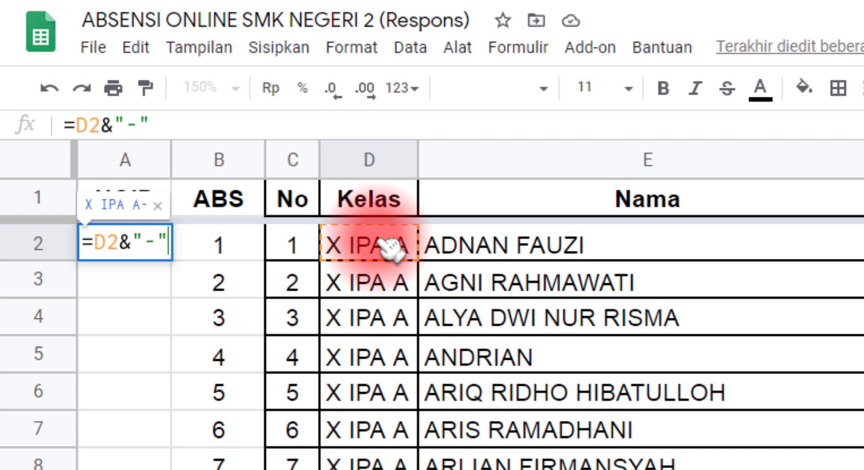
{"action": "type", "text": "-\"&"}
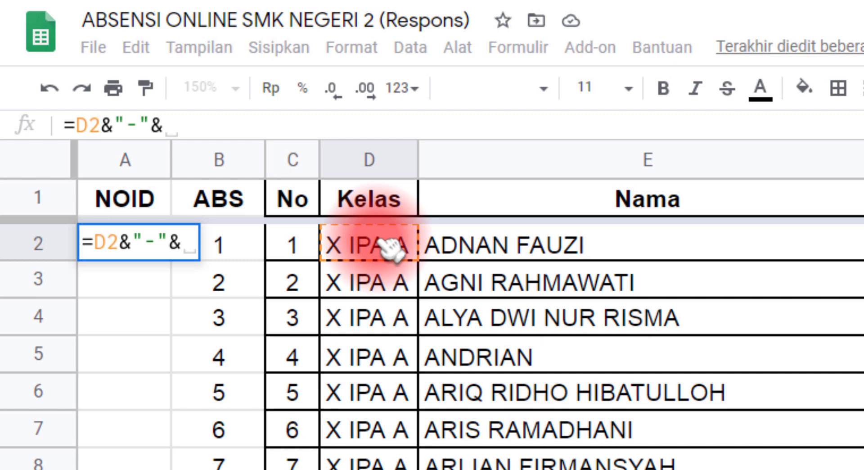
{"action": "left_click", "coordinate": [238, 252]}
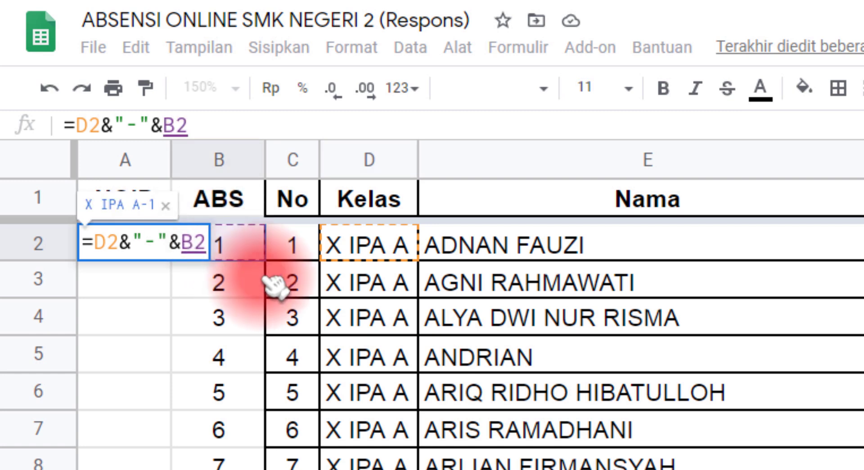
{"action": "key", "text": "Return"}
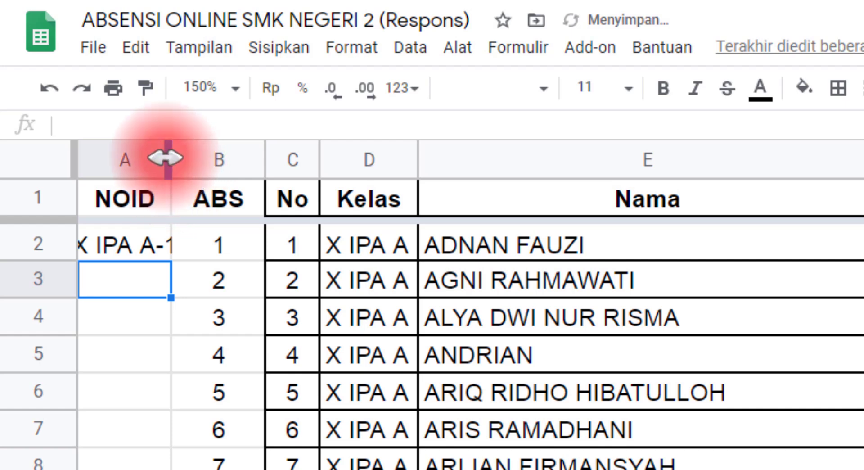
Step: Widen the NOID column to fit its IDs and fill the A2 formula down to row 108
{"action": "left_click_drag", "start_coordinate": [171, 159], "coordinate": [238, 158]}
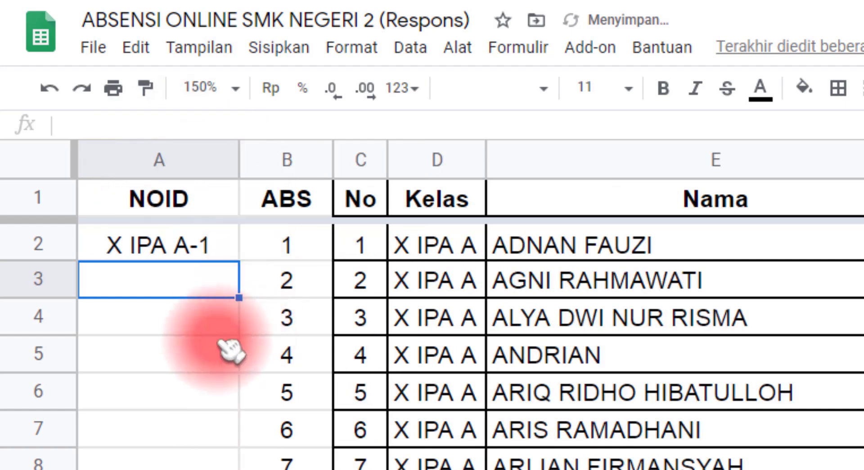
{"action": "left_click", "coordinate": [227, 258]}
{"action": "left_click_drag", "start_coordinate": [239, 260], "coordinate": [239, 451]}
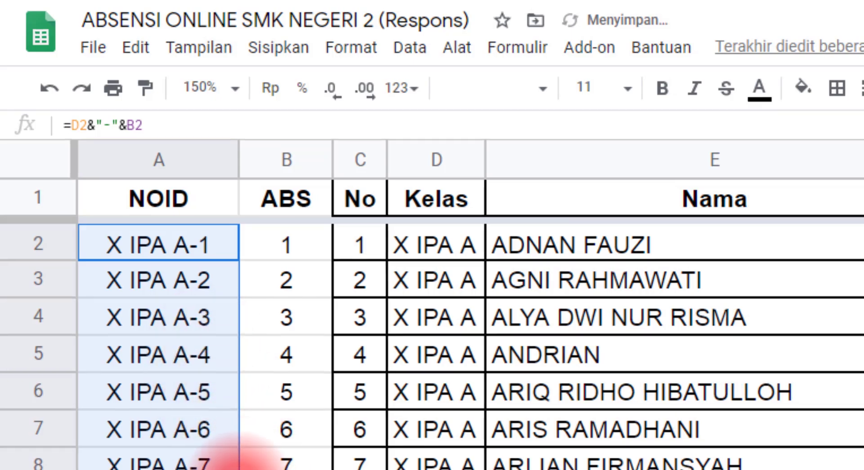
{"action": "scroll", "coordinate": [252, 450], "scroll_direction": "down", "scroll_amount": 6}
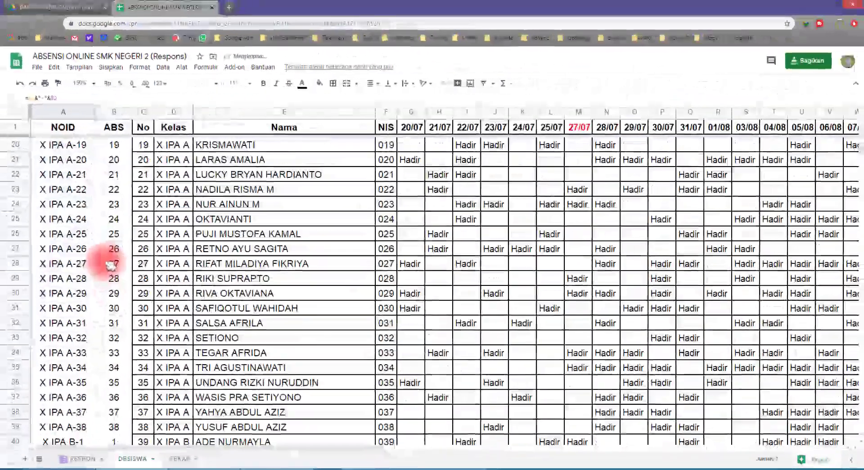
{"action": "scroll", "coordinate": [110, 265], "scroll_direction": "down", "scroll_amount": 20}
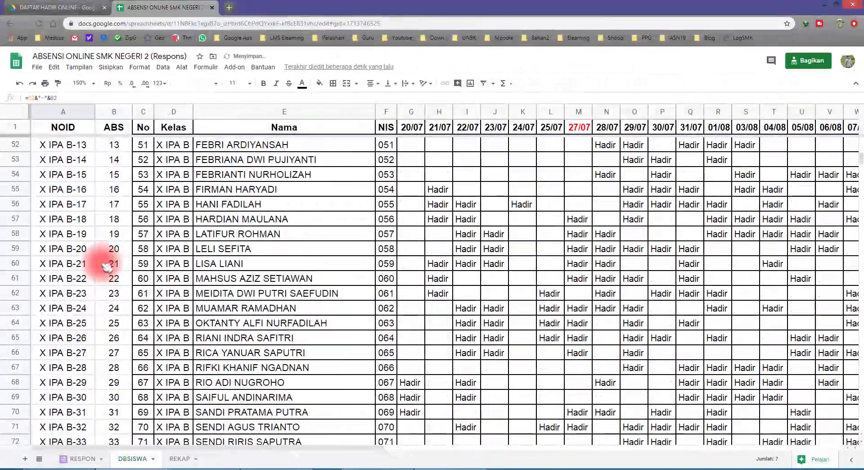
{"action": "scroll", "coordinate": [102, 268], "scroll_direction": "down", "scroll_amount": 5}
{"action": "scroll", "coordinate": [99, 277], "scroll_direction": "up", "scroll_amount": 1}
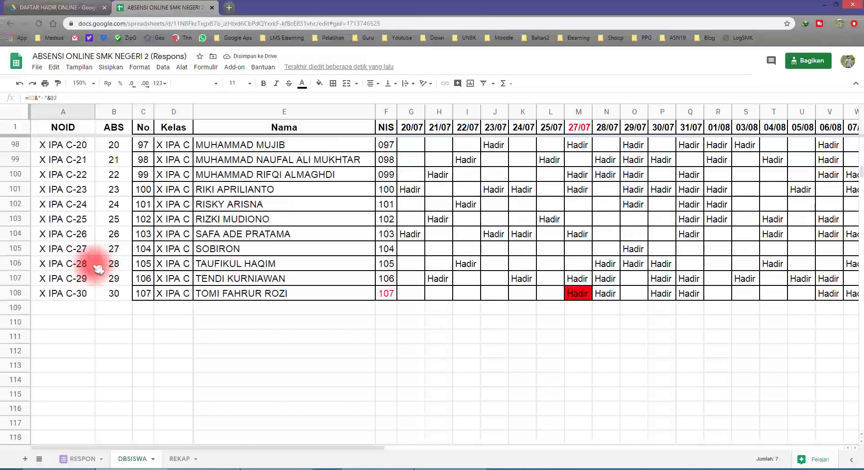
{"action": "left_click", "coordinate": [77, 287]}
{"action": "scroll", "coordinate": [77, 252], "scroll_direction": "up", "scroll_amount": 9}
{"action": "scroll", "coordinate": [74, 221], "scroll_direction": "up", "scroll_amount": 20}
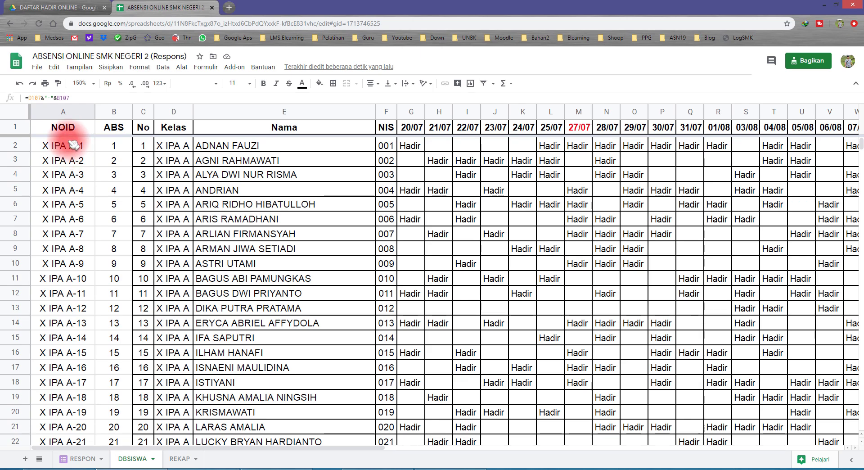
Step: Apply all borders to the NOID and ABS columns over A1:B108
{"action": "left_click_drag", "start_coordinate": [68, 133], "coordinate": [116, 135]}
{"action": "scroll", "coordinate": [120, 308], "scroll_direction": "down", "scroll_amount": 14}
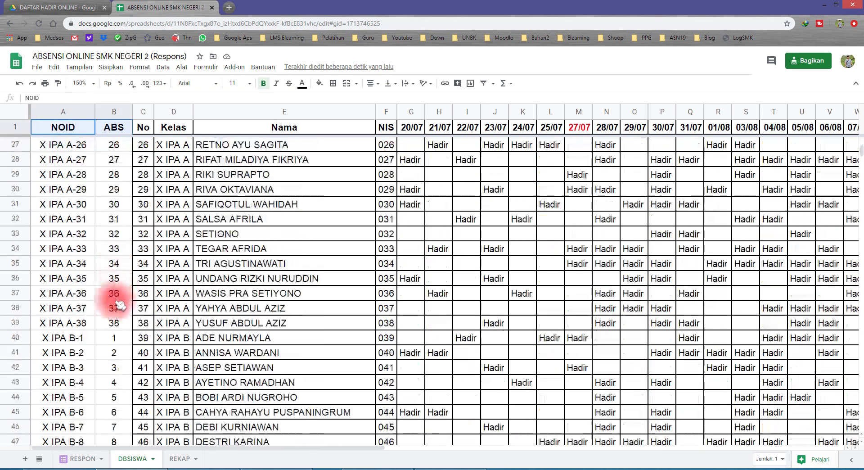
{"action": "scroll", "coordinate": [119, 315], "scroll_direction": "down", "scroll_amount": 18}
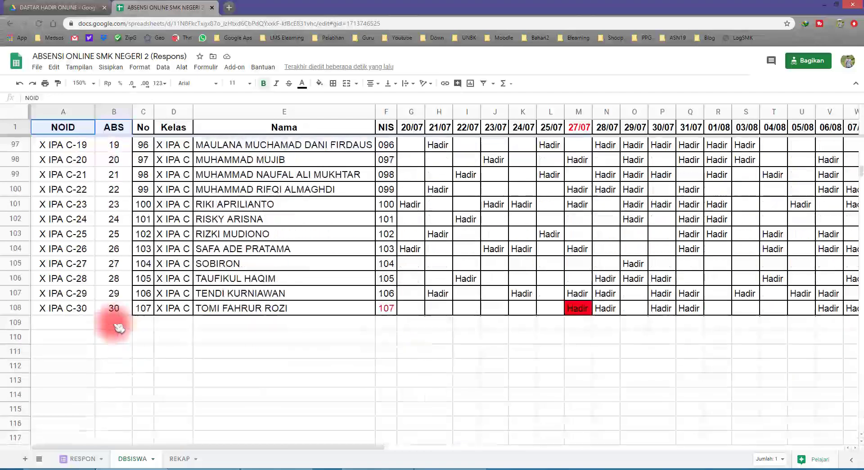
{"action": "left_click", "coordinate": [114, 284], "text": "shift"}
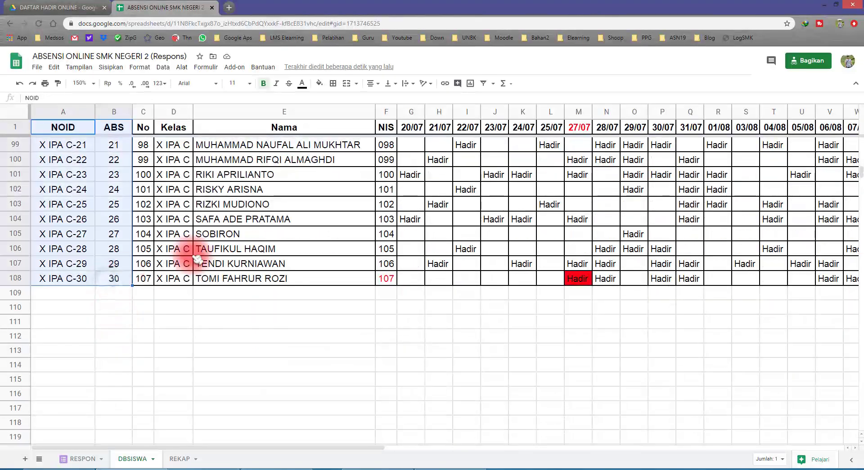
{"action": "left_click", "coordinate": [333, 83]}
{"action": "left_click", "coordinate": [336, 100]}
{"action": "scroll", "coordinate": [120, 204], "scroll_direction": "up", "scroll_amount": 14}
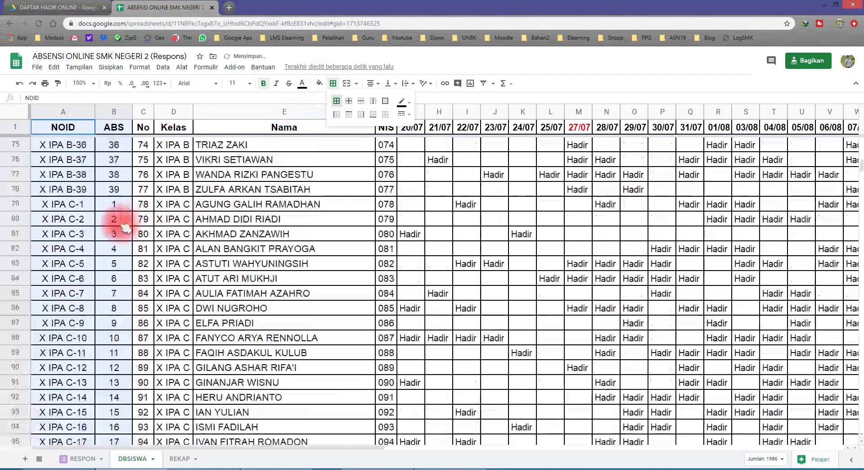
{"action": "scroll", "coordinate": [119, 206], "scroll_direction": "up", "scroll_amount": 18}
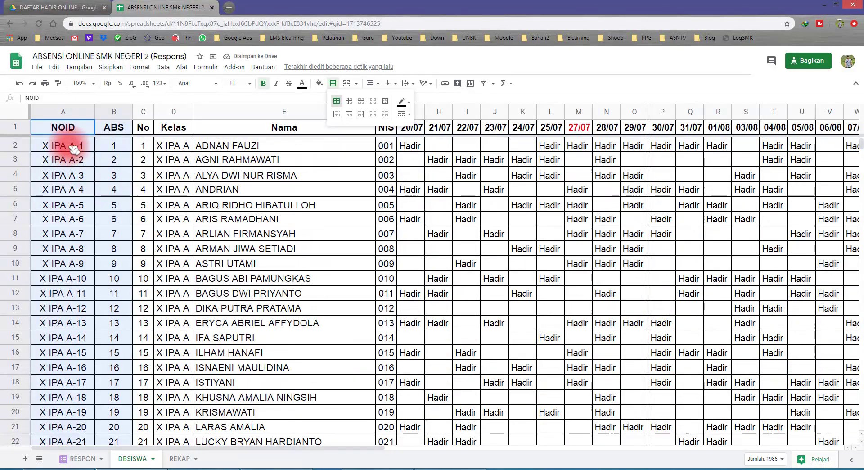
Step: Define the DBSISWA student data A2:BH108, from NOID to the 19/09 column, as a named range called DBHADIR
{"action": "left_click", "coordinate": [74, 149]}
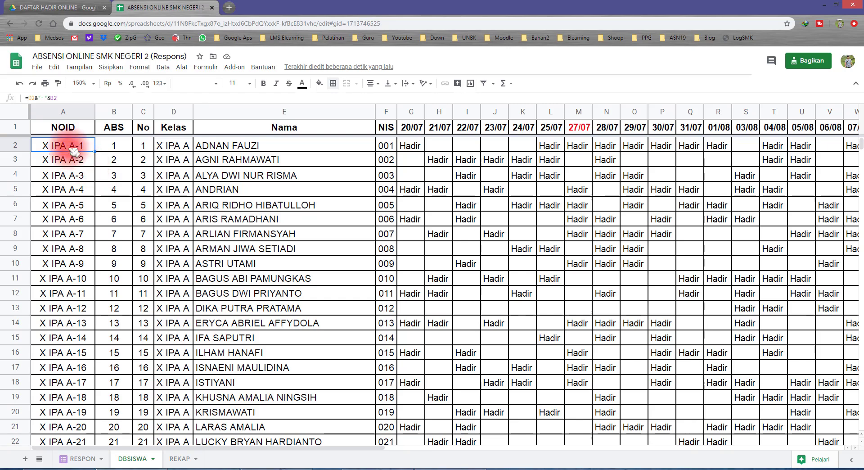
{"action": "left_click", "coordinate": [17, 146]}
{"action": "left_click", "coordinate": [58, 148]}
{"action": "scroll", "coordinate": [103, 231], "scroll_direction": "down", "scroll_amount": 4}
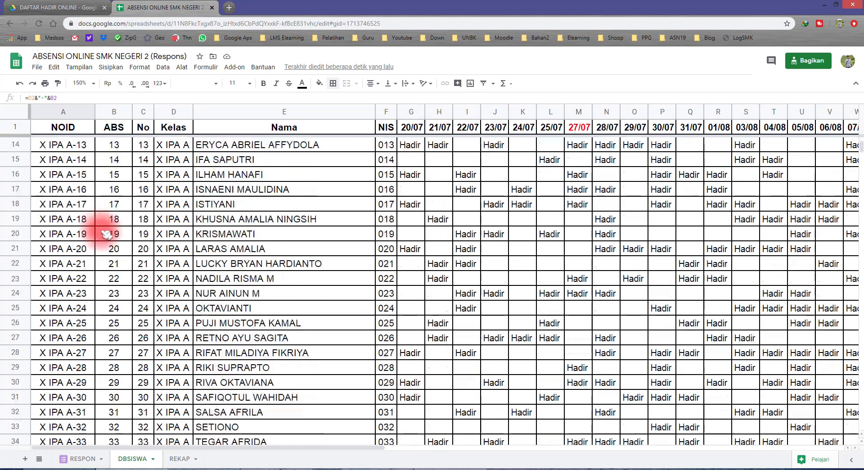
{"action": "scroll", "coordinate": [107, 233], "scroll_direction": "down", "scroll_amount": 20}
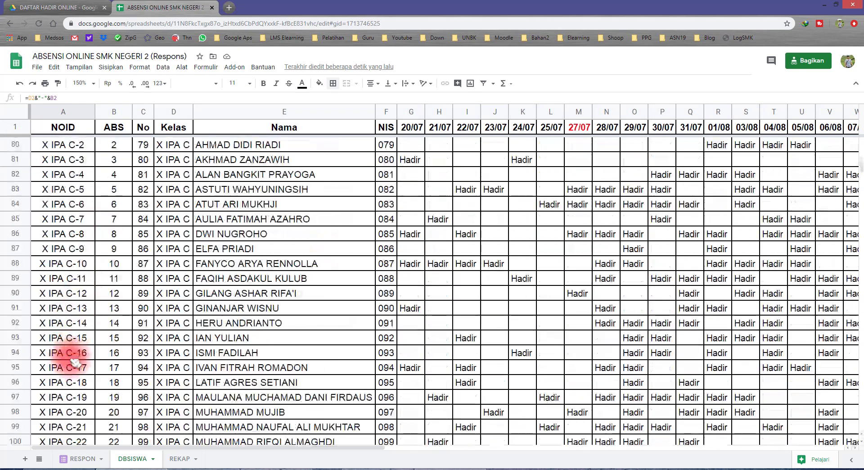
{"action": "scroll", "coordinate": [72, 356], "scroll_direction": "down", "scroll_amount": 7}
{"action": "left_click", "coordinate": [68, 235], "text": "shift"}
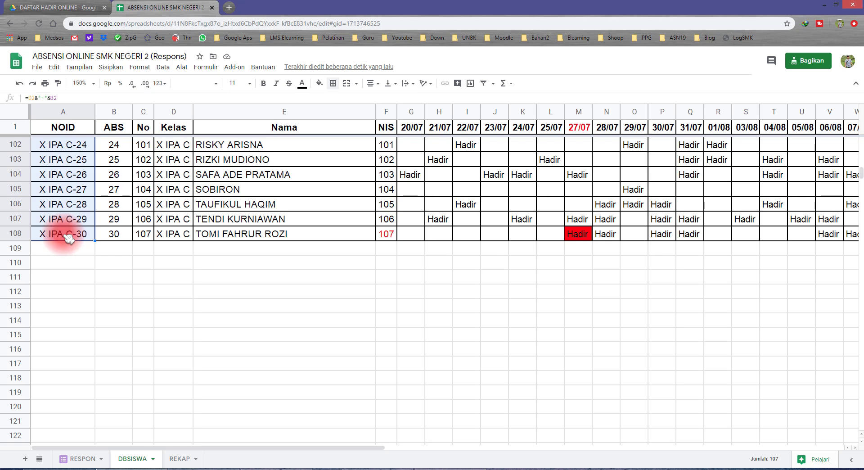
{"action": "key", "text": "shift+Right"}
{"action": "key", "text": "shift+Right"}
{"action": "key", "text": "shift+Right"}
{"action": "key", "text": "shift+Right"}
{"action": "key", "text": "shift+Right"}
{"action": "key", "text": "shift+Right"}
{"action": "key", "text": "shift+Right"}
{"action": "key", "text": "shift+Right"}
{"action": "key", "text": "shift+Right"}
{"action": "key", "text": "shift+Right"}
{"action": "key", "text": "shift+Right"}
{"action": "key", "text": "shift+Right"}
{"action": "key", "text": "shift+Right"}
{"action": "key", "text": "shift+Right"}
{"action": "key", "text": "shift+Right"}
{"action": "key", "text": "shift+Right"}
{"action": "key", "text": "shift+Right"}
{"action": "key", "text": "shift+Right"}
{"action": "key", "text": "shift+Right"}
{"action": "key", "text": "shift+Right"}
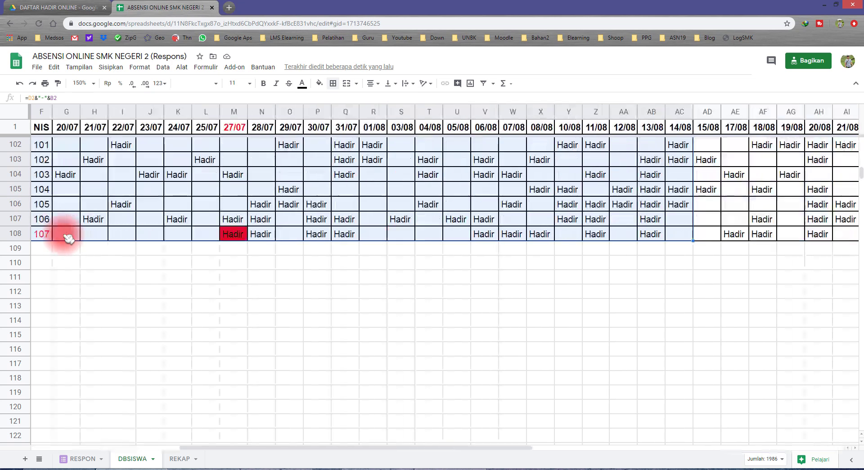
{"action": "key", "text": "shift+Right"}
{"action": "key", "text": "shift+Right"}
{"action": "key", "text": "shift+Right"}
{"action": "key", "text": "shift+Right"}
{"action": "key", "text": "shift+Right"}
{"action": "key", "text": "shift+Right"}
{"action": "key", "text": "shift+Right"}
{"action": "key", "text": "shift+Right"}
{"action": "key", "text": "shift+Right"}
{"action": "key", "text": "shift+Right"}
{"action": "key", "text": "shift+Right"}
{"action": "key", "text": "shift+Right"}
{"action": "key", "text": "shift+Right"}
{"action": "key", "text": "shift+Right"}
{"action": "key", "text": "shift+Right"}
{"action": "key", "text": "shift+Right"}
{"action": "key", "text": "shift+Right"}
{"action": "key", "text": "shift+Right"}
{"action": "key", "text": "shift+Right"}
{"action": "key", "text": "shift+Right"}
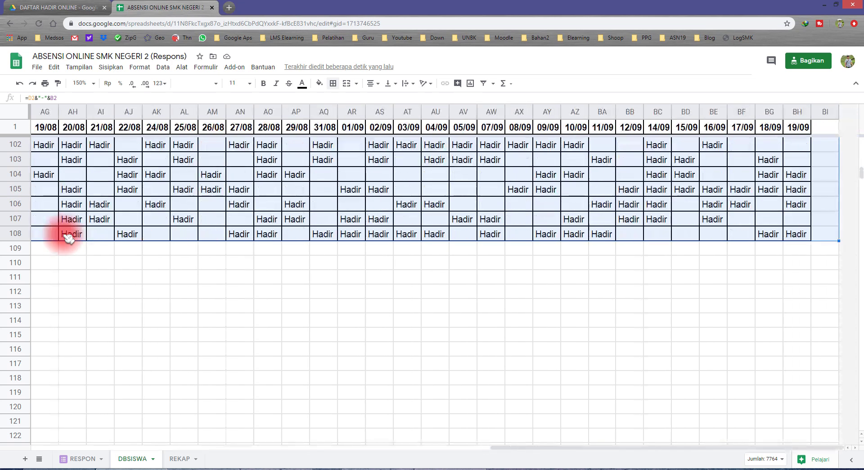
{"action": "scroll", "coordinate": [796, 165], "scroll_direction": "up", "scroll_amount": 20}
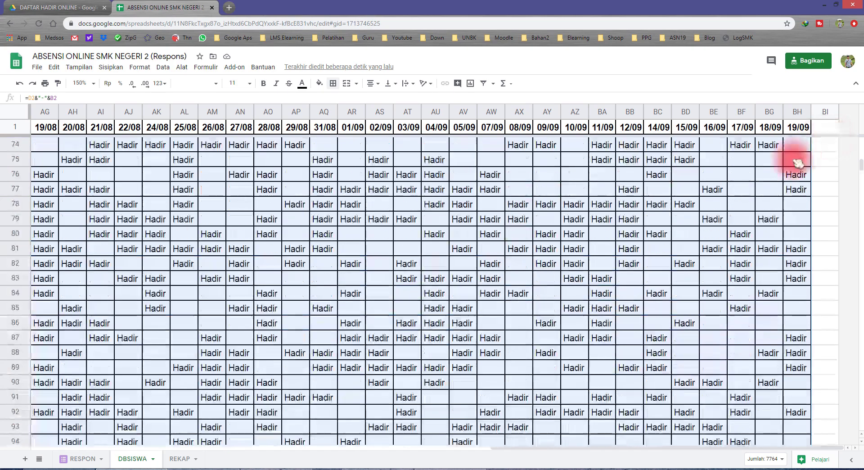
{"action": "scroll", "coordinate": [796, 165], "scroll_direction": "up", "scroll_amount": 12}
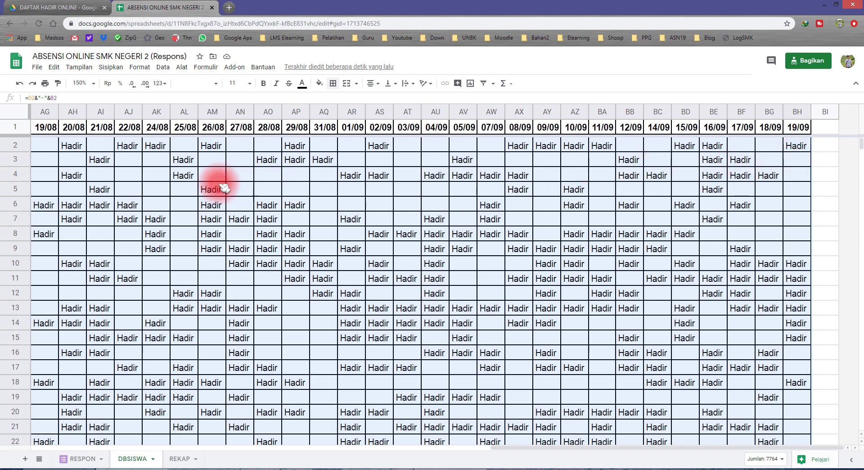
{"action": "scroll", "coordinate": [223, 187], "scroll_direction": "down", "scroll_amount": 20}
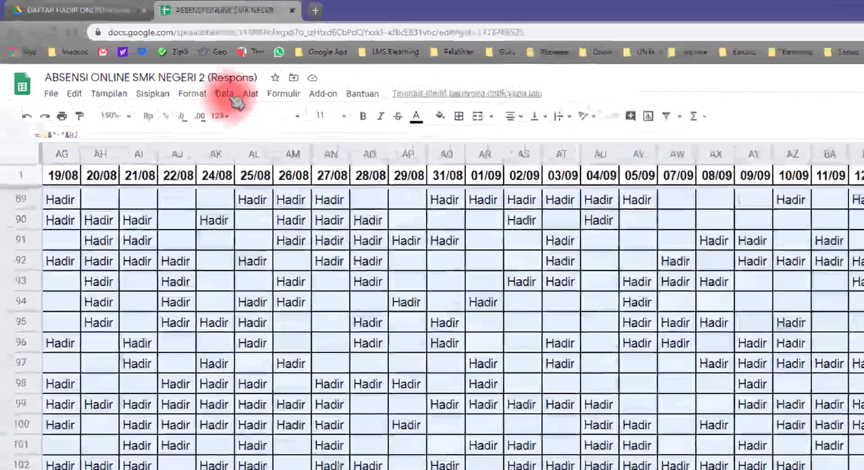
{"action": "left_click", "coordinate": [233, 98]}
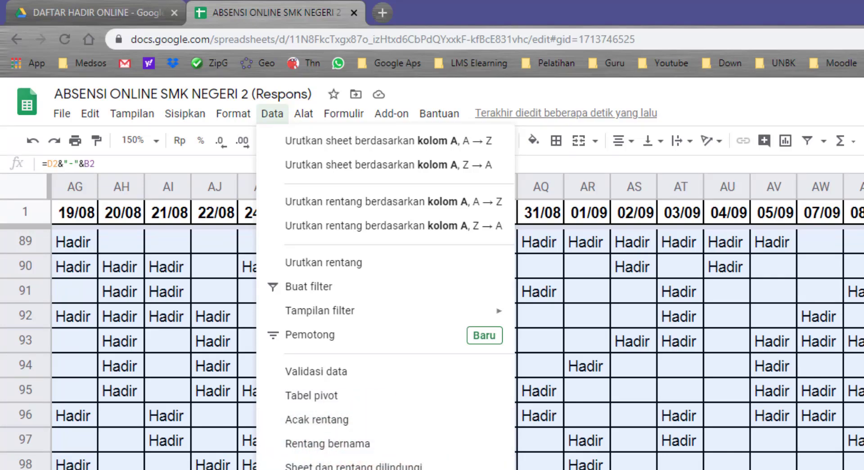
{"action": "mouse_move", "coordinate": [388, 469]}
{"action": "left_mouse_down"}
{"action": "mouse_move", "coordinate": [135, 469]}
{"action": "mouse_move", "coordinate": [387, 469]}
{"action": "left_mouse_up"}
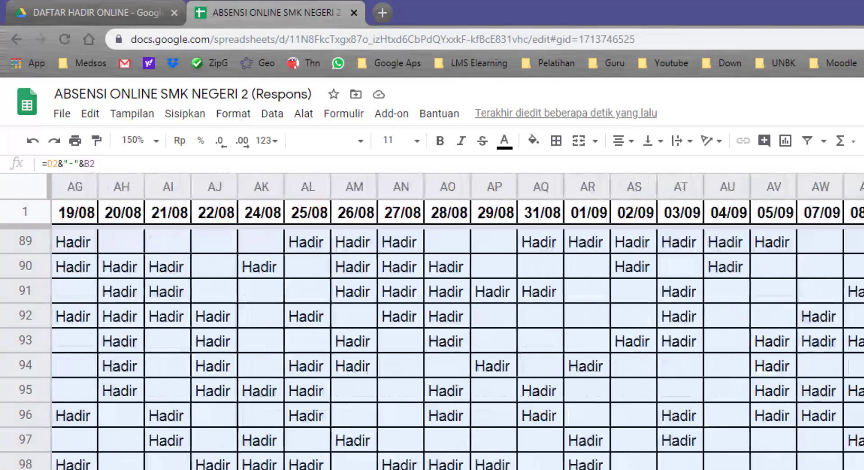
{"action": "left_click", "coordinate": [274, 115]}
{"action": "left_click", "coordinate": [360, 444]}
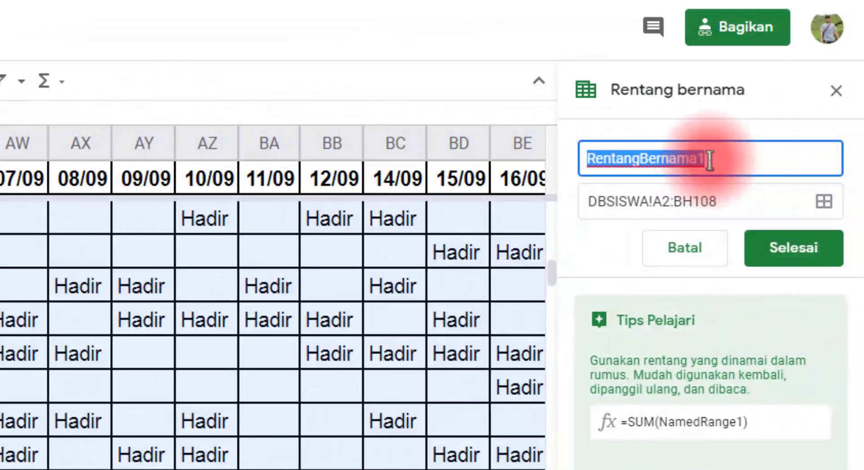
{"action": "type", "text": "DBHADIR"}
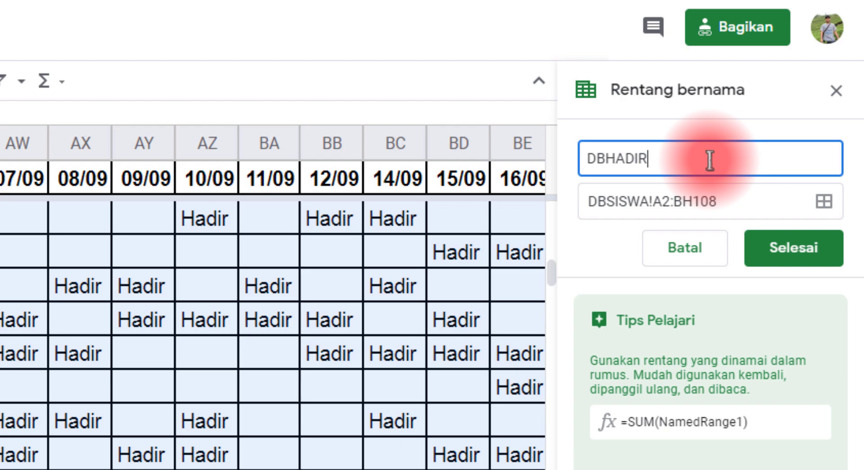
{"action": "key", "text": "Return"}
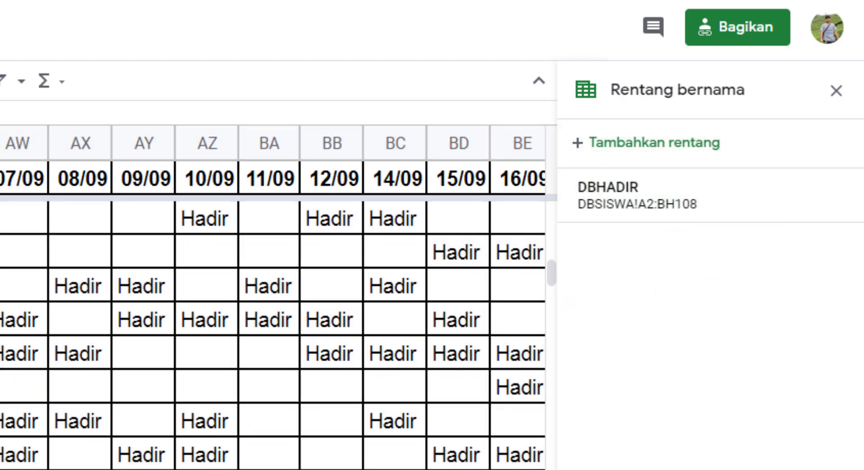
Step: Close the named ranges list and switch to the REKAP sheet
{"action": "left_click_drag", "start_coordinate": [481, 462], "coordinate": [138, 463]}
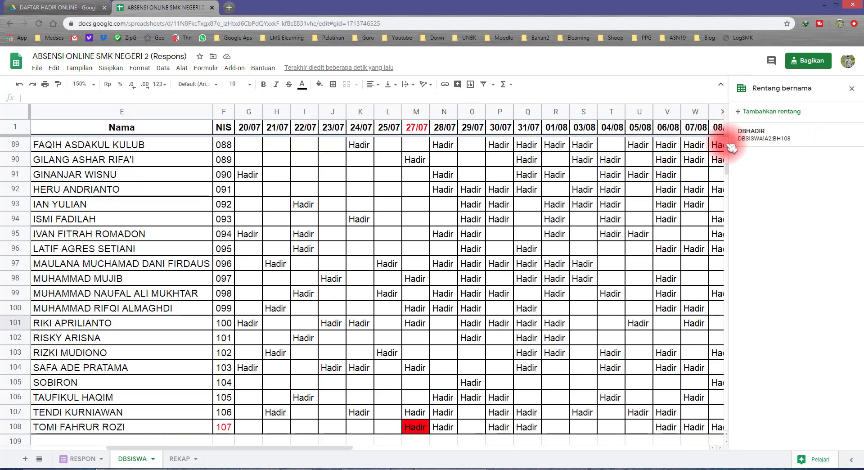
{"action": "left_click", "coordinate": [852, 88]}
{"action": "left_click", "coordinate": [609, 208]}
{"action": "scroll", "coordinate": [406, 222], "scroll_direction": "up", "scroll_amount": 11}
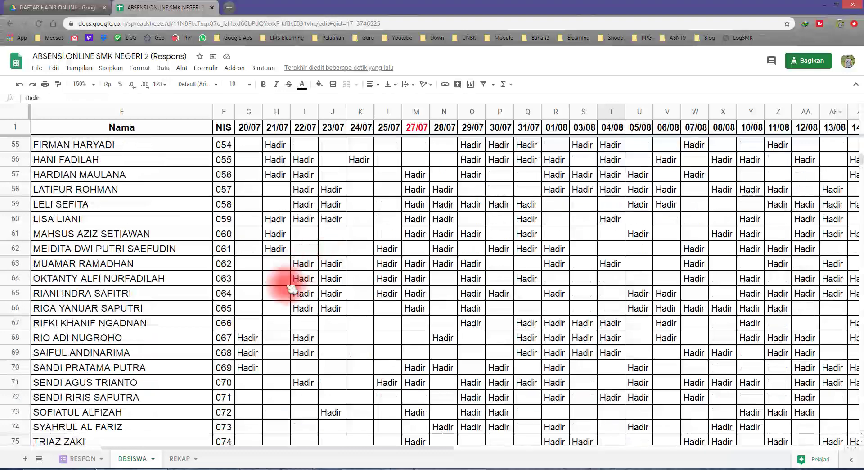
{"action": "left_click", "coordinate": [180, 458]}
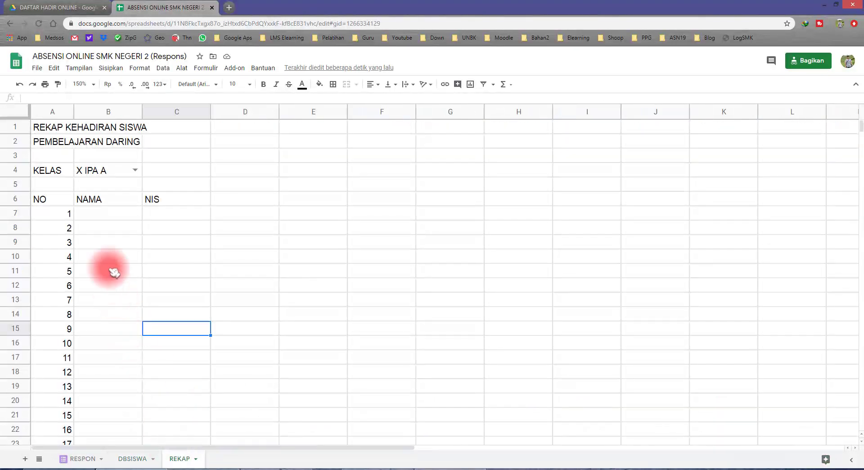
Step: Begin a VLOOKUP formula in B7 under NAMA with the lookup key $B$4&"-"&$A7, combining the chosen class and row number
{"action": "left_click", "coordinate": [107, 215]}
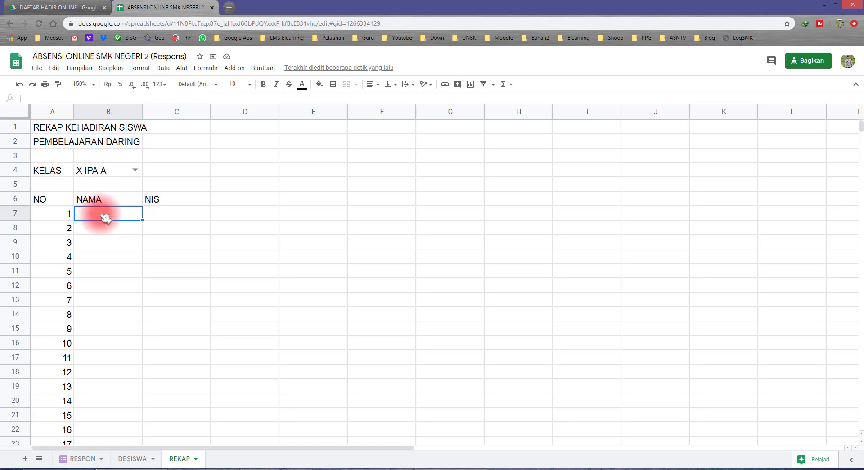
{"action": "left_click", "coordinate": [116, 171]}
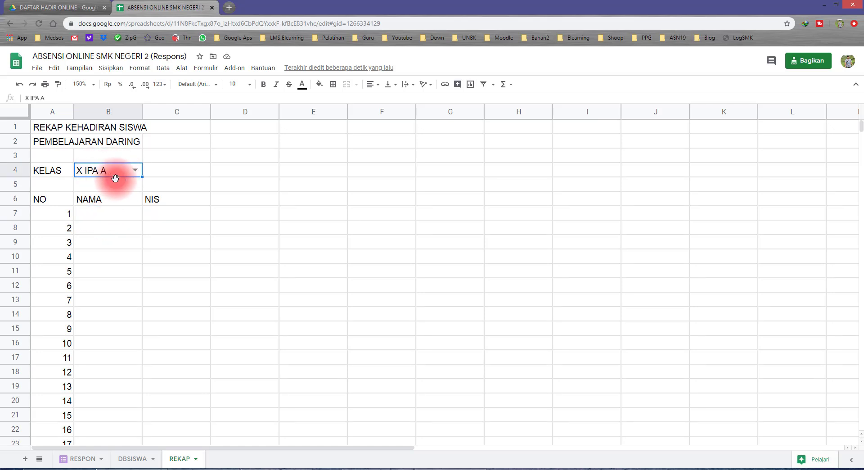
{"action": "left_click", "coordinate": [129, 215]}
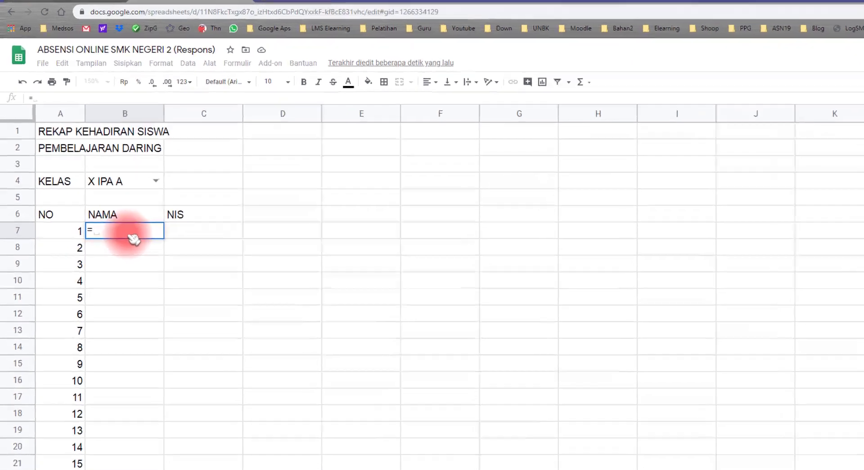
{"action": "type", "text": "="}
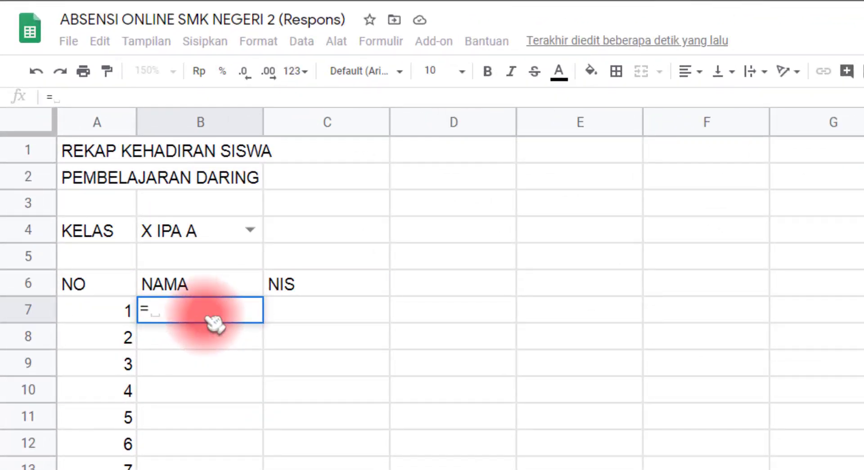
{"action": "type", "text": "VLOOKUP"}
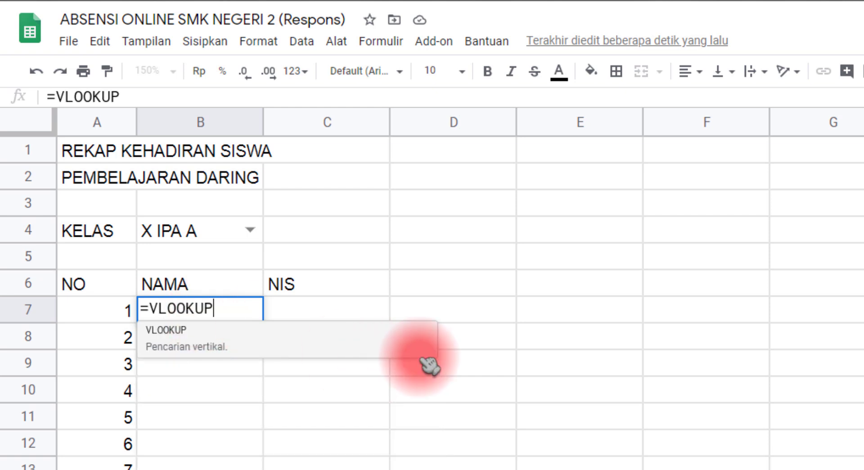
{"action": "type", "text": "("}
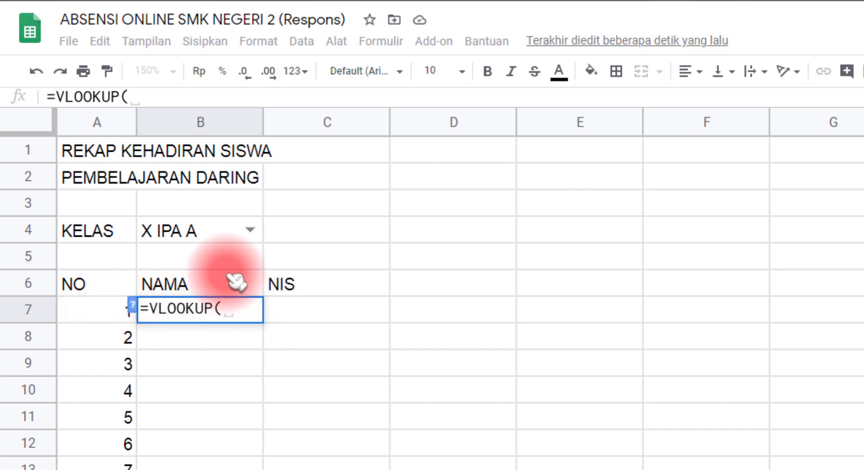
{"action": "left_click", "coordinate": [193, 231]}
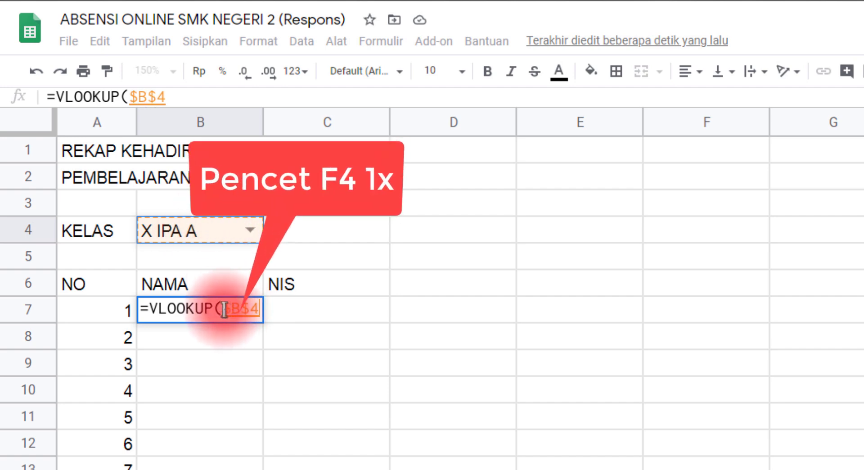
{"action": "left_click_drag", "start_coordinate": [223, 310], "coordinate": [251, 310]}
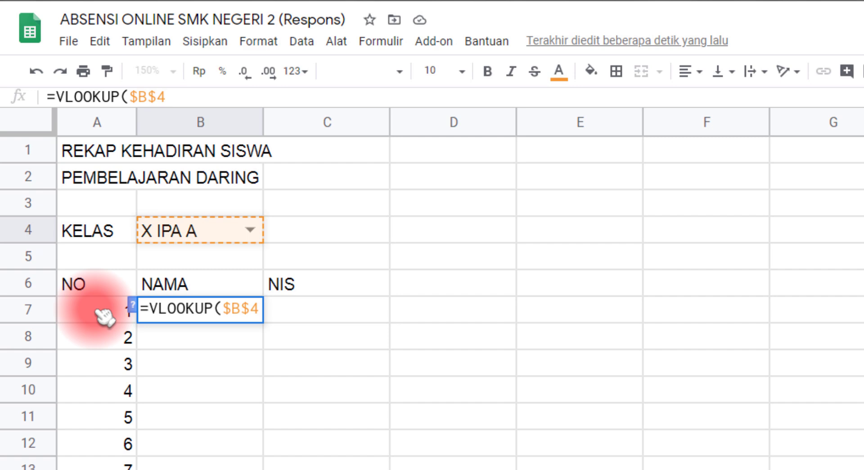
{"action": "type", "text": "&\""}
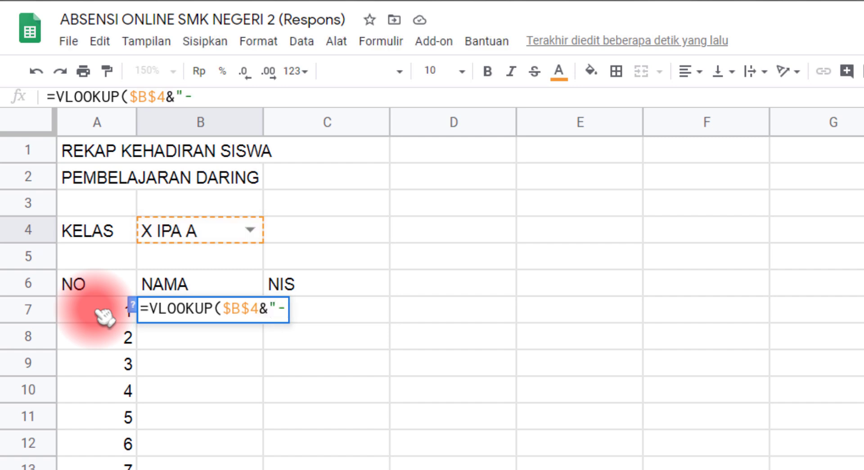
{"action": "type", "text": "-\"&"}
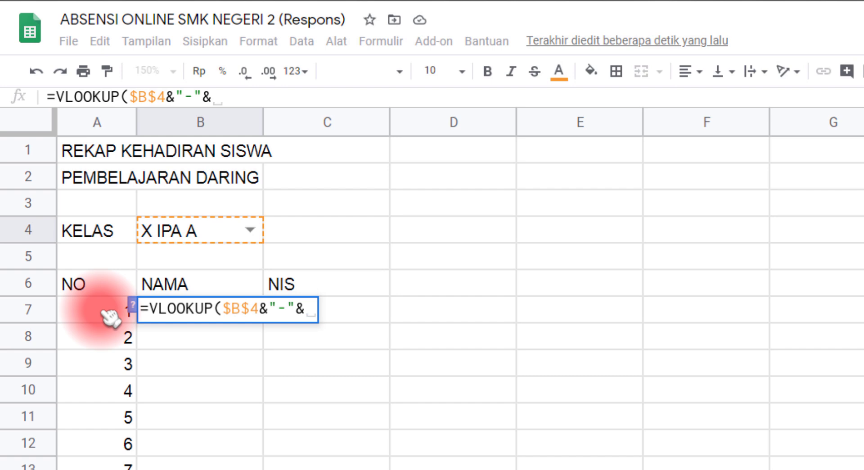
{"action": "left_click", "coordinate": [109, 317]}
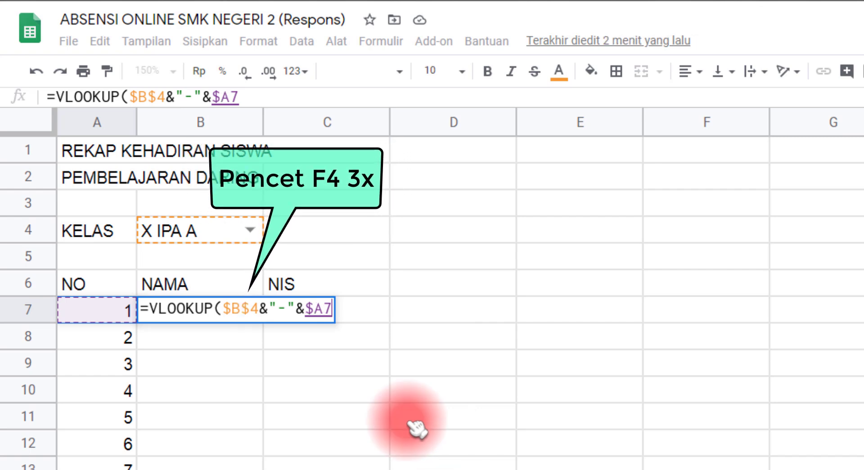
{"action": "left_click_drag", "start_coordinate": [306, 308], "coordinate": [312, 309]}
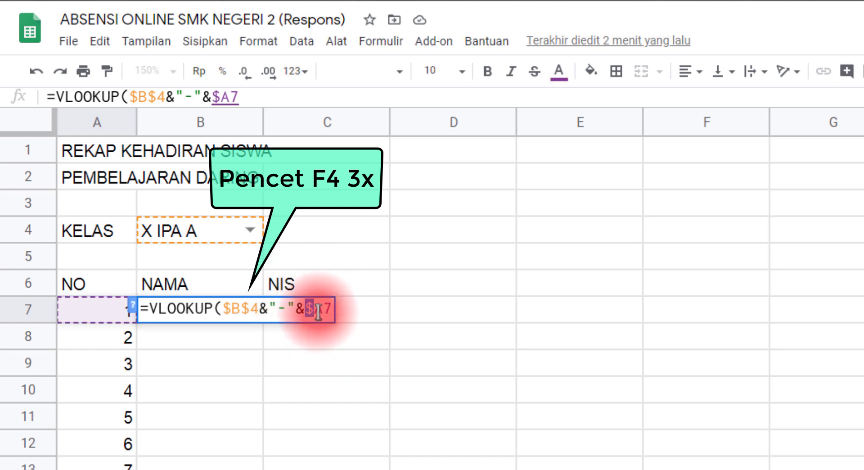
{"action": "left_click", "coordinate": [324, 309]}
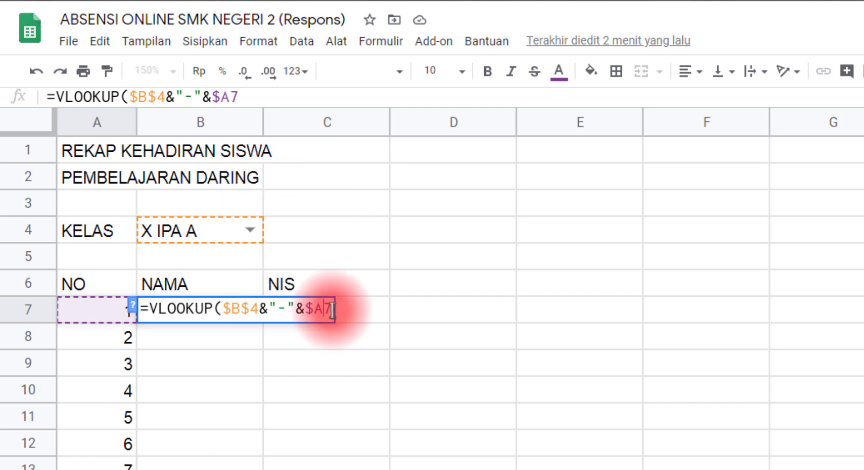
Step: Complete the B7 VLOOKUP with the range DBHADIR, column index 5 for the Nama column and 0 for an exact match
{"action": "type", "text": ";"}
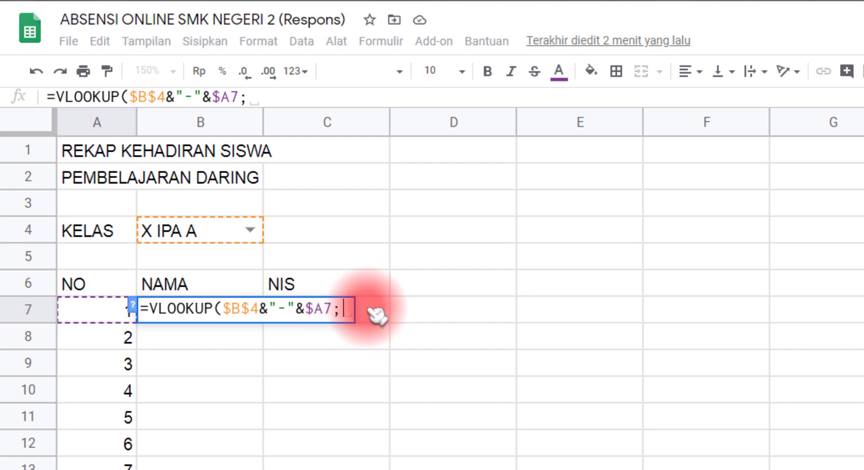
{"action": "type", "text": "D"}
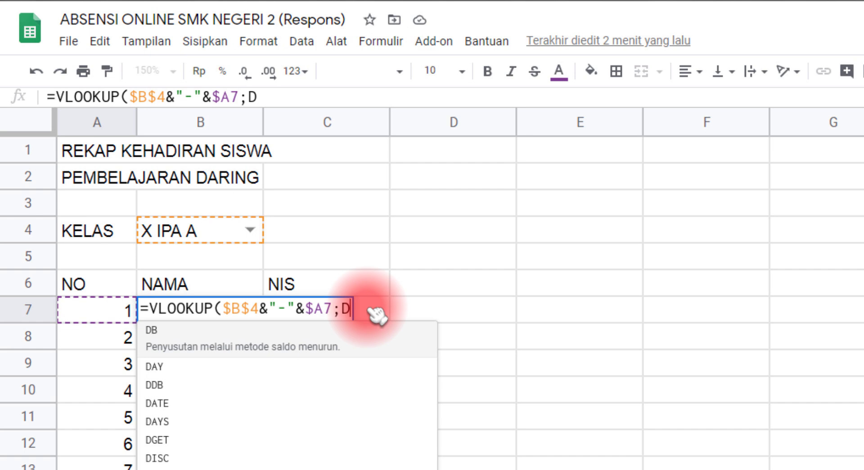
{"action": "type", "text": "B"}
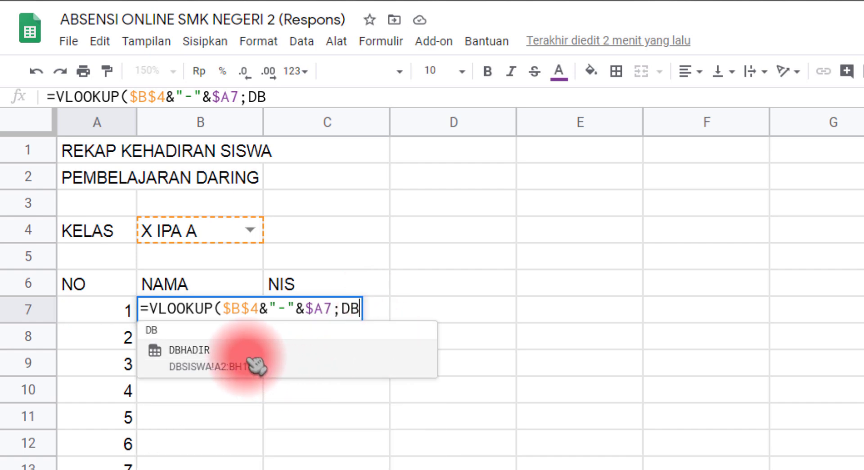
{"action": "left_click", "coordinate": [216, 359]}
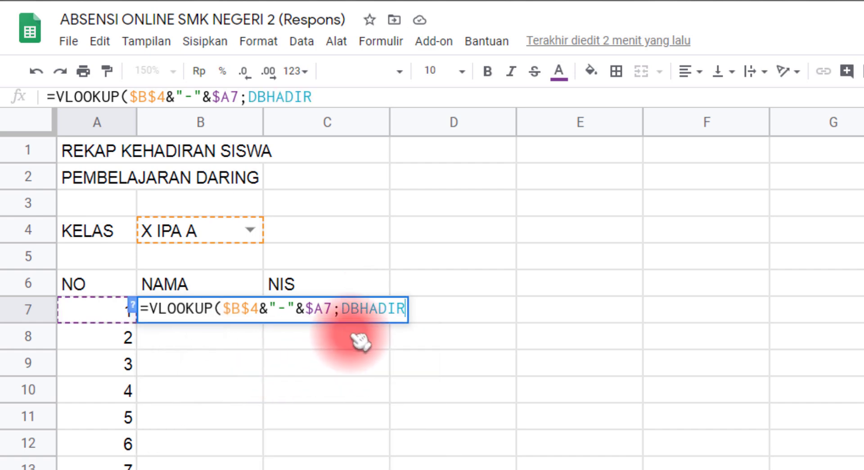
{"action": "type", "text": ";"}
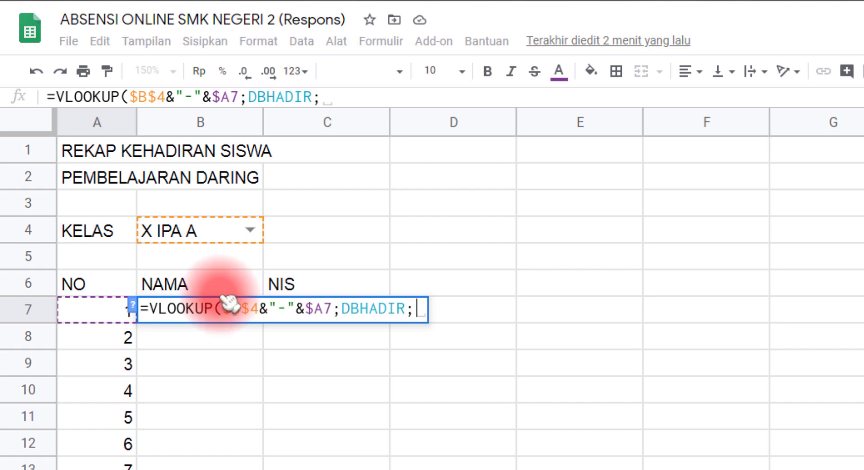
{"action": "left_click", "coordinate": [187, 468]}
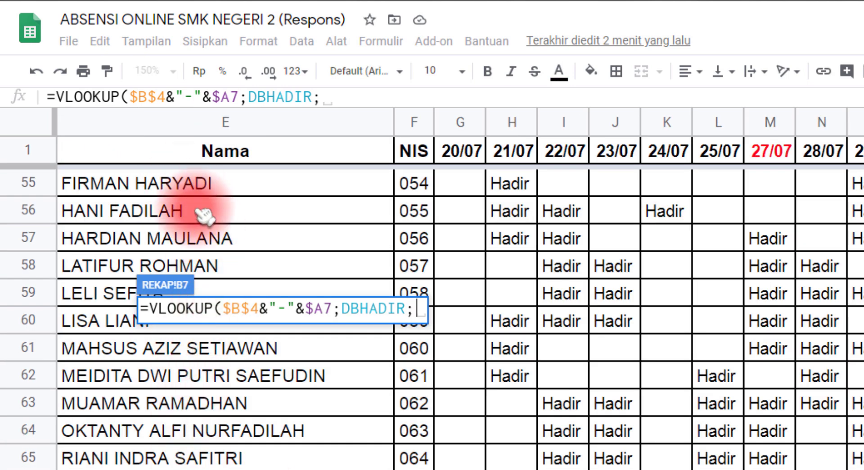
{"action": "scroll", "coordinate": [461, 318], "scroll_direction": "left", "scroll_amount": 4}
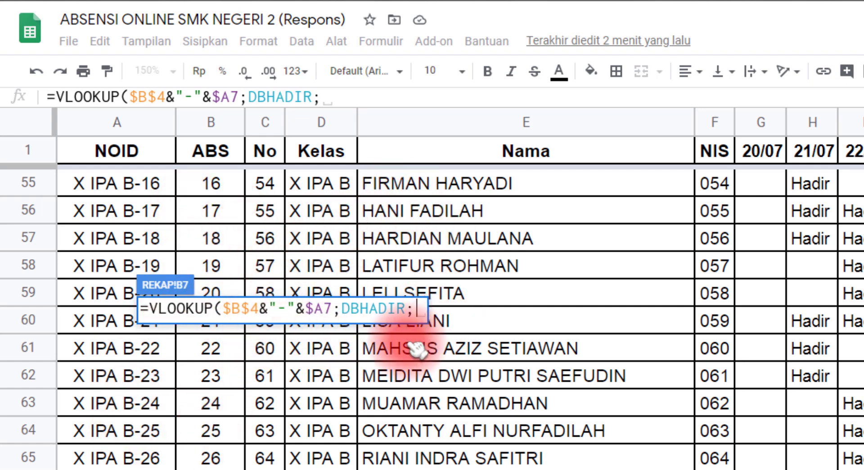
{"action": "type", "text": "5"}
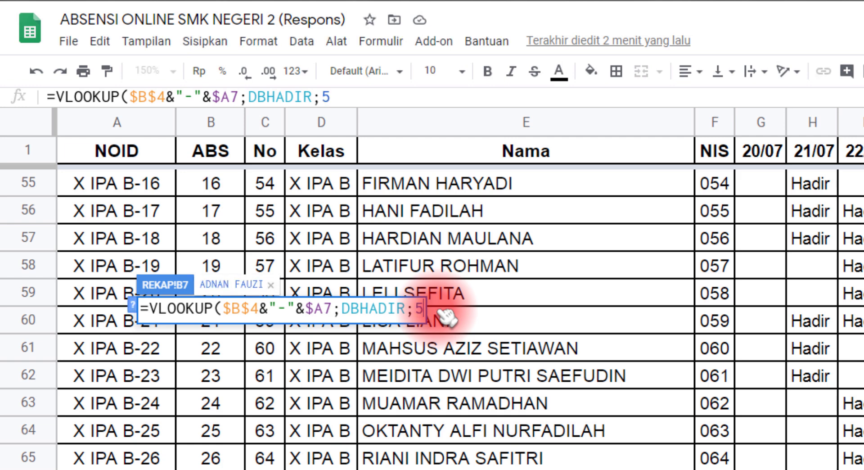
{"action": "type", "text": "; "}
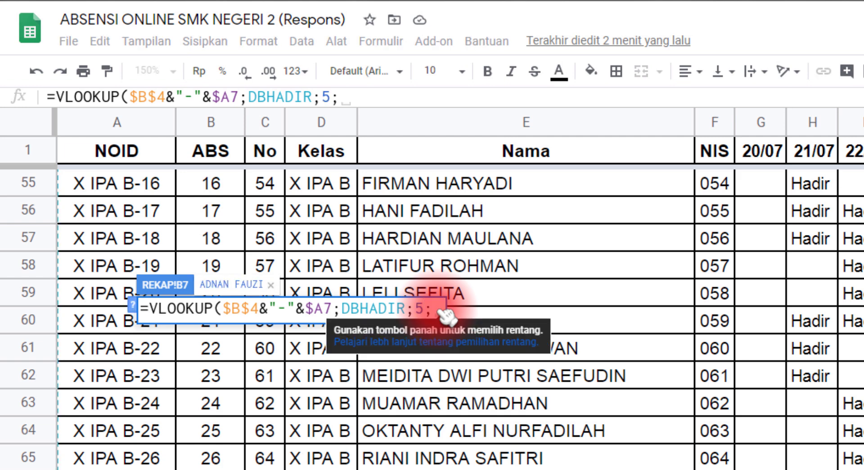
{"action": "type", "text": "0"}
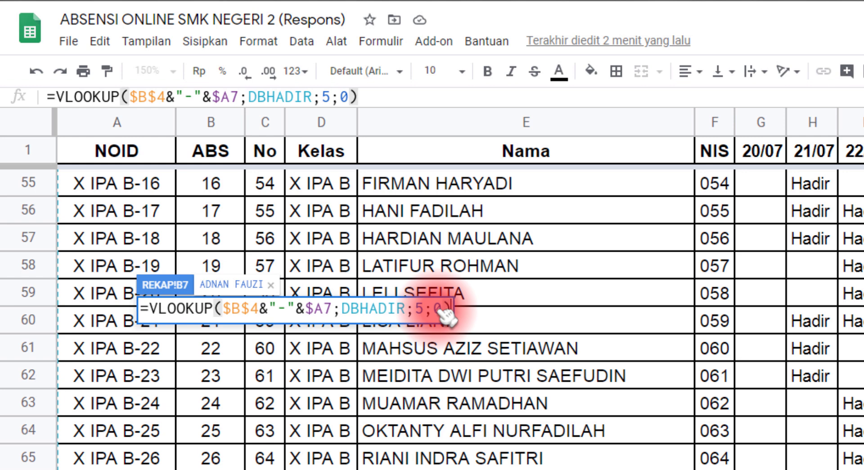
{"action": "key", "text": "Return"}
{"action": "key", "text": "Up"}
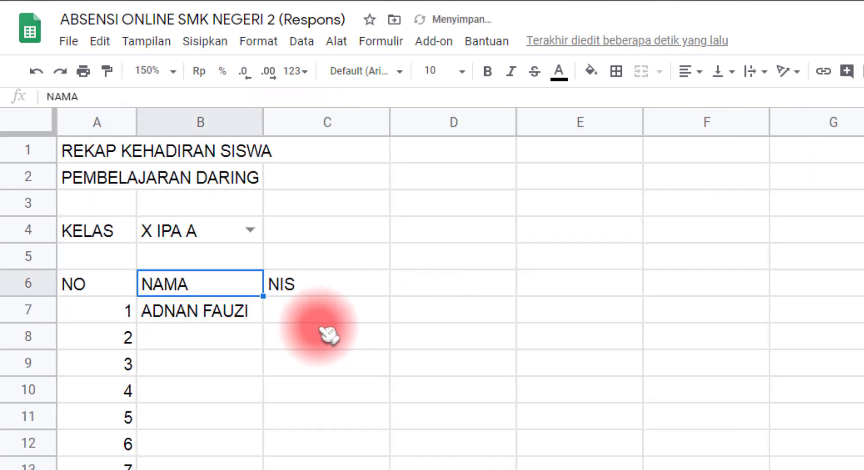
Step: Compare the name returned in REKAP B7 with the class and name in the first student row of DBSISWA
{"action": "left_click", "coordinate": [243, 315]}
{"action": "left_click", "coordinate": [189, 230]}
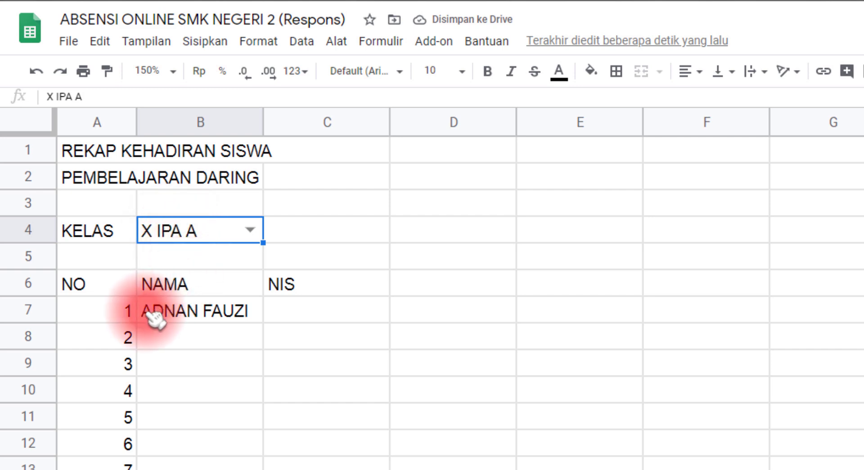
{"action": "left_click", "coordinate": [130, 315]}
{"action": "left_click", "coordinate": [193, 310]}
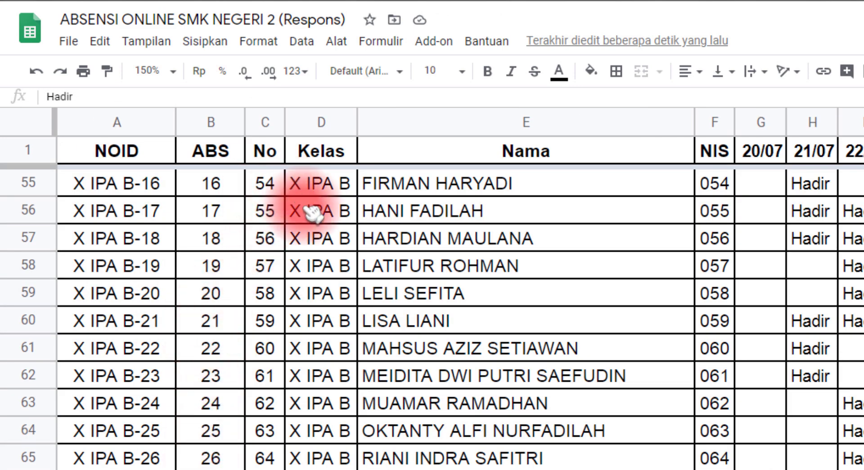
{"action": "scroll", "coordinate": [324, 212], "scroll_direction": "up", "scroll_amount": 5}
{"action": "left_click", "coordinate": [340, 160]}
{"action": "scroll", "coordinate": [333, 189], "scroll_direction": "up", "scroll_amount": 10}
{"action": "left_click", "coordinate": [310, 186]}
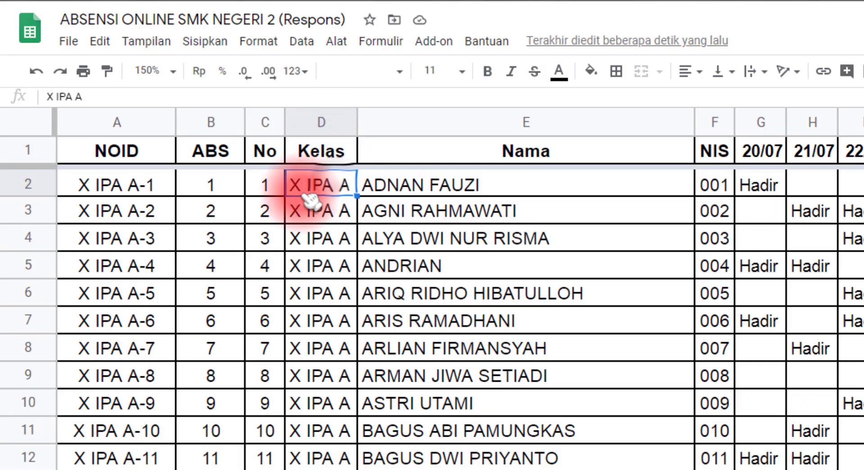
{"action": "left_click", "coordinate": [407, 186]}
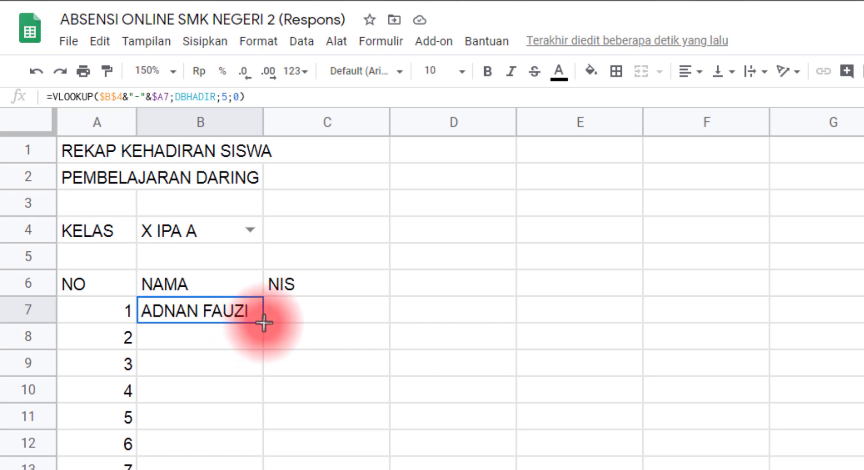
Step: Fill the B7 lookup formula down to B11 and widen the NAMA column to fit the full names
{"action": "left_click_drag", "start_coordinate": [263, 322], "coordinate": [266, 416]}
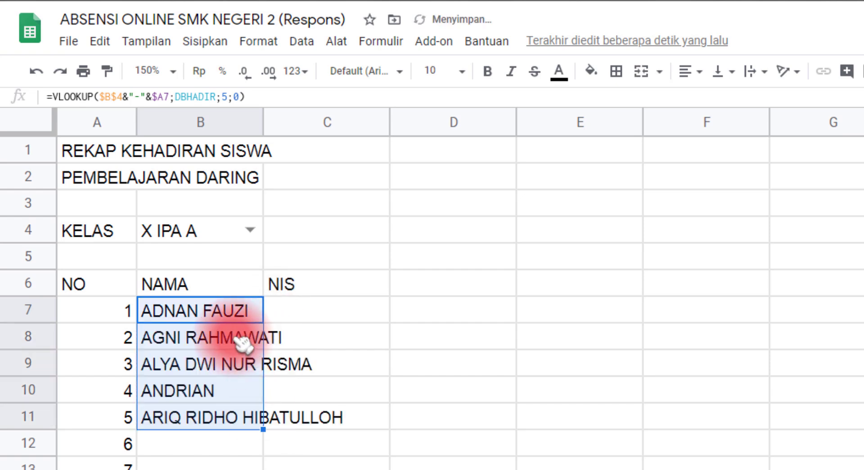
{"action": "key", "text": "Down"}
{"action": "left_click_drag", "start_coordinate": [261, 121], "coordinate": [391, 135]}
{"action": "left_click", "coordinate": [216, 364]}
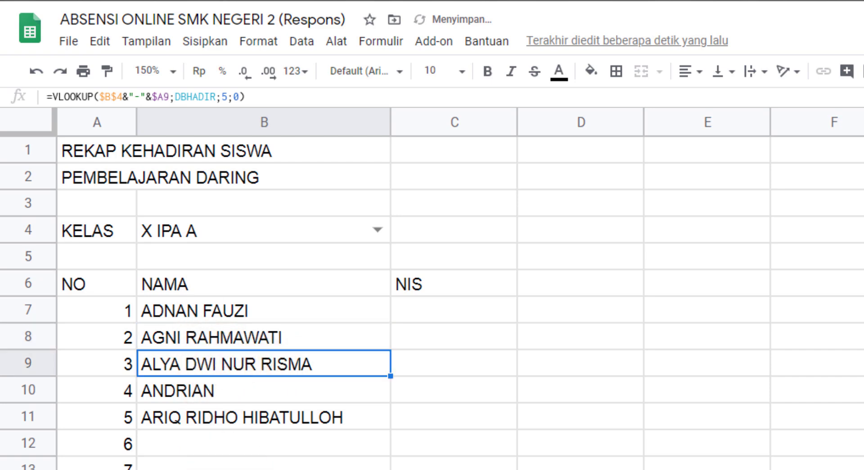
Step: Check the filled names in the REKAP NAMA column against the first student rows of DBSISWA
{"action": "left_click", "coordinate": [330, 468]}
{"action": "left_click_drag", "start_coordinate": [406, 207], "coordinate": [406, 263]}
{"action": "left_click", "coordinate": [406, 264]}
{"action": "left_click", "coordinate": [409, 289]}
{"action": "left_click", "coordinate": [311, 468]}
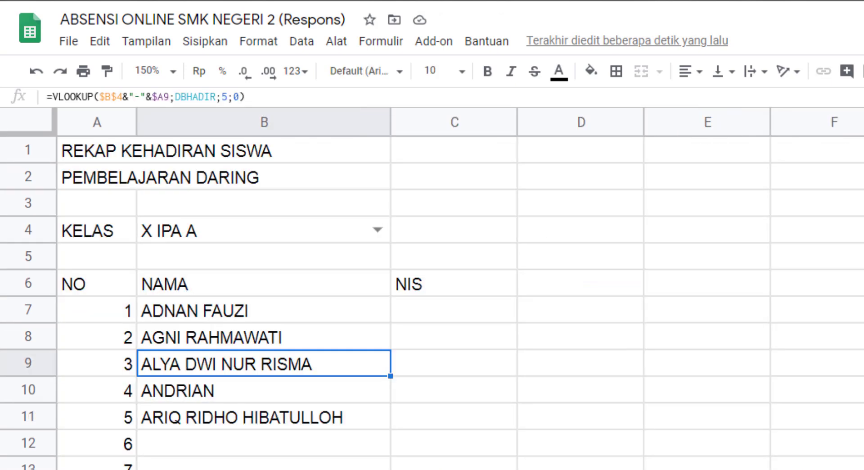
{"action": "left_click", "coordinate": [347, 418]}
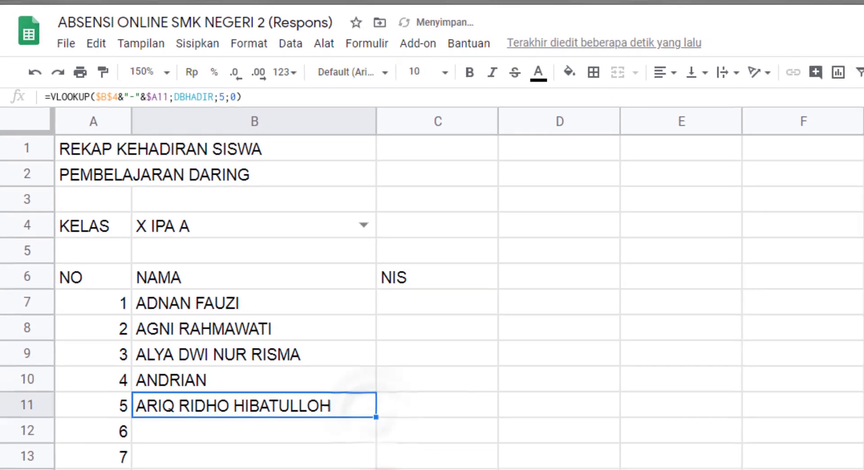
Step: Examine the NAMA column down to row 50, including the lookup results in the rows beyond the class's last student
{"action": "scroll", "coordinate": [360, 412], "scroll_direction": "down", "scroll_amount": 10}
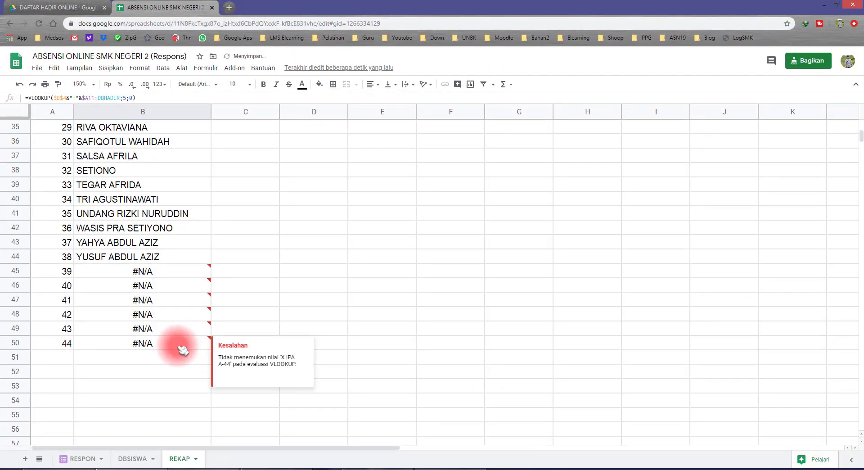
{"action": "left_click_drag", "start_coordinate": [132, 271], "coordinate": [128, 343]}
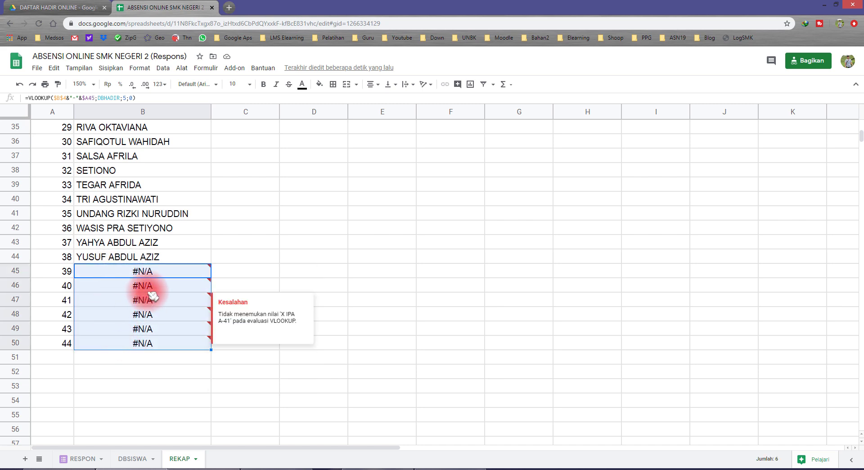
{"action": "left_click", "coordinate": [154, 272]}
{"action": "scroll", "coordinate": [148, 297], "scroll_direction": "up", "scroll_amount": 3}
{"action": "scroll", "coordinate": [157, 315], "scroll_direction": "down", "scroll_amount": 3}
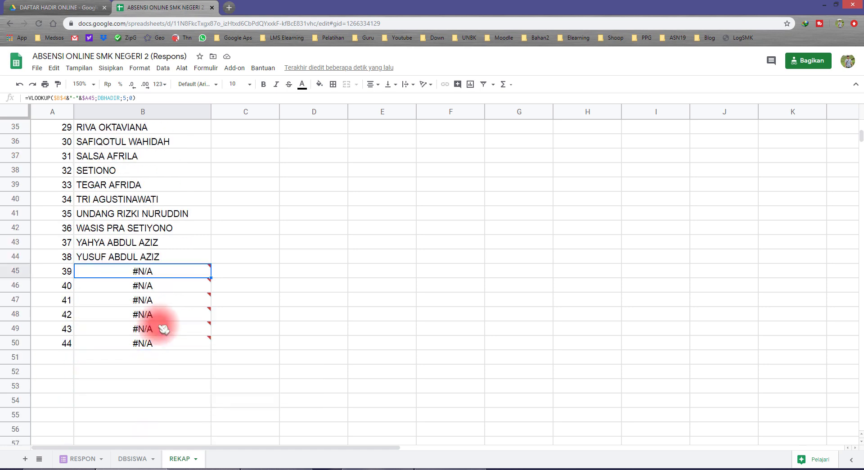
{"action": "scroll", "coordinate": [125, 282], "scroll_direction": "up", "scroll_amount": 11}
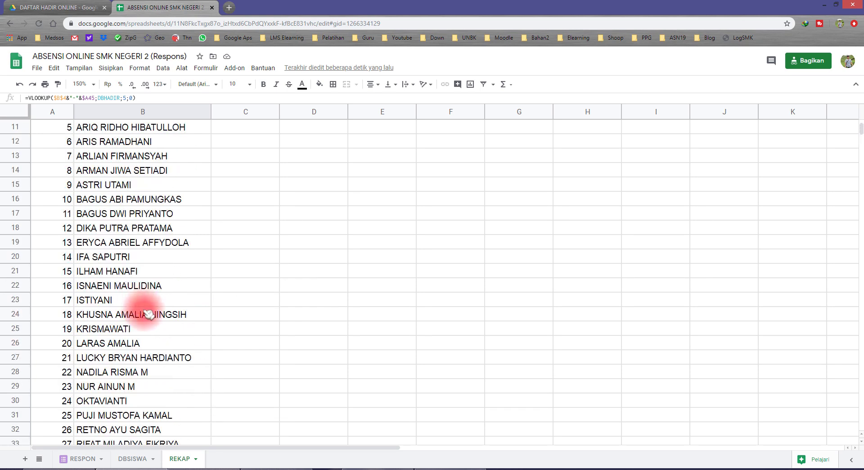
{"action": "scroll", "coordinate": [128, 242], "scroll_direction": "down", "scroll_amount": 11}
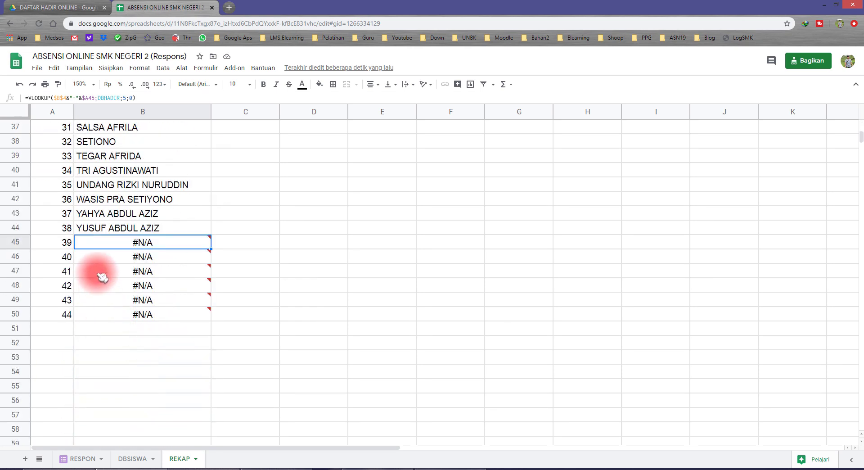
{"action": "scroll", "coordinate": [148, 265], "scroll_direction": "up", "scroll_amount": 11}
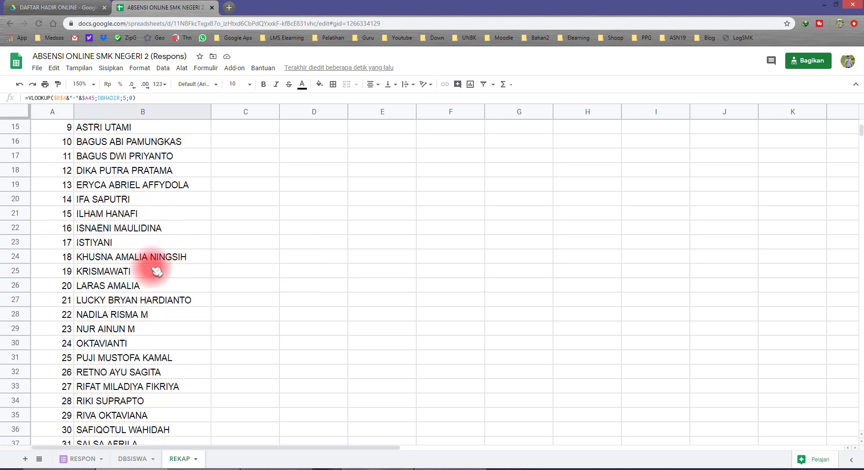
Step: Wrap the B7 VLOOKUP in IFERROR with "" as the fallback value
{"action": "left_click", "coordinate": [122, 213]}
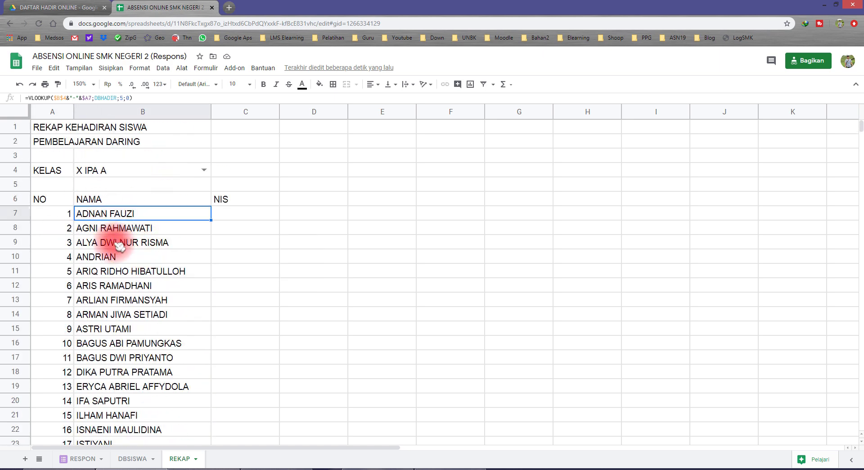
{"action": "double_click", "coordinate": [103, 215]}
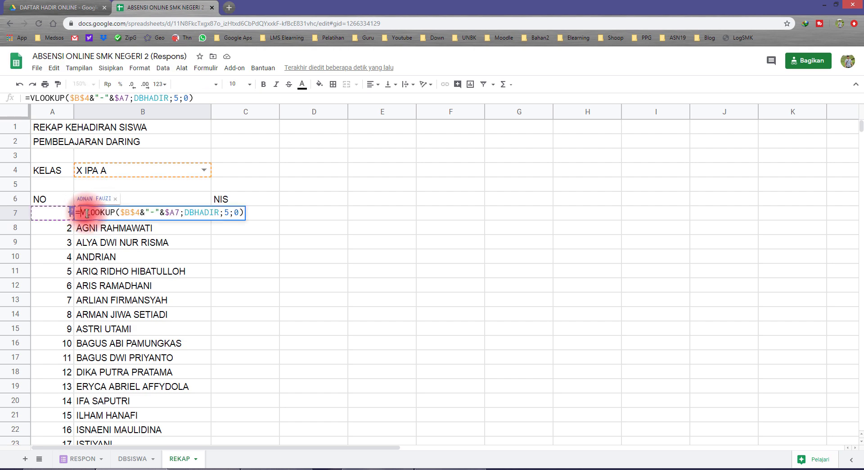
{"action": "type", "text": "IFE"}
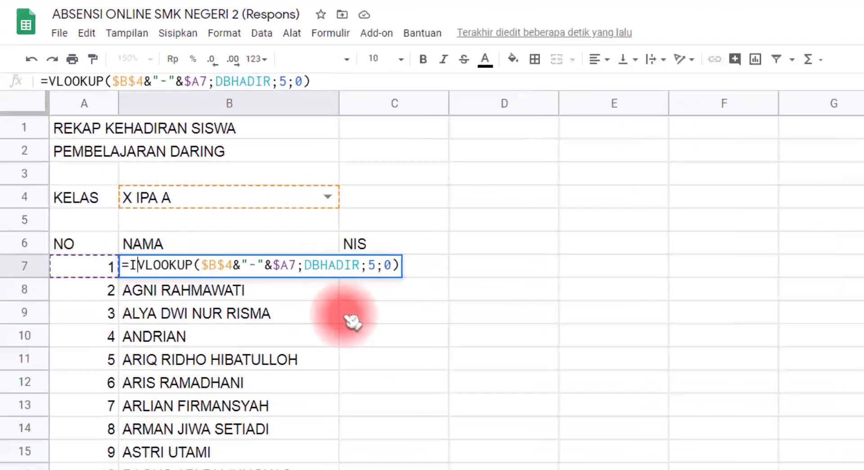
{"action": "type", "text": "RROR"}
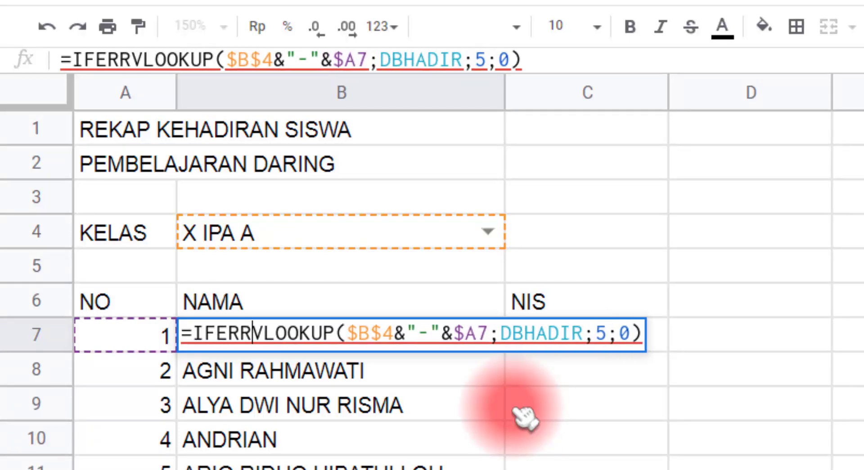
{"action": "type", "text": "("}
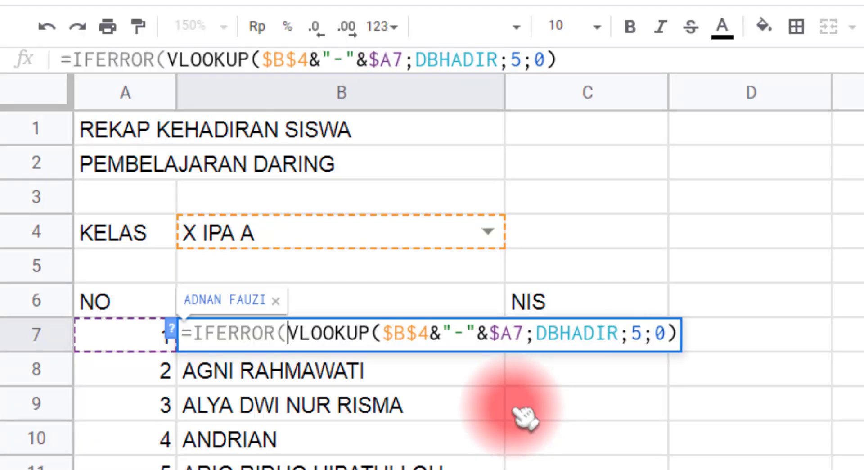
{"action": "key", "text": "End"}
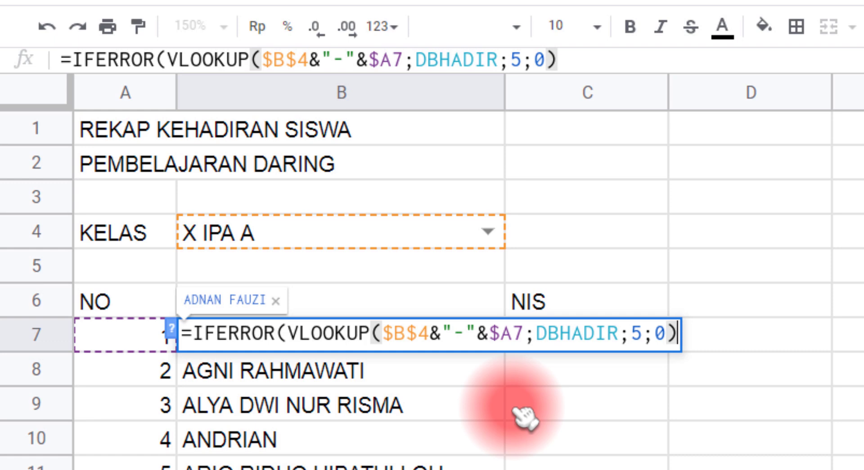
{"action": "type", "text": ";"}
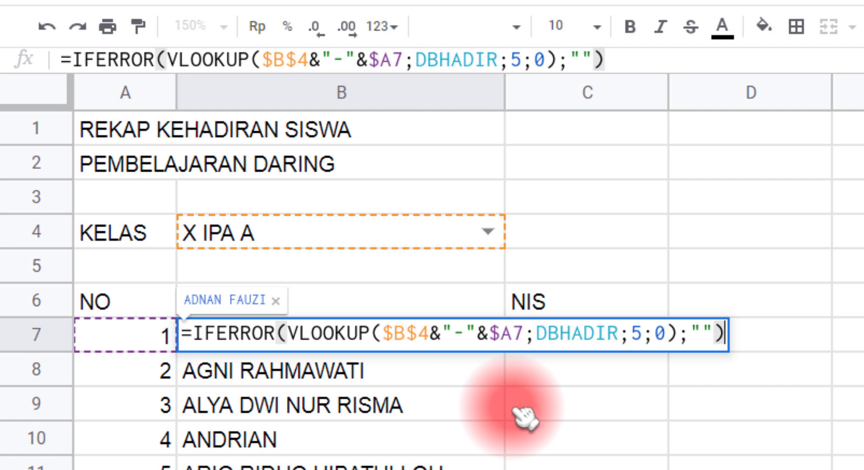
{"action": "key", "text": "Return"}
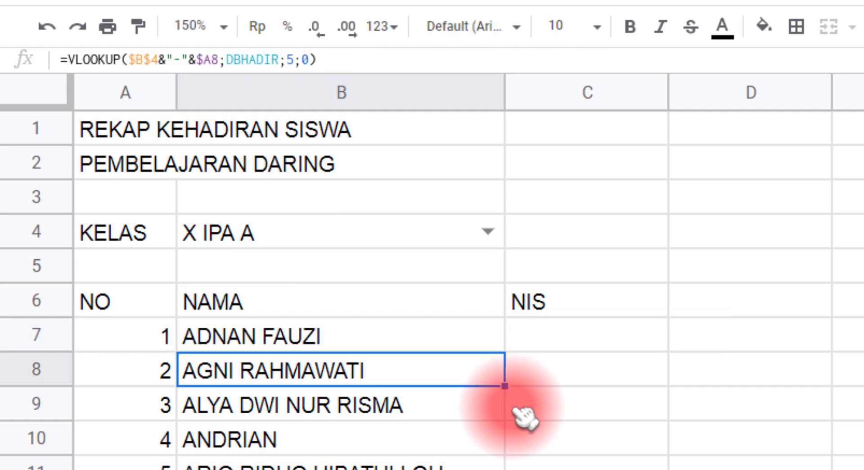
Step: Fill the B7 IFERROR formula down the NAMA column to B50 and check the rows numbered 39 to 44
{"action": "key", "text": "Up"}
{"action": "key", "text": "Down"}
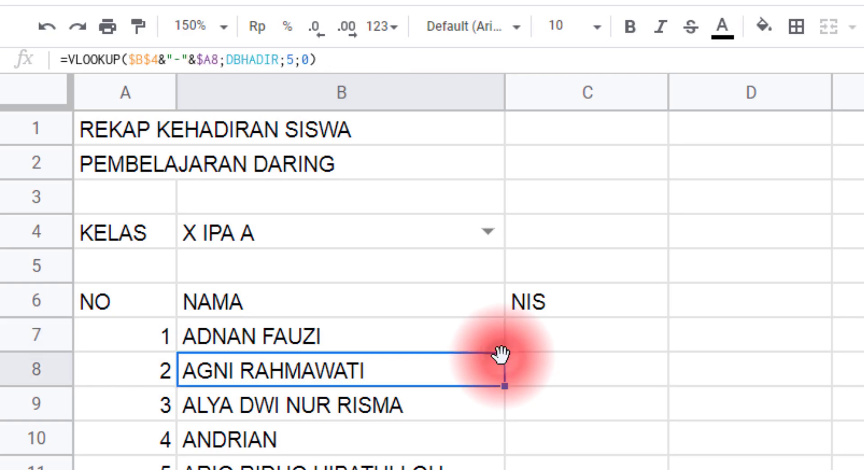
{"action": "key", "text": "Up"}
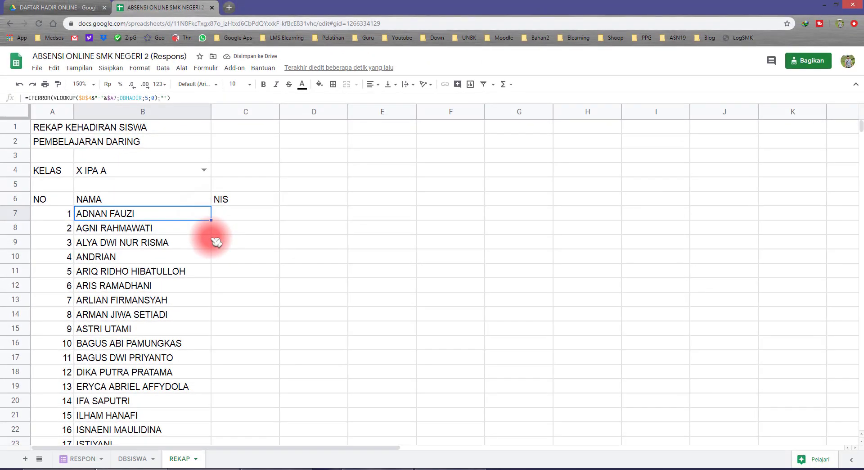
{"action": "left_click_drag", "start_coordinate": [212, 220], "coordinate": [209, 258]}
{"action": "left_click", "coordinate": [121, 186]}
{"action": "left_click_drag", "start_coordinate": [125, 203], "coordinate": [131, 262]}
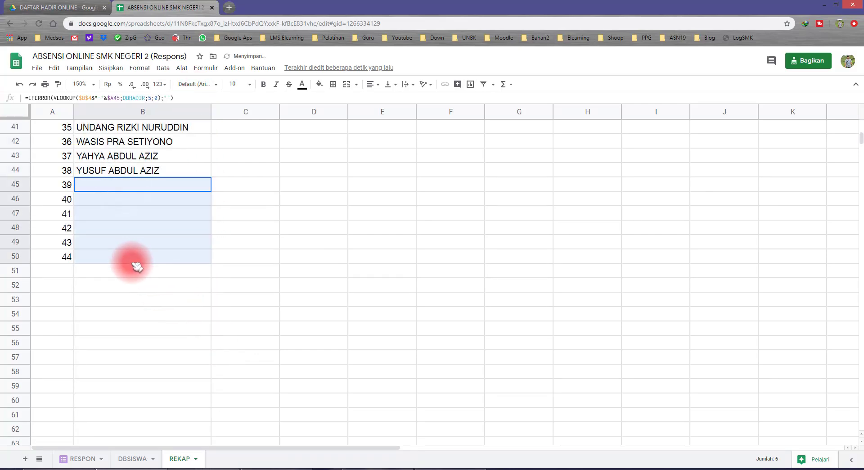
{"action": "scroll", "coordinate": [187, 281], "scroll_direction": "up", "scroll_amount": 12}
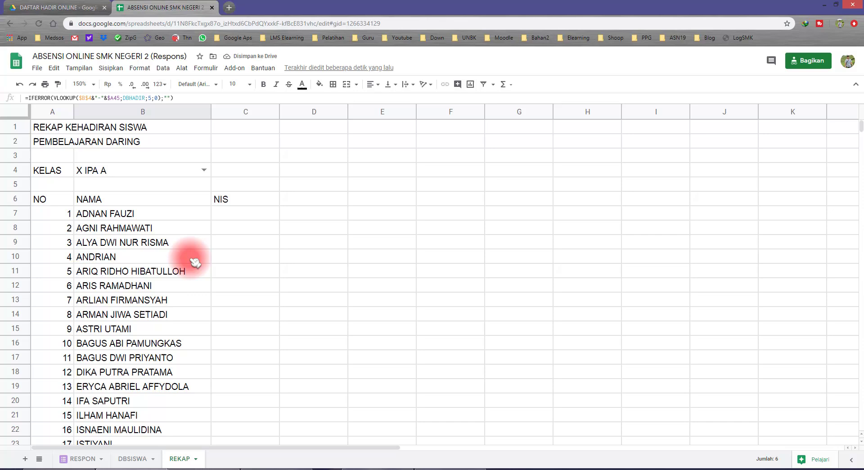
Step: Examine the DBSISWA columns from NOID through NIS to count the column position of NIS
{"action": "left_click", "coordinate": [195, 211]}
{"action": "left_click", "coordinate": [132, 459]}
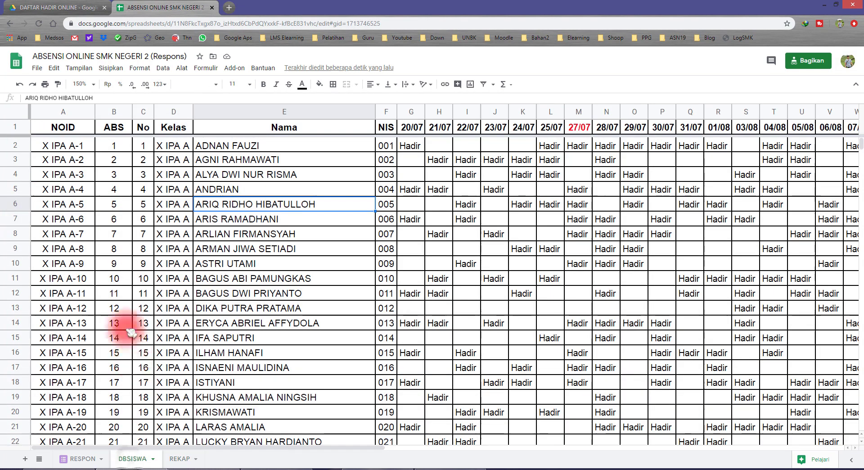
{"action": "left_click_drag", "start_coordinate": [74, 146], "coordinate": [84, 231]}
{"action": "left_click_drag", "start_coordinate": [110, 162], "coordinate": [121, 259]}
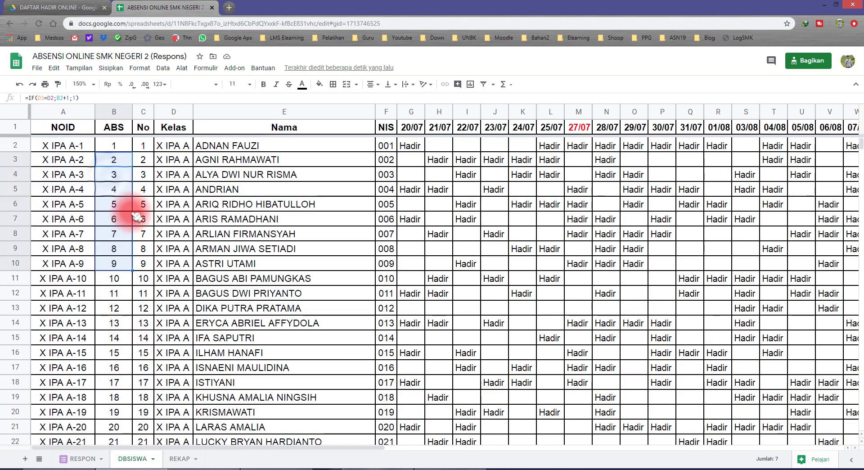
{"action": "left_click_drag", "start_coordinate": [140, 190], "coordinate": [145, 266]}
{"action": "left_click_drag", "start_coordinate": [166, 176], "coordinate": [170, 264]}
{"action": "left_click_drag", "start_coordinate": [228, 192], "coordinate": [253, 277]}
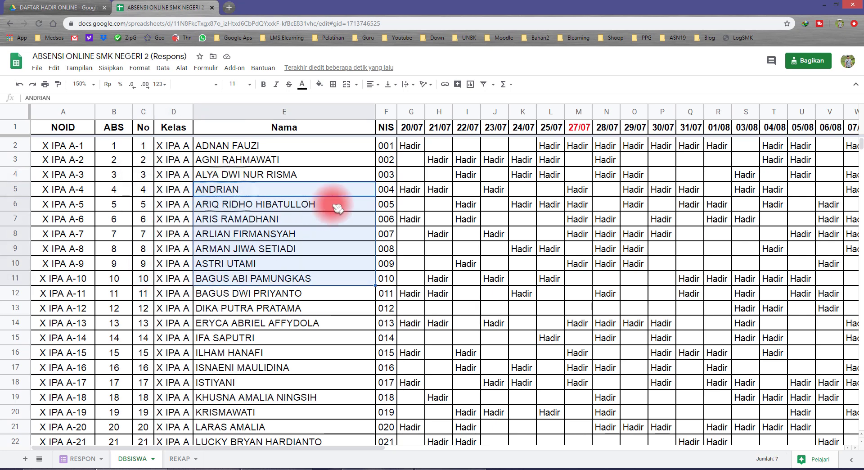
{"action": "left_click_drag", "start_coordinate": [382, 192], "coordinate": [382, 250]}
Step: Copy the REKAP B7 formula into C7 and change its VLOOKUP column index to 6
{"action": "left_click", "coordinate": [180, 459]}
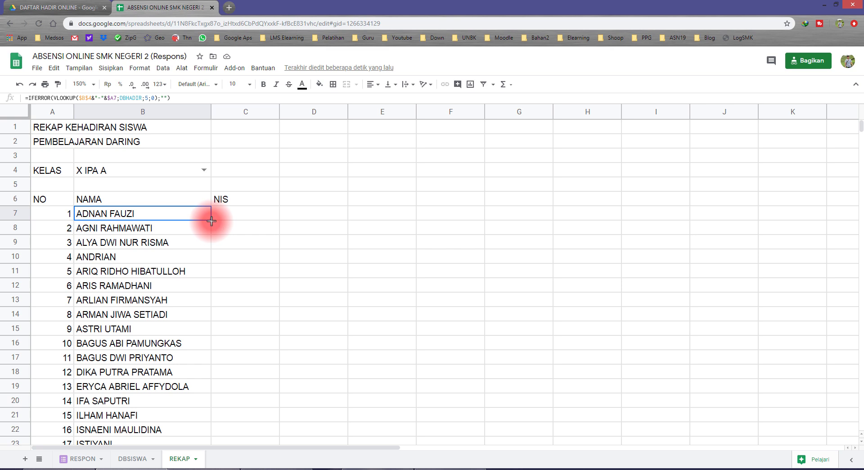
{"action": "left_click_drag", "start_coordinate": [211, 220], "coordinate": [255, 219]}
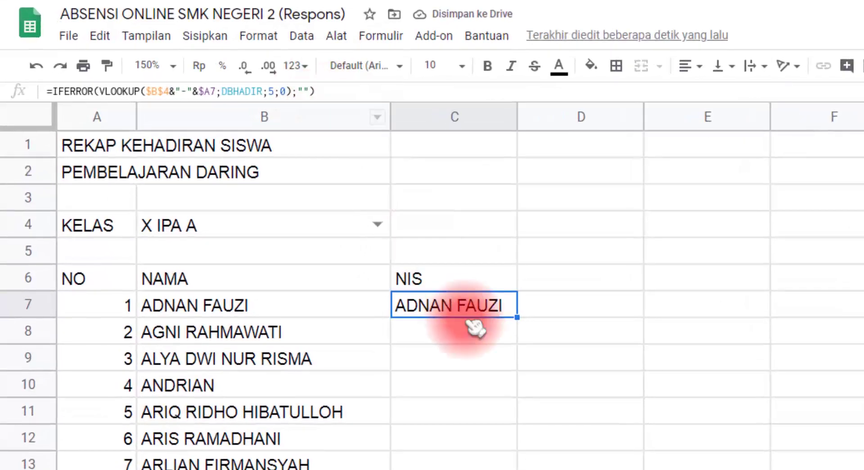
{"action": "double_click", "coordinate": [456, 312]}
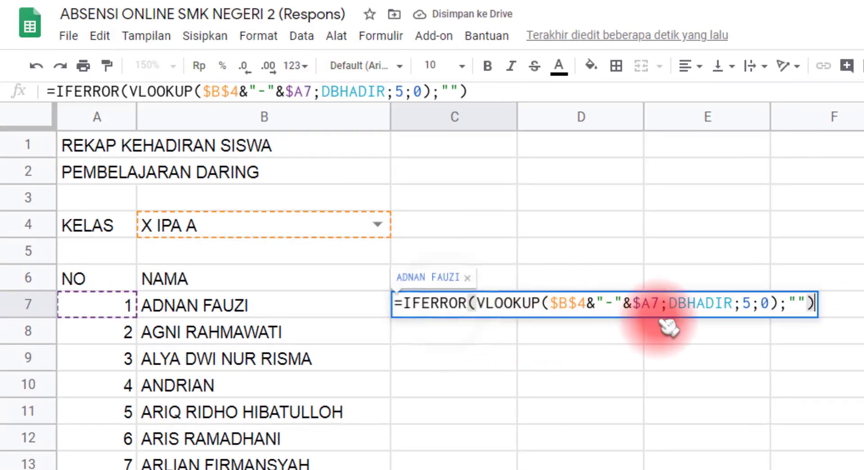
{"action": "double_click", "coordinate": [748, 302]}
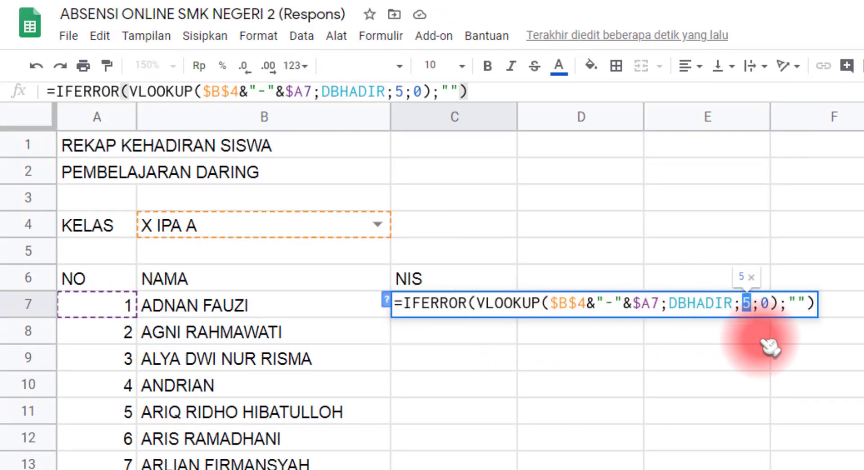
{"action": "type", "text": "6"}
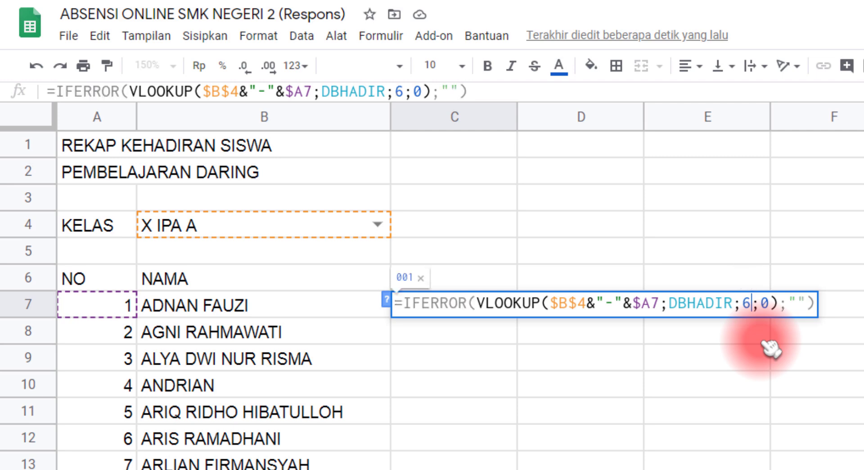
{"action": "key", "text": "Return"}
{"action": "left_click", "coordinate": [471, 305]}
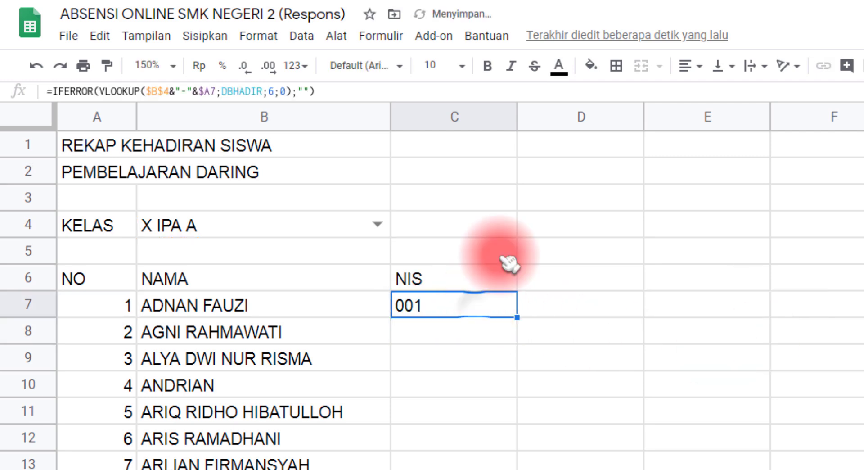
Step: Narrow the NIS column and fill the C7 formula down alongside the student list
{"action": "left_click_drag", "start_coordinate": [519, 119], "coordinate": [465, 216]}
{"action": "double_click", "coordinate": [464, 318]}
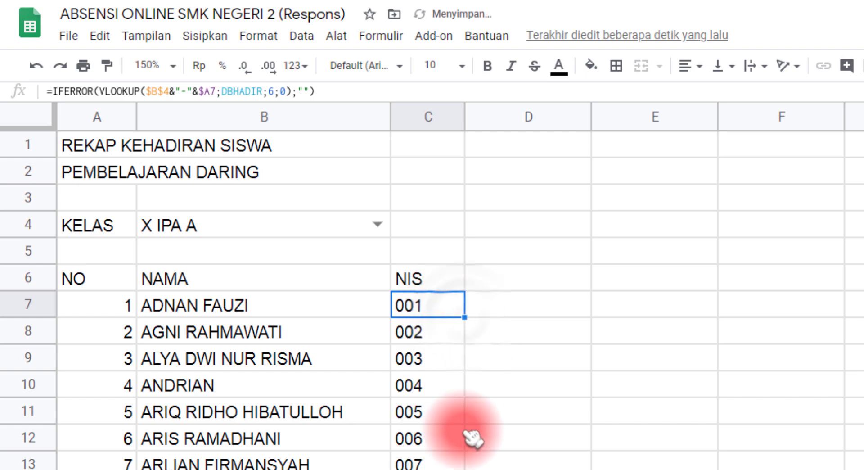
{"action": "scroll", "coordinate": [465, 440], "scroll_direction": "down", "scroll_amount": 10}
{"action": "scroll", "coordinate": [387, 446], "scroll_direction": "up", "scroll_amount": 10}
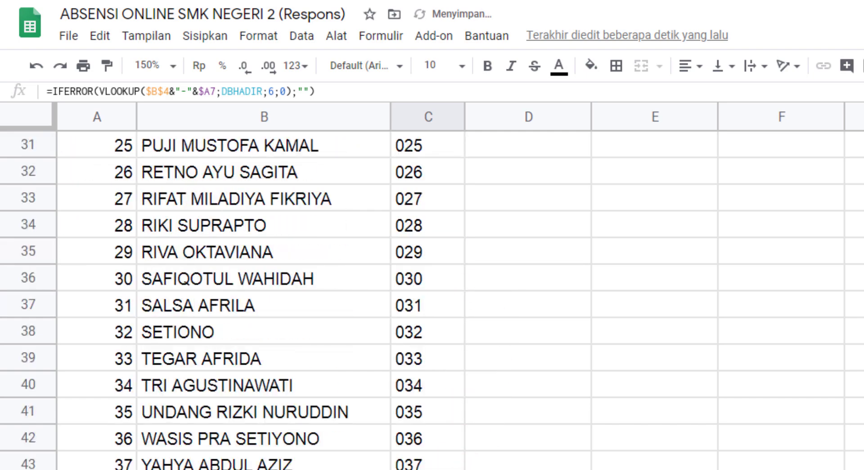
Step: Make the header cells NO, NAMA and NIS in A6:C6 bold and horizontally centred
{"action": "left_click_drag", "start_coordinate": [118, 280], "coordinate": [413, 279]}
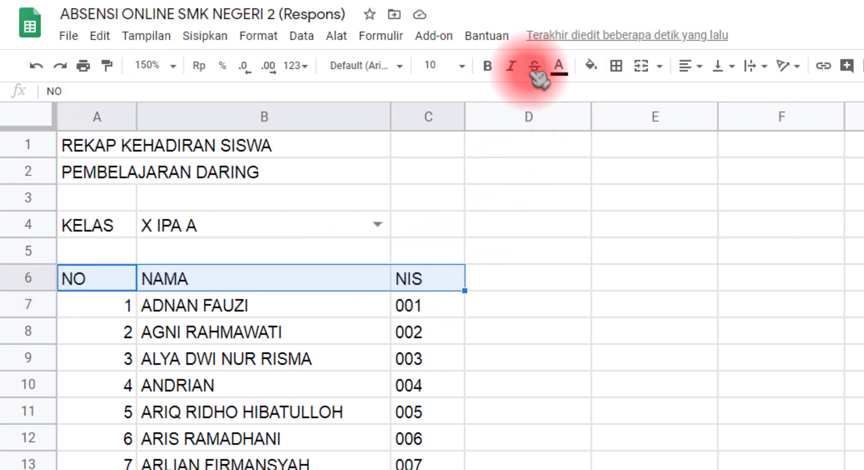
{"action": "left_click", "coordinate": [488, 66]}
{"action": "left_click", "coordinate": [690, 66]}
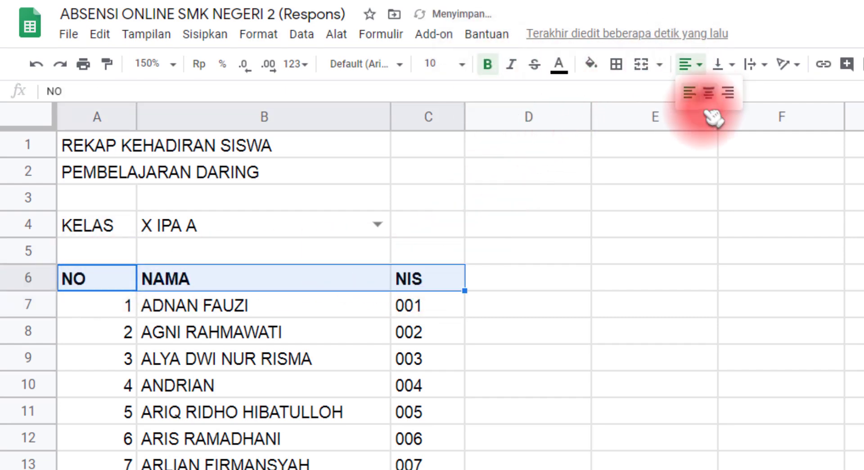
{"action": "left_click", "coordinate": [708, 92]}
Step: Apply all borders to the table in columns A to C, from header row 6 to the last numbered row
{"action": "scroll", "coordinate": [276, 408], "scroll_direction": "down", "scroll_amount": 10}
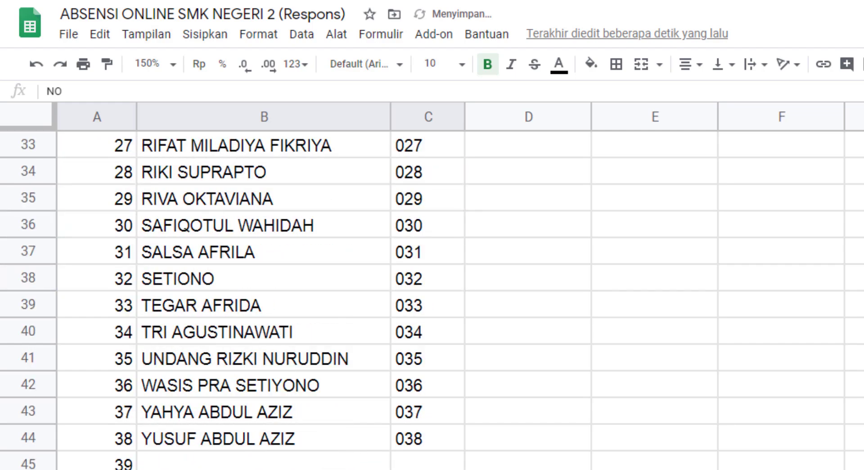
{"action": "key", "text": "ctrl+shift+Down"}
{"action": "left_click", "coordinate": [617, 64]}
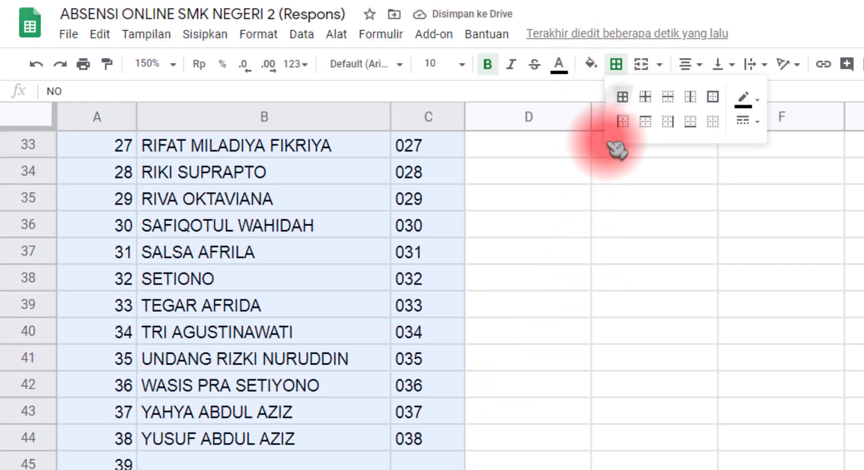
{"action": "left_click", "coordinate": [623, 96]}
{"action": "scroll", "coordinate": [444, 408], "scroll_direction": "up", "scroll_amount": 10}
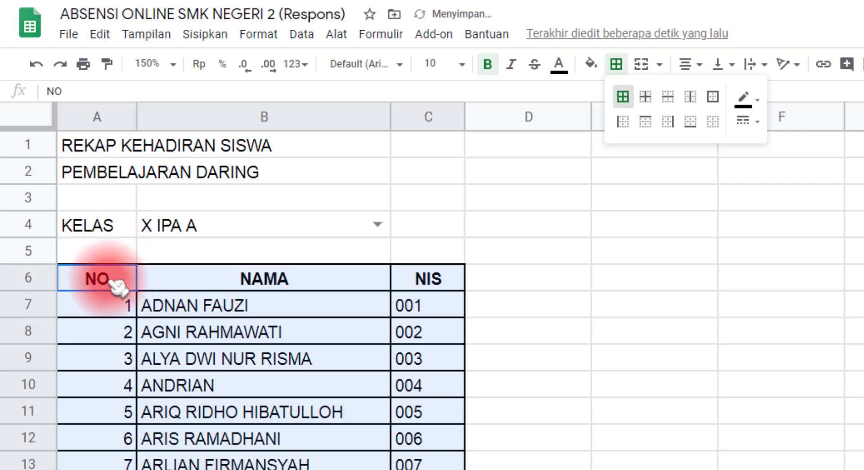
Step: Centre the NO and NIS columns horizontally from header row 6 down to row 50
{"action": "left_click", "coordinate": [109, 279]}
{"action": "scroll", "coordinate": [110, 280], "scroll_direction": "down", "scroll_amount": 10}
{"action": "left_click", "coordinate": [109, 469], "text": "shift"}
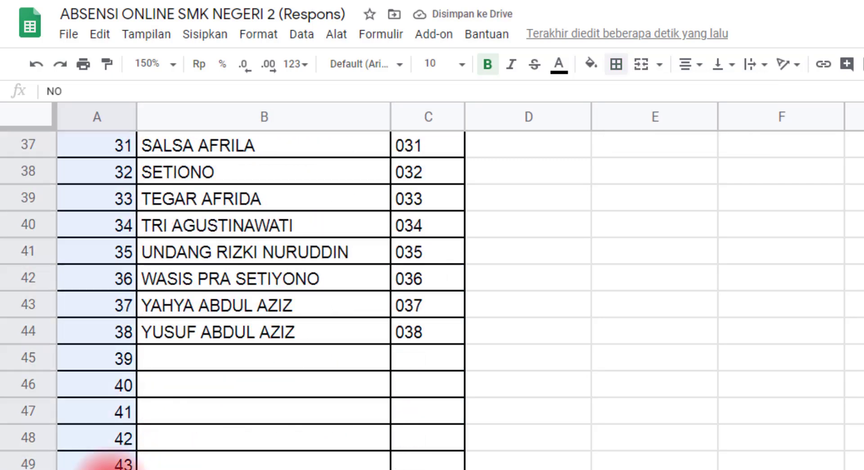
{"action": "scroll", "coordinate": [418, 346], "scroll_direction": "up", "scroll_amount": 10}
{"action": "left_click_drag", "start_coordinate": [427, 230], "coordinate": [420, 420]}
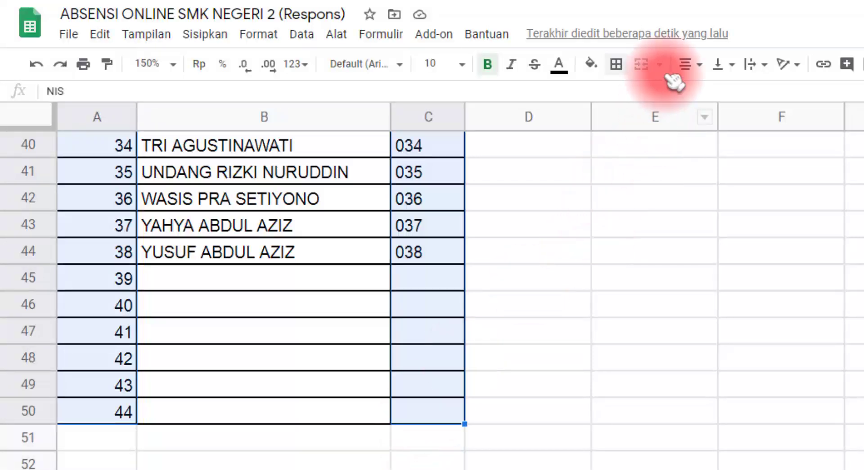
{"action": "left_click", "coordinate": [686, 64]}
{"action": "left_click", "coordinate": [706, 92]}
{"action": "left_click", "coordinate": [645, 267]}
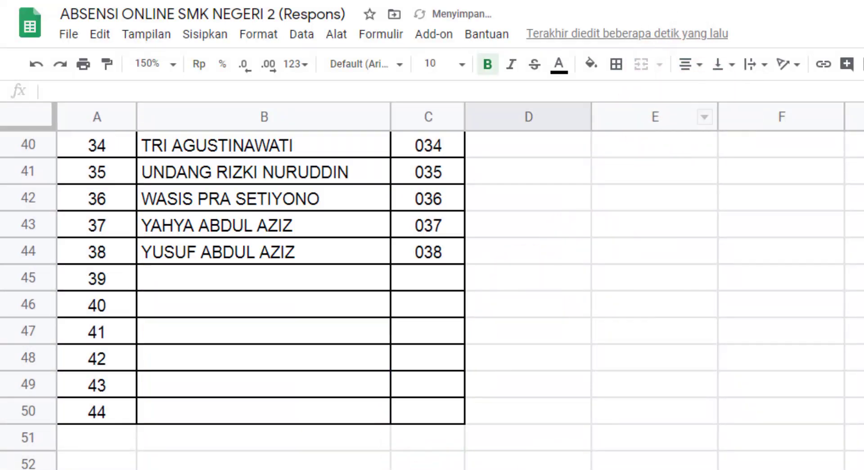
{"action": "scroll", "coordinate": [261, 301], "scroll_direction": "up", "scroll_amount": 20}
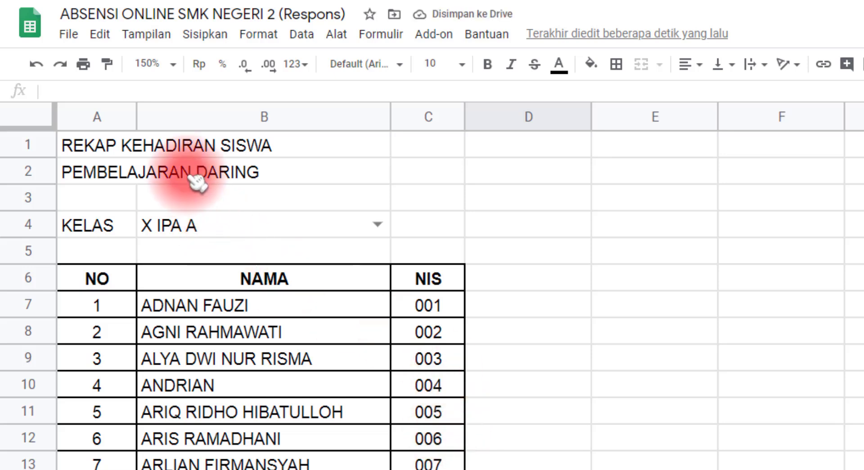
{"action": "left_click", "coordinate": [340, 310]}
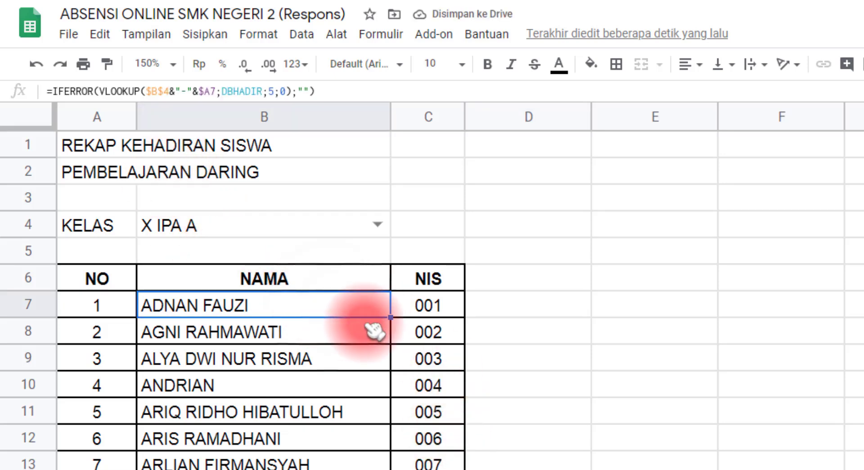
{"action": "left_click", "coordinate": [434, 307]}
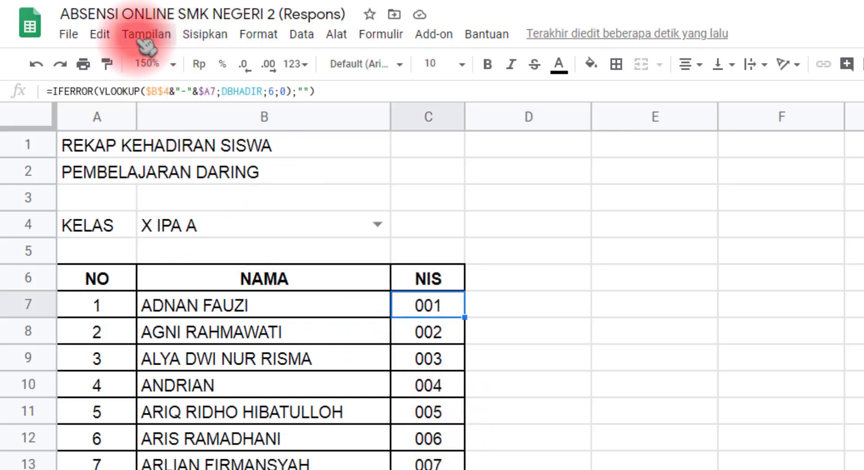
{"action": "left_click", "coordinate": [143, 43]}
{"action": "mouse_move", "coordinate": [234, 67]}
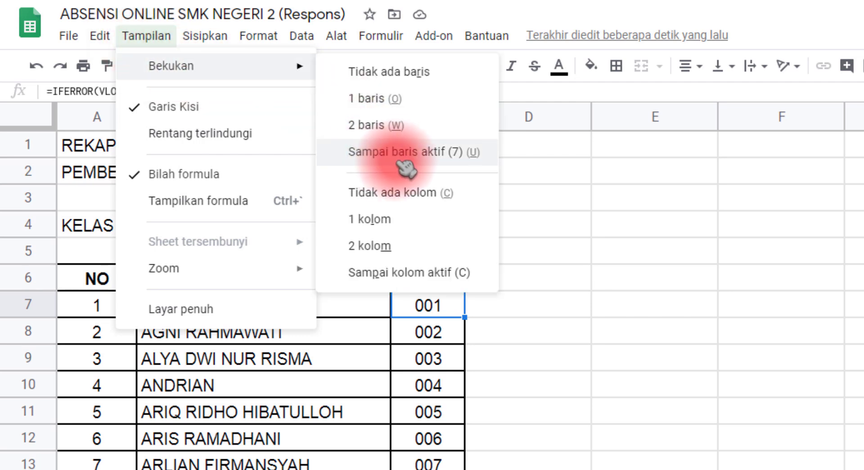
{"action": "left_click", "coordinate": [453, 158]}
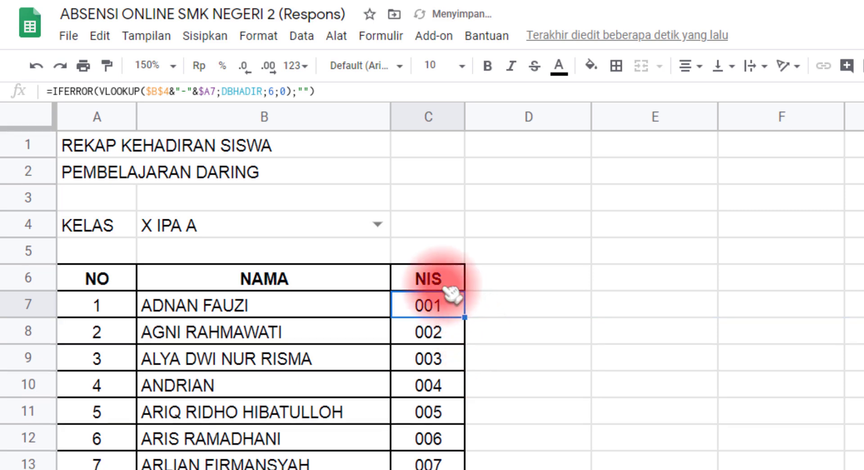
Step: Freeze the sheet's rows down to header row 6 and check that the student list scrolls beneath them
{"action": "left_click", "coordinate": [446, 287]}
{"action": "left_click", "coordinate": [137, 37]}
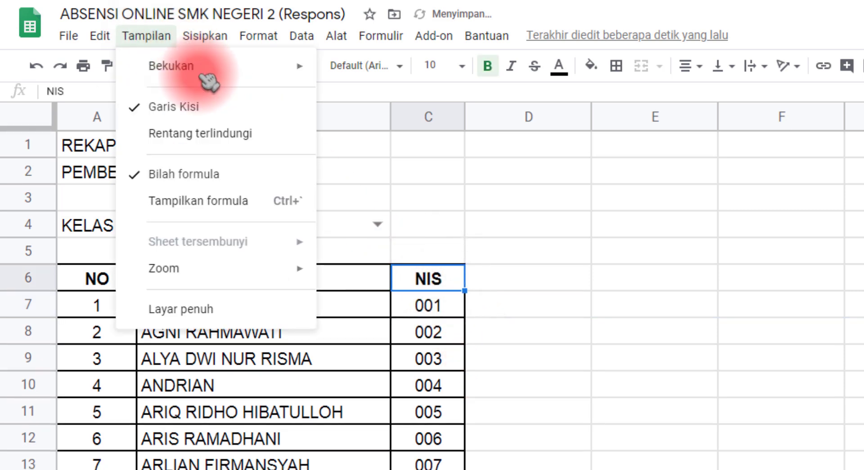
{"action": "mouse_move", "coordinate": [218, 77]}
{"action": "left_click", "coordinate": [387, 150]}
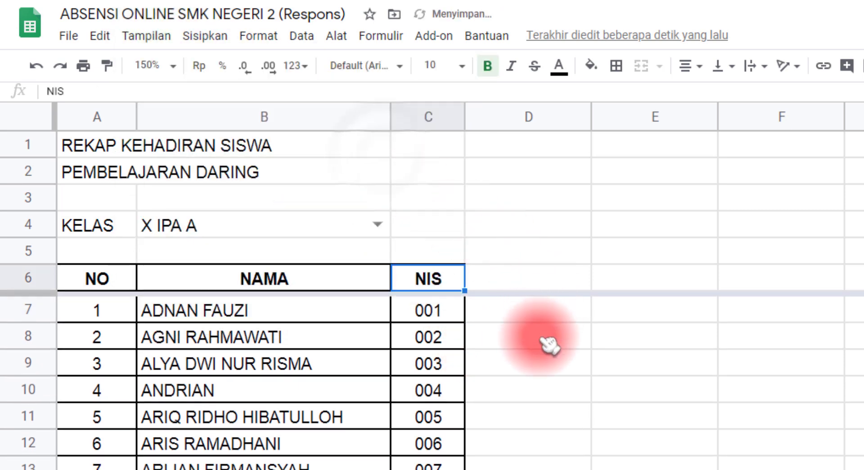
{"action": "scroll", "coordinate": [515, 383], "scroll_direction": "down", "scroll_amount": 3}
{"action": "scroll", "coordinate": [513, 363], "scroll_direction": "up", "scroll_amount": 3}
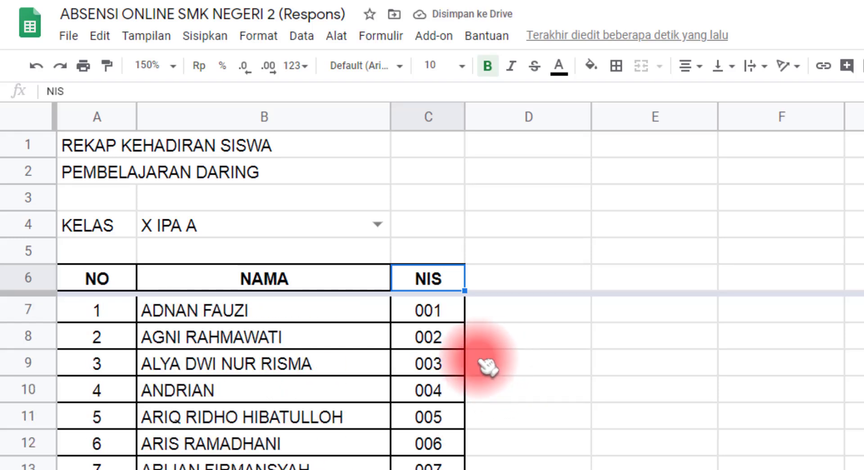
Step: Choose class X IPA B in the KELAS drop-down in B4 and check the names and NIS list
{"action": "left_click", "coordinate": [341, 227]}
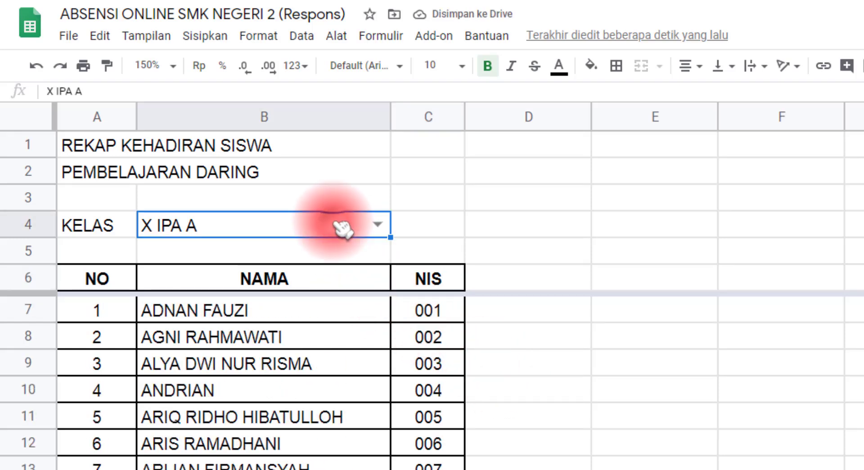
{"action": "left_click", "coordinate": [378, 225]}
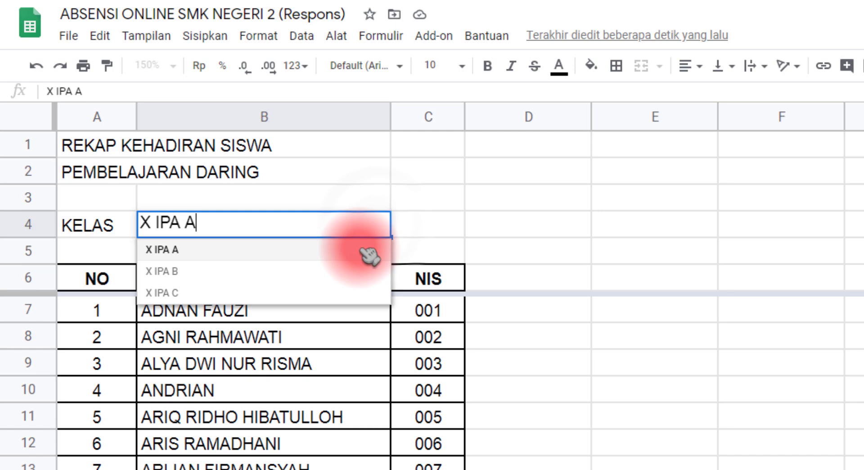
{"action": "left_click", "coordinate": [333, 272]}
{"action": "left_click_drag", "start_coordinate": [211, 318], "coordinate": [407, 465]}
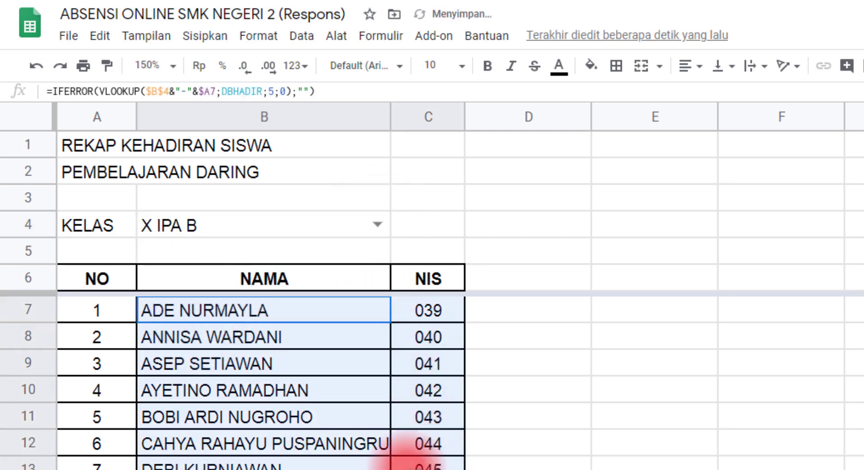
{"action": "scroll", "coordinate": [260, 358], "scroll_direction": "down", "scroll_amount": 3}
{"action": "scroll", "coordinate": [274, 335], "scroll_direction": "up", "scroll_amount": 3}
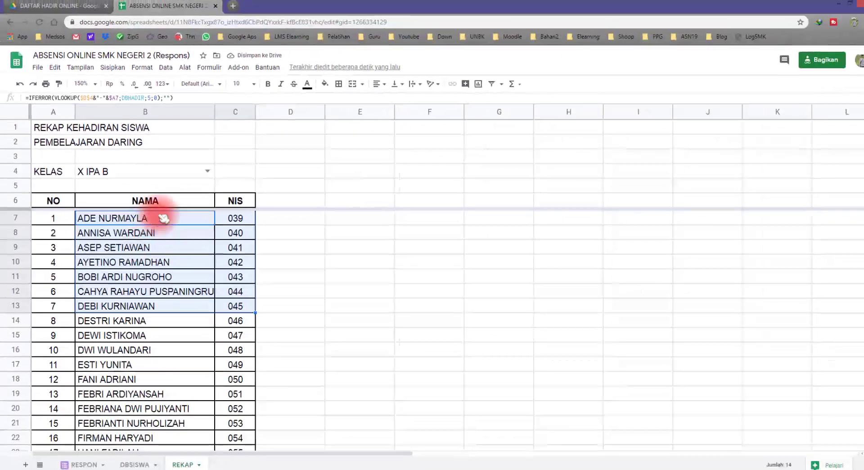
Step: Choose class X IPA C in the KELAS drop-down in B4 and review its student list
{"action": "left_click", "coordinate": [202, 174]}
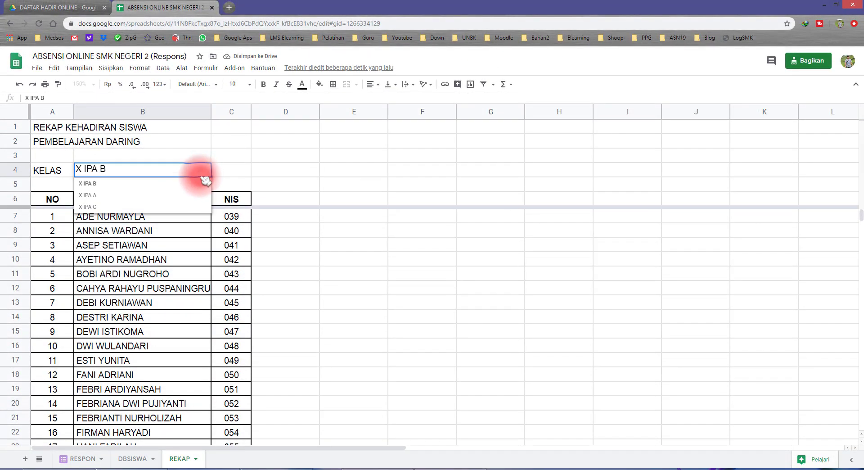
{"action": "left_click", "coordinate": [173, 207]}
{"action": "left_click_drag", "start_coordinate": [198, 218], "coordinate": [230, 310]}
{"action": "scroll", "coordinate": [220, 310], "scroll_direction": "down", "scroll_amount": 3}
{"action": "scroll", "coordinate": [221, 311], "scroll_direction": "up", "scroll_amount": 3}
{"action": "left_click", "coordinate": [285, 218]}
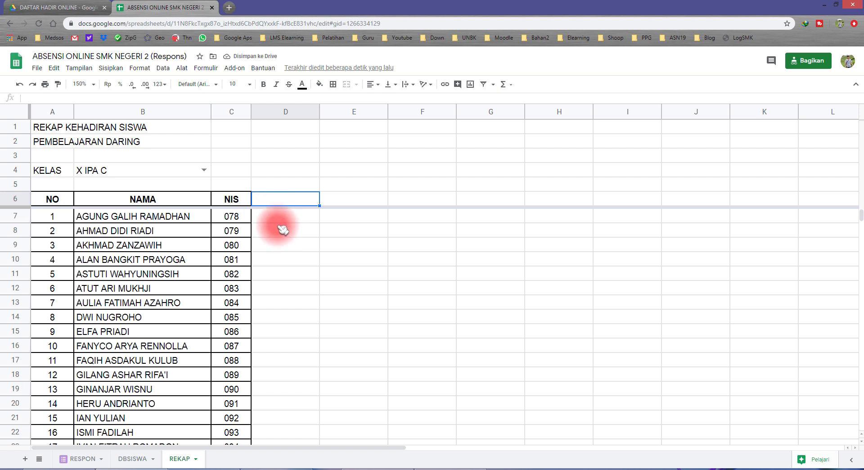
{"action": "left_click_drag", "start_coordinate": [279, 218], "coordinate": [285, 308]}
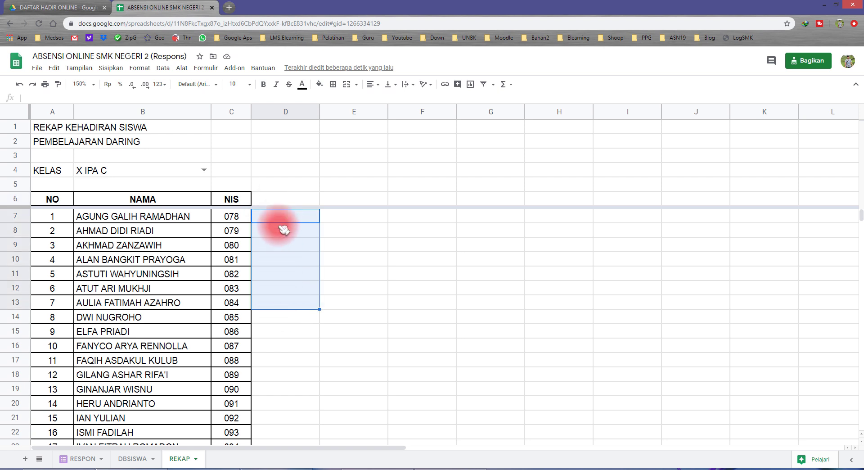
{"action": "left_click", "coordinate": [279, 198]}
{"action": "left_click_drag", "start_coordinate": [308, 204], "coordinate": [345, 210]}
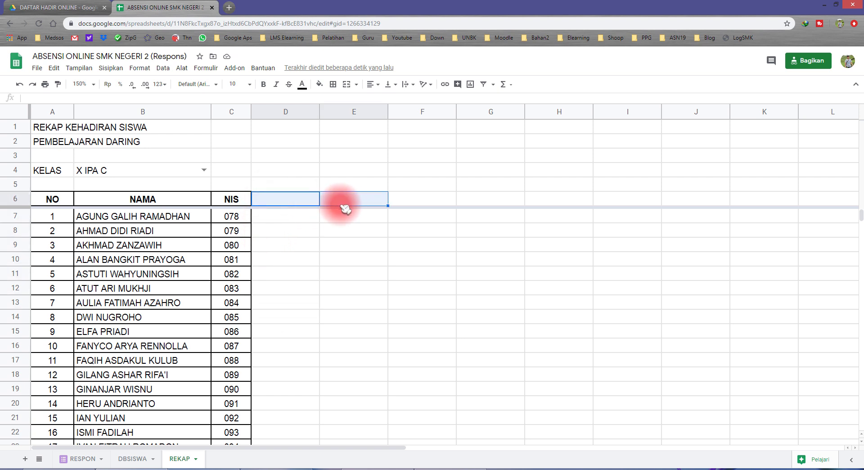
Step: Copy the attendance date headers 20/07 to 19/09 from DBSISWA row 1 into REKAP row 6, starting at D6
{"action": "left_click", "coordinate": [130, 459]}
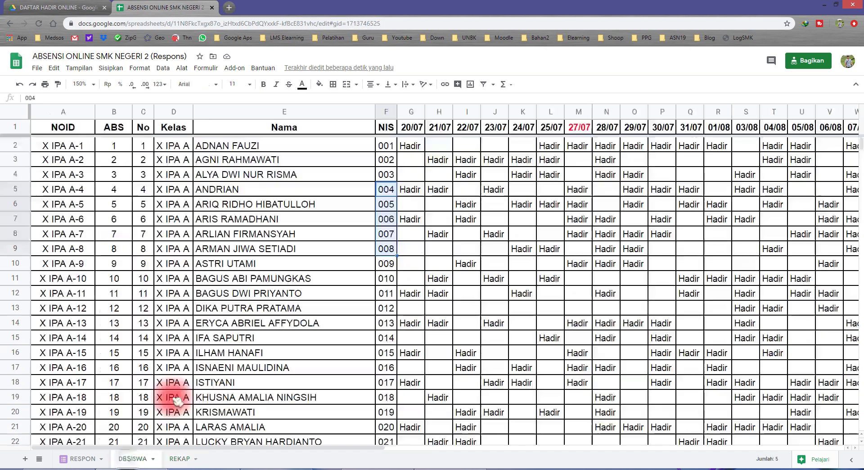
{"action": "left_click", "coordinate": [404, 127]}
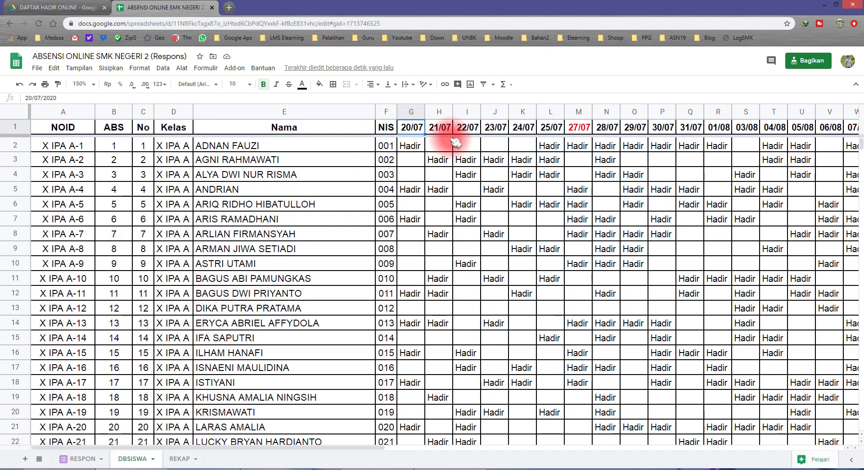
{"action": "key", "text": "ctrl+shift+Right"}
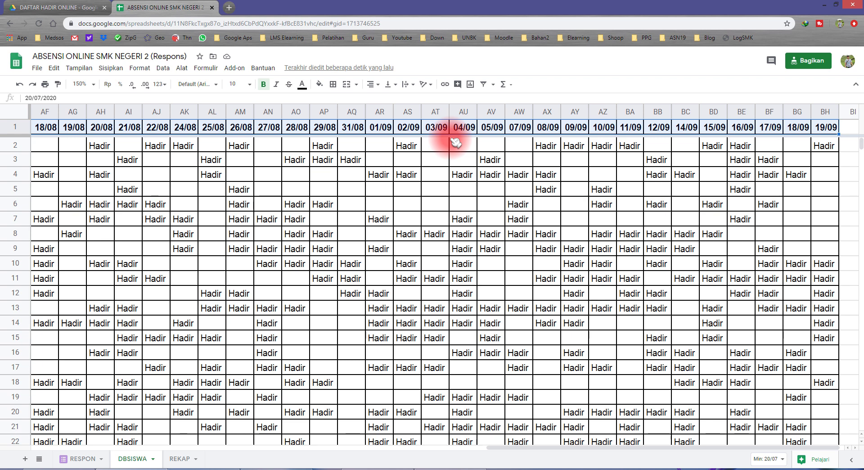
{"action": "left_click", "coordinate": [179, 458]}
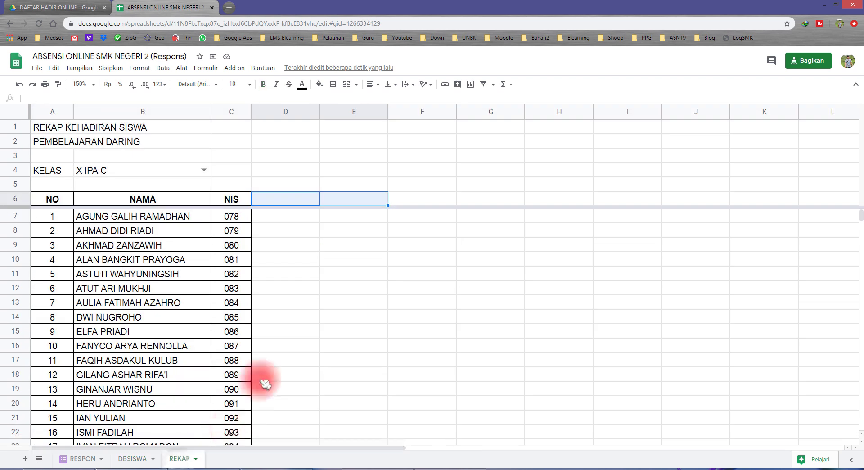
{"action": "left_click", "coordinate": [279, 202]}
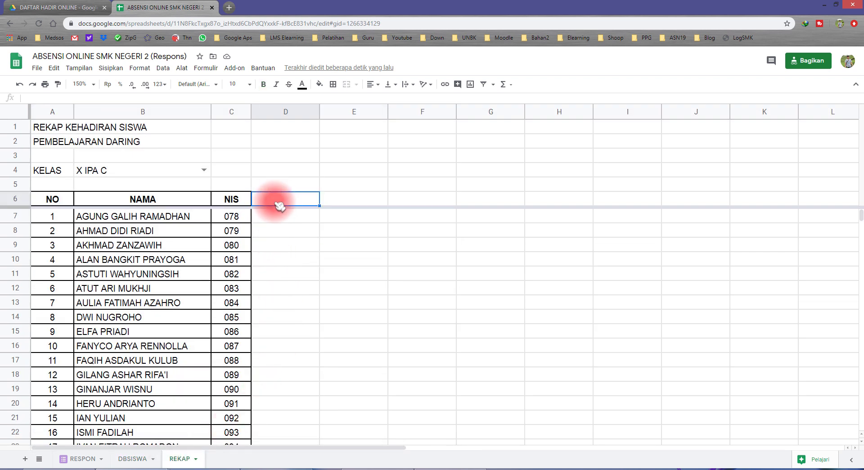
{"action": "key", "text": "ctrl+v"}
Step: Narrow REKAP columns D to BE together so that each column just fits its date header
{"action": "left_click", "coordinate": [291, 112]}
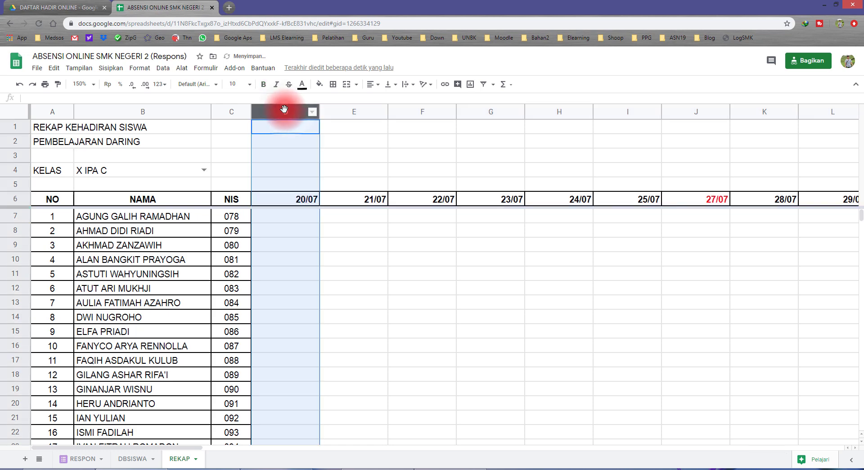
{"action": "key", "text": "ctrl+shift+Right"}
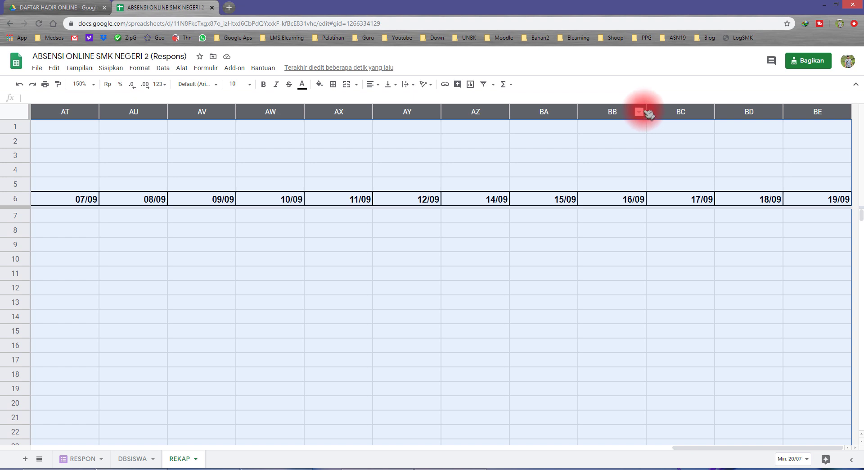
{"action": "left_click_drag", "start_coordinate": [646, 109], "coordinate": [457, 313]}
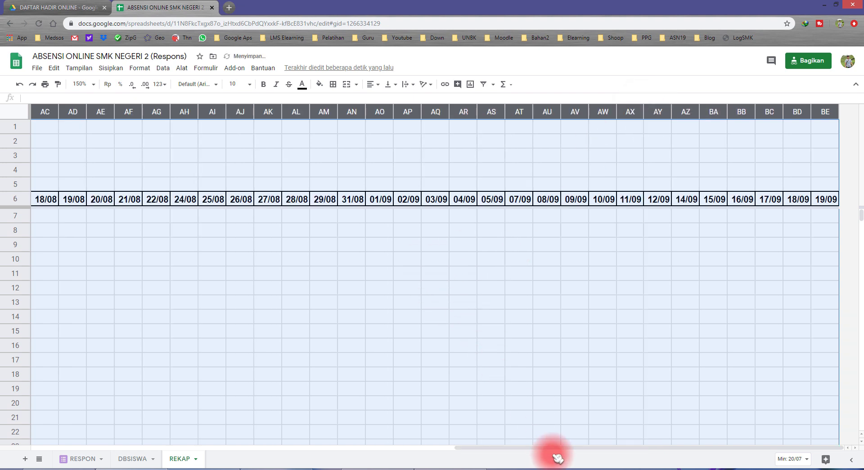
{"action": "left_click_drag", "start_coordinate": [543, 450], "coordinate": [117, 455]}
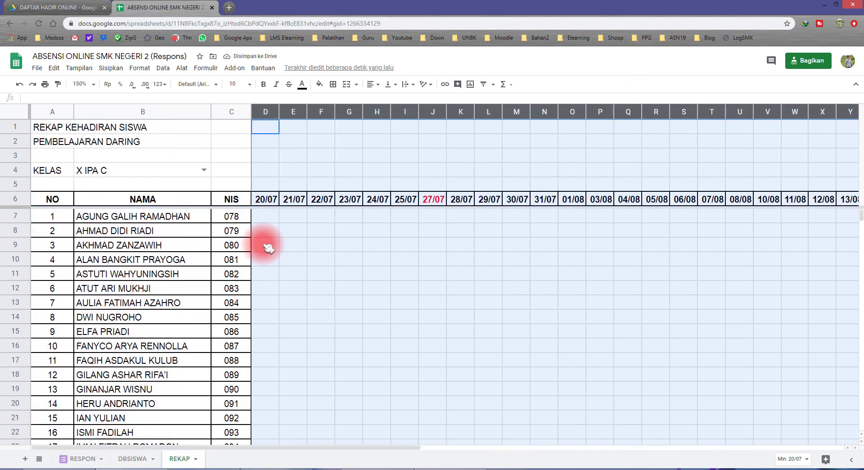
Step: Review the attendance dates on the DBSISWA sheet and set the REKAP class in B4 to X IPA A
{"action": "left_click", "coordinate": [265, 217]}
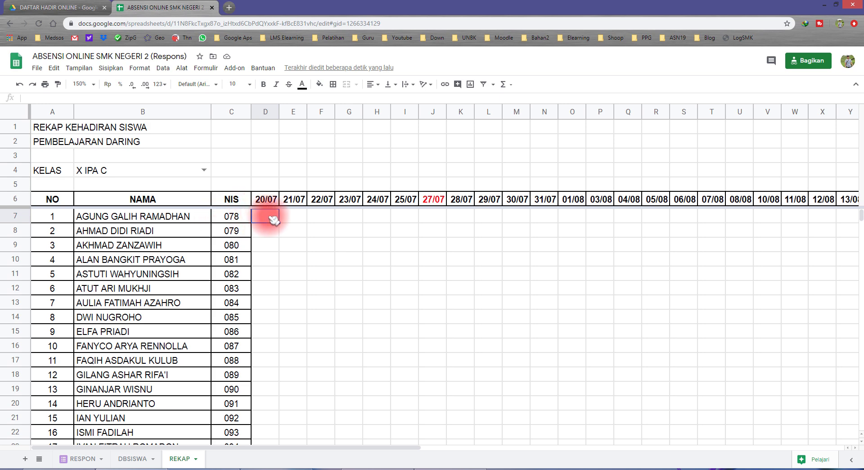
{"action": "left_click", "coordinate": [135, 458]}
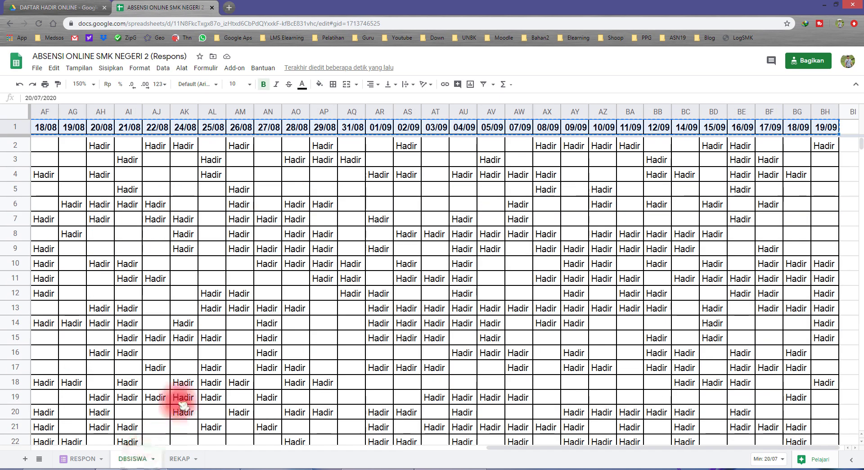
{"action": "left_click_drag", "start_coordinate": [584, 446], "coordinate": [187, 447]}
{"action": "left_click", "coordinate": [180, 459]}
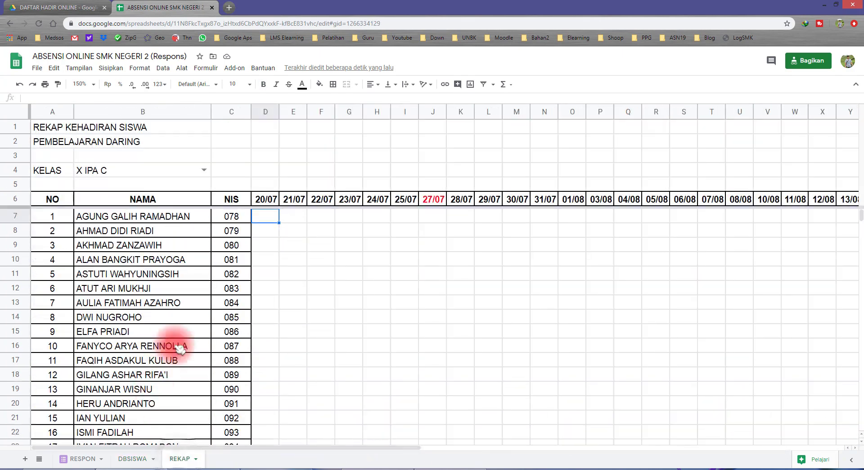
{"action": "left_click", "coordinate": [205, 171]}
{"action": "left_click", "coordinate": [205, 170]}
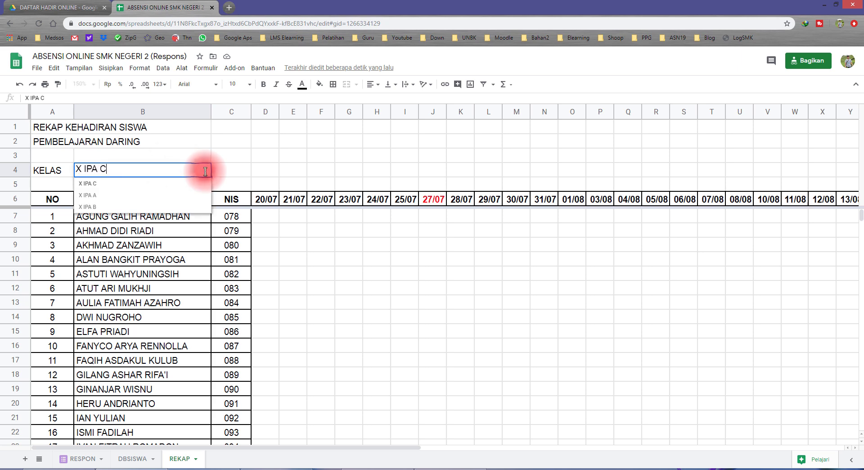
{"action": "left_click", "coordinate": [173, 180]}
Step: Enter =iferror(vlOOKUP($B$4&"-"&$A7;DBHADIR;MATCH(D$6;DBSISWA!$A$1:$BH$1;0);0);"") in REKAP cell D7
{"action": "left_click", "coordinate": [265, 217]}
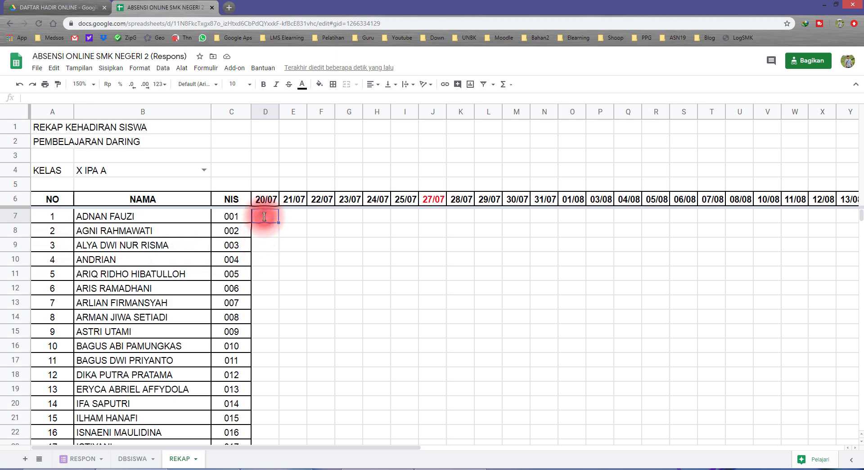
{"action": "type", "text": "=iferror(vlOOKUP($B$4&\"-\"&$A7;KEHADIRAN;MATCH(D$6;DBSISWA!$A$1:$BH$1;0);0);\"\")"}
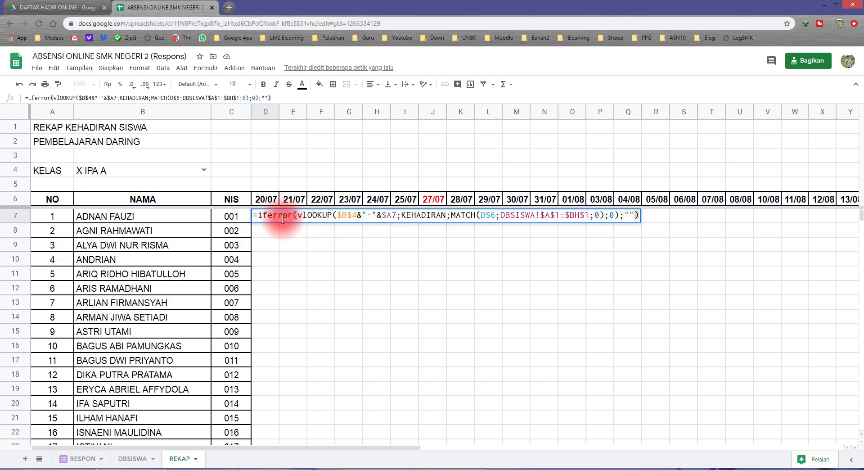
{"action": "left_click", "coordinate": [279, 217]}
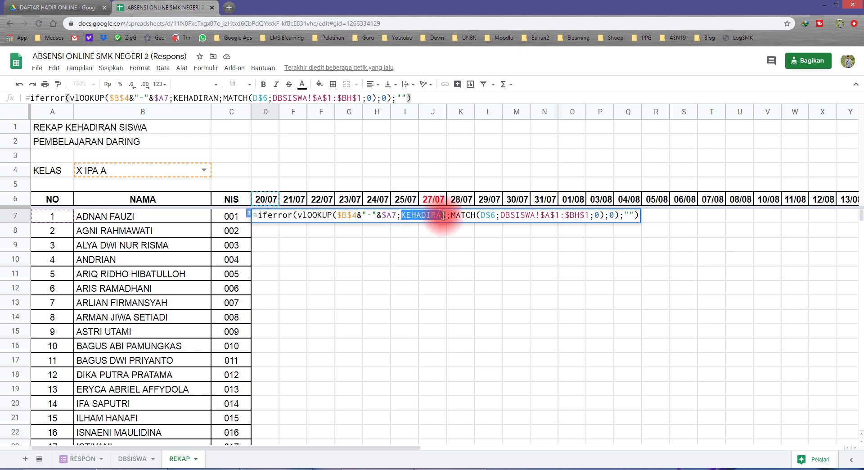
{"action": "key", "text": "BackSpace"}
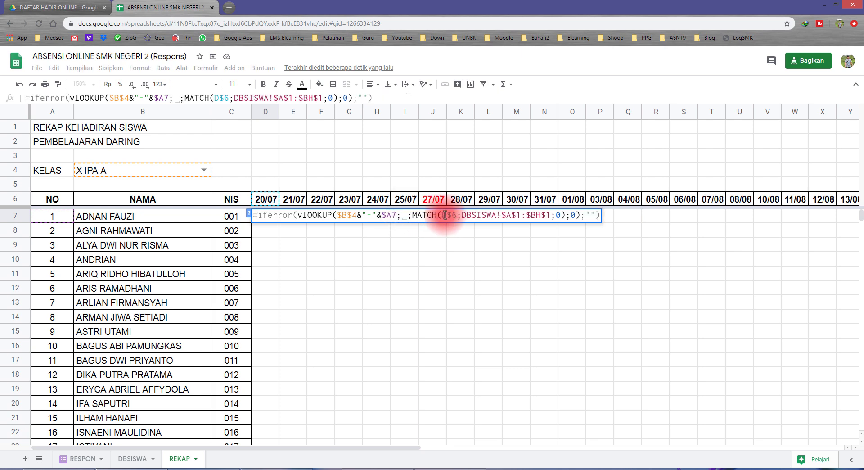
{"action": "type", "text": "DB"}
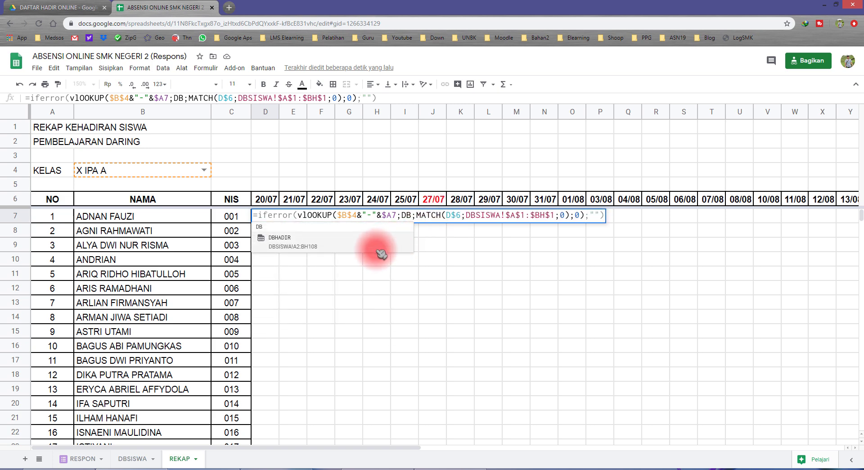
{"action": "left_click", "coordinate": [380, 253]}
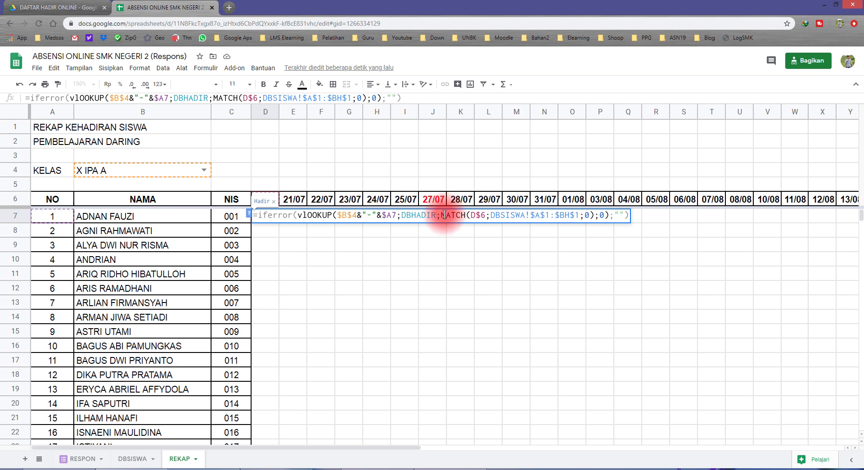
{"action": "left_click_drag", "start_coordinate": [444, 216], "coordinate": [645, 207]}
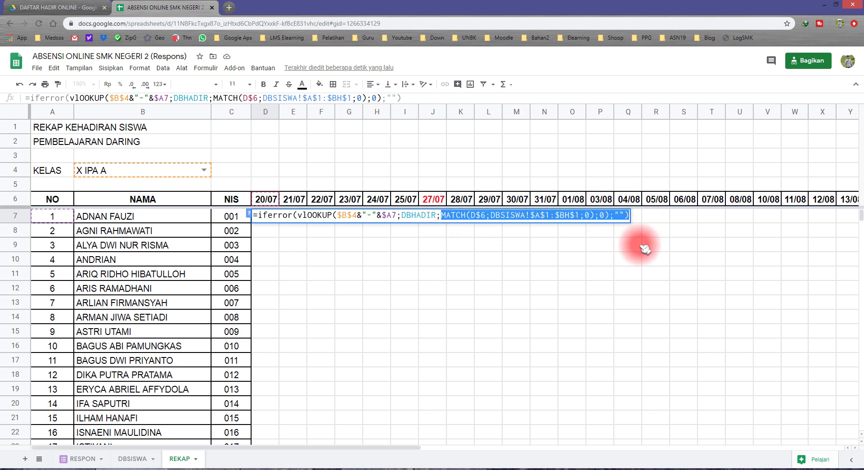
{"action": "key", "text": "Return"}
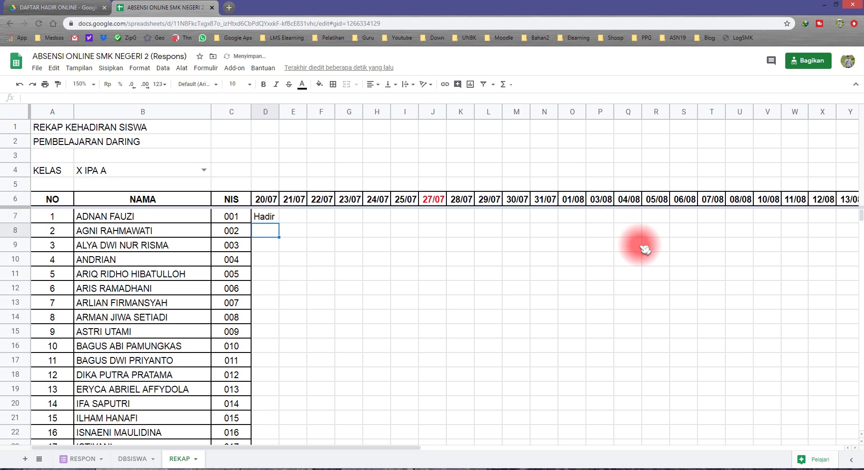
Step: Change the REKAP class in B4 to X IPA B
{"action": "left_click", "coordinate": [265, 203]}
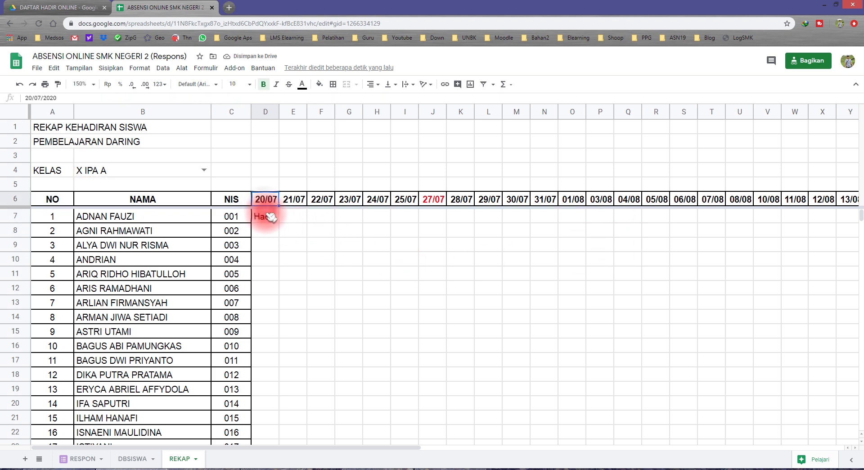
{"action": "left_click", "coordinate": [185, 219]}
{"action": "left_click", "coordinate": [203, 171]}
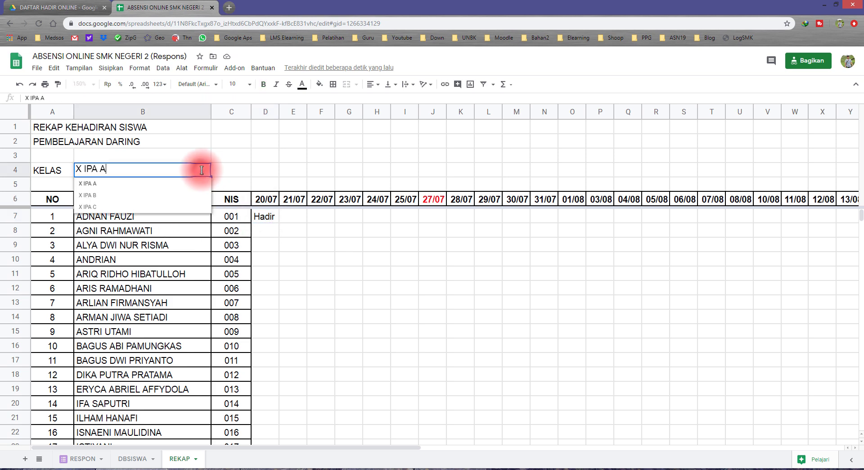
{"action": "left_click", "coordinate": [178, 193]}
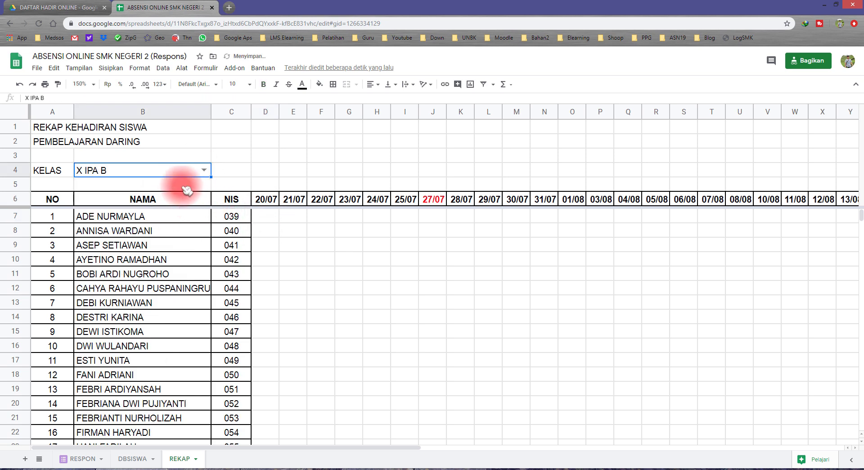
Step: Compare the first X IPA B student's 20/07 attendance in REKAP with the same student's record in DBSISWA
{"action": "left_click", "coordinate": [122, 217]}
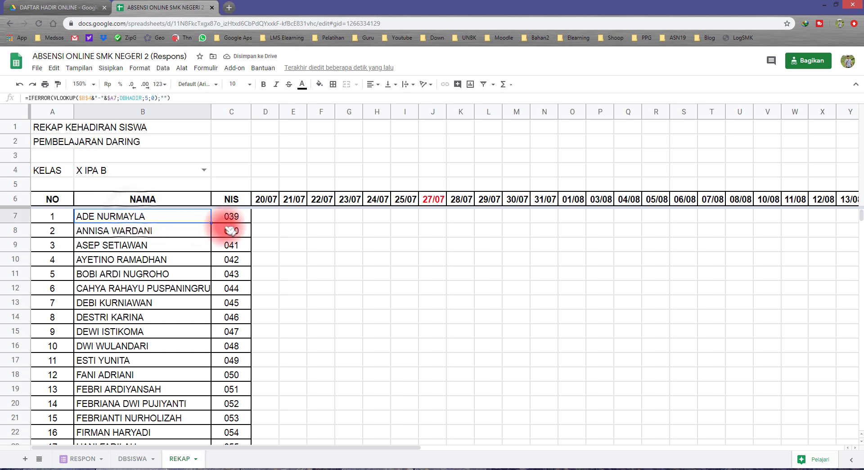
{"action": "left_click", "coordinate": [259, 212]}
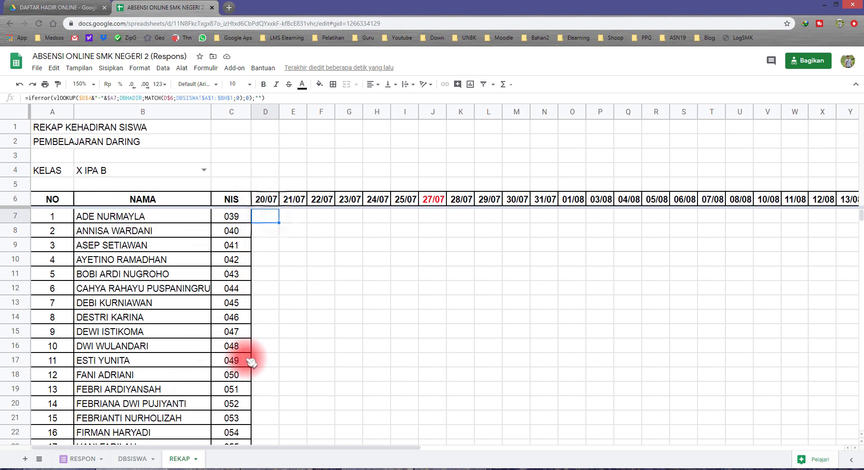
{"action": "left_click", "coordinate": [133, 459]}
{"action": "scroll", "coordinate": [238, 252], "scroll_direction": "down", "scroll_amount": 8}
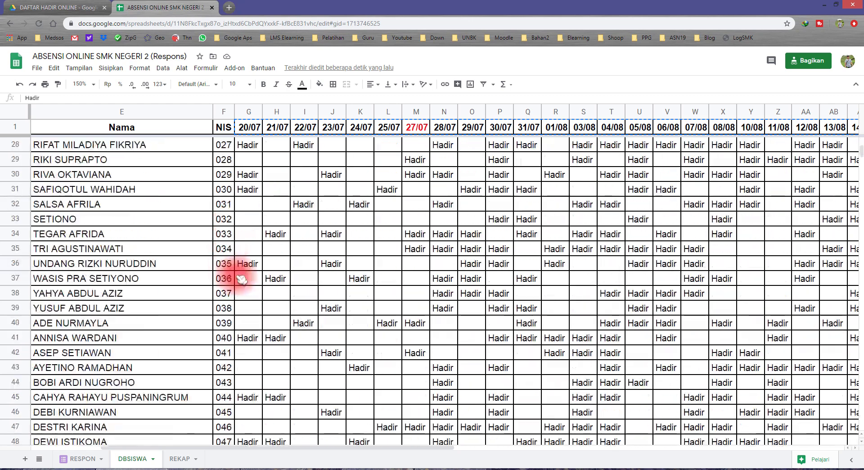
{"action": "scroll", "coordinate": [463, 405], "scroll_direction": "down", "scroll_amount": 4}
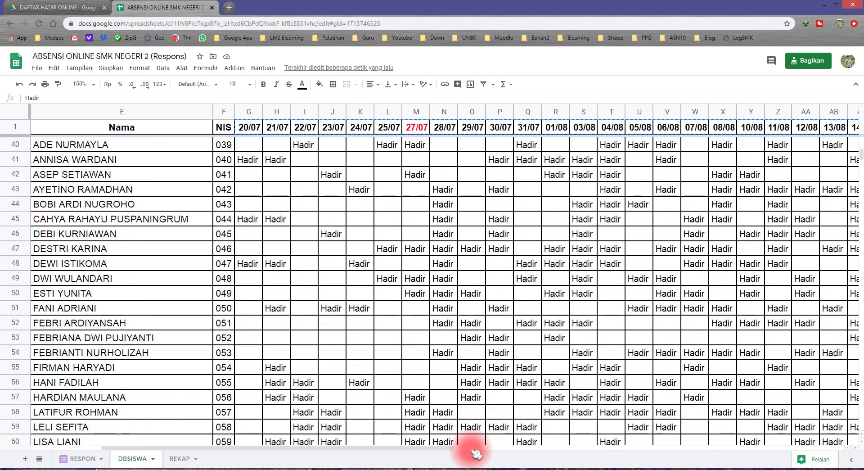
{"action": "left_click_drag", "start_coordinate": [448, 448], "coordinate": [350, 450]}
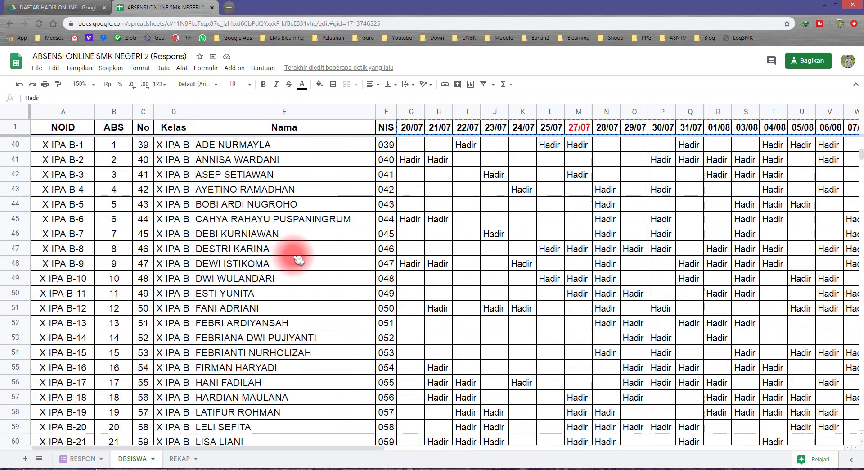
{"action": "scroll", "coordinate": [234, 274], "scroll_direction": "up", "scroll_amount": 3}
{"action": "left_click", "coordinate": [247, 293]}
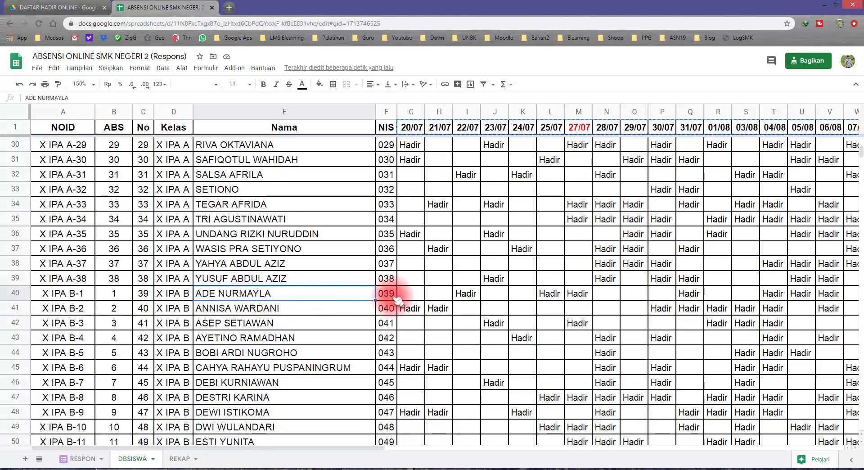
{"action": "left_click", "coordinate": [414, 297]}
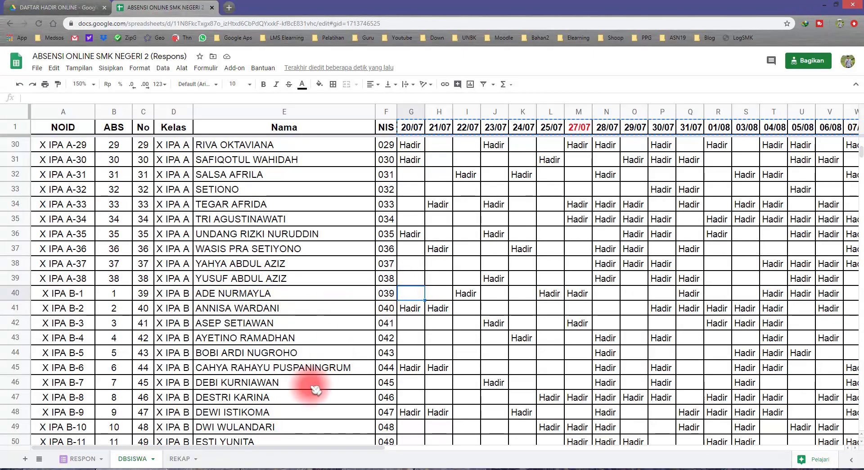
Step: Fill the D7 attendance formula down REKAP's 20/07 column for all numbered student rows and check the filled rows
{"action": "left_click", "coordinate": [183, 459]}
{"action": "left_click", "coordinate": [276, 221]}
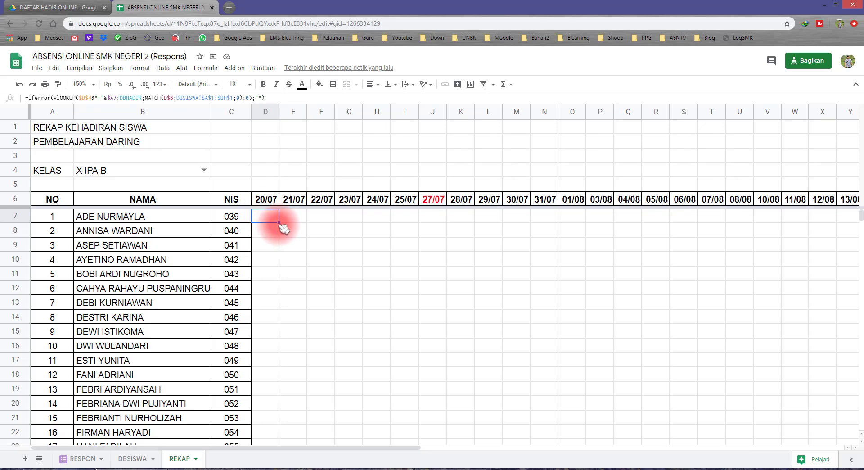
{"action": "double_click", "coordinate": [279, 223]}
{"action": "scroll", "coordinate": [293, 291], "scroll_direction": "down", "scroll_amount": 10}
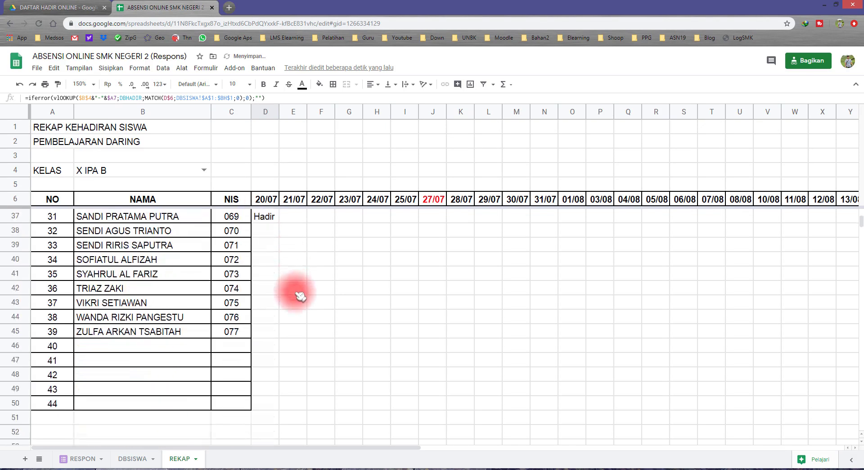
{"action": "scroll", "coordinate": [297, 294], "scroll_direction": "up", "scroll_amount": 3}
{"action": "scroll", "coordinate": [302, 295], "scroll_direction": "up", "scroll_amount": 7}
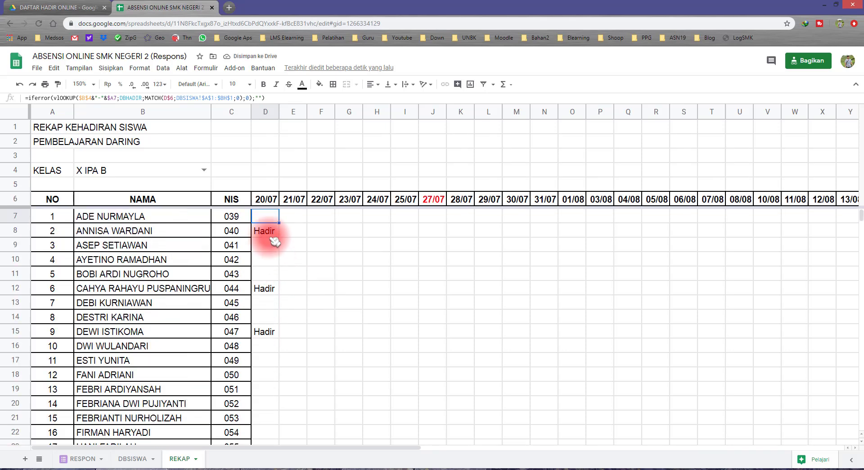
{"action": "scroll", "coordinate": [279, 315], "scroll_direction": "down", "scroll_amount": 12}
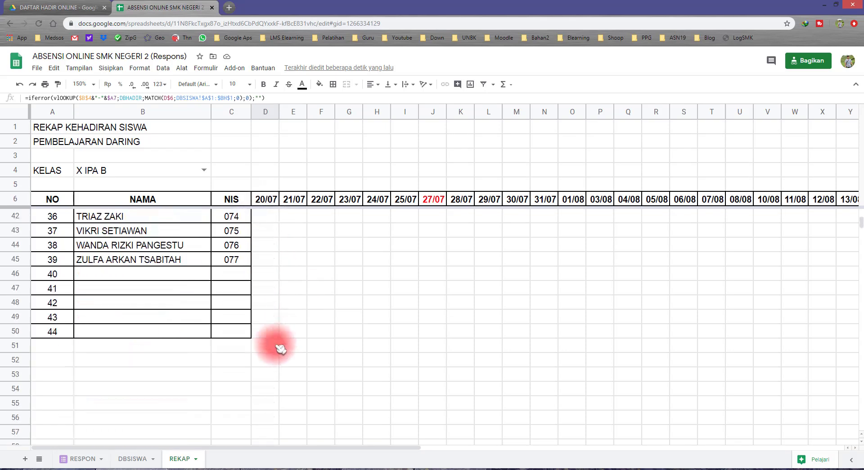
Step: Apply all borders to the 20/07 attendance cells D7:D50 in REKAP
{"action": "left_click", "coordinate": [270, 338], "text": "shift"}
{"action": "left_click", "coordinate": [333, 84]}
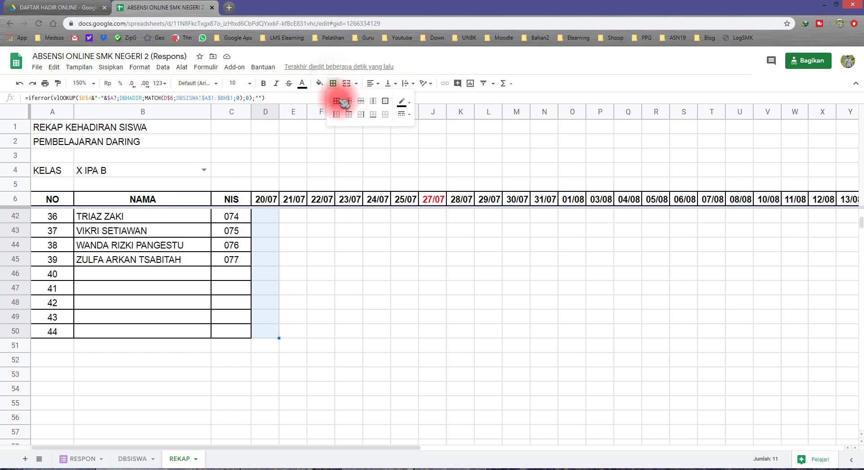
{"action": "scroll", "coordinate": [337, 270], "scroll_direction": "up", "scroll_amount": 12}
{"action": "scroll", "coordinate": [340, 311], "scroll_direction": "down", "scroll_amount": 11}
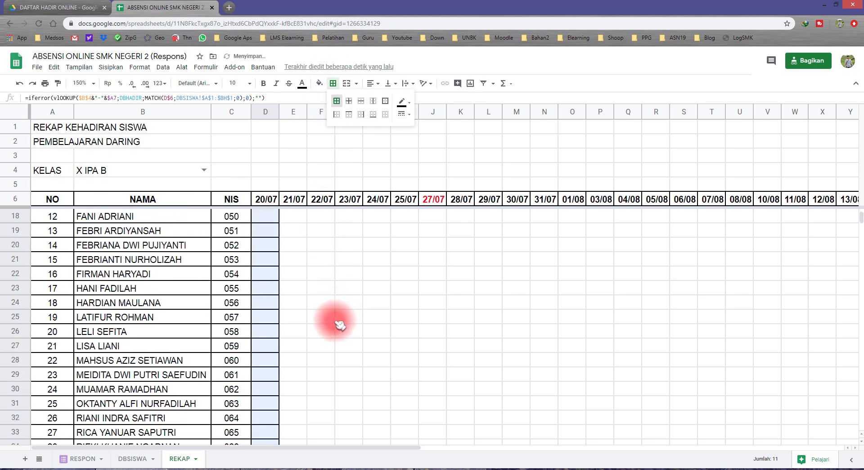
{"action": "scroll", "coordinate": [311, 324], "scroll_direction": "down", "scroll_amount": 3}
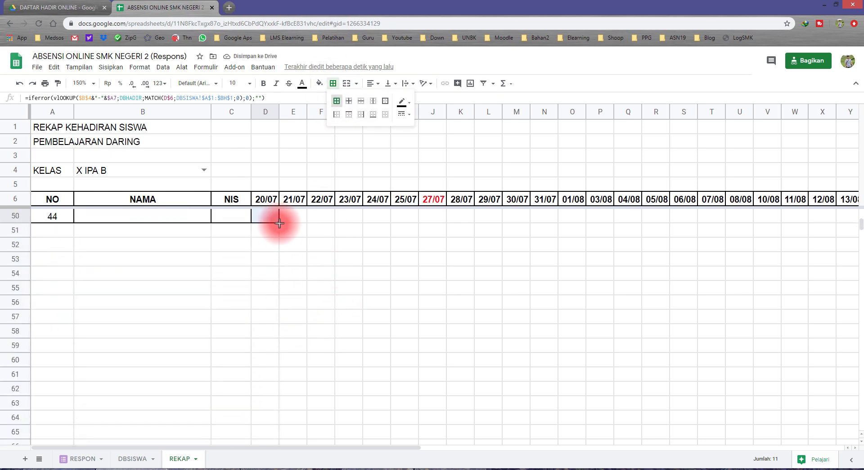
Step: Fill the bordered D7:D50 attendance formulas across every date column through 19/09 and review the filled table
{"action": "left_click_drag", "start_coordinate": [279, 223], "coordinate": [662, 395]}
{"action": "scroll", "coordinate": [661, 396], "scroll_direction": "down", "scroll_amount": 10}
{"action": "scroll", "coordinate": [590, 392], "scroll_direction": "up", "scroll_amount": 10}
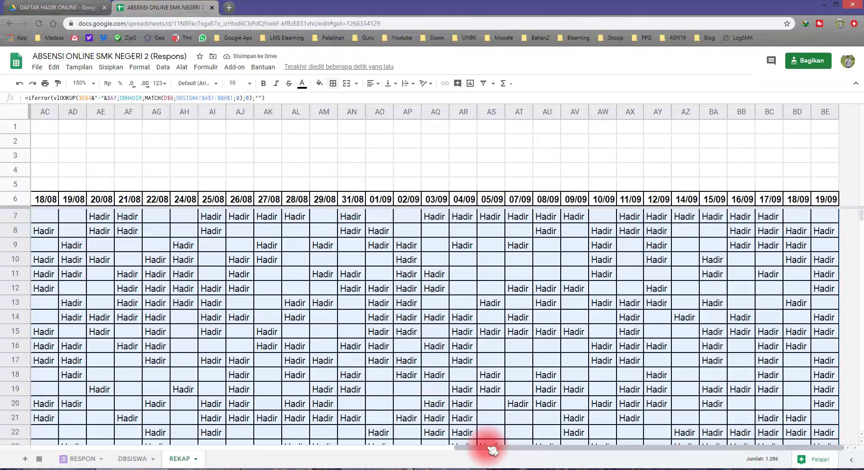
{"action": "left_click_drag", "start_coordinate": [492, 447], "coordinate": [63, 447]}
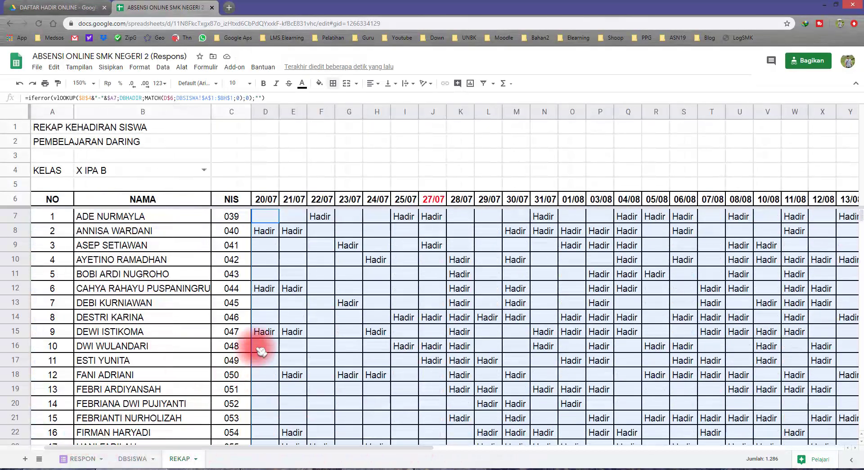
Step: Glance at the DBSISWA records, then switch the REKAP class in B4 to X IPA A and finally to X IPA C
{"action": "left_click", "coordinate": [133, 458]}
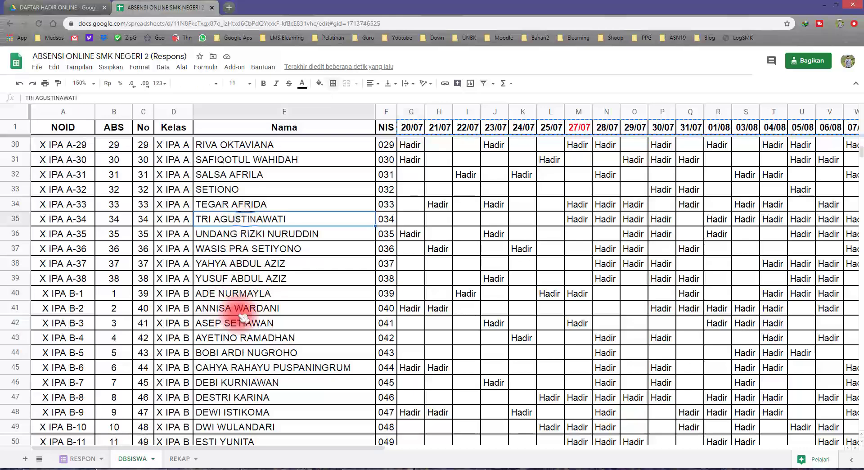
{"action": "left_click", "coordinate": [179, 458]}
{"action": "left_click", "coordinate": [205, 170]}
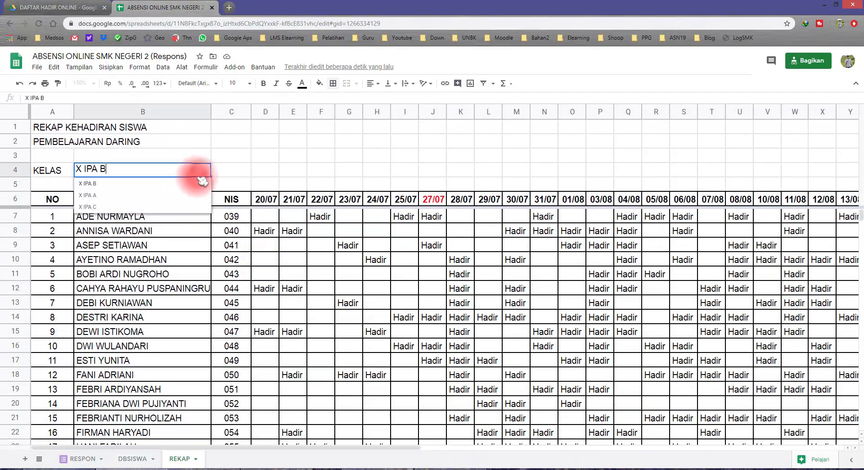
{"action": "left_click", "coordinate": [175, 196]}
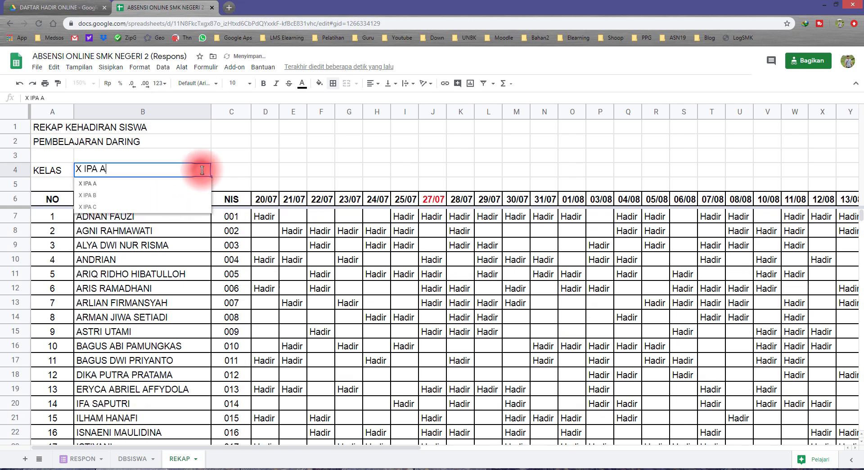
{"action": "left_click", "coordinate": [174, 207]}
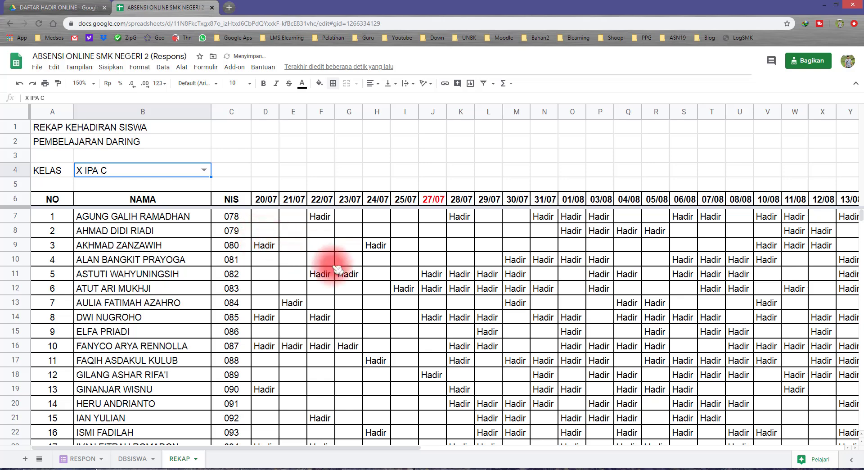
Step: Enter the label JUMLAH in B51, directly below the last numbered student row
{"action": "scroll", "coordinate": [270, 285], "scroll_direction": "down", "scroll_amount": 8}
{"action": "scroll", "coordinate": [271, 292], "scroll_direction": "down", "scroll_amount": 2}
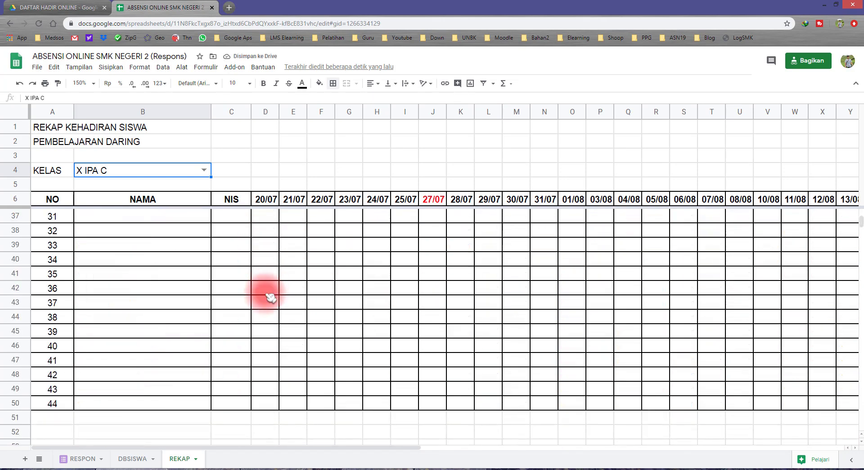
{"action": "scroll", "coordinate": [266, 293], "scroll_direction": "up", "scroll_amount": 3}
{"action": "scroll", "coordinate": [267, 299], "scroll_direction": "down", "scroll_amount": 3}
{"action": "scroll", "coordinate": [235, 297], "scroll_direction": "down", "scroll_amount": 3}
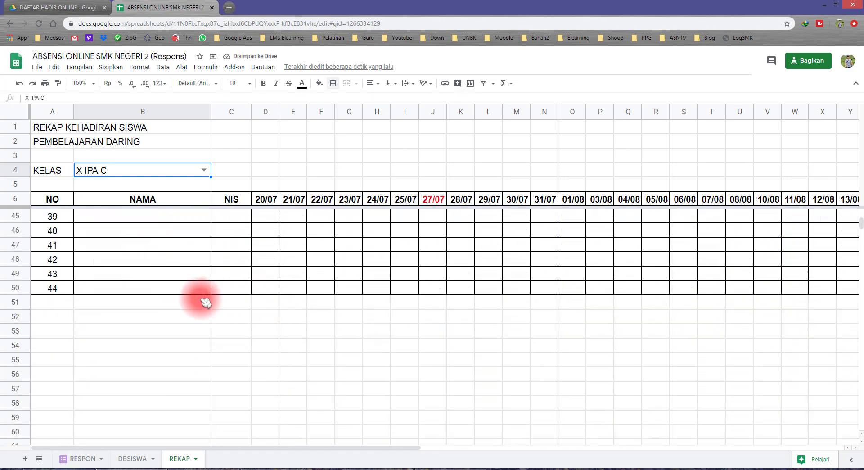
{"action": "left_click", "coordinate": [170, 301]}
{"action": "scroll", "coordinate": [270, 302], "scroll_direction": "up", "scroll_amount": 1}
{"action": "scroll", "coordinate": [272, 298], "scroll_direction": "up", "scroll_amount": 10}
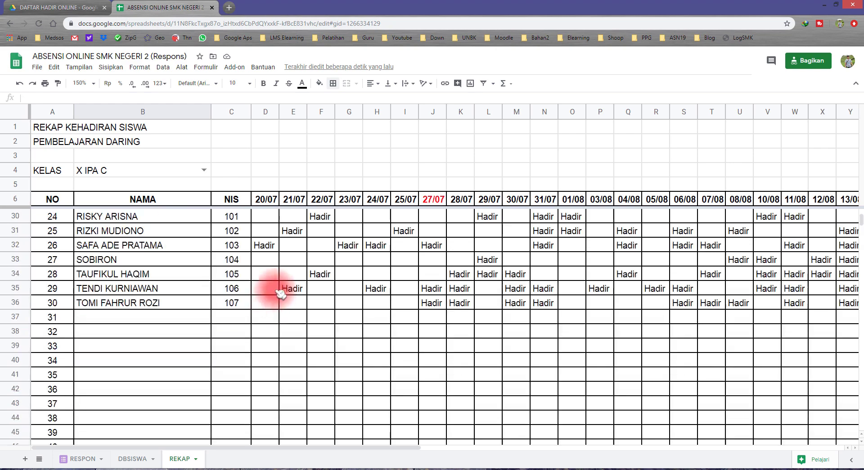
{"action": "scroll", "coordinate": [270, 311], "scroll_direction": "down", "scroll_amount": 11}
{"action": "scroll", "coordinate": [256, 317], "scroll_direction": "up", "scroll_amount": 3}
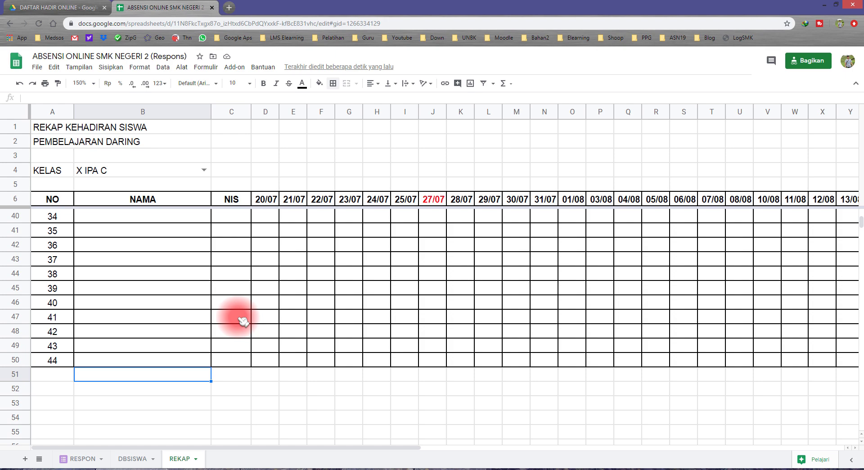
{"action": "type", "text": "JUMLAH"}
{"action": "key", "text": "Return"}
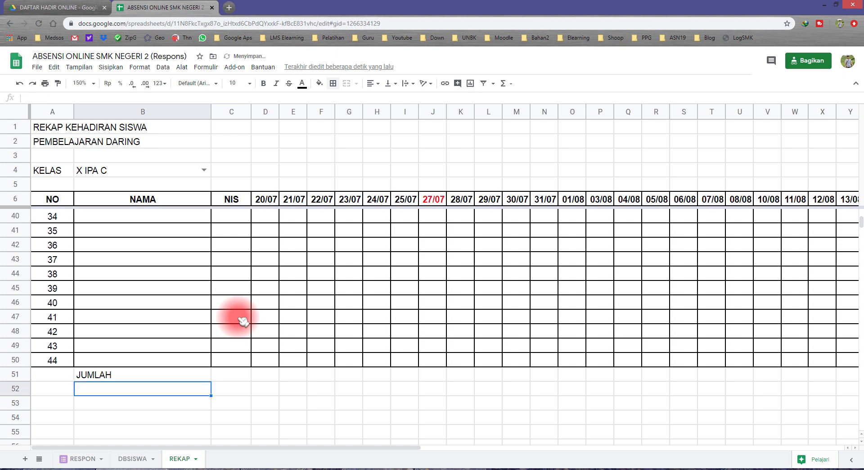
Step: Enter =COUNTIF(D7:D50;"=Hadir") in D51 to count the students present on 20/07
{"action": "key", "text": "Right"}
{"action": "key", "text": "Right"}
{"action": "scroll", "coordinate": [252, 320], "scroll_direction": "up", "scroll_amount": 8}
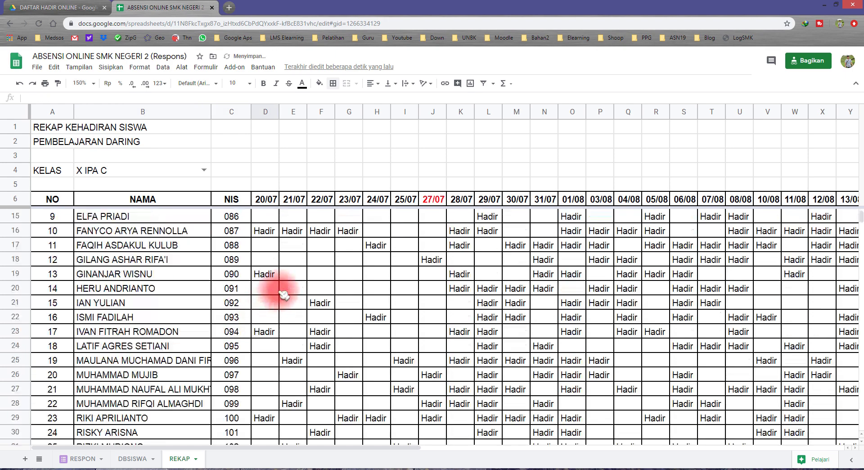
{"action": "scroll", "coordinate": [288, 322], "scroll_direction": "down", "scroll_amount": 9}
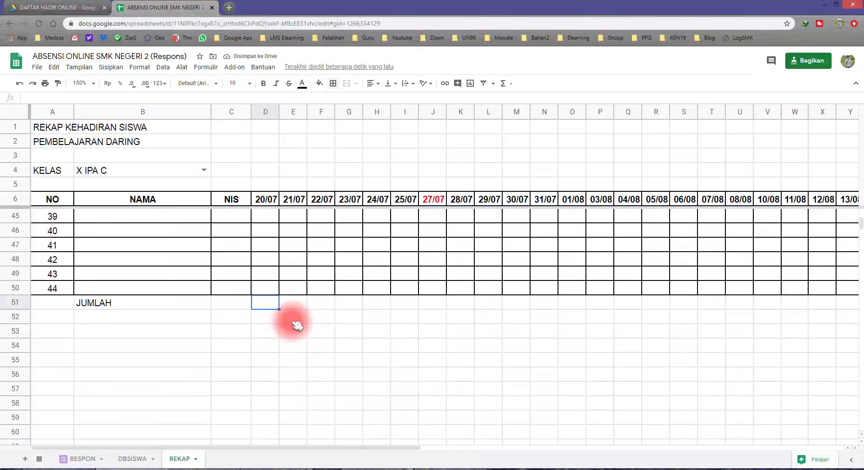
{"action": "scroll", "coordinate": [297, 320], "scroll_direction": "up", "scroll_amount": 9}
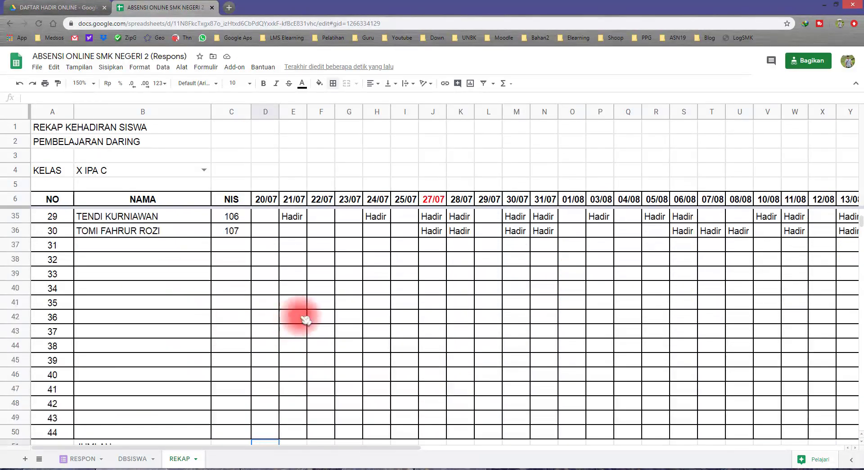
{"action": "scroll", "coordinate": [293, 311], "scroll_direction": "down", "scroll_amount": 5}
{"action": "scroll", "coordinate": [292, 307], "scroll_direction": "down", "scroll_amount": 3}
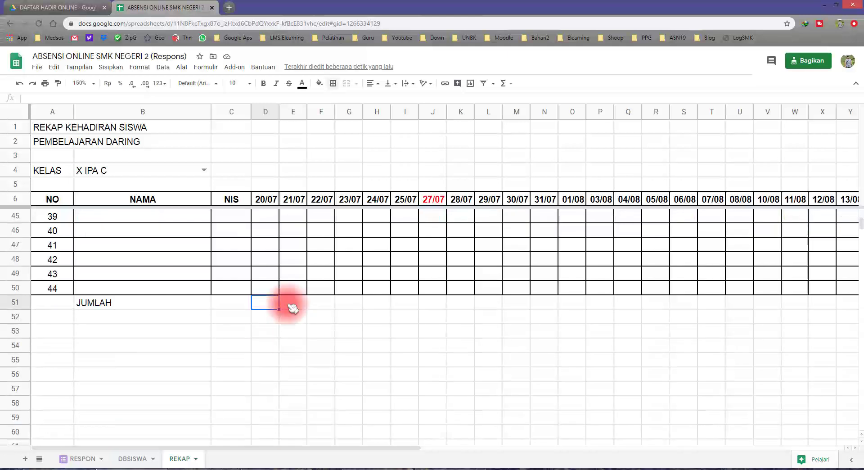
{"action": "scroll", "coordinate": [292, 307], "scroll_direction": "up", "scroll_amount": 2}
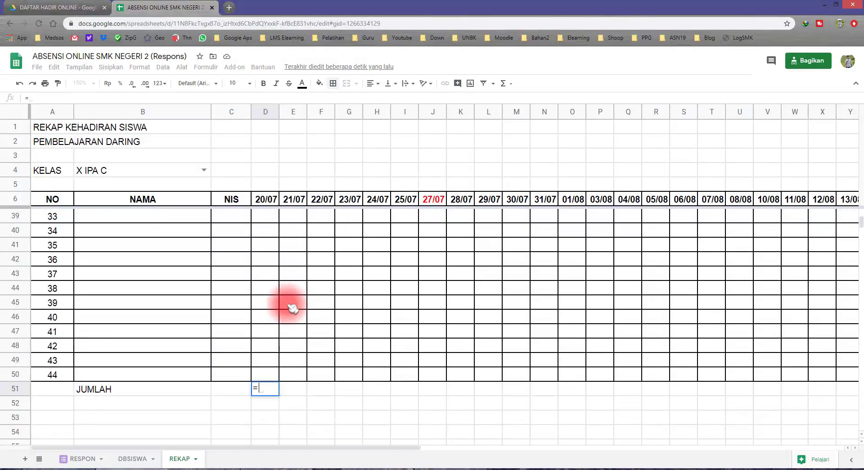
{"action": "type", "text": "COUN"}
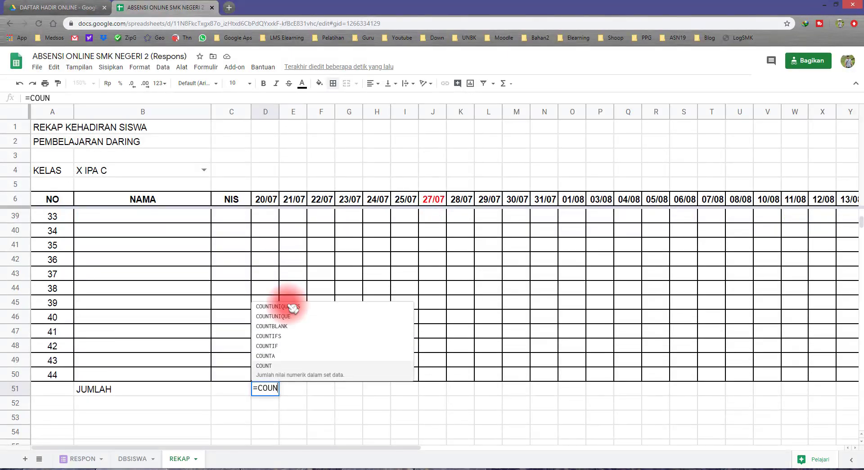
{"action": "type", "text": "TIF"}
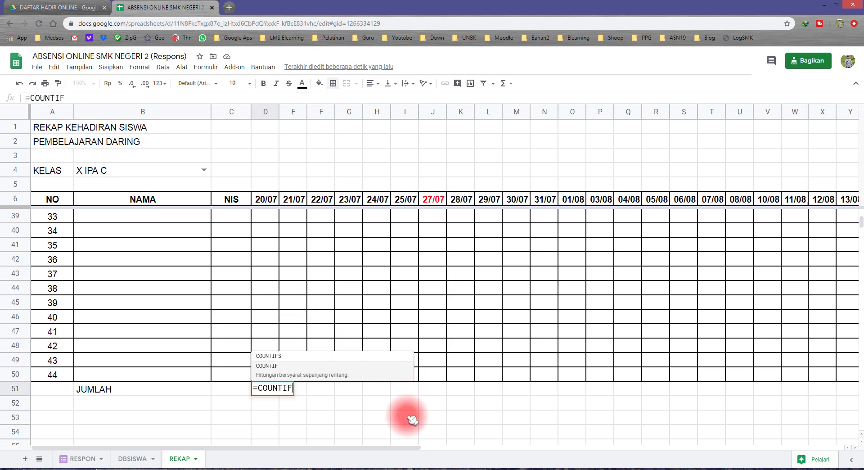
{"action": "type", "text": "("}
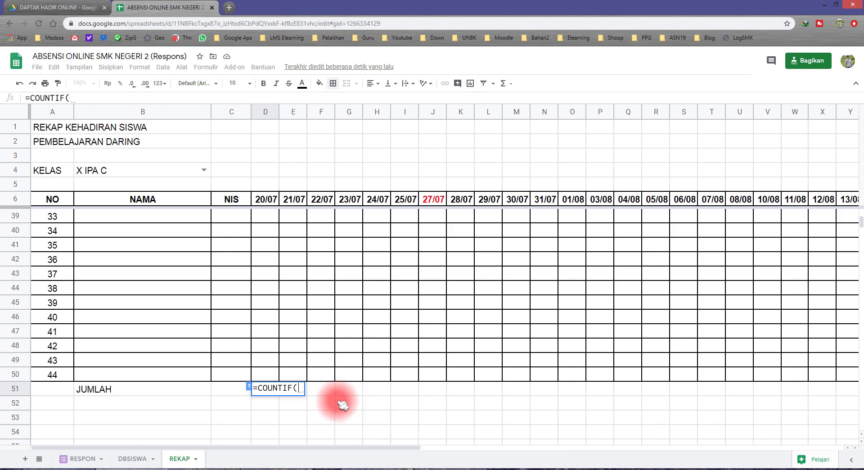
{"action": "scroll", "coordinate": [309, 381], "scroll_direction": "up", "scroll_amount": 10}
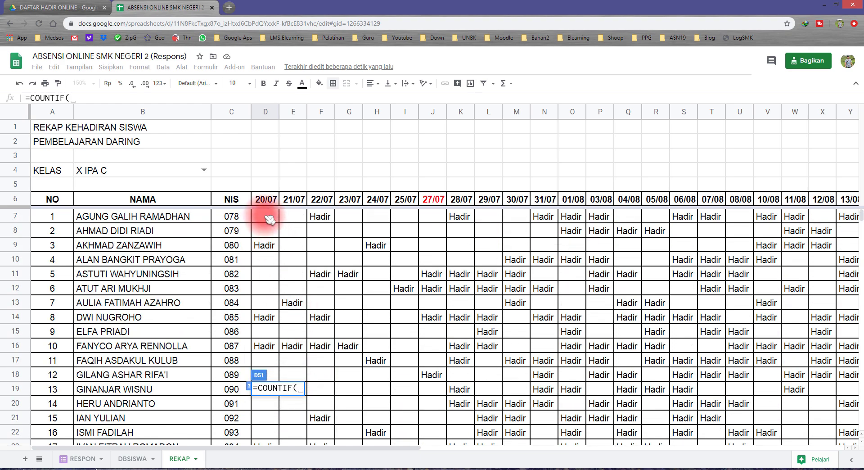
{"action": "left_click", "coordinate": [265, 216]}
{"action": "scroll", "coordinate": [278, 290], "scroll_direction": "down", "scroll_amount": 3}
{"action": "scroll", "coordinate": [275, 279], "scroll_direction": "up", "scroll_amount": 3}
{"action": "scroll", "coordinate": [270, 291], "scroll_direction": "down", "scroll_amount": 4}
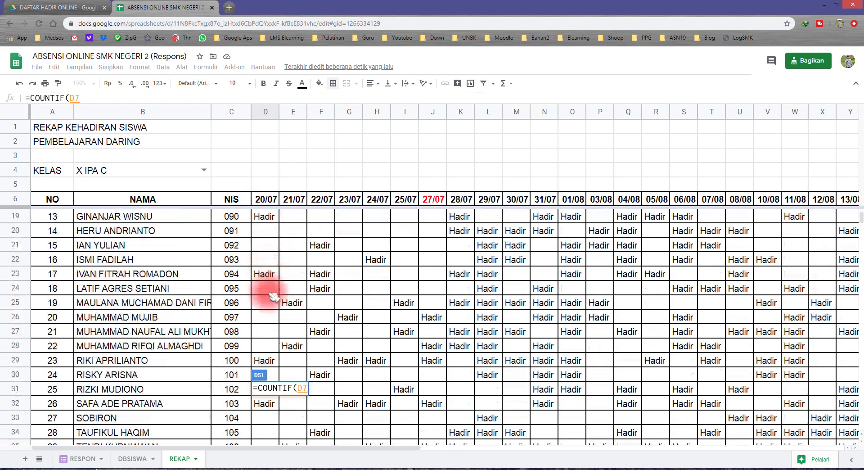
{"action": "scroll", "coordinate": [273, 296], "scroll_direction": "down", "scroll_amount": 9}
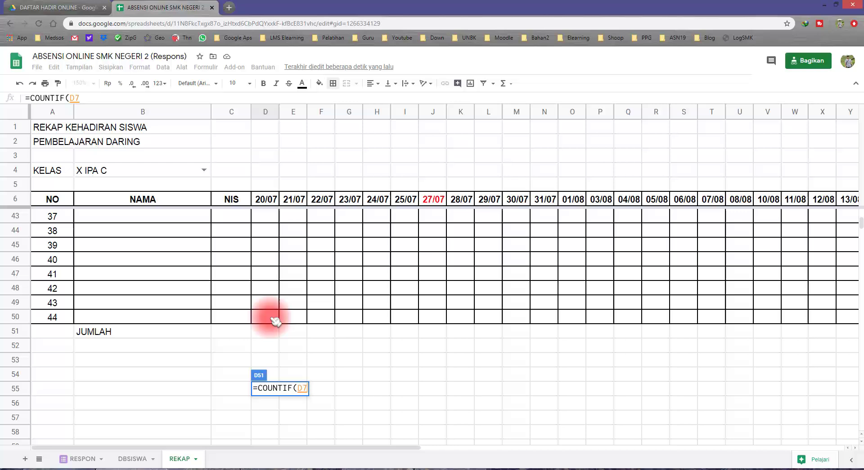
{"action": "left_click", "coordinate": [264, 288], "text": "shift"}
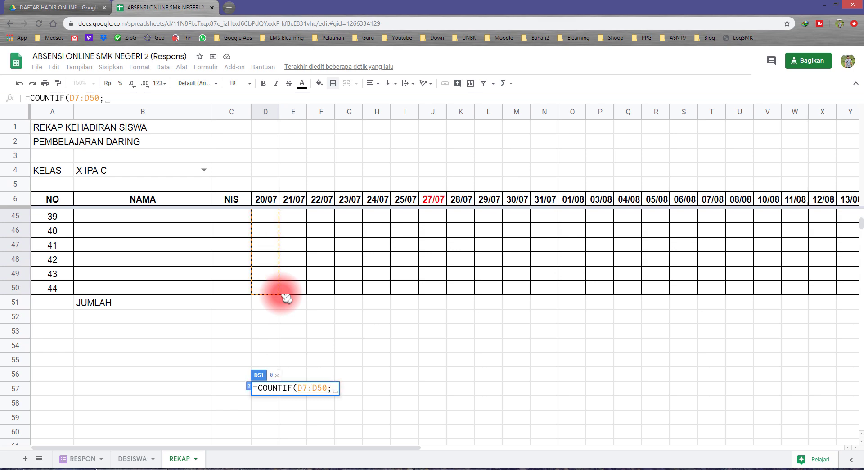
{"action": "type", "text": ";\"=Hadir"}
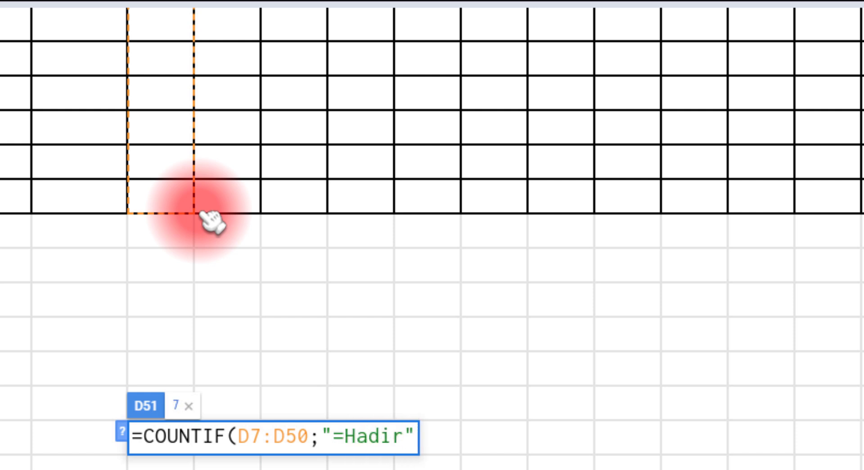
{"action": "key", "text": "Return"}
{"action": "left_click", "coordinate": [180, 238]}
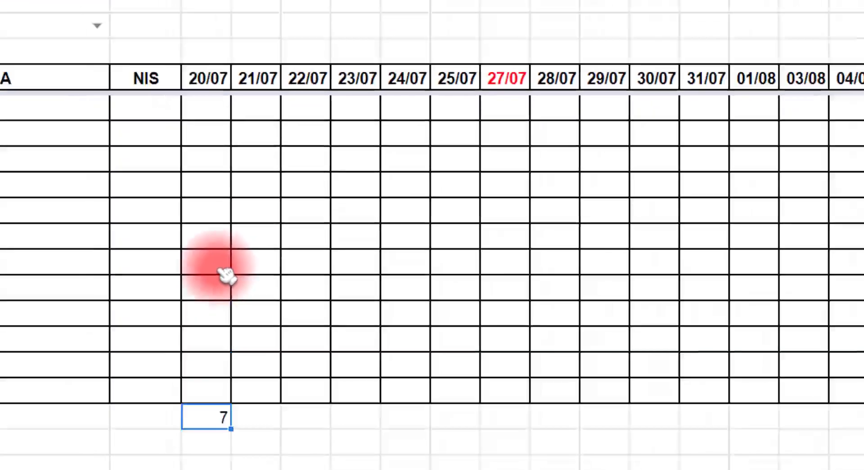
Step: Check the 20/07 total against the individual Hadir entries in column D for class X IPA C
{"action": "scroll", "coordinate": [182, 243], "scroll_direction": "up", "scroll_amount": 12}
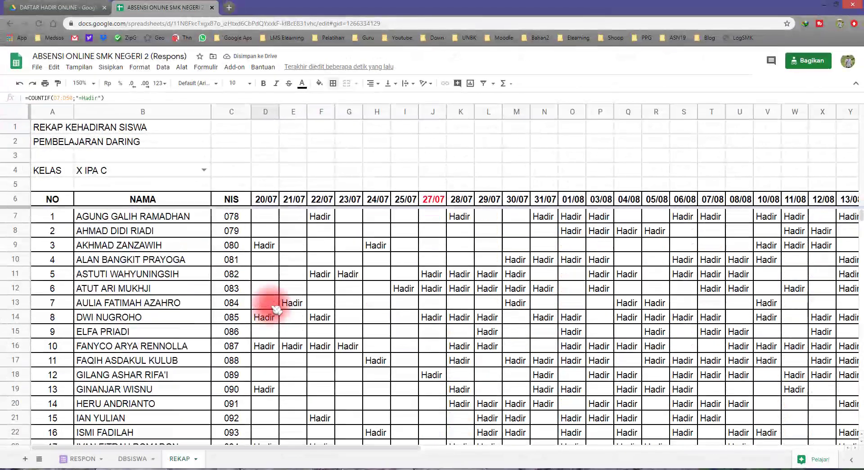
{"action": "left_click", "coordinate": [272, 249]}
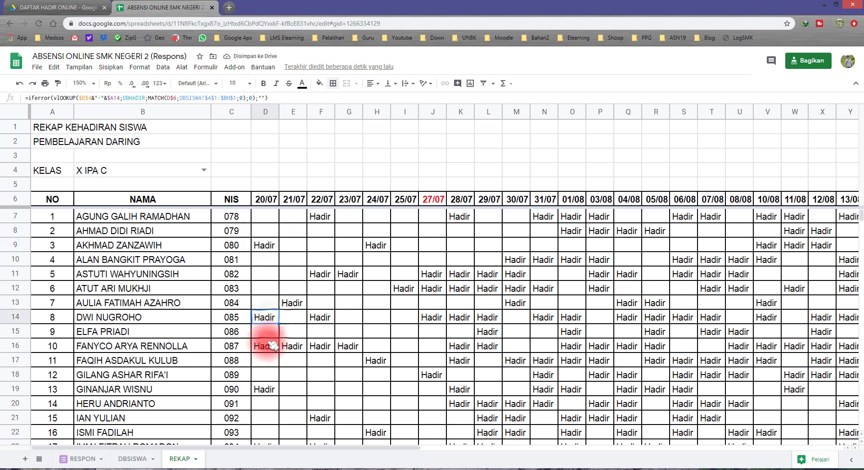
{"action": "left_click", "coordinate": [269, 388]}
{"action": "scroll", "coordinate": [266, 386], "scroll_direction": "down", "scroll_amount": 3}
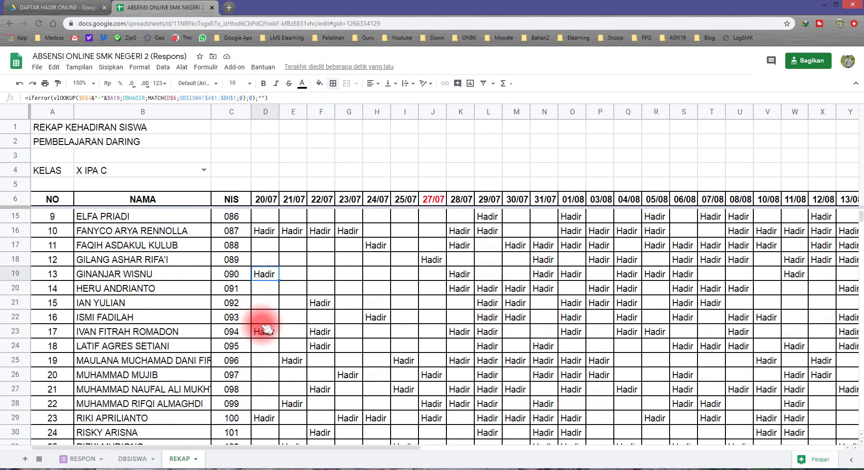
{"action": "left_click", "coordinate": [269, 417]}
{"action": "scroll", "coordinate": [277, 390], "scroll_direction": "down", "scroll_amount": 3}
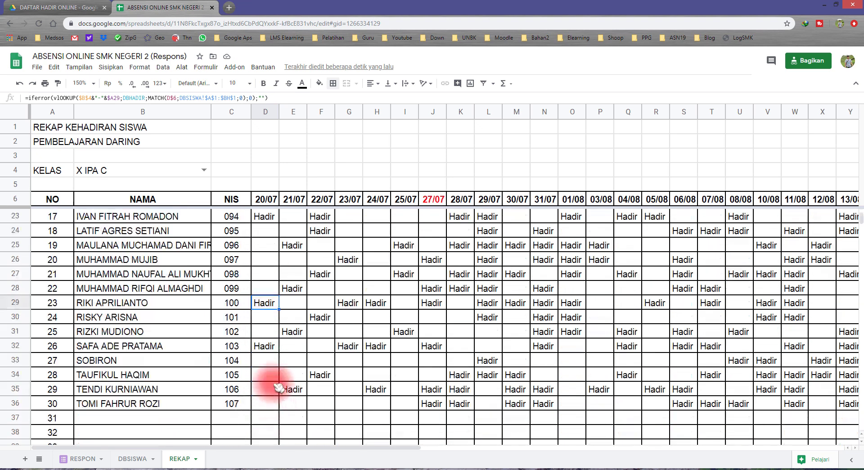
{"action": "left_click", "coordinate": [272, 354]}
Step: Fill the D51 COUNTIF formula across the JUMLAH row to the 19/09 column and check the daily totals
{"action": "scroll", "coordinate": [281, 387], "scroll_direction": "down", "scroll_amount": 8}
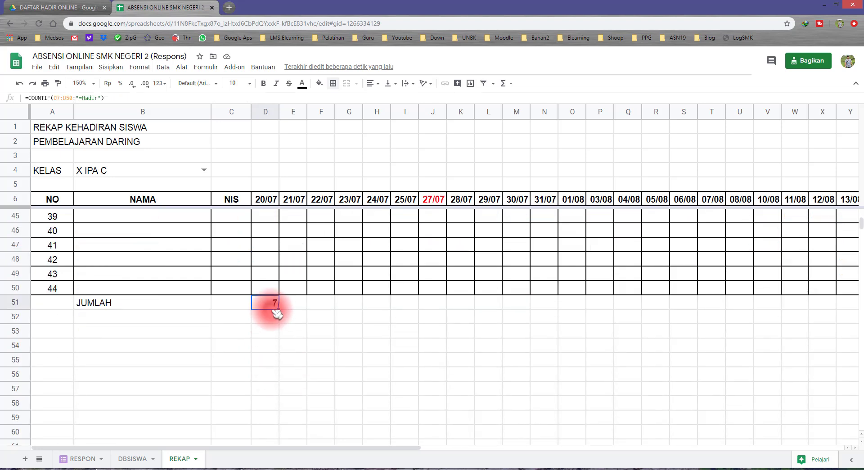
{"action": "left_click_drag", "start_coordinate": [277, 309], "coordinate": [835, 310]}
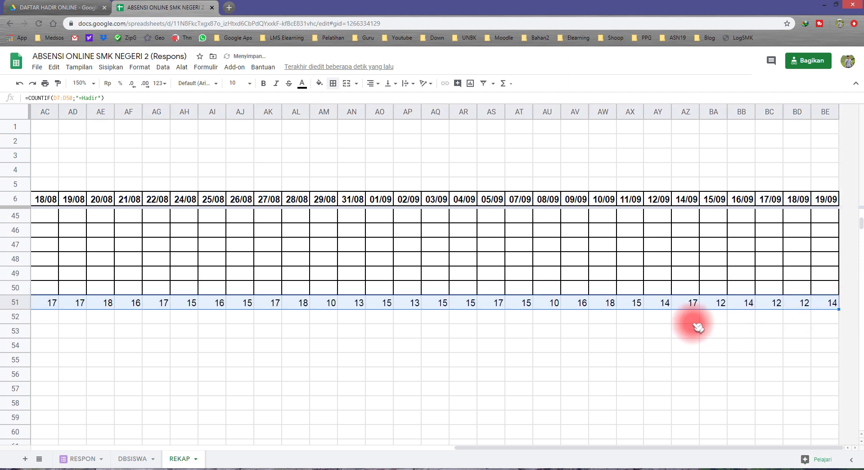
{"action": "scroll", "coordinate": [574, 413], "scroll_direction": "up", "scroll_amount": 4}
{"action": "scroll", "coordinate": [495, 408], "scroll_direction": "down", "scroll_amount": 4}
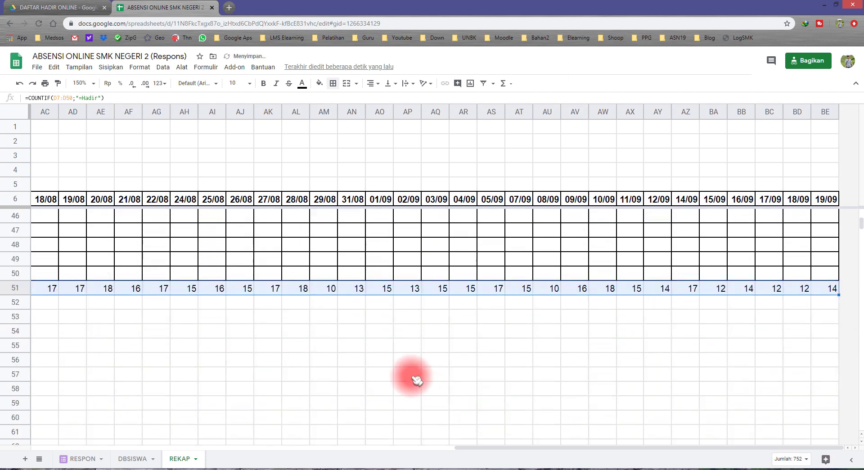
Step: Review the Hadir entries in the student rows above the JUMLAH row for class X IPA C
{"action": "left_click_drag", "start_coordinate": [560, 447], "coordinate": [122, 461]}
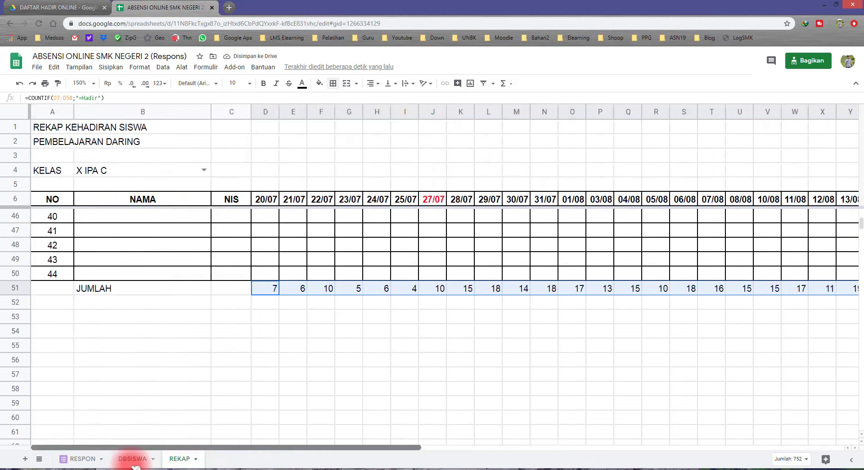
{"action": "left_click", "coordinate": [270, 358]}
{"action": "scroll", "coordinate": [292, 355], "scroll_direction": "up", "scroll_amount": 7}
{"action": "scroll", "coordinate": [292, 355], "scroll_direction": "down", "scroll_amount": 7}
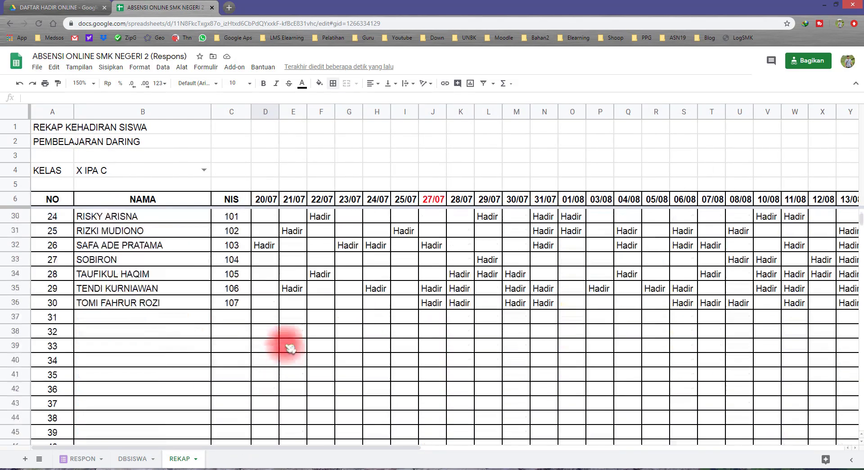
{"action": "scroll", "coordinate": [257, 297], "scroll_direction": "up", "scroll_amount": 5}
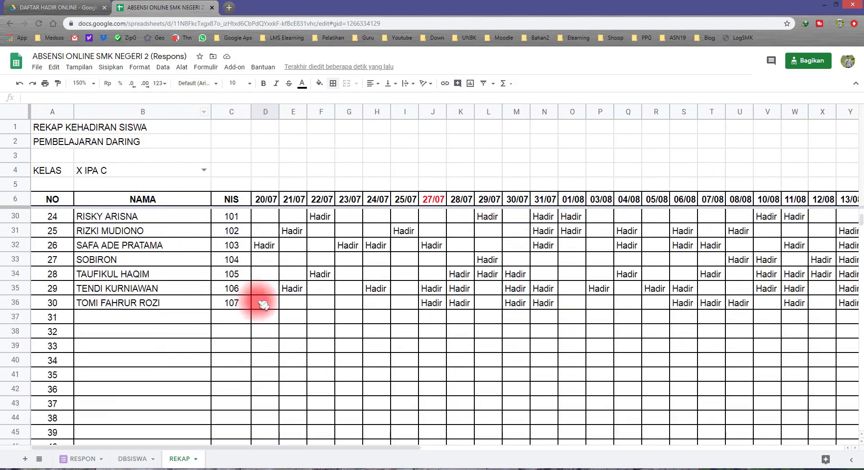
{"action": "scroll", "coordinate": [297, 327], "scroll_direction": "down", "scroll_amount": 5}
Step: Select the daily totals D51:BE51 in the JUMLAH row and insert a chart from them
{"action": "left_click", "coordinate": [270, 374]}
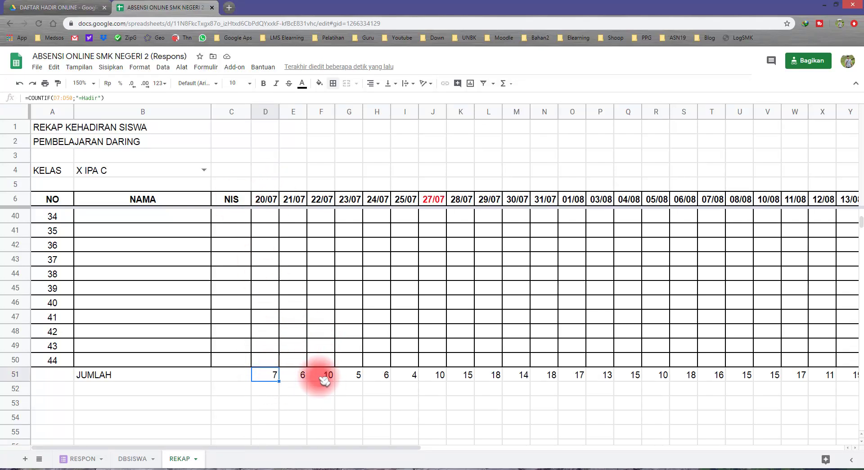
{"action": "left_click_drag", "start_coordinate": [335, 443], "coordinate": [825, 457]}
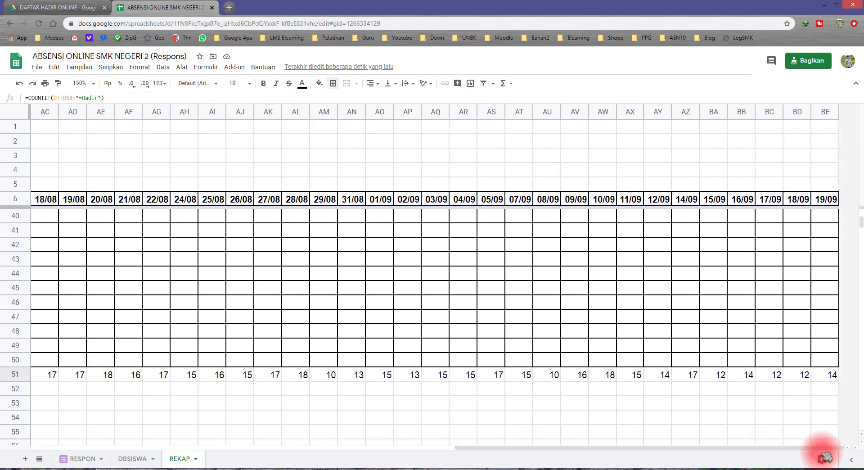
{"action": "left_click", "coordinate": [716, 390]}
{"action": "left_click_drag", "start_coordinate": [699, 452], "coordinate": [266, 407]}
{"action": "left_click", "coordinate": [267, 380]}
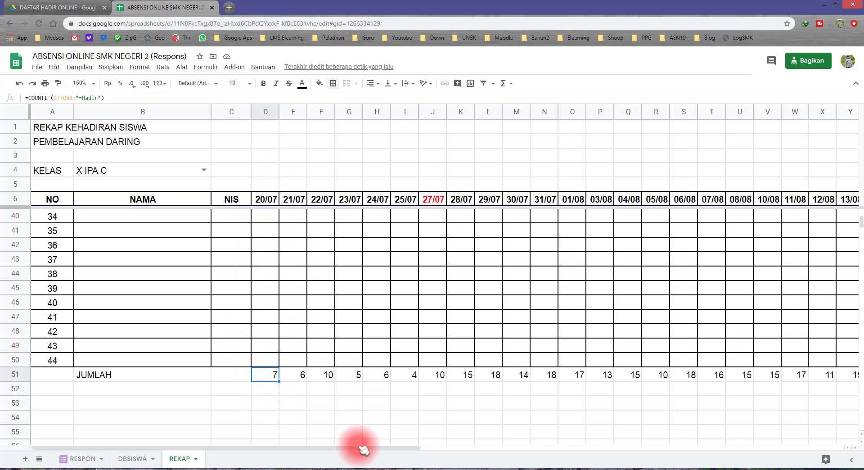
{"action": "left_click_drag", "start_coordinate": [353, 446], "coordinate": [847, 386]}
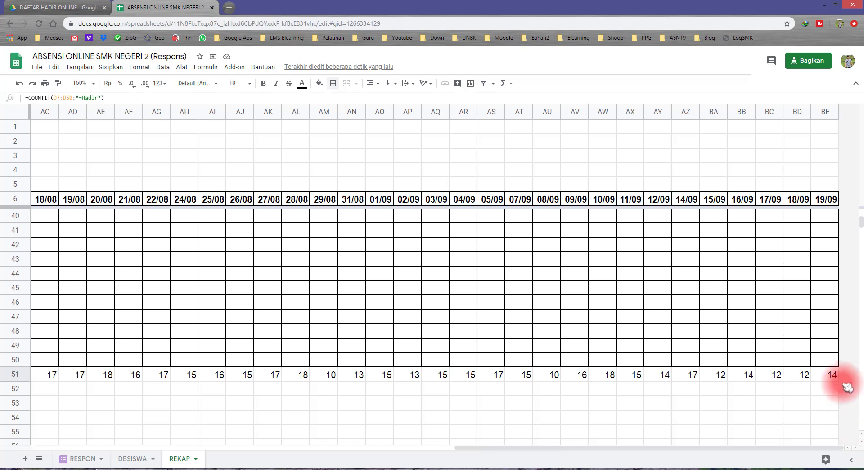
{"action": "left_click", "coordinate": [832, 376], "text": "shift"}
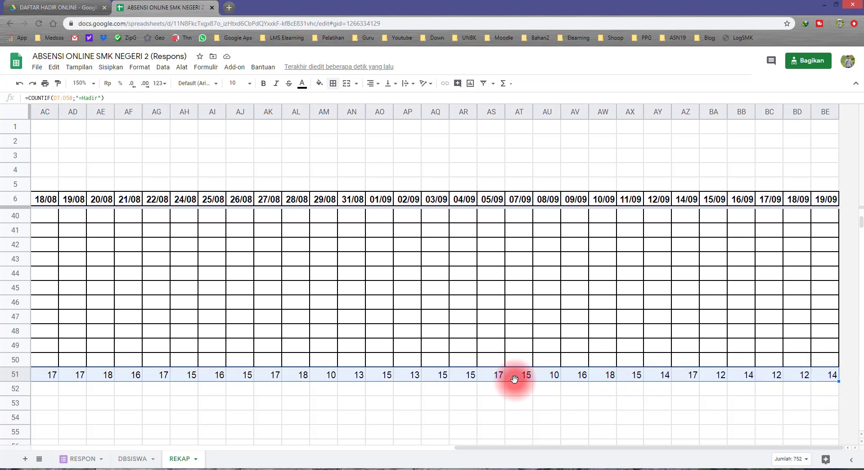
{"action": "left_click_drag", "start_coordinate": [473, 447], "coordinate": [107, 421]}
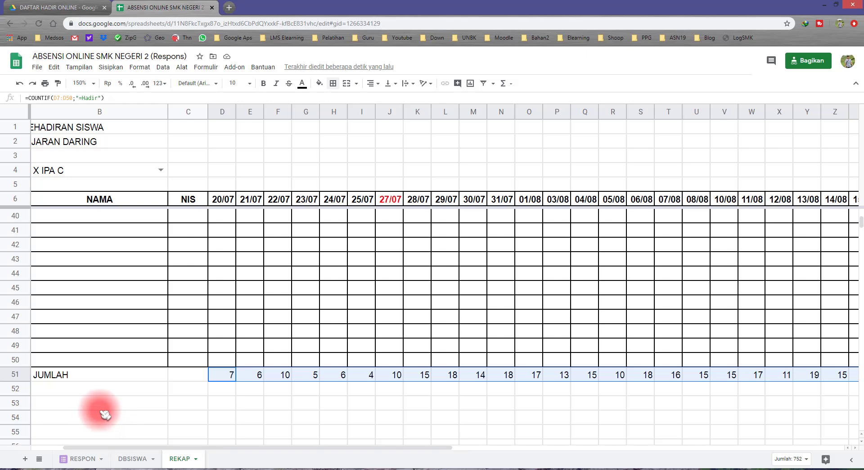
{"action": "left_click", "coordinate": [111, 68]}
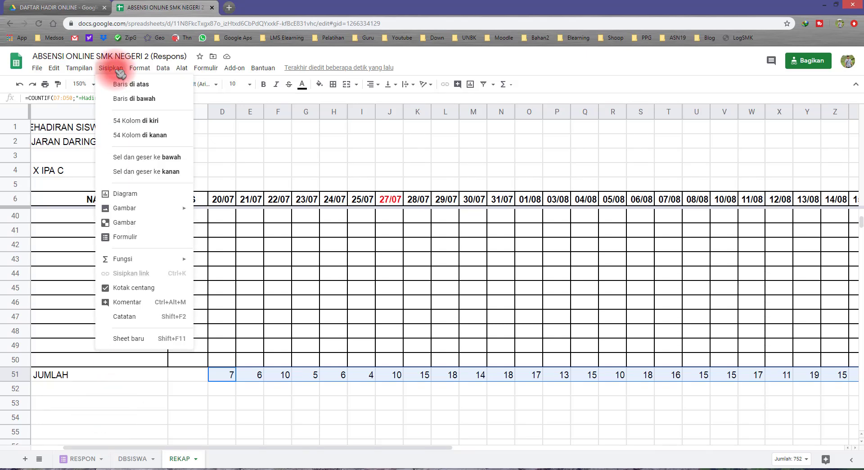
{"action": "left_click", "coordinate": [131, 194]}
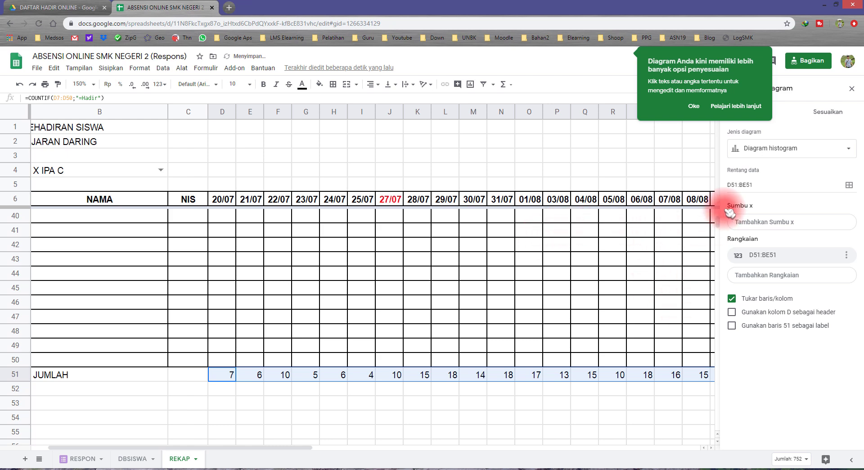
Step: Dismiss the chart customization tip and change the chart type to smooth line (Diagram garis mulus)
{"action": "scroll", "coordinate": [421, 311], "scroll_direction": "down", "scroll_amount": 4}
{"action": "scroll", "coordinate": [421, 312], "scroll_direction": "up", "scroll_amount": 5}
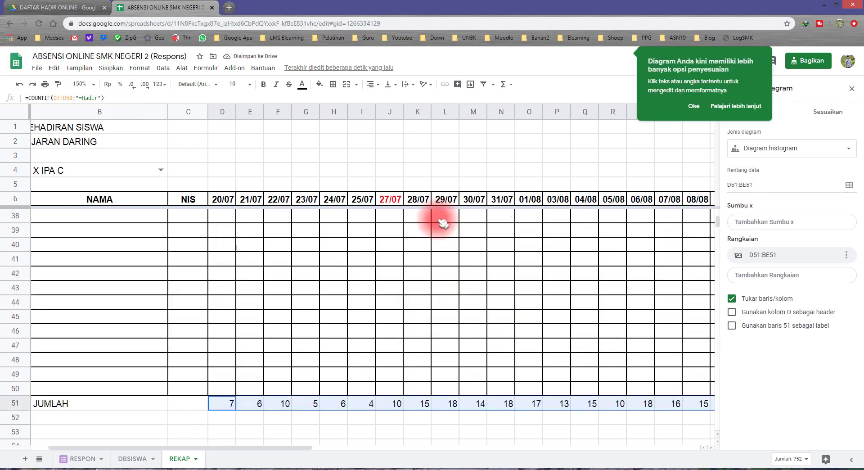
{"action": "left_click", "coordinate": [697, 109]}
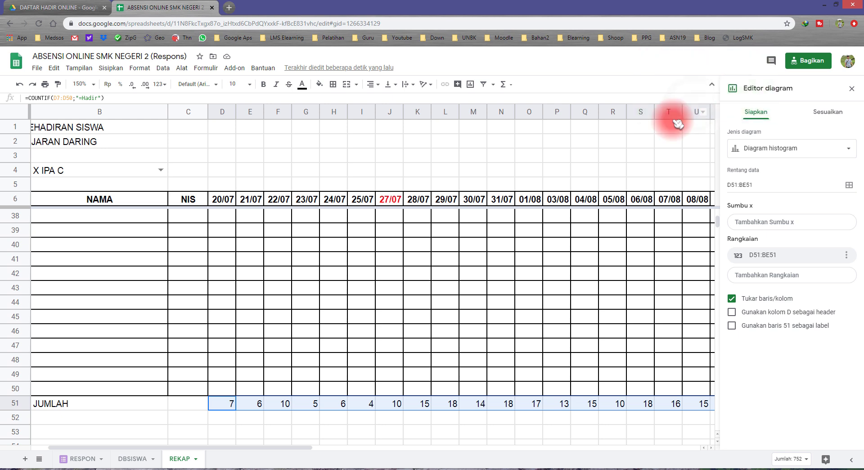
{"action": "scroll", "coordinate": [521, 305], "scroll_direction": "up", "scroll_amount": 1}
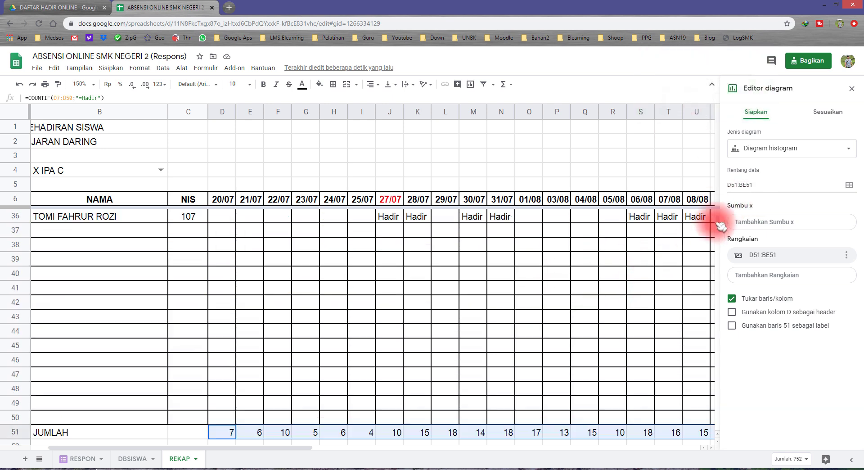
{"action": "left_click", "coordinate": [765, 148]}
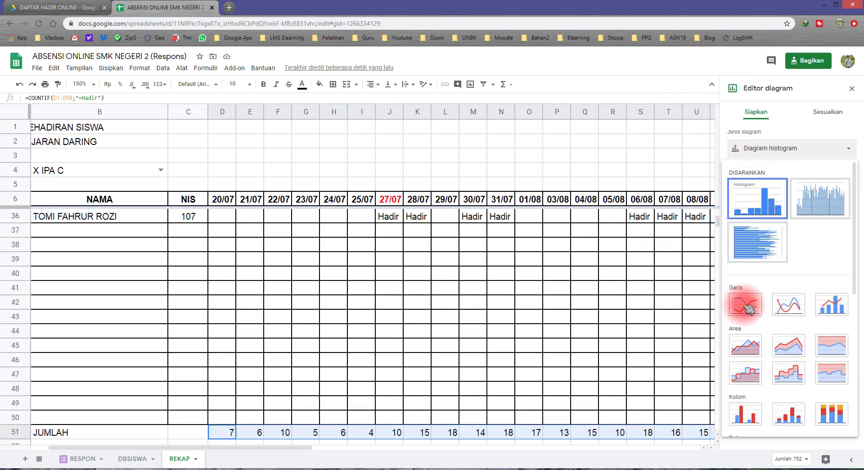
{"action": "left_click", "coordinate": [796, 310]}
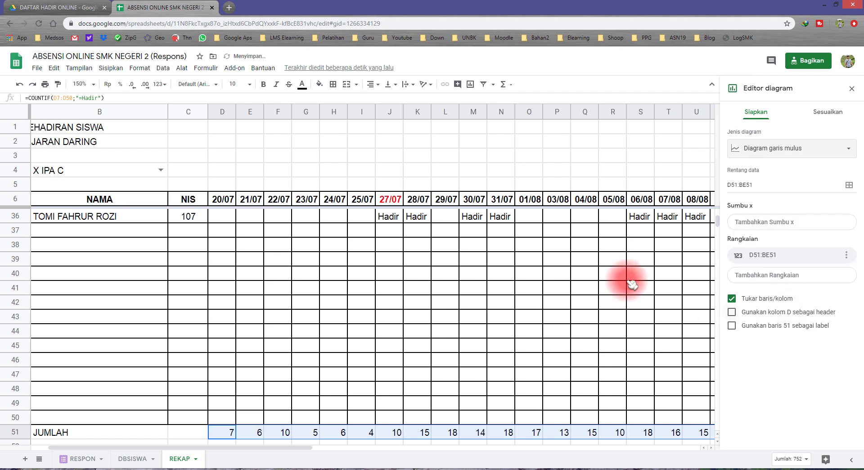
Step: Move the chart down over the student rows until its lower edge sits near row 40
{"action": "scroll", "coordinate": [535, 293], "scroll_direction": "down", "scroll_amount": 3}
{"action": "scroll", "coordinate": [535, 289], "scroll_direction": "up", "scroll_amount": 3}
{"action": "scroll", "coordinate": [593, 306], "scroll_direction": "up", "scroll_amount": 8}
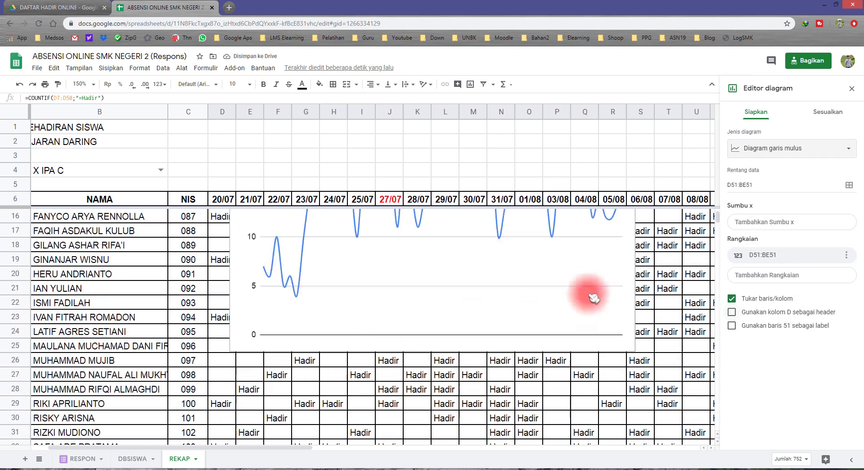
{"action": "scroll", "coordinate": [511, 276], "scroll_direction": "down", "scroll_amount": 3}
{"action": "scroll", "coordinate": [471, 270], "scroll_direction": "up", "scroll_amount": 4}
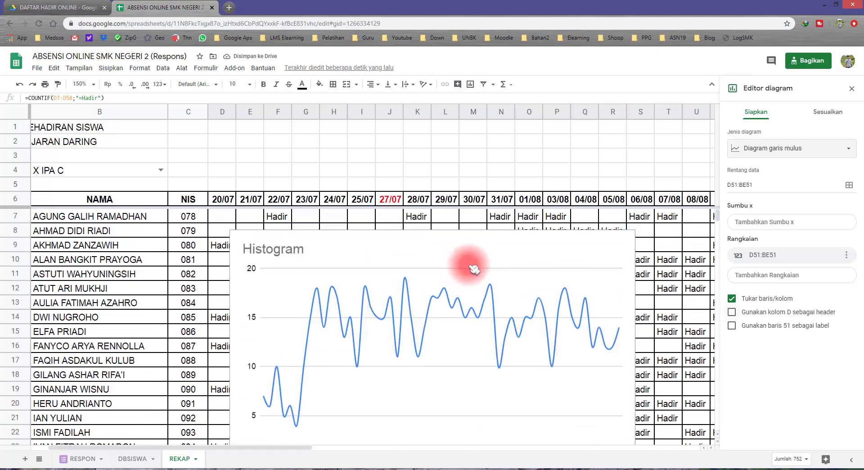
{"action": "scroll", "coordinate": [492, 275], "scroll_direction": "down", "scroll_amount": 3}
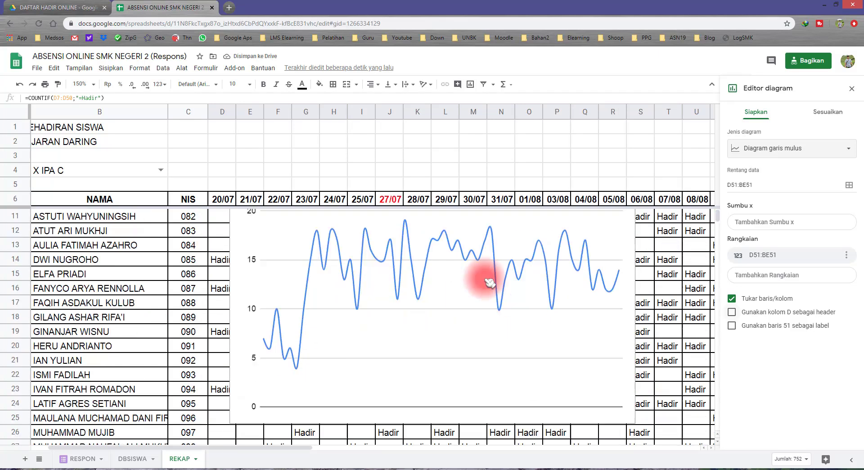
{"action": "left_click", "coordinate": [458, 300]}
{"action": "left_click", "coordinate": [252, 280]}
{"action": "left_click", "coordinate": [176, 280]}
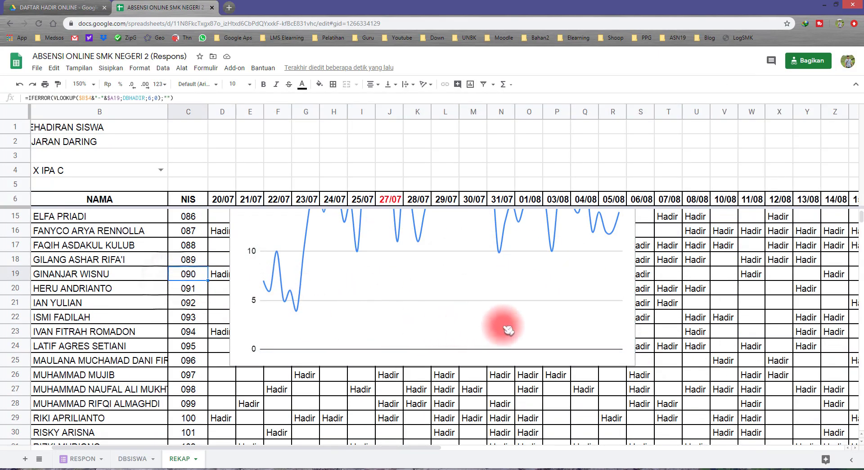
{"action": "left_click", "coordinate": [585, 360]}
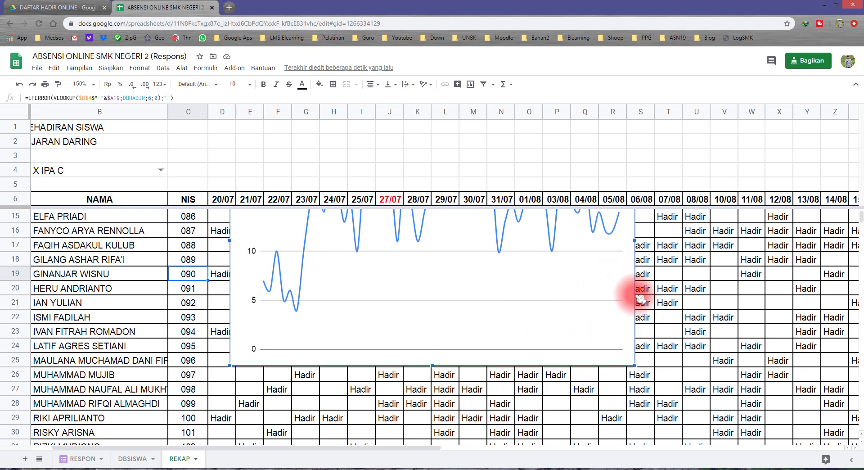
{"action": "left_click_drag", "start_coordinate": [627, 279], "coordinate": [561, 373]}
{"action": "scroll", "coordinate": [594, 367], "scroll_direction": "down", "scroll_amount": 3}
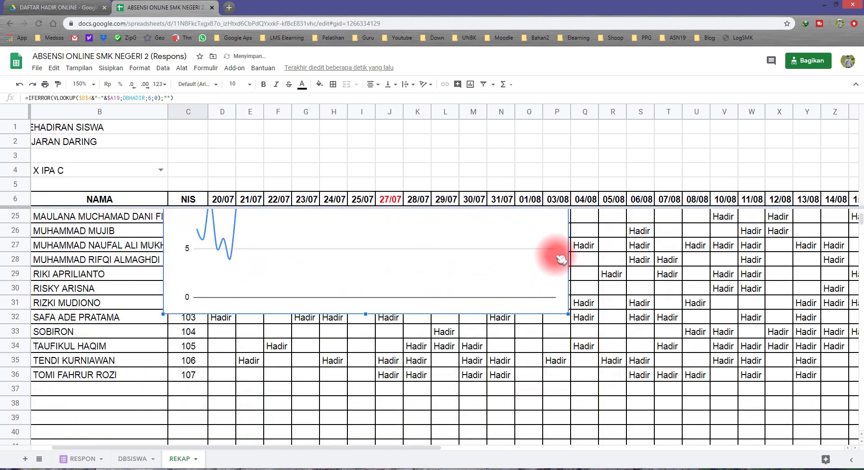
{"action": "left_click_drag", "start_coordinate": [544, 285], "coordinate": [515, 395]}
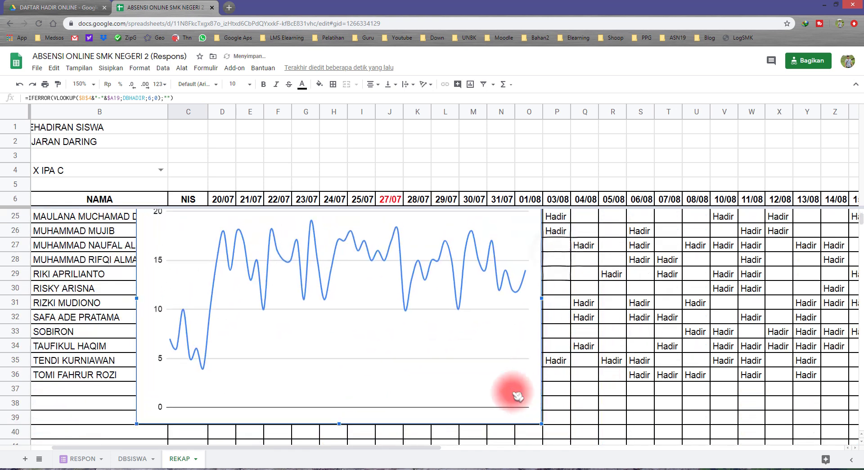
Step: Set the sheet zoom to 100% and place the chart in the empty rows directly below the JUMLAH row
{"action": "left_click", "coordinate": [90, 83]}
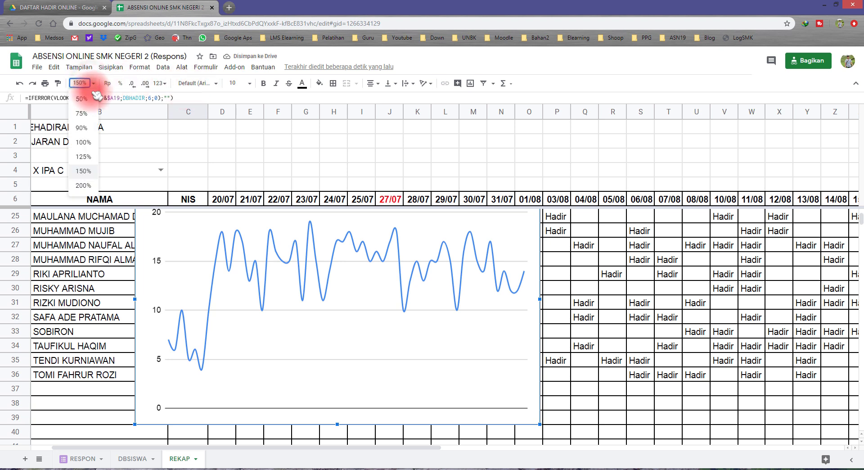
{"action": "left_click", "coordinate": [83, 142]}
{"action": "left_click", "coordinate": [590, 300]}
{"action": "scroll", "coordinate": [421, 310], "scroll_direction": "down", "scroll_amount": 4}
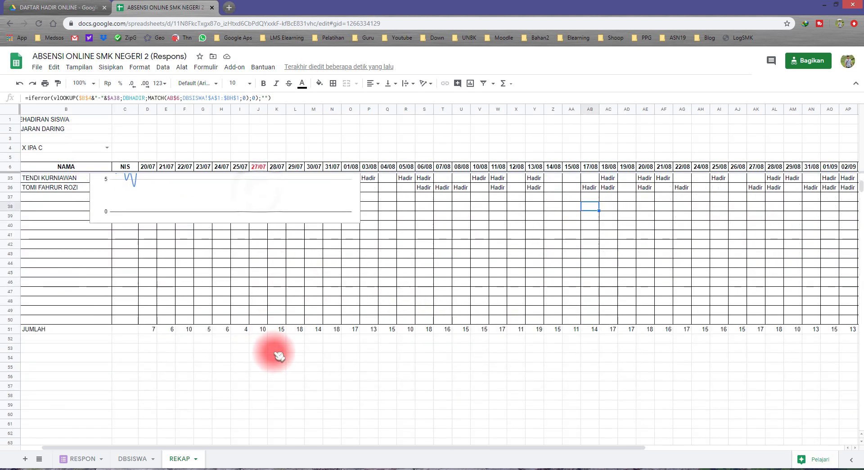
{"action": "left_click_drag", "start_coordinate": [359, 219], "coordinate": [299, 362]}
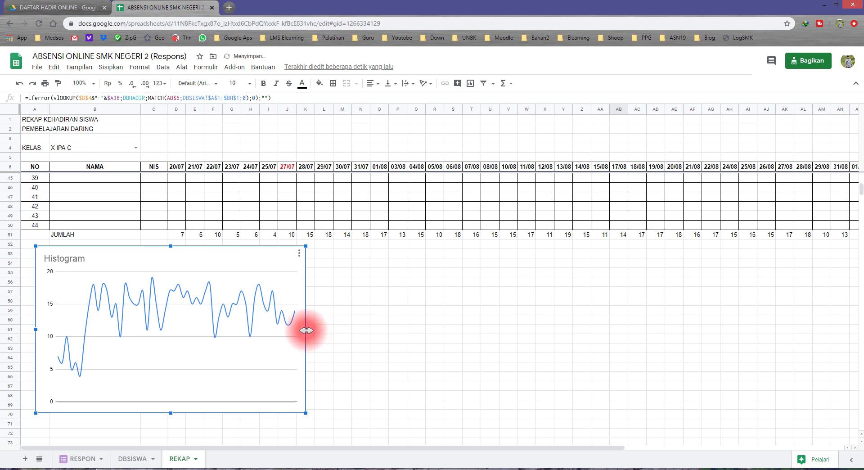
Step: Widen the chart below the JUMLAH row so it extends to column AF
{"action": "left_click_drag", "start_coordinate": [306, 331], "coordinate": [704, 361]}
{"action": "left_click", "coordinate": [767, 340]}
{"action": "left_click", "coordinate": [611, 311]}
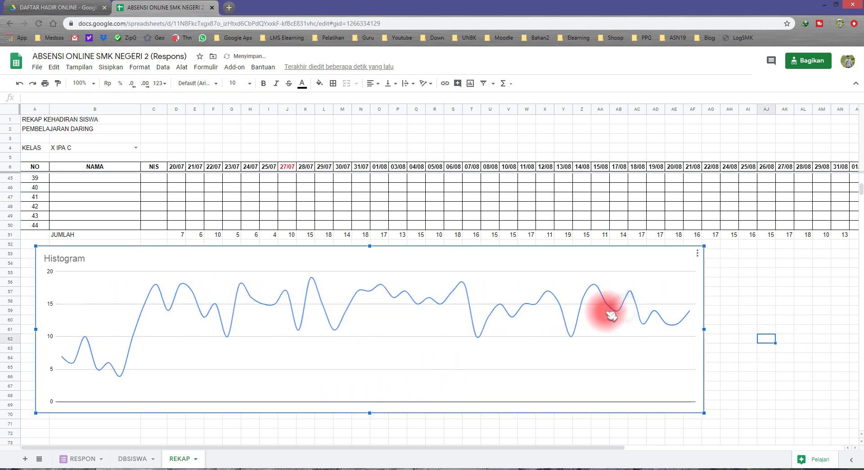
{"action": "left_click", "coordinate": [698, 256]}
{"action": "left_click", "coordinate": [768, 274]}
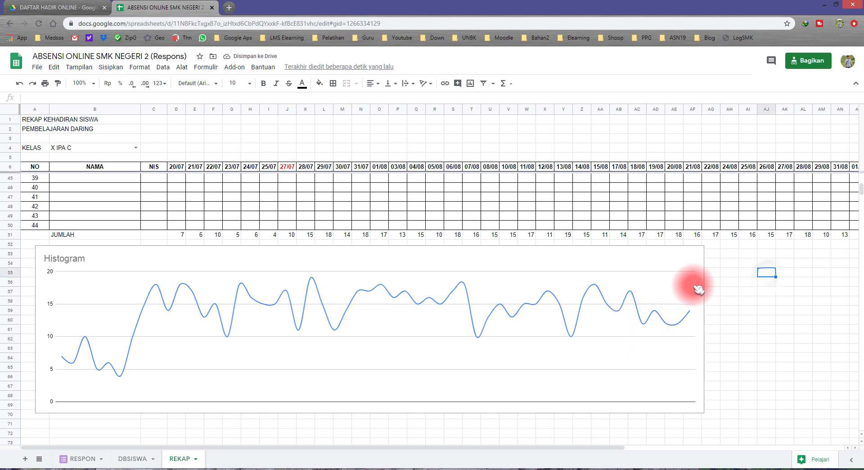
Step: Open the chart for editing and try the stacked area (Diagram area bertumpuk) and plain line (Diagram garis) types
{"action": "left_click", "coordinate": [690, 267]}
{"action": "left_click", "coordinate": [698, 255]}
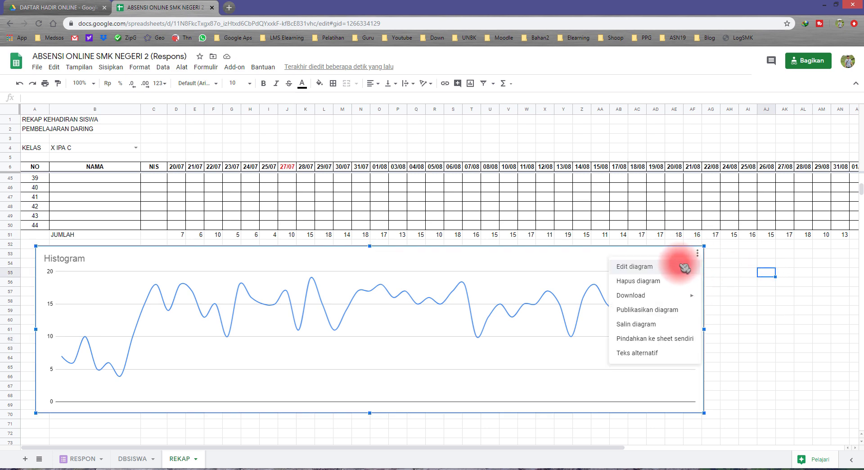
{"action": "left_click", "coordinate": [685, 267]}
{"action": "left_click", "coordinate": [733, 151]}
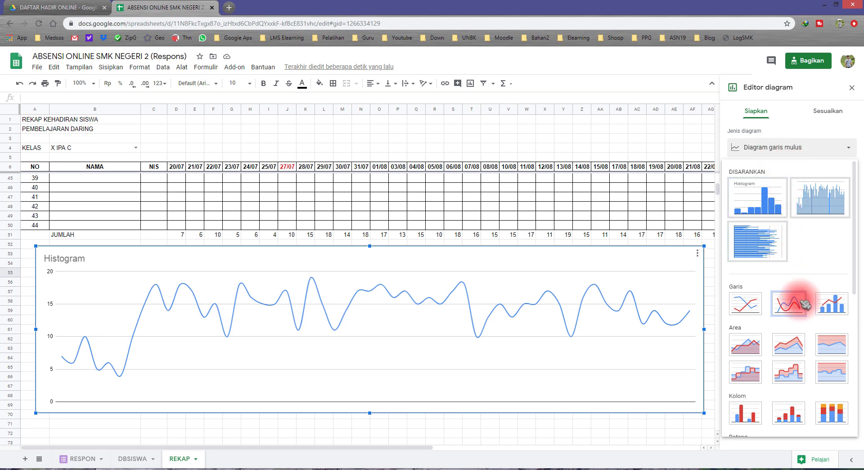
{"action": "left_click", "coordinate": [794, 340]}
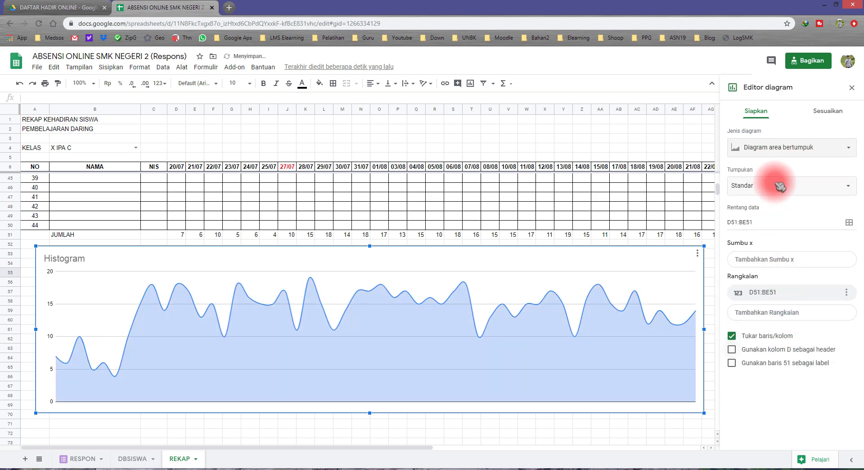
{"action": "left_click", "coordinate": [833, 182]}
{"action": "left_click", "coordinate": [765, 148]}
{"action": "left_click", "coordinate": [772, 303]}
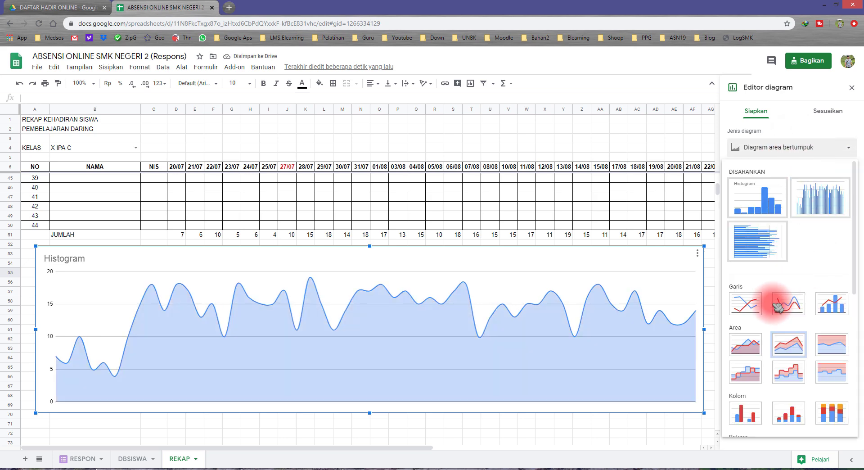
Step: Change the chart type to combination (Diagram kombinasi) and leave the chart editor
{"action": "left_click", "coordinate": [760, 148]}
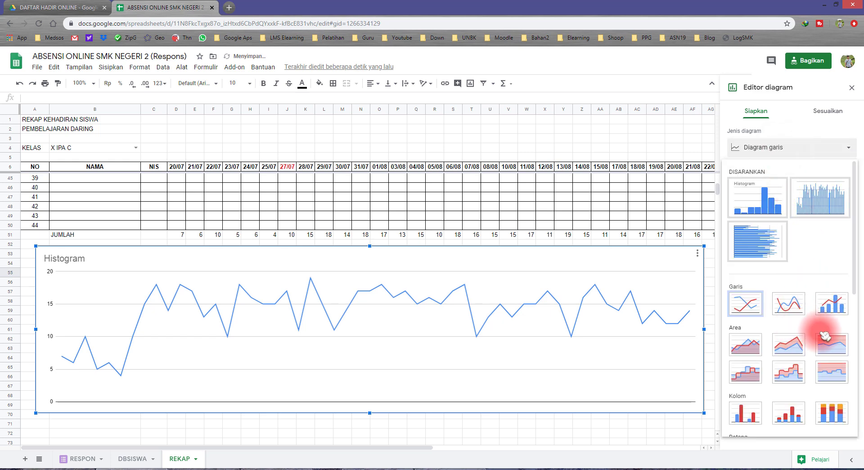
{"action": "left_click", "coordinate": [840, 309]}
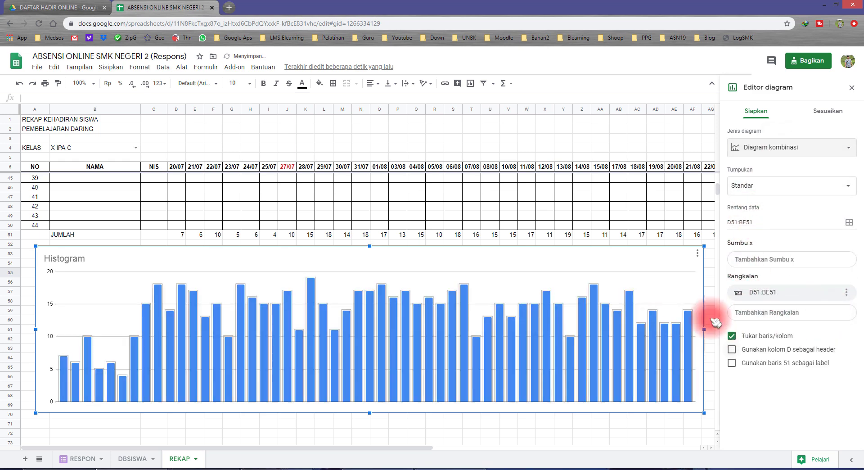
{"action": "left_click", "coordinate": [562, 218]}
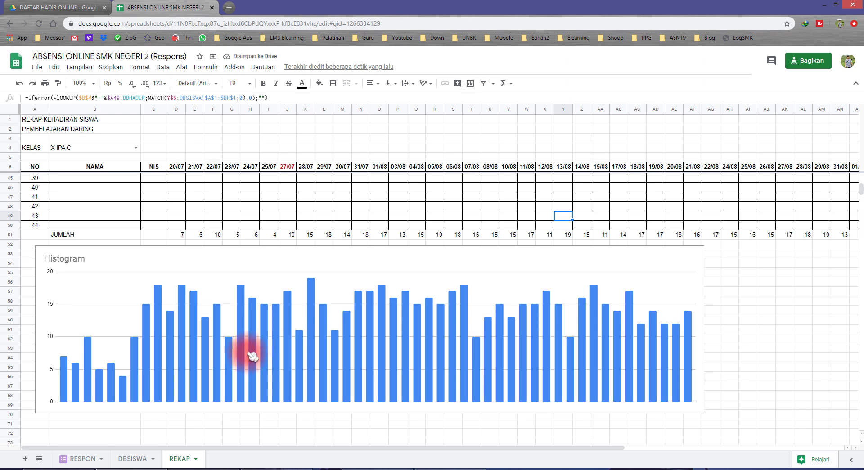
Step: Switch the REKAP class to X IPA A and back to X IPA C to compare the attendance totals and chart
{"action": "scroll", "coordinate": [212, 315], "scroll_direction": "up", "scroll_amount": 8}
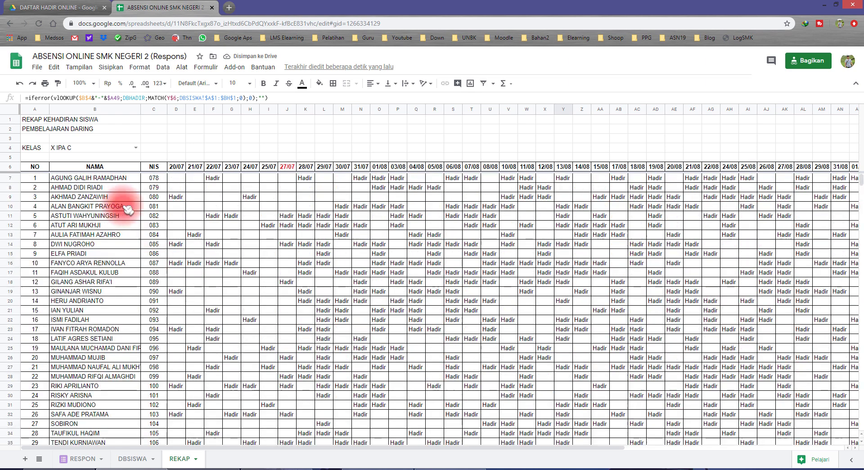
{"action": "scroll", "coordinate": [135, 216], "scroll_direction": "down", "scroll_amount": 5}
{"action": "scroll", "coordinate": [145, 228], "scroll_direction": "down", "scroll_amount": 5}
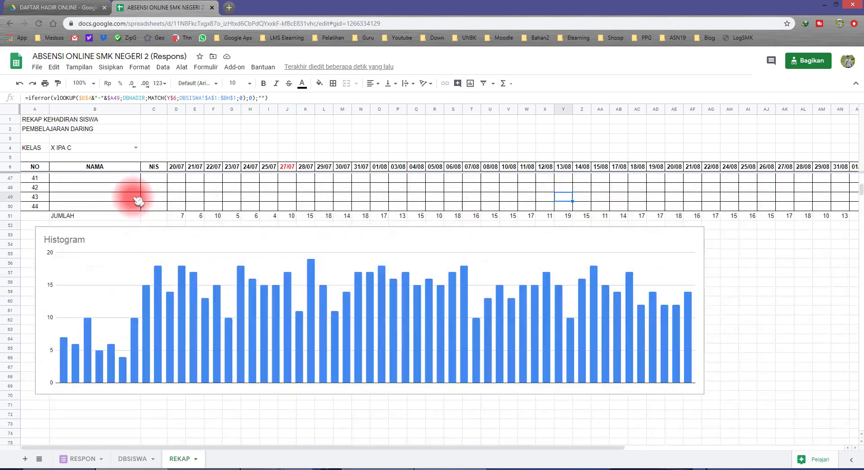
{"action": "left_click", "coordinate": [137, 148]}
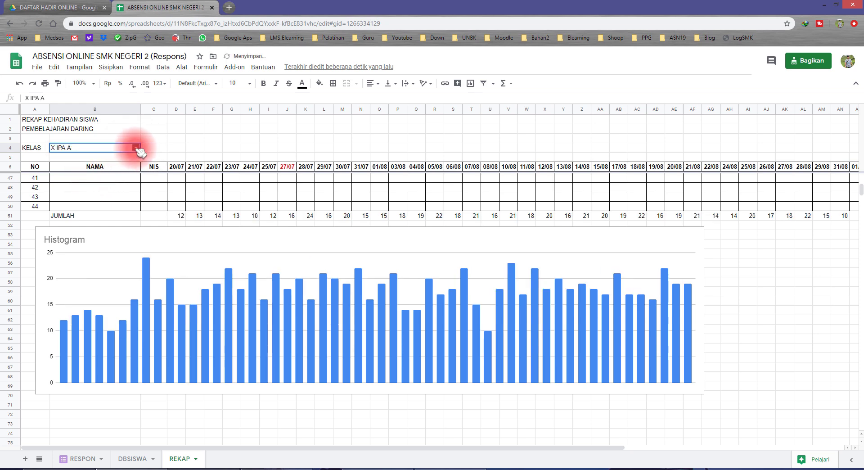
{"action": "left_click", "coordinate": [137, 148]}
{"action": "left_click", "coordinate": [94, 183]}
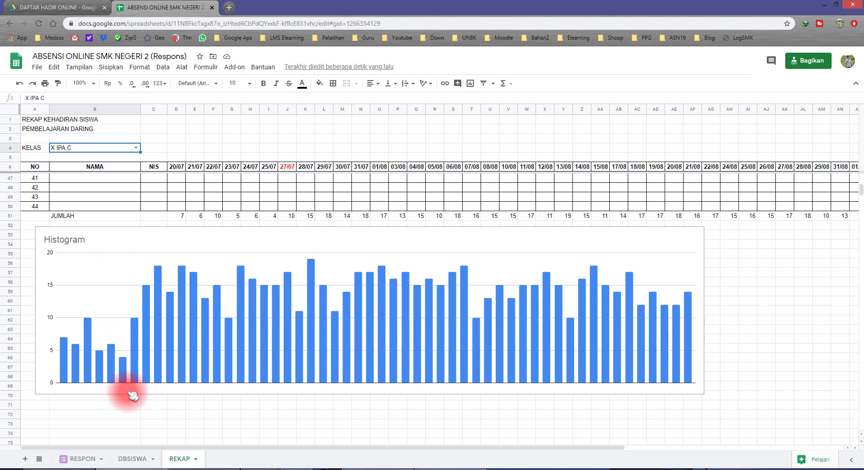
Step: Add the date row REKAP!D6:BE6 as the chart's X axis and leave the chart editor
{"action": "left_click", "coordinate": [108, 242]}
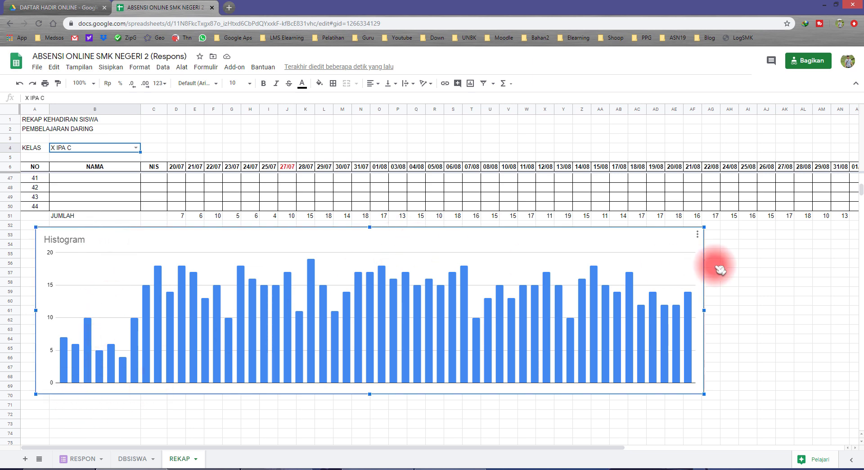
{"action": "left_click", "coordinate": [697, 234]}
{"action": "left_click", "coordinate": [682, 248]}
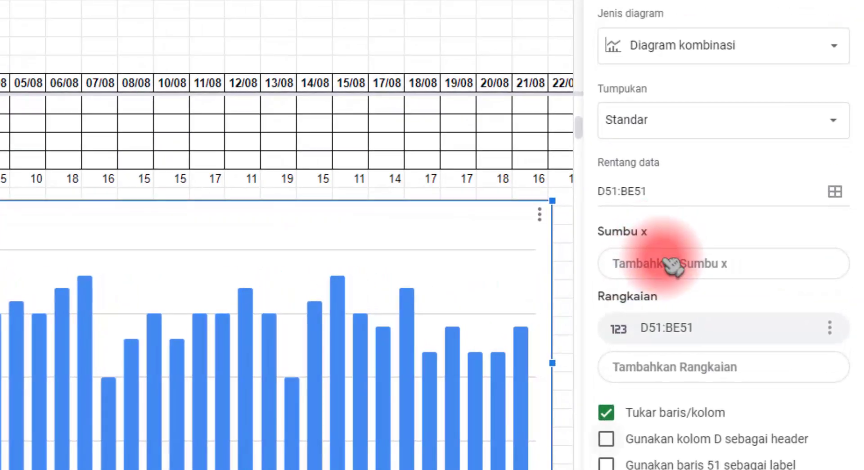
{"action": "left_click", "coordinate": [764, 262]}
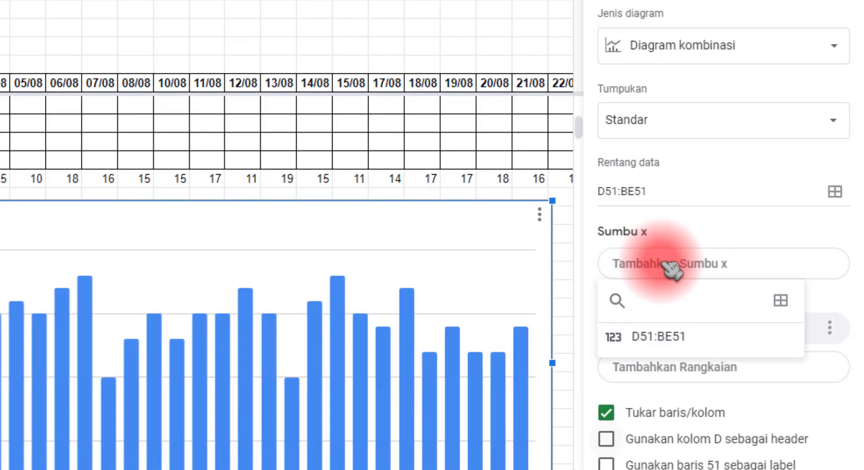
{"action": "left_click", "coordinate": [781, 301]}
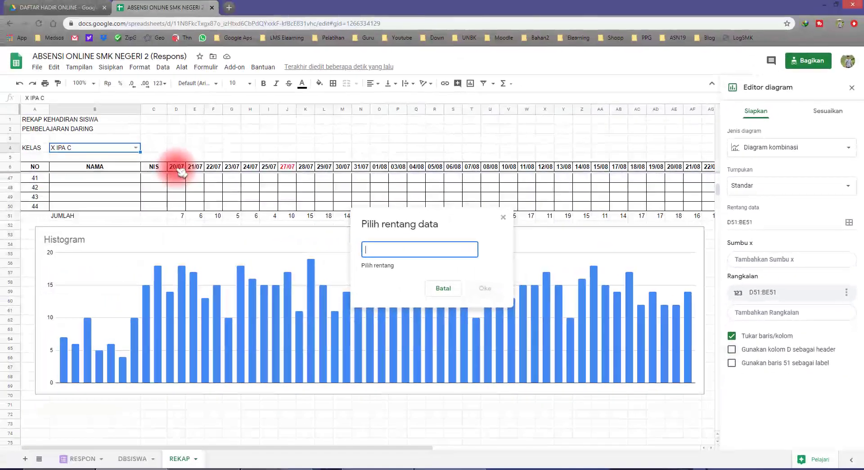
{"action": "left_click_drag", "start_coordinate": [177, 170], "coordinate": [704, 171]}
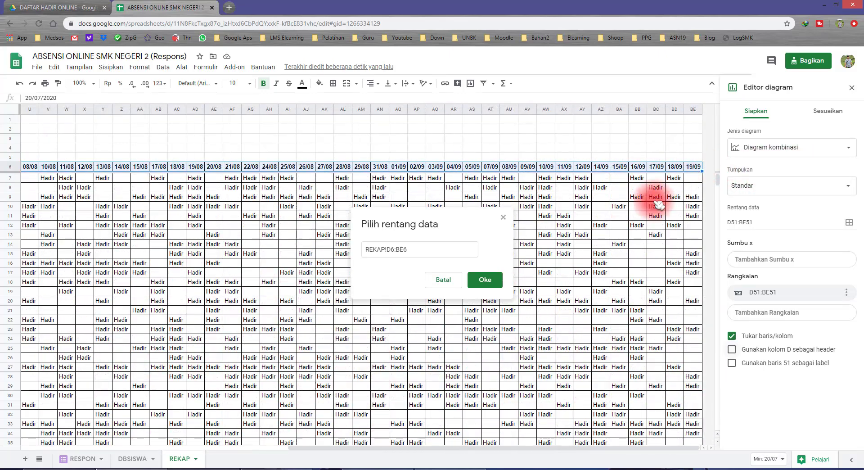
{"action": "left_click", "coordinate": [484, 280]}
{"action": "scroll", "coordinate": [310, 312], "scroll_direction": "down", "scroll_amount": 6}
{"action": "scroll", "coordinate": [270, 303], "scroll_direction": "down", "scroll_amount": 5}
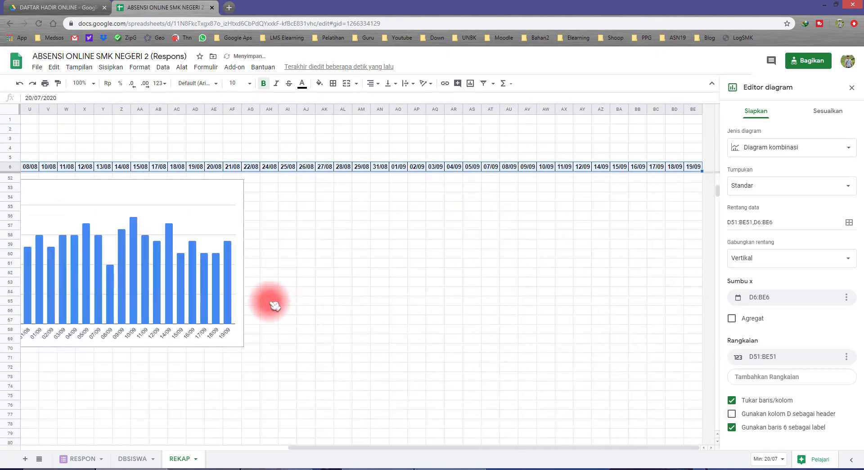
{"action": "left_click", "coordinate": [285, 351]}
{"action": "left_click_drag", "start_coordinate": [294, 447], "coordinate": [96, 445]}
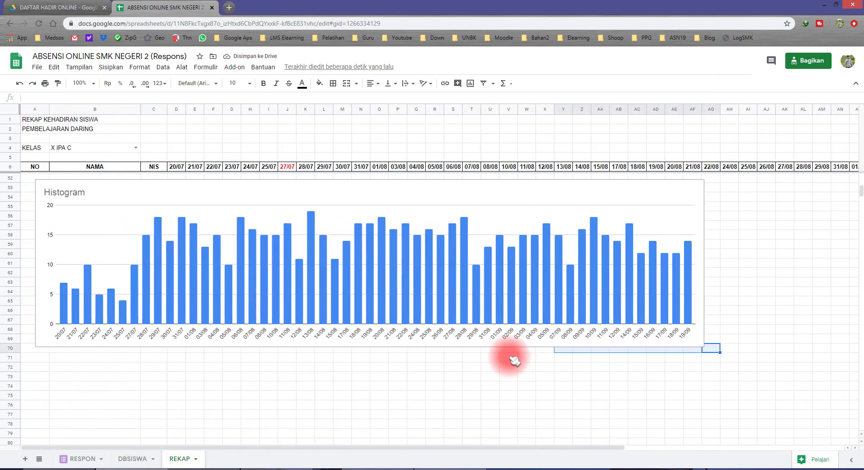
{"action": "left_click", "coordinate": [561, 396]}
Step: Add a new sheet to the workbook and name it TOTAL
{"action": "scroll", "coordinate": [241, 377], "scroll_direction": "up", "scroll_amount": 10}
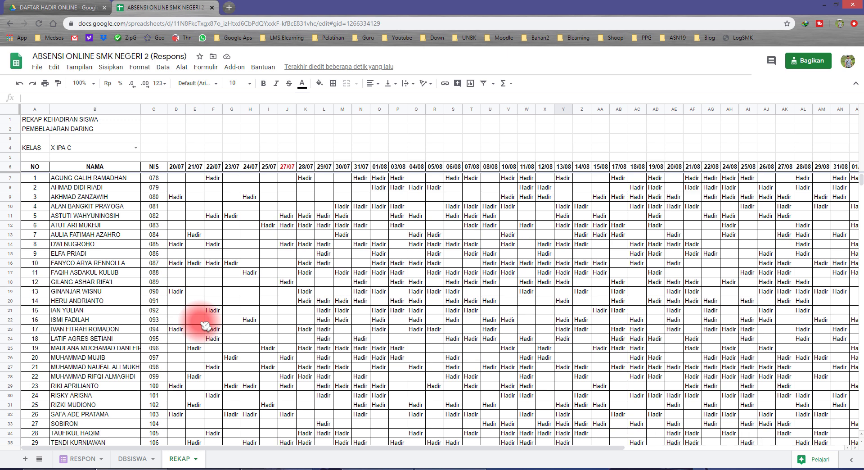
{"action": "scroll", "coordinate": [210, 383], "scroll_direction": "down", "scroll_amount": 3}
{"action": "scroll", "coordinate": [210, 384], "scroll_direction": "up", "scroll_amount": 3}
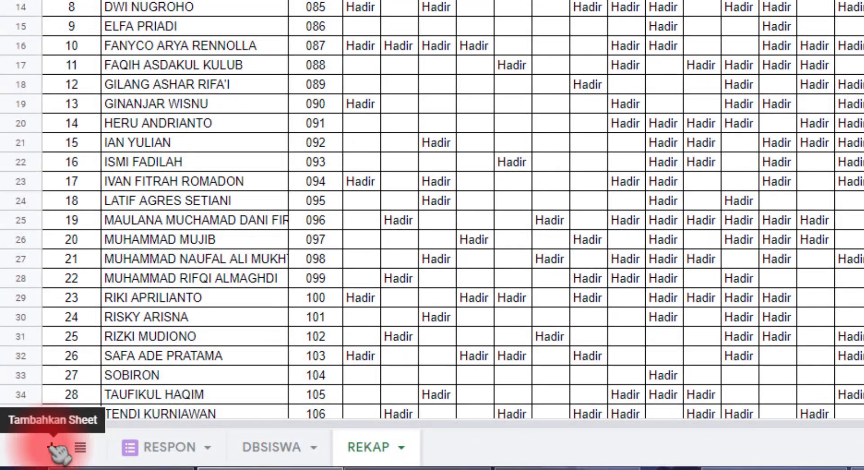
{"action": "left_click", "coordinate": [51, 447]}
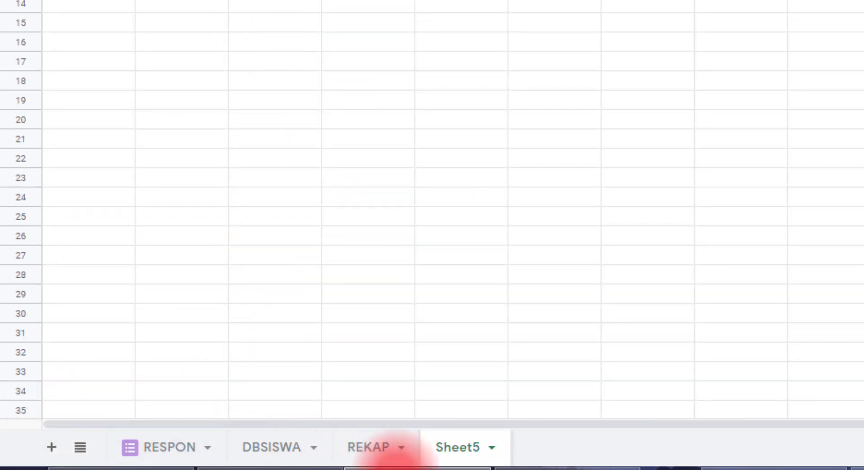
{"action": "double_click", "coordinate": [464, 446]}
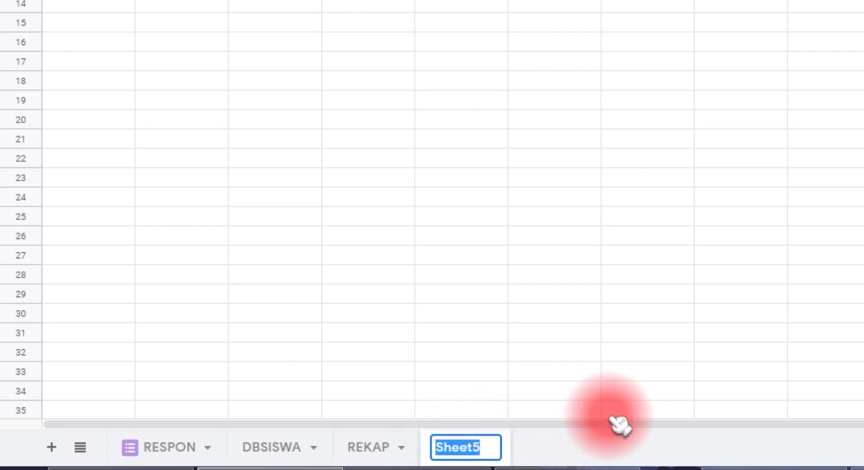
{"action": "type", "text": "TOLA"}
{"action": "key", "text": "BackSpace"}
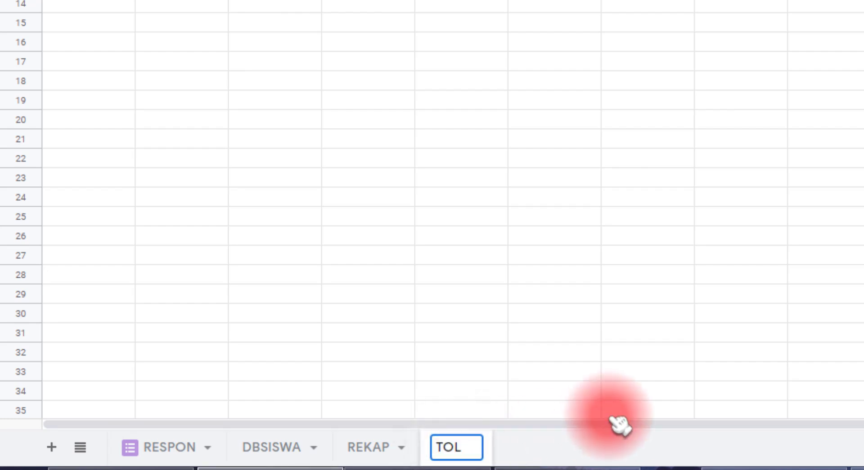
{"action": "key", "text": "BackSpace"}
{"action": "type", "text": "TAL"}
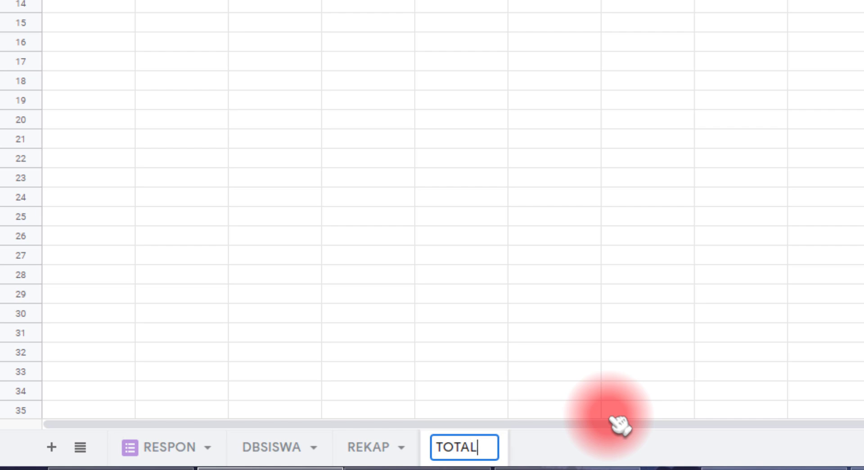
{"action": "key", "text": "Return"}
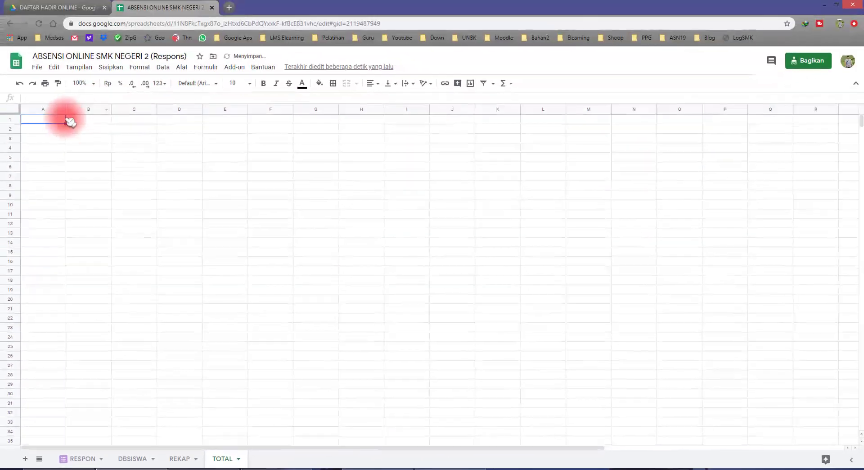
Step: Enter the title REKAP TOTAL KEHADIRAN SEMESTER GANJIL in cell A1 of the TOTAL sheet
{"action": "type", "text": "RE"}
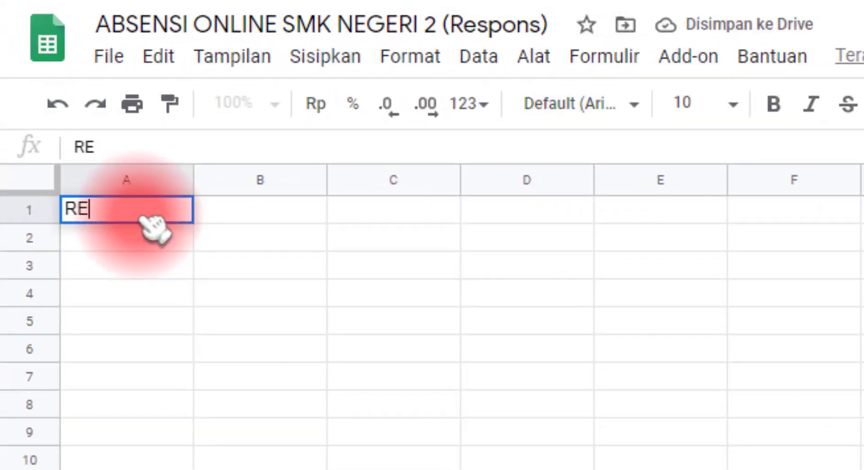
{"action": "type", "text": "KAP TOTA"}
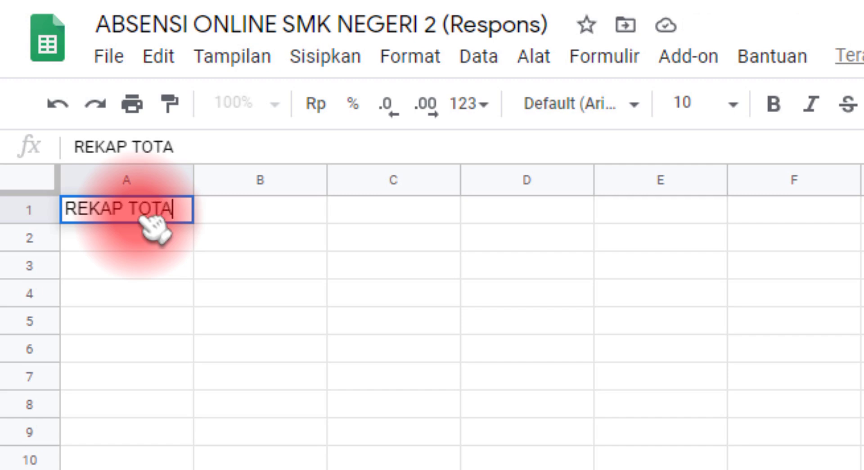
{"action": "type", "text": "L KEHADIRAN "}
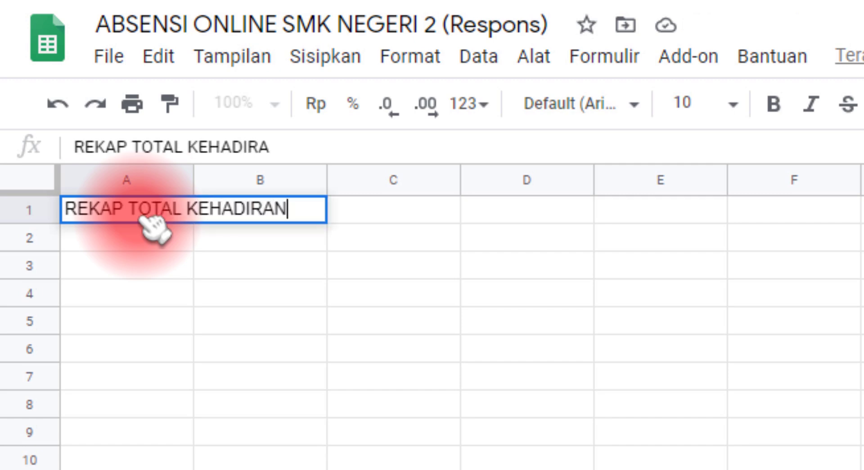
{"action": "type", "text": "SEMESTER"}
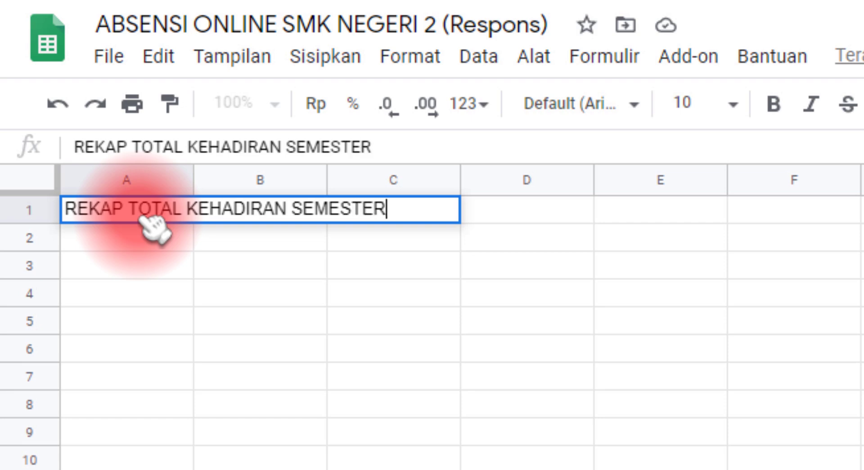
{"action": "type", "text": " GENAP"}
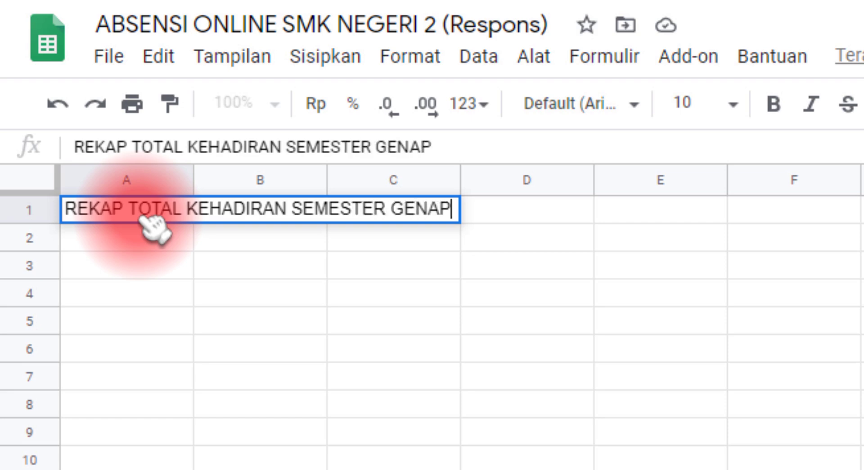
{"action": "key", "text": "BackSpace"}
{"action": "key", "text": "BackSpace"}
{"action": "key", "text": "BackSpace"}
{"action": "key", "text": "BackSpace"}
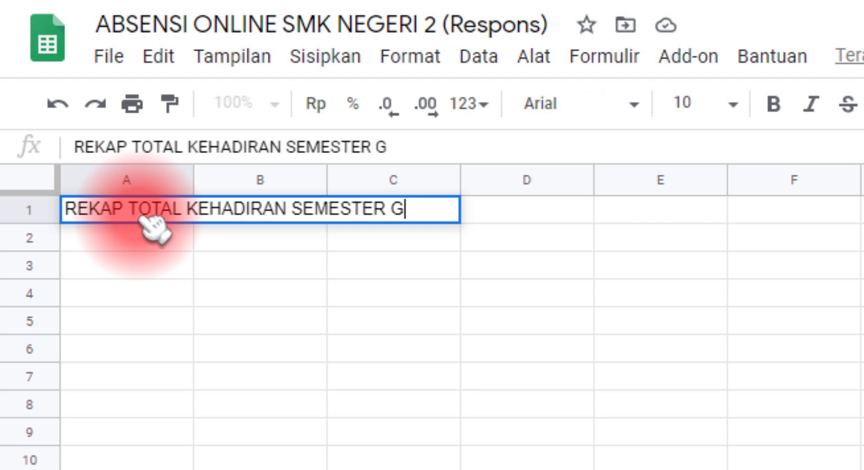
{"action": "key", "text": "Return"}
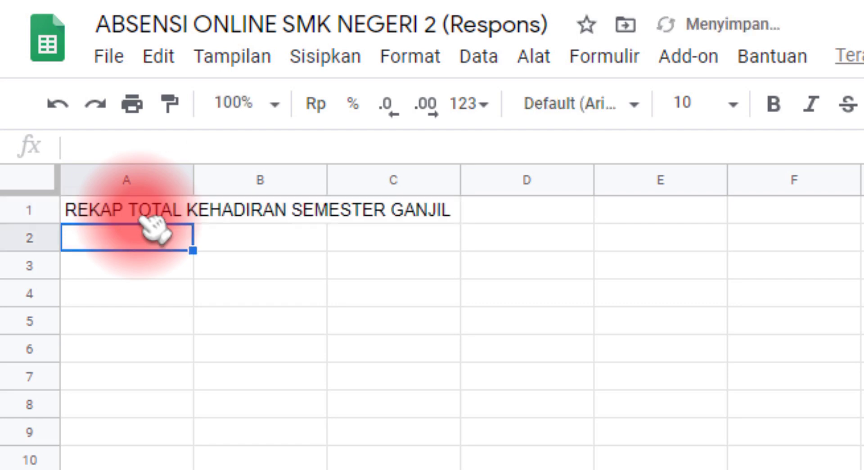
Step: Enter the subtitle MAPEL MATEMATIKA in cell A2
{"action": "type", "text": "MAPEL MA"}
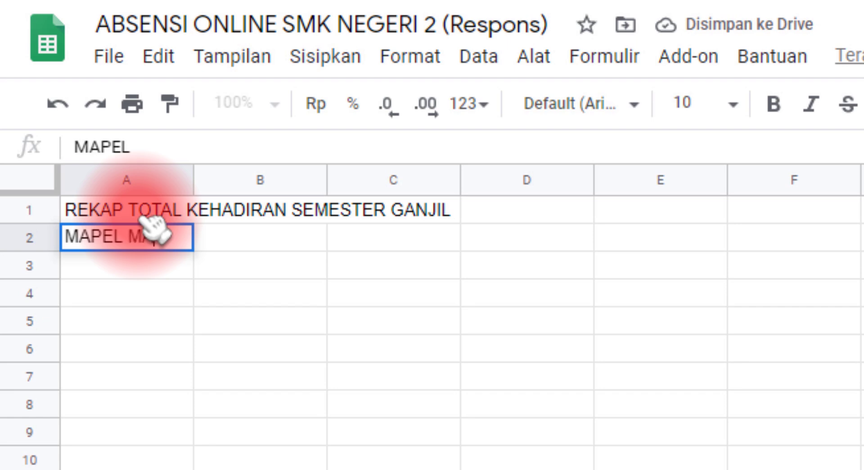
{"action": "type", "text": "TEMATIKA"}
{"action": "key", "text": "Return"}
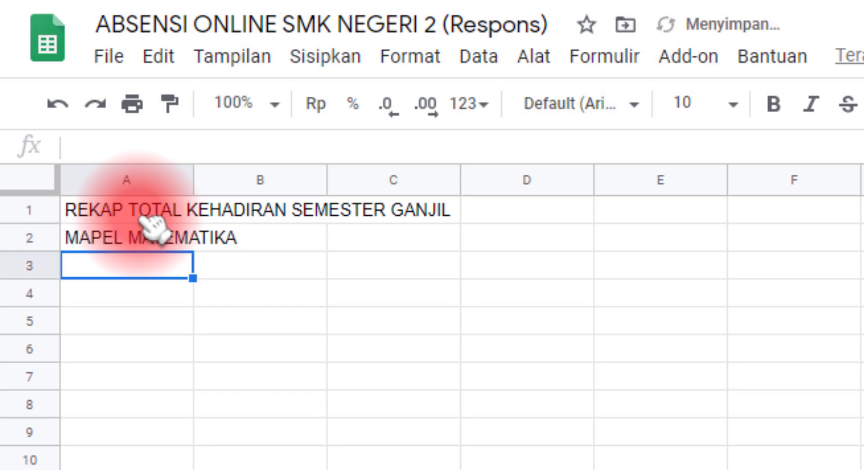
Step: Enter the column headers NO in A4 and KELAS in B4
{"action": "key", "text": "Down"}
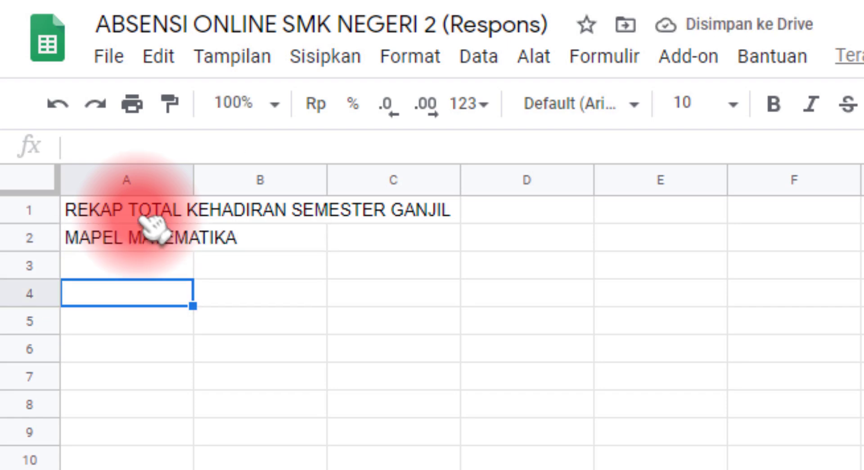
{"action": "type", "text": "NO"}
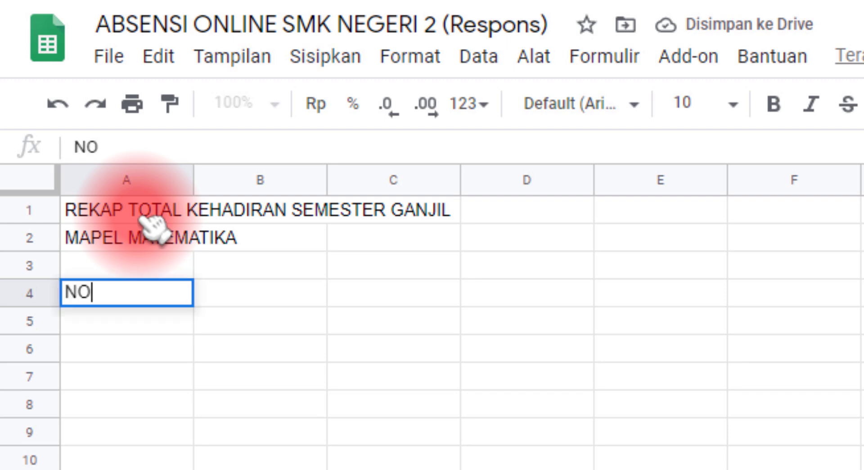
{"action": "key", "text": "Tab"}
{"action": "type", "text": "KELAS"}
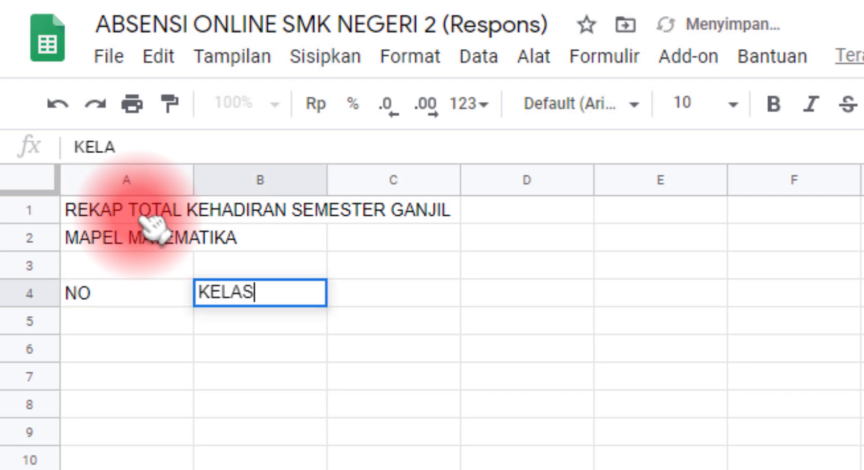
{"action": "key", "text": "Return"}
Step: Number the rows 1, 2 and 3 in cells A5 to A7 under the NO header
{"action": "key", "text": "Left"}
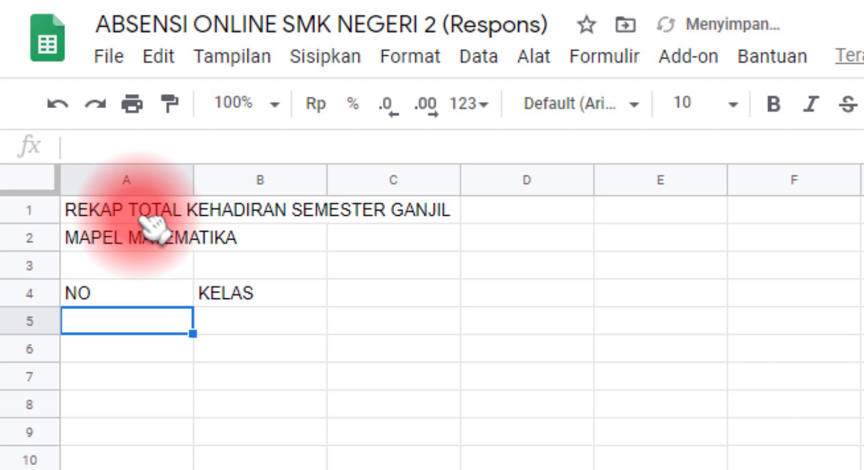
{"action": "type", "text": "1"}
{"action": "key", "text": "Return"}
{"action": "type", "text": "2"}
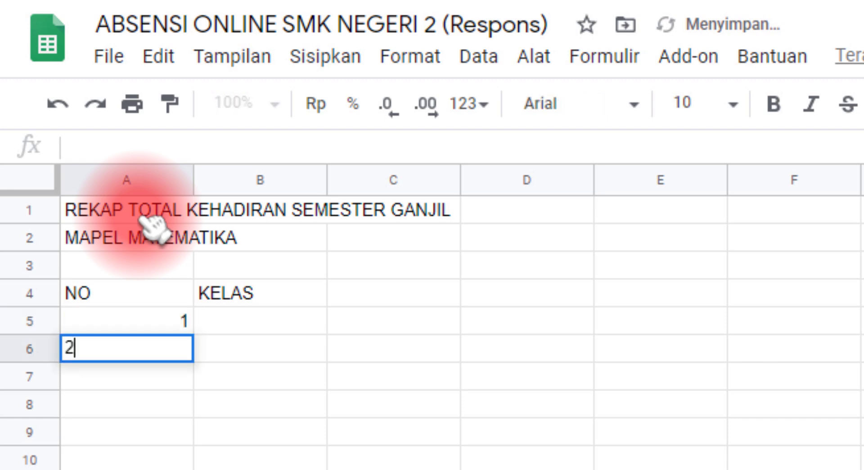
{"action": "key", "text": "Return"}
{"action": "type", "text": "3"}
{"action": "key", "text": "Return"}
{"action": "type", "text": "4"}
{"action": "key", "text": "Escape"}
Step: Enter the class names X IPA A, X IPA B and X IPA C in cells B5 to B7 under the KELAS header
{"action": "key", "text": "Up"}
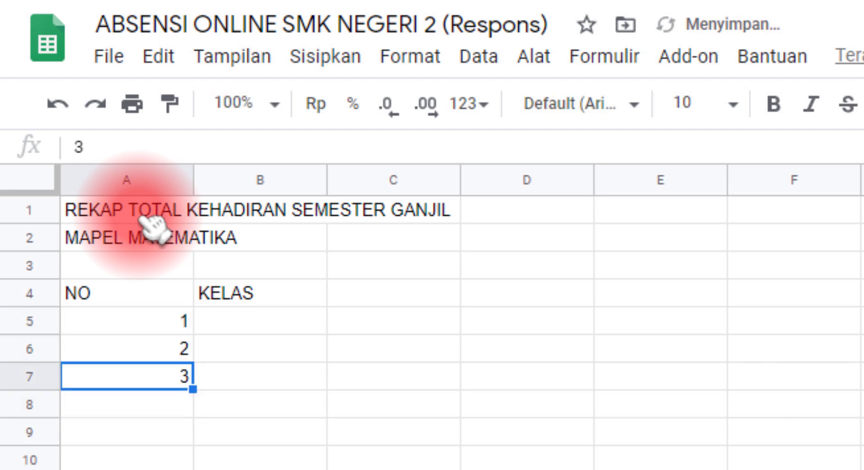
{"action": "key", "text": "Up"}
{"action": "key", "text": "Up"}
{"action": "key", "text": "Right"}
{"action": "type", "text": "X"}
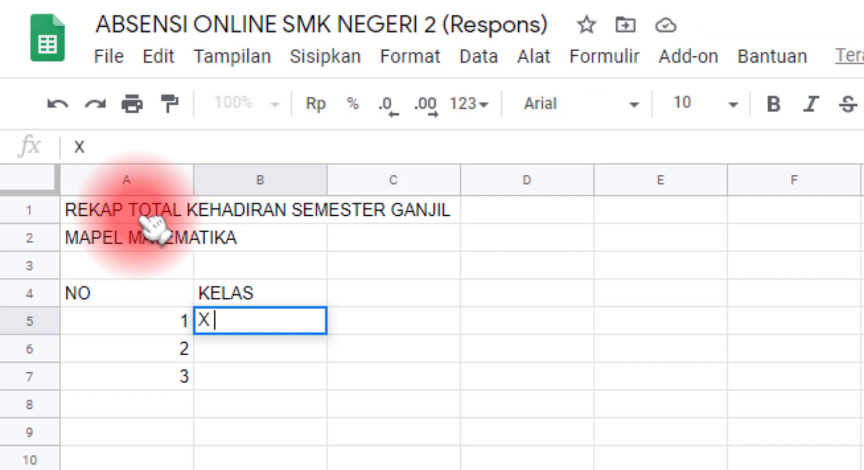
{"action": "type", "text": " PA"}
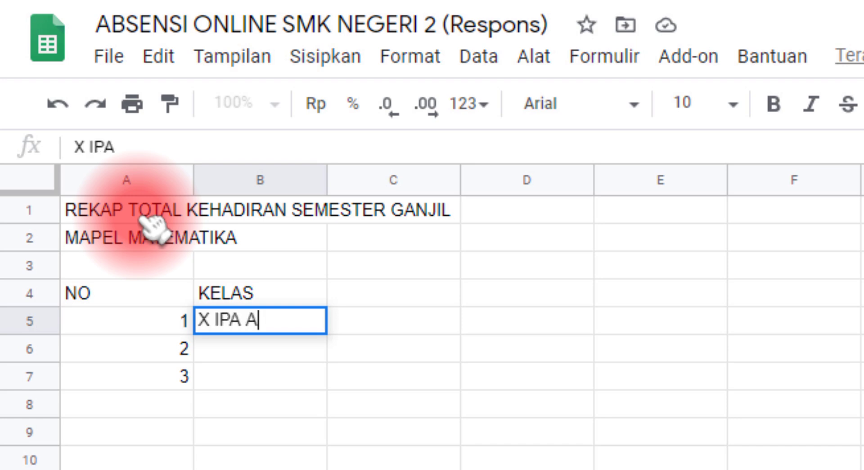
{"action": "key", "text": "Return"}
{"action": "type", "text": "X IPA "}
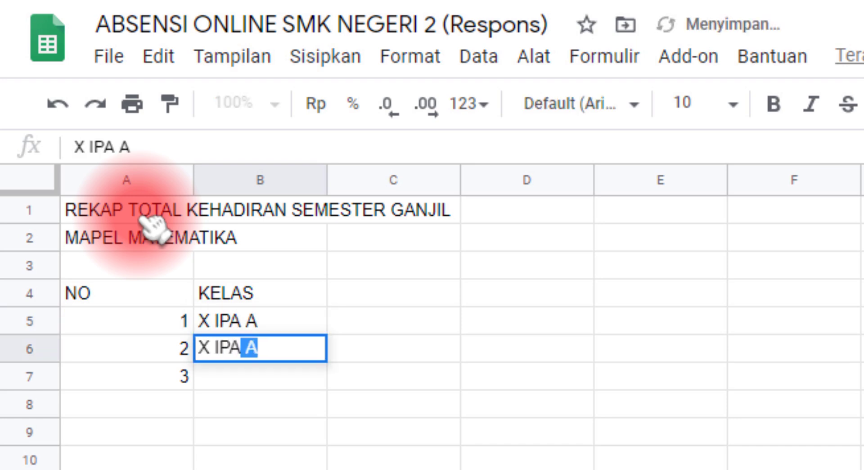
{"action": "type", "text": "B"}
{"action": "key", "text": "Return"}
{"action": "type", "text": "X IPA"}
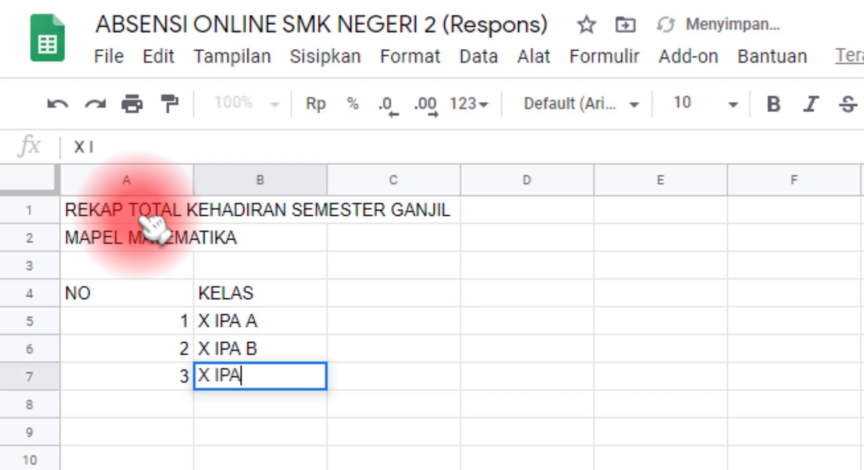
{"action": "type", "text": " C"}
{"action": "key", "text": "Return"}
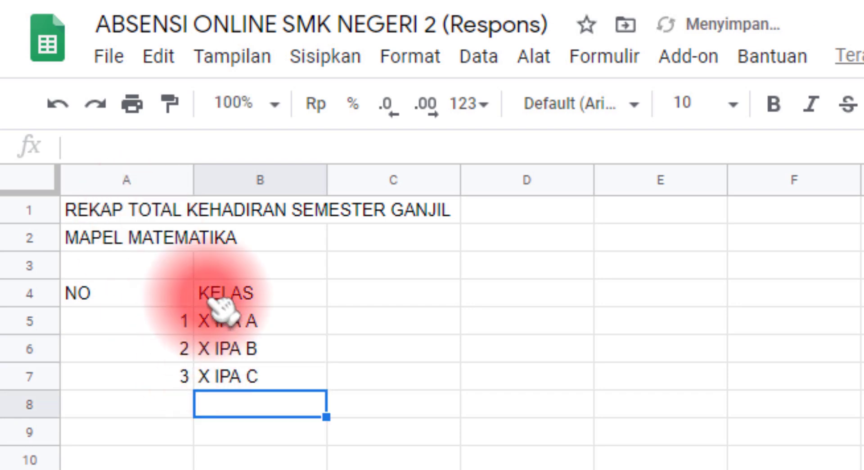
Step: Narrow column A to about half its width and centre the contents of cells A4 to A7
{"action": "left_click_drag", "start_coordinate": [193, 180], "coordinate": [127, 180]}
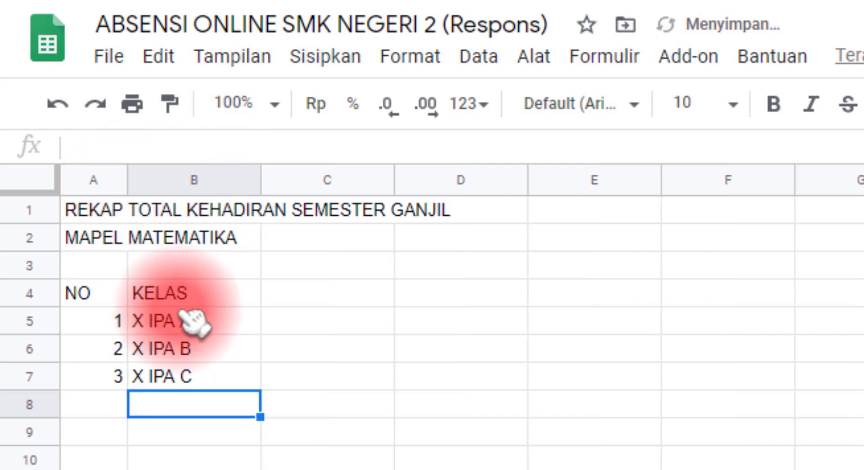
{"action": "left_click_drag", "start_coordinate": [113, 300], "coordinate": [100, 381]}
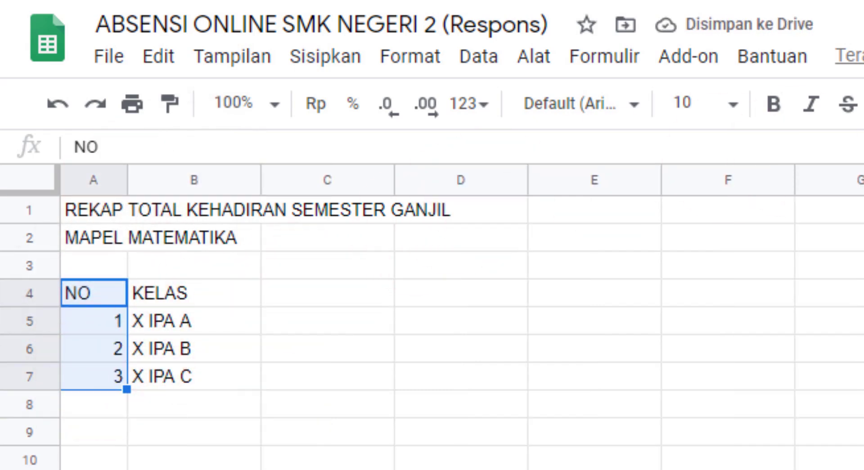
{"action": "key", "text": "ctrl+shift+e"}
{"action": "left_click", "coordinate": [233, 295]}
{"action": "left_click", "coordinate": [303, 295]}
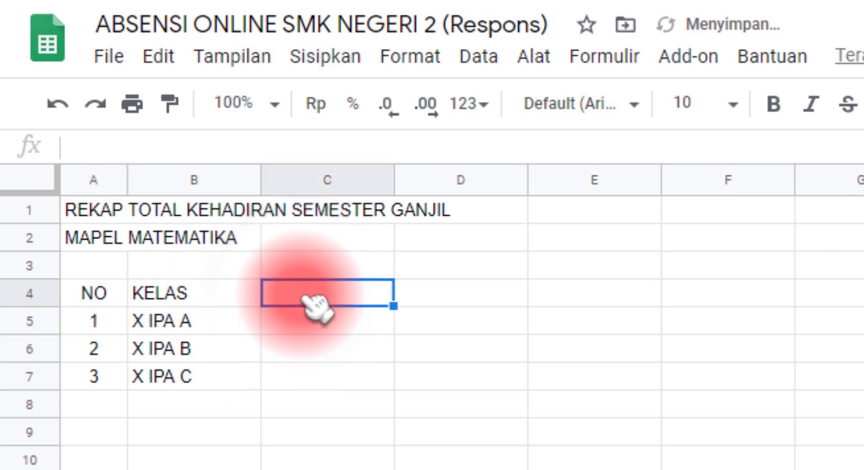
{"action": "left_click", "coordinate": [225, 329]}
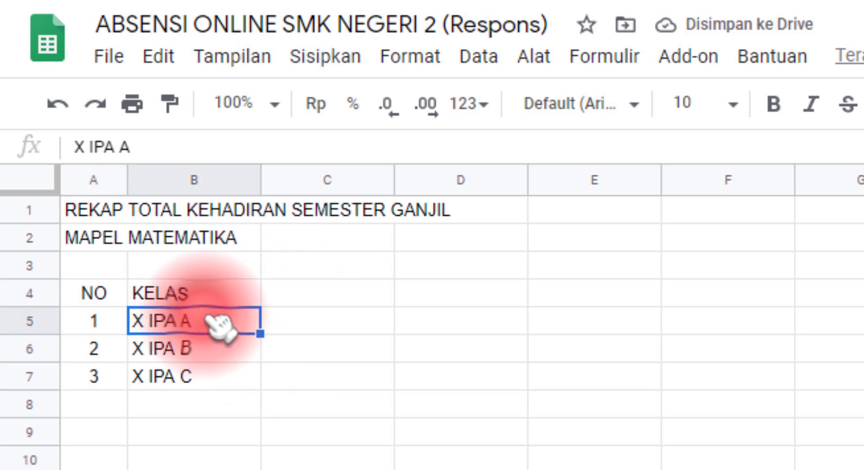
{"action": "left_click", "coordinate": [309, 301]}
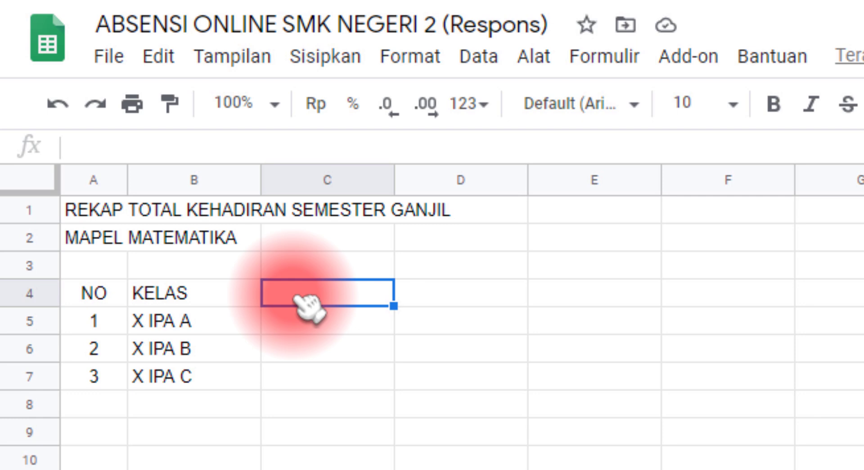
{"action": "left_click", "coordinate": [309, 328]}
{"action": "left_click", "coordinate": [309, 302]}
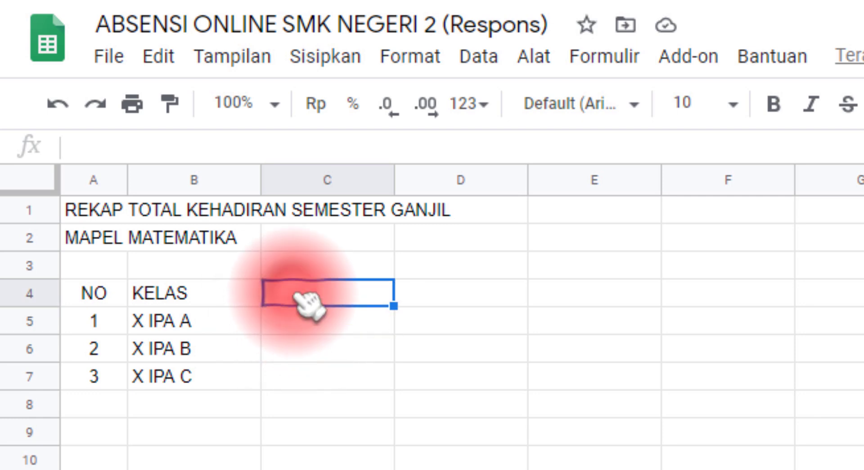
{"action": "left_click", "coordinate": [305, 331]}
{"action": "left_click", "coordinate": [319, 359]}
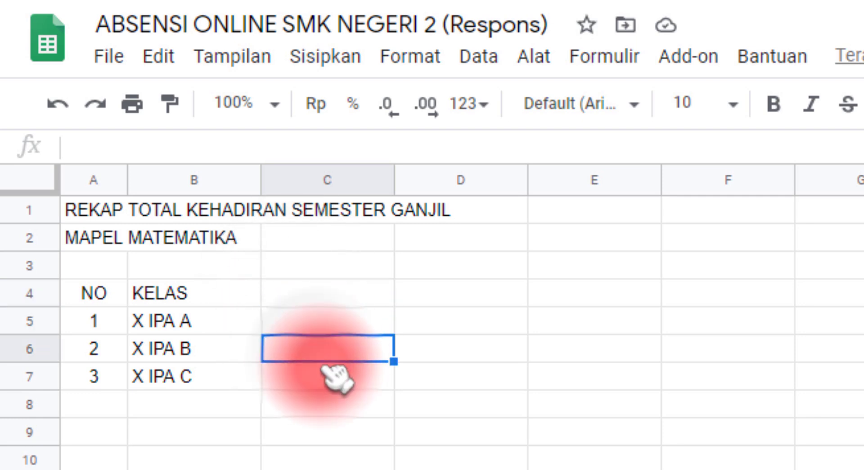
Step: Copy the date headers from 20/07 onward in row 1 of the DBSISWA sheet into the TOTAL sheet, starting at C4
{"action": "left_click", "coordinate": [283, 298]}
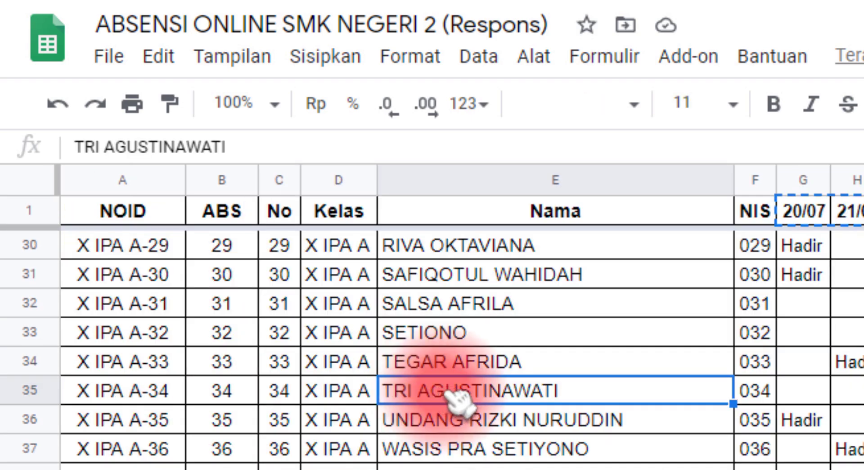
{"action": "scroll", "coordinate": [845, 266], "scroll_direction": "up", "scroll_amount": 8}
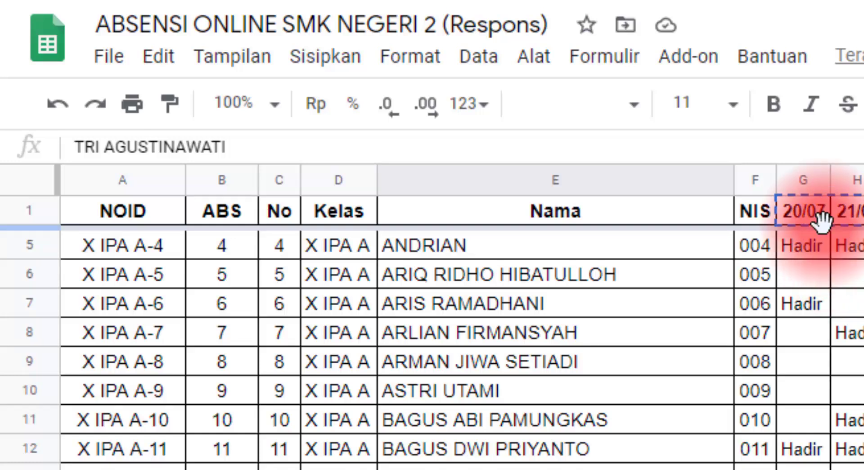
{"action": "left_click", "coordinate": [803, 215]}
{"action": "key", "text": "Left"}
{"action": "key", "text": "Right"}
{"action": "key", "text": "ctrl+shift+Right"}
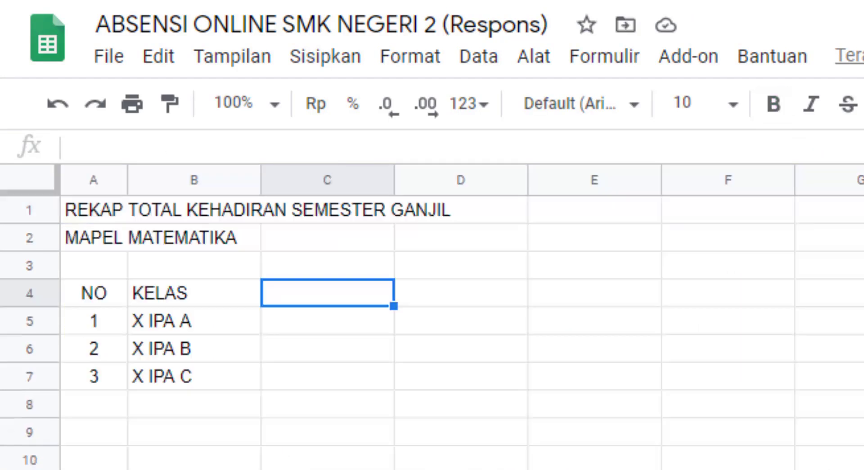
{"action": "left_click", "coordinate": [338, 286]}
{"action": "key", "text": "ctrl+v"}
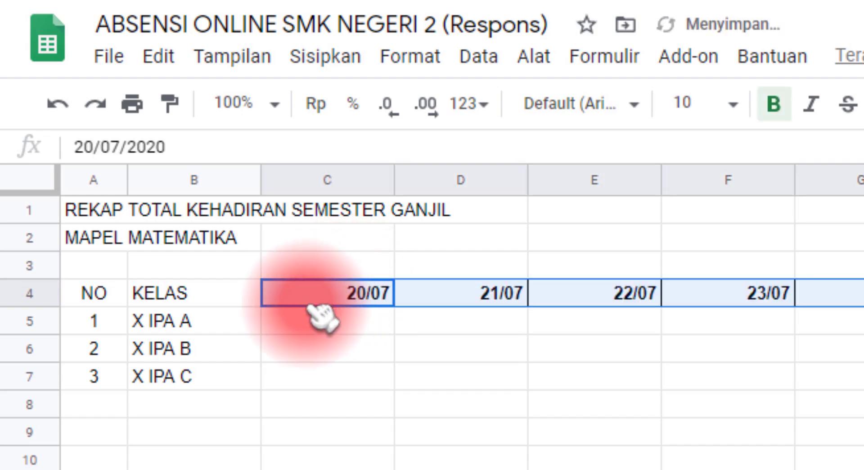
Step: Fit the widths of all date columns from C onward to their contents and set the sheet zoom to 150%
{"action": "left_click", "coordinate": [387, 177]}
{"action": "key", "text": "ctrl+shift+Right"}
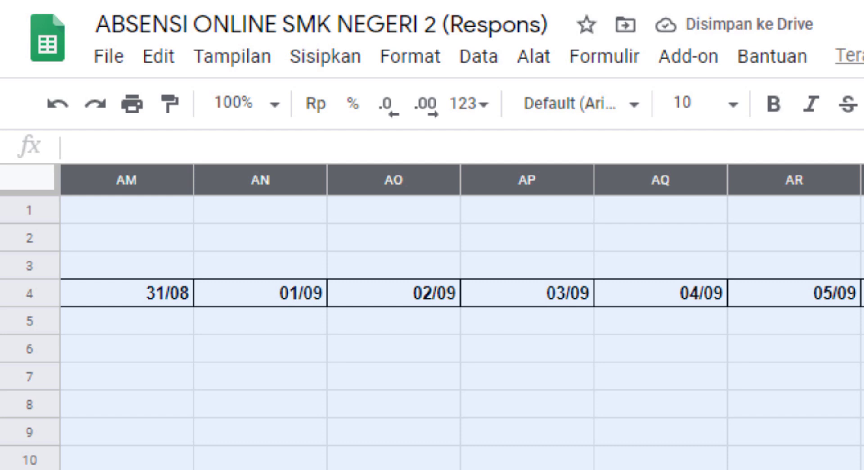
{"action": "double_click", "coordinate": [460, 179]}
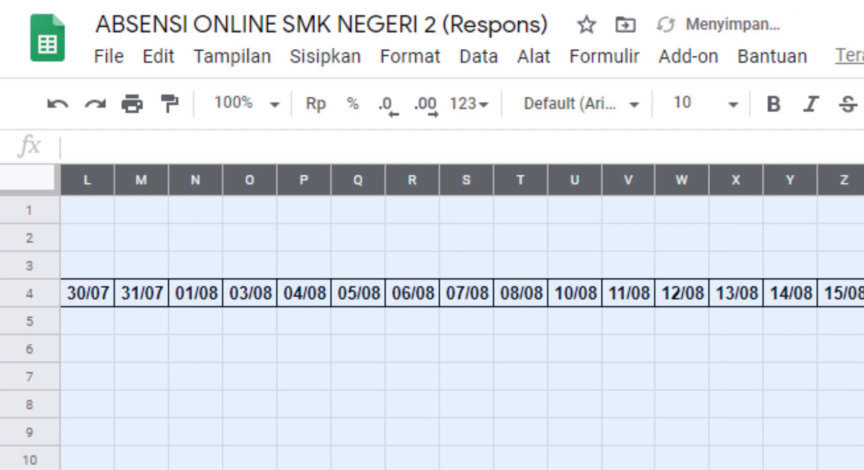
{"action": "scroll", "coordinate": [462, 316], "scroll_direction": "left", "scroll_amount": 10}
{"action": "left_click", "coordinate": [310, 331]}
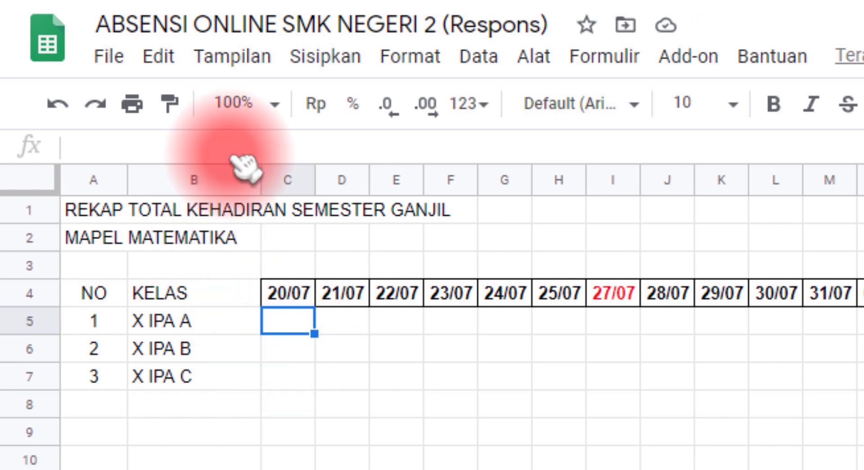
{"action": "left_click", "coordinate": [276, 108]}
{"action": "left_click", "coordinate": [274, 360]}
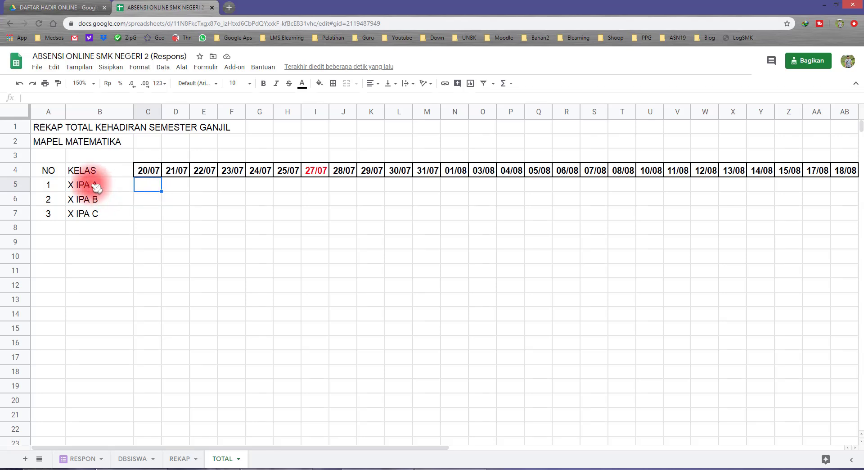
{"action": "left_click", "coordinate": [96, 187]}
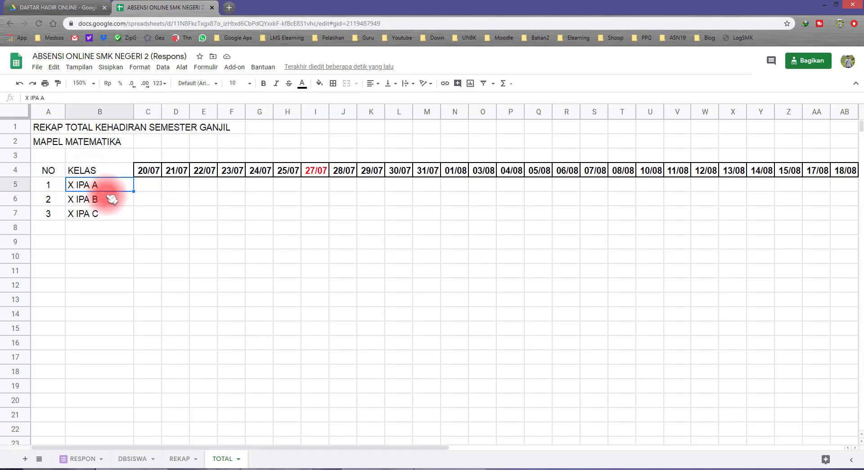
{"action": "left_click", "coordinate": [148, 170]}
{"action": "left_click", "coordinate": [153, 192]}
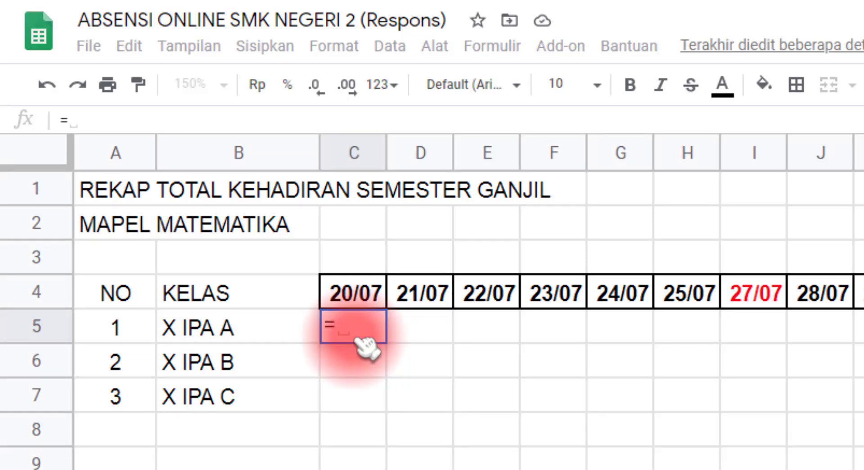
{"action": "key", "text": "Escape"}
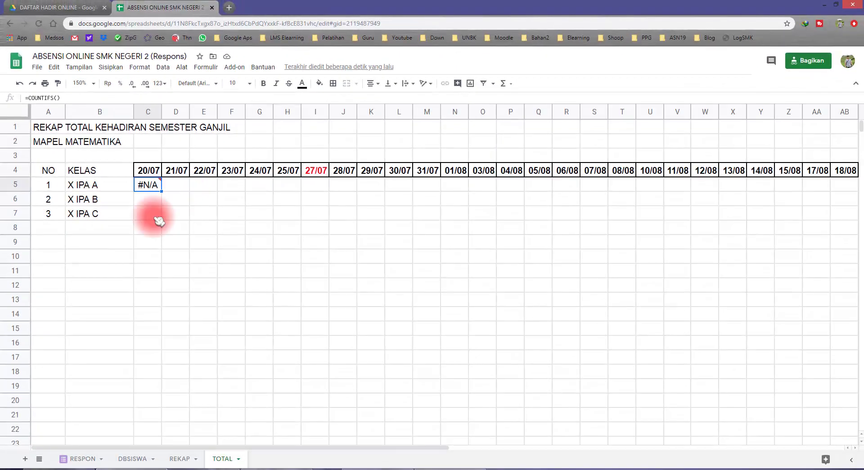
{"action": "key", "text": "Delete"}
Step: Start a COUNTIFS formula in C5 with the Kelas column of DBSISWA as absolute range DBSISWA!$D:$D, followed by a semicolon
{"action": "type", "text": "="}
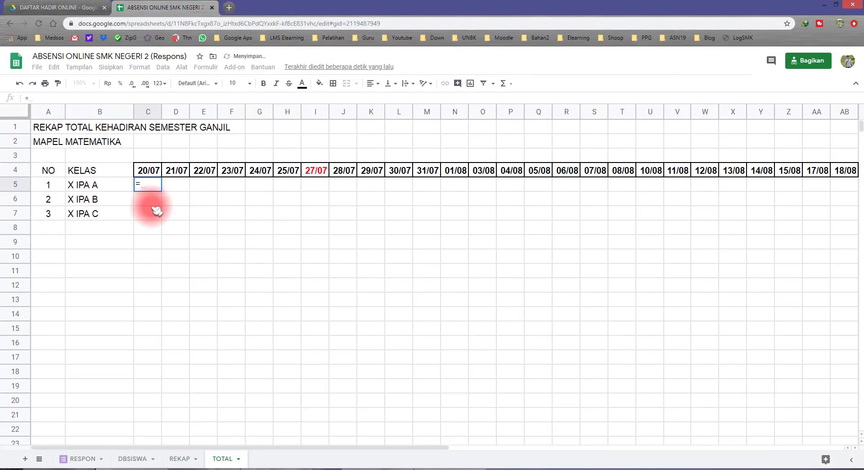
{"action": "type", "text": "COUN"}
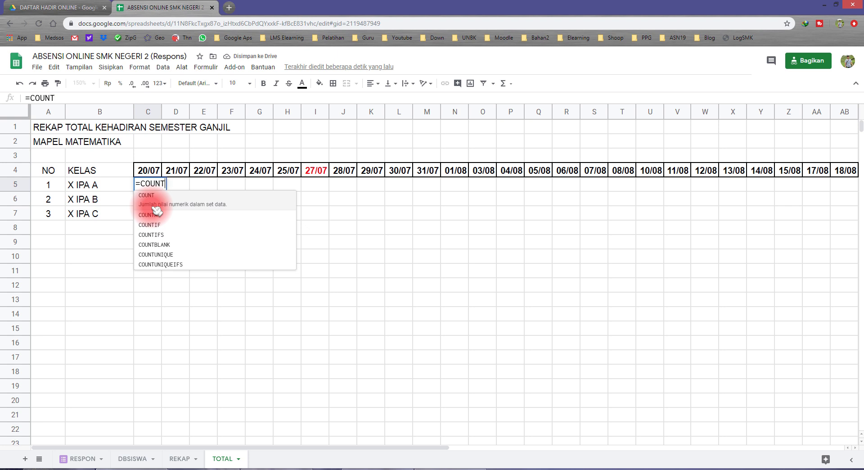
{"action": "type", "text": "T"}
{"action": "left_click", "coordinate": [176, 230]}
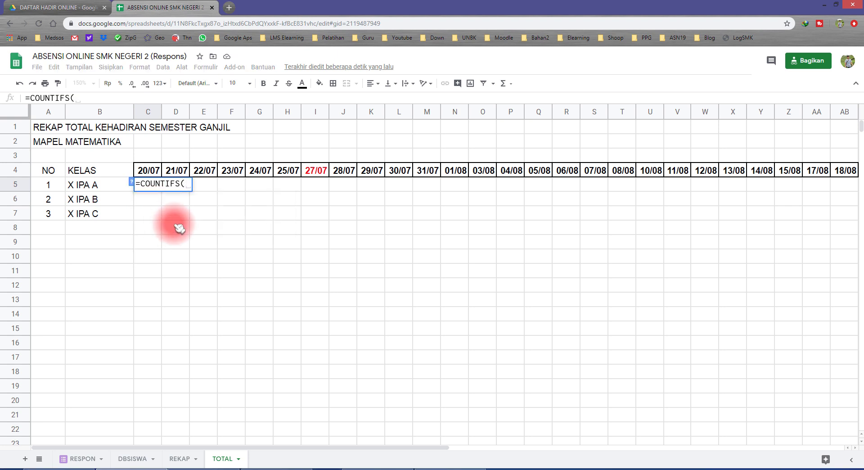
{"action": "left_click", "coordinate": [144, 459]}
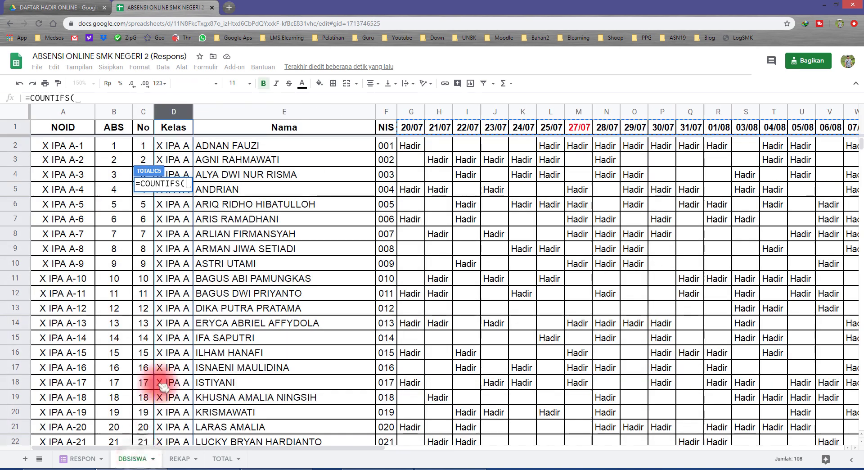
{"action": "left_click", "coordinate": [174, 113]}
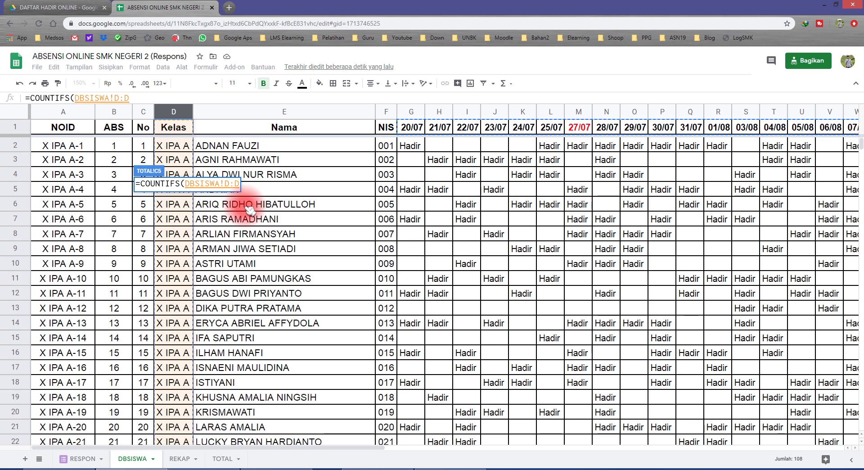
{"action": "key", "text": "F4"}
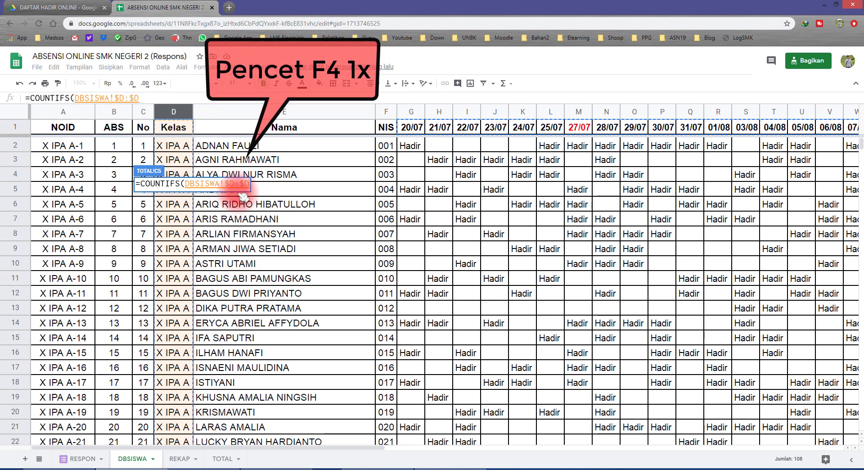
{"action": "type", "text": ";"}
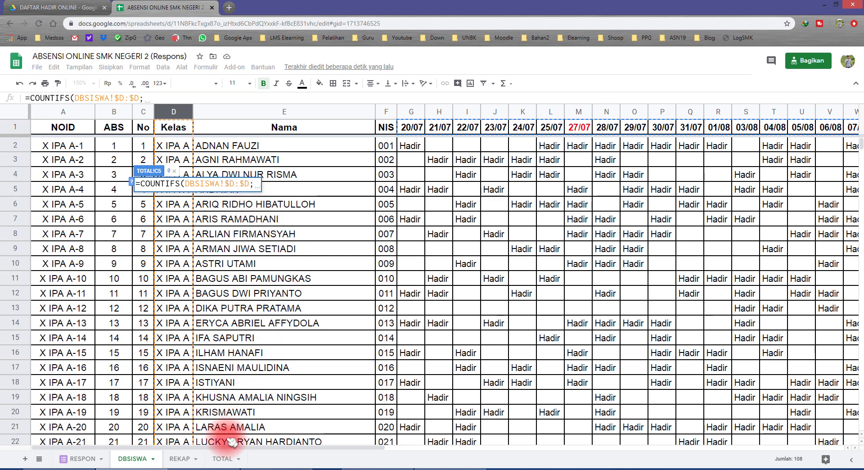
Step: Add the class criterion "="&B5 from the TOTAL sheet to the COUNTIFS formula in C5, followed by a semicolon
{"action": "left_click", "coordinate": [222, 459]}
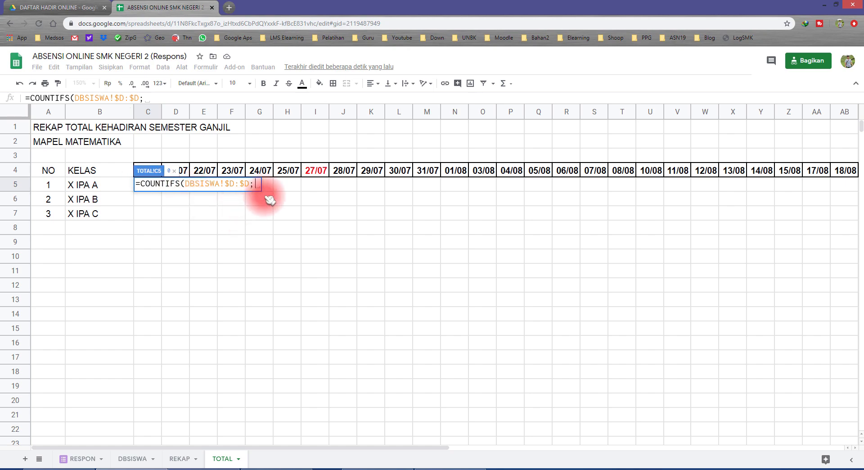
{"action": "type", "text": "\"="}
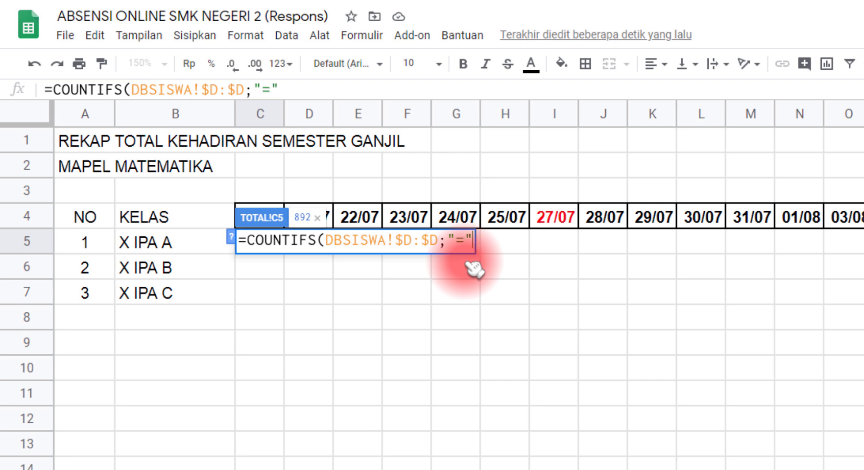
{"action": "type", "text": "&"}
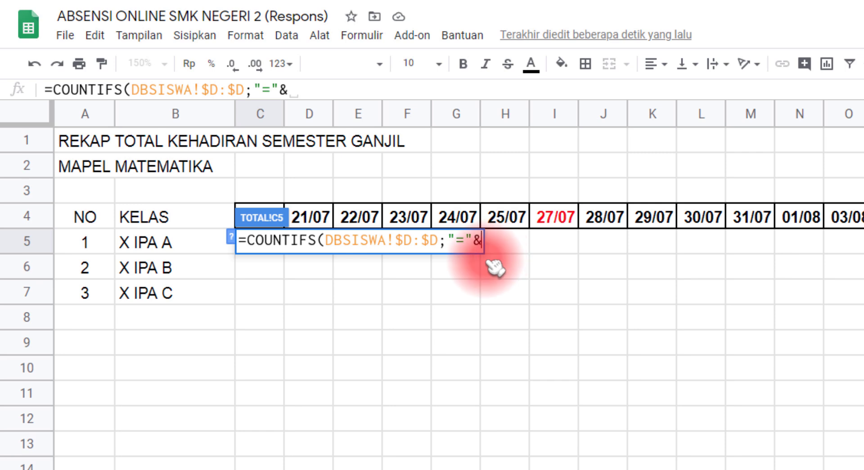
{"action": "left_click", "coordinate": [177, 252]}
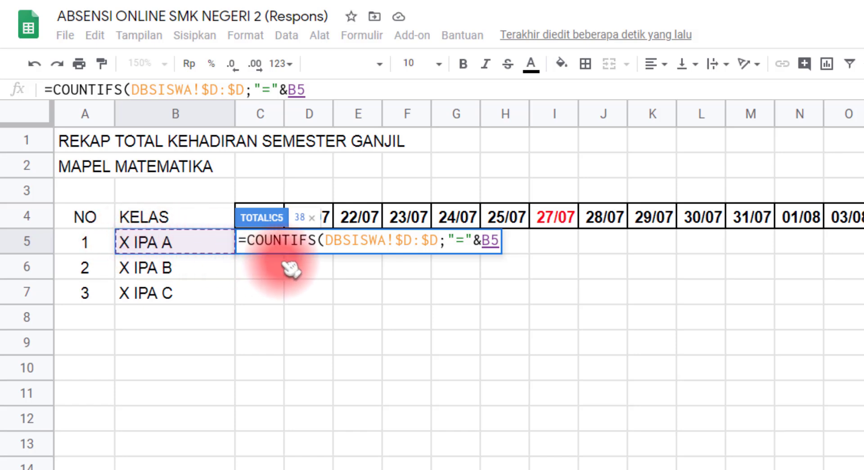
{"action": "type", "text": ";"}
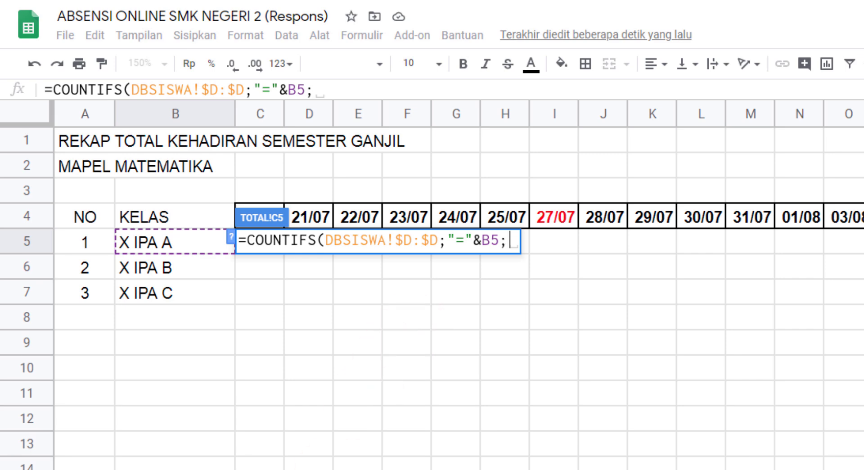
Step: Complete the COUNTIFS formula with the 20/07 column DBSISWA!G:G as second range and "=Hadir" as its criterion
{"action": "left_click", "coordinate": [315, 468]}
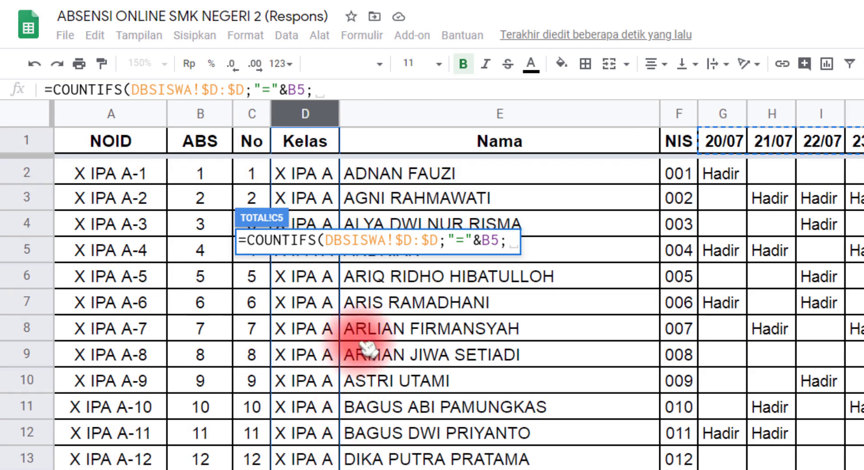
{"action": "left_click", "coordinate": [725, 115]}
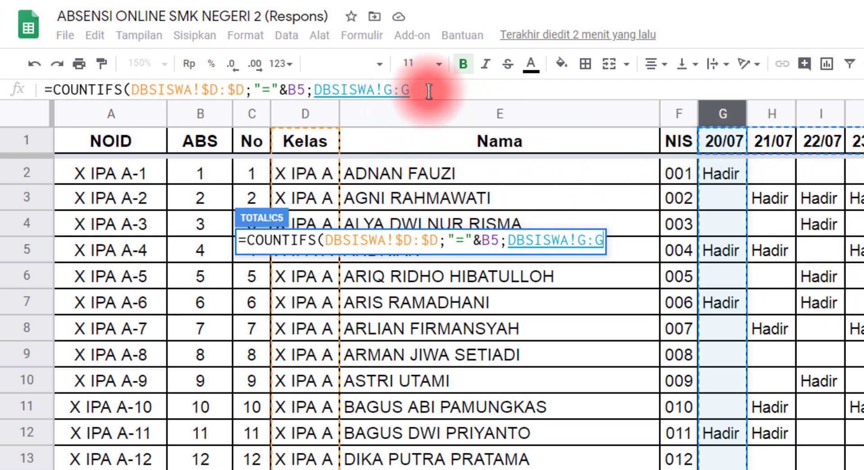
{"action": "type", "text": ";"}
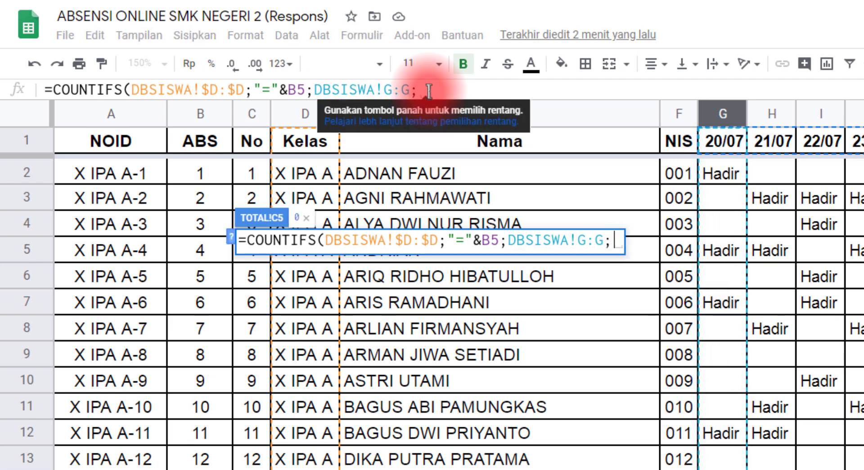
{"action": "type", "text": "\"=Hadir"}
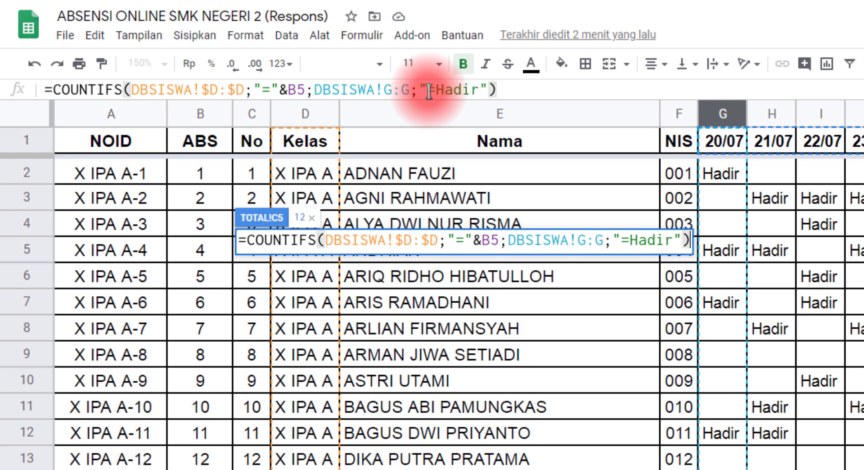
{"action": "key", "text": "Return"}
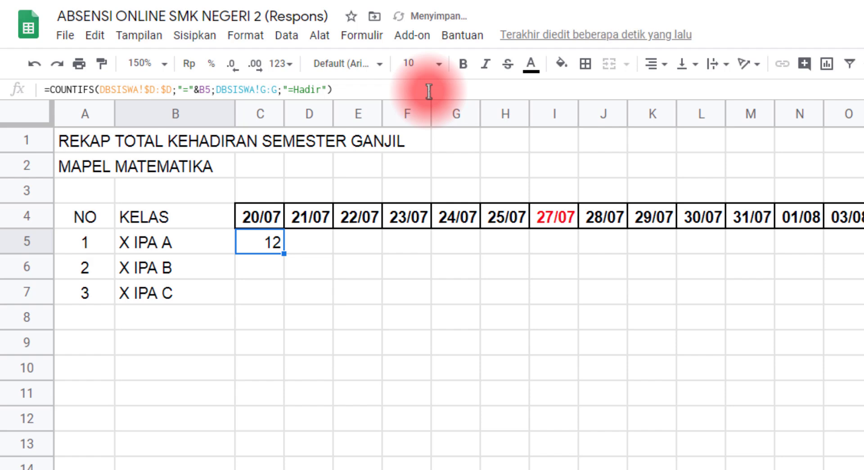
Step: Change the B5 reference in the C5 formula to $B5 so that only its column is locked
{"action": "left_click", "coordinate": [173, 246]}
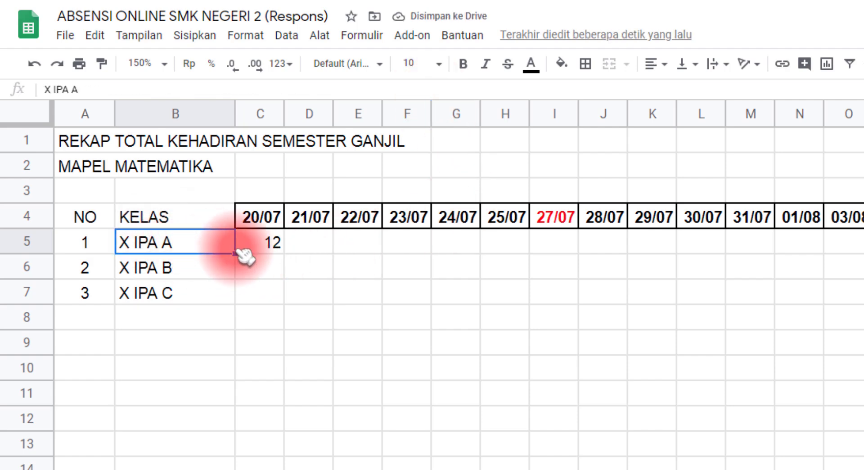
{"action": "left_click", "coordinate": [270, 224]}
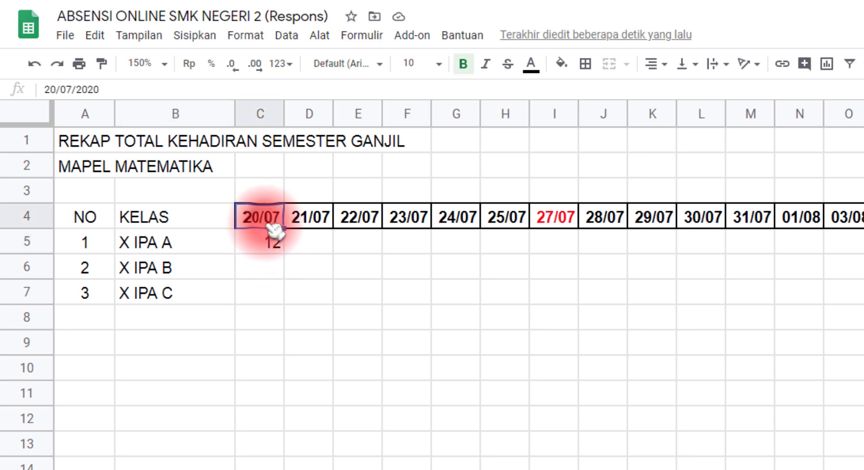
{"action": "left_click", "coordinate": [272, 246]}
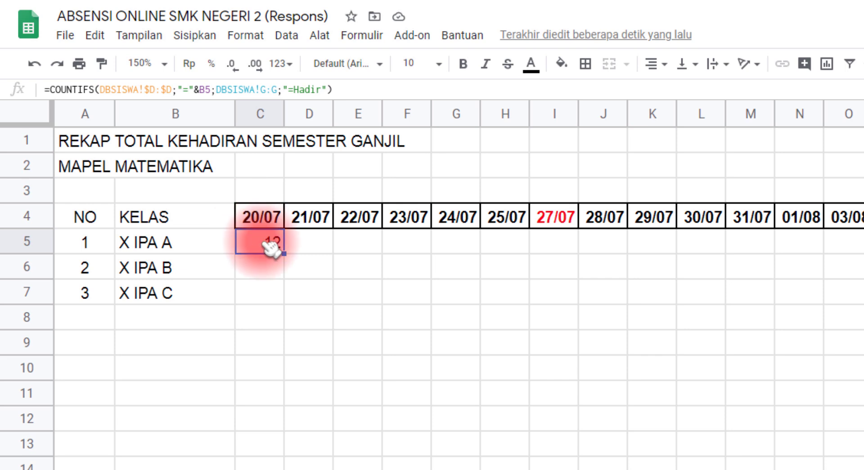
{"action": "double_click", "coordinate": [270, 246]}
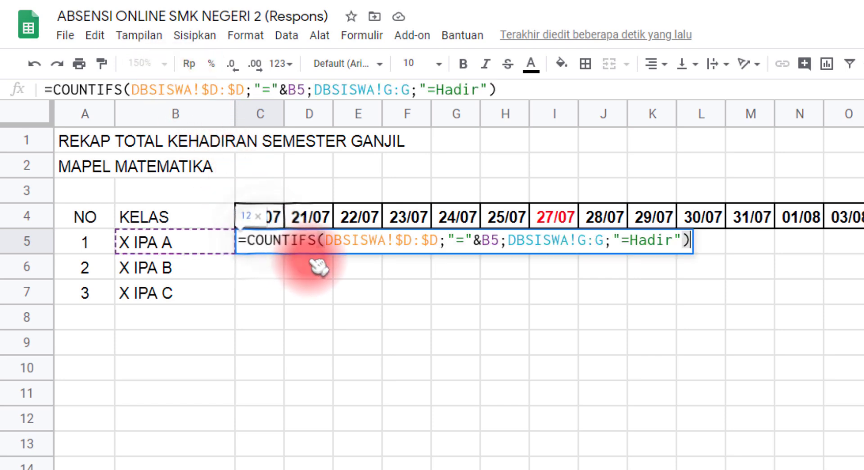
{"action": "double_click", "coordinate": [489, 240]}
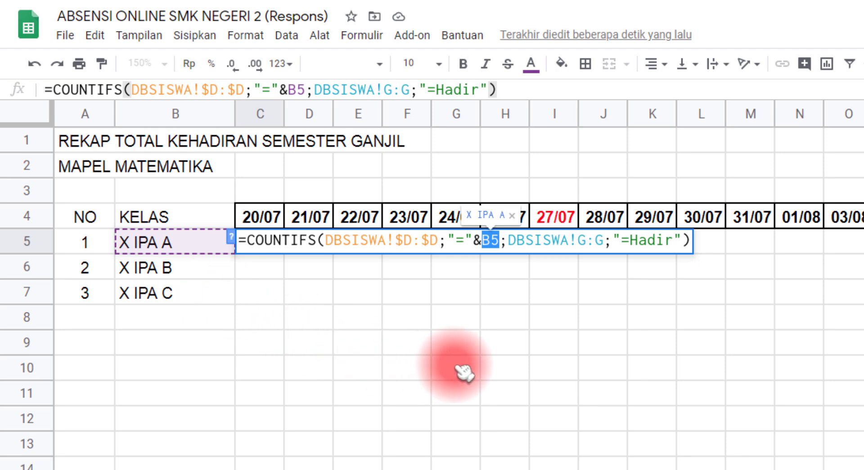
{"action": "key", "text": "F4"}
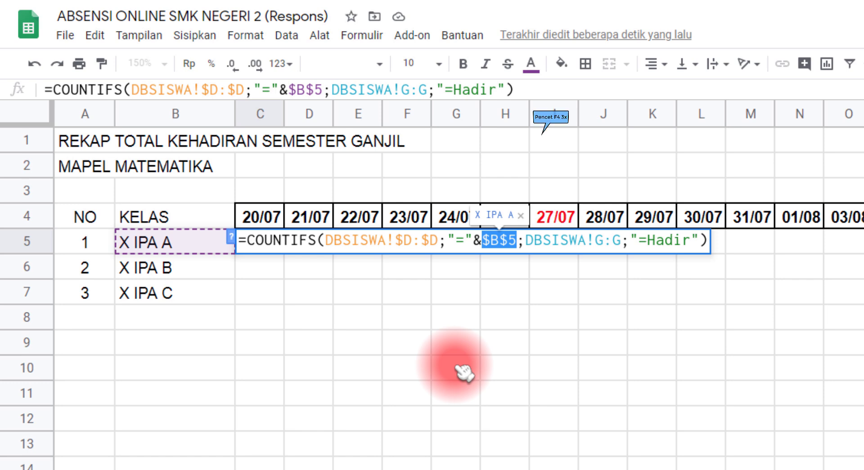
{"action": "key", "text": "F4"}
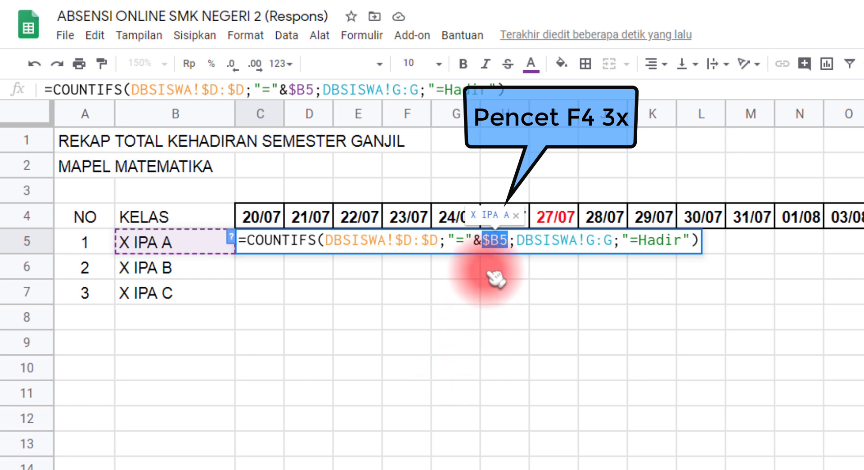
{"action": "left_click", "coordinate": [493, 240]}
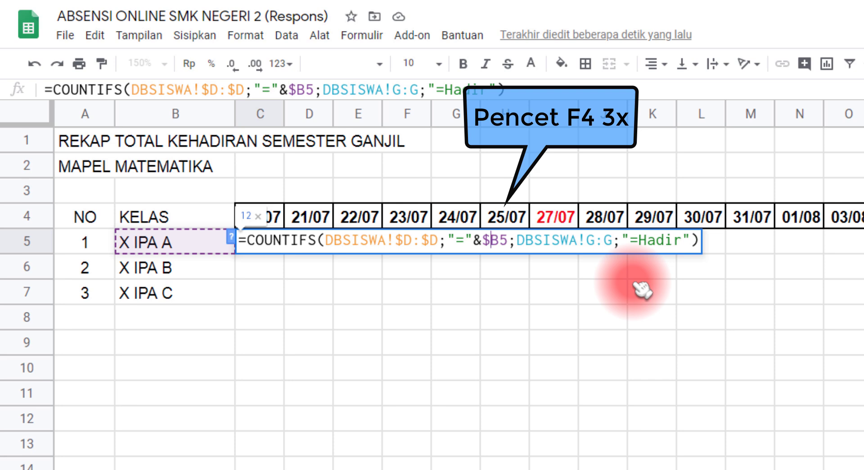
{"action": "key", "text": "Return"}
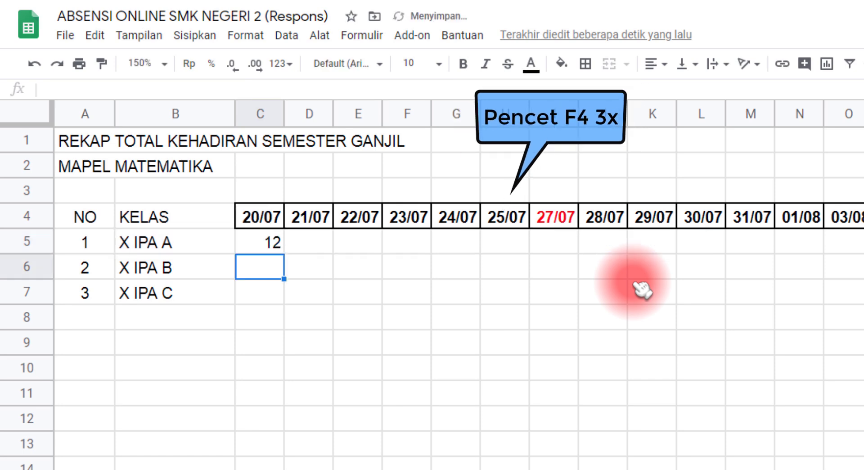
Step: Fill the COUNTIFS formula from C5 down to row 7 and across every date column through 19/09 in column BD
{"action": "left_click", "coordinate": [276, 247]}
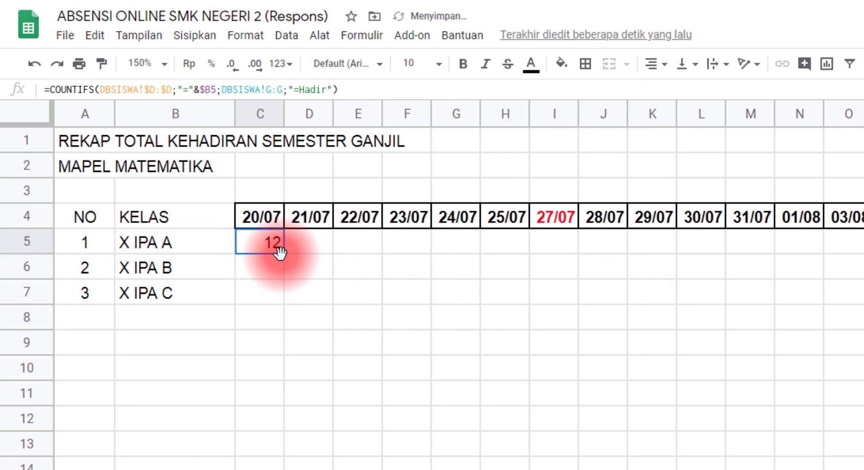
{"action": "left_click_drag", "start_coordinate": [284, 254], "coordinate": [284, 294]}
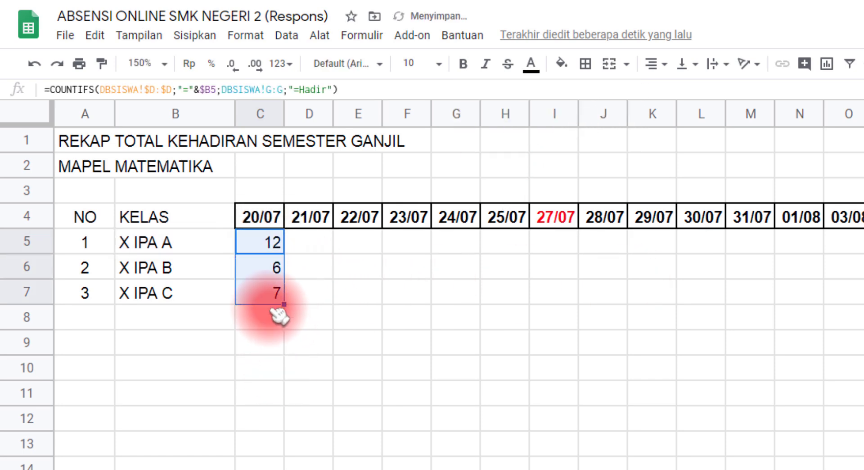
{"action": "left_click", "coordinate": [264, 269]}
{"action": "left_click", "coordinate": [264, 245]}
{"action": "left_click", "coordinate": [267, 270]}
{"action": "left_click", "coordinate": [269, 293]}
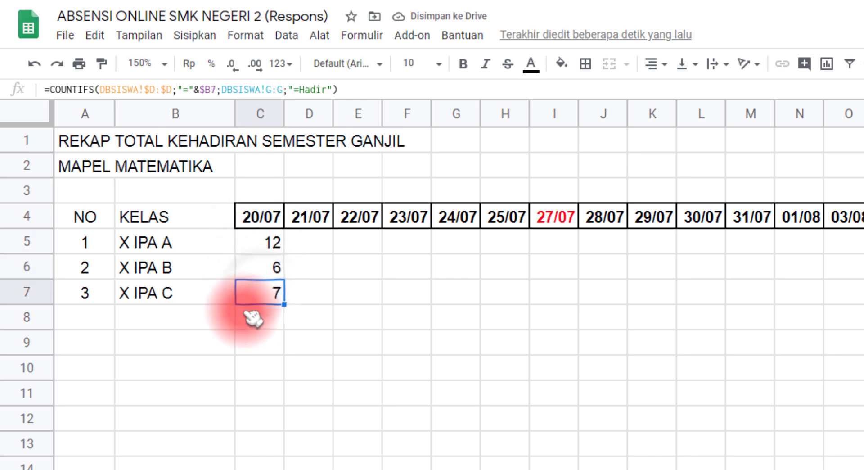
{"action": "left_click_drag", "start_coordinate": [255, 242], "coordinate": [331, 306]}
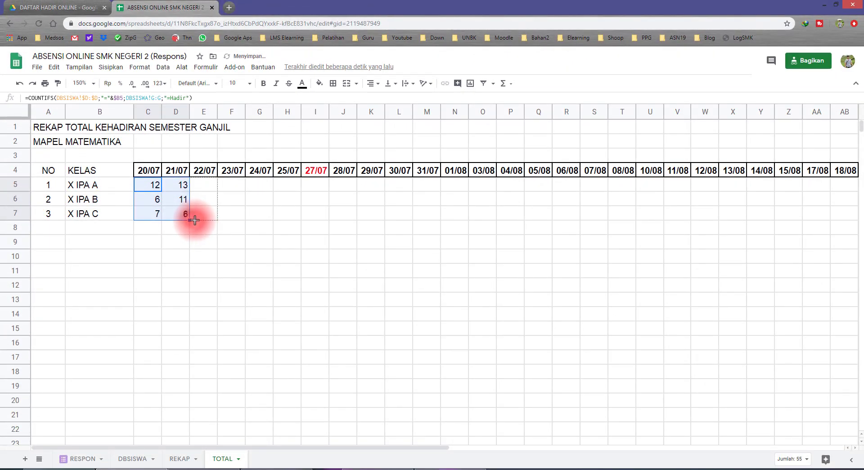
{"action": "left_click_drag", "start_coordinate": [195, 220], "coordinate": [817, 247]}
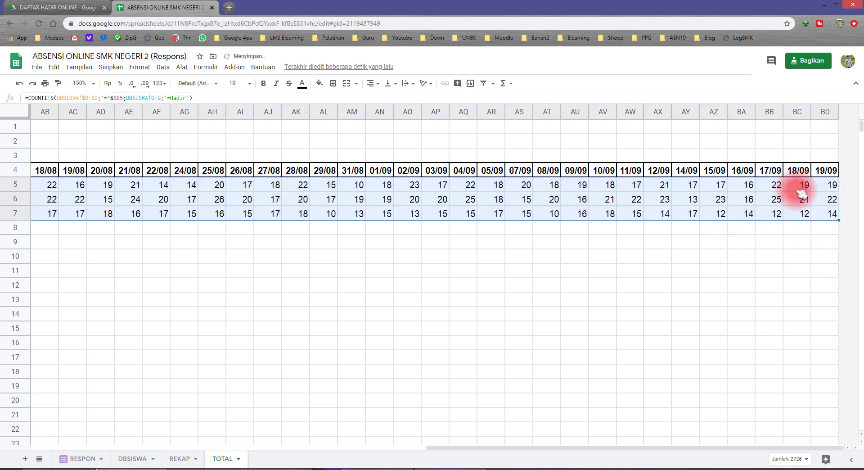
Step: Apply all borders to the whole attendance table from A4 to BD7
{"action": "left_click", "coordinate": [825, 172]}
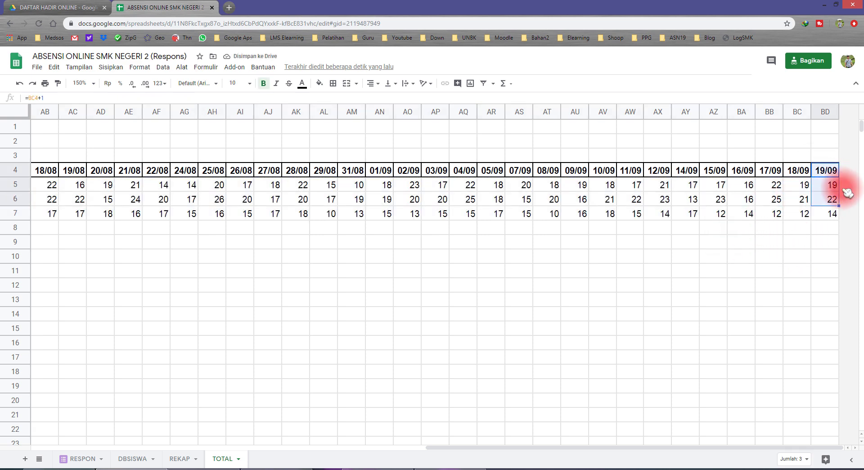
{"action": "key", "text": "ctrl+shift+Left"}
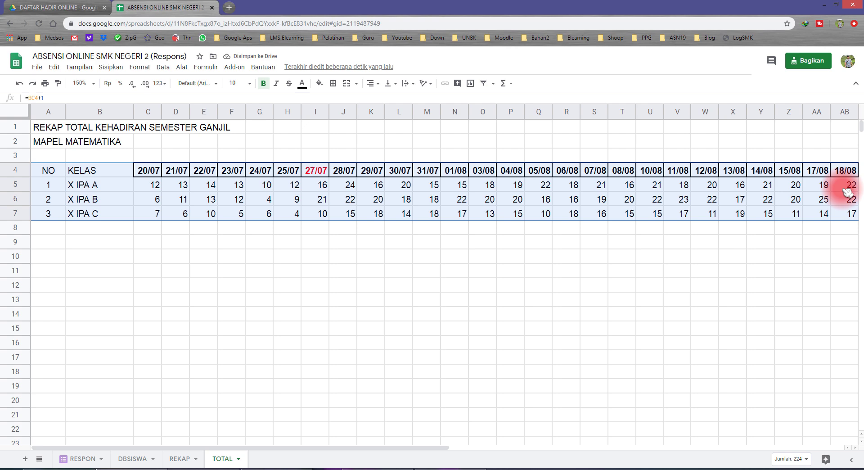
{"action": "left_click", "coordinate": [334, 84]}
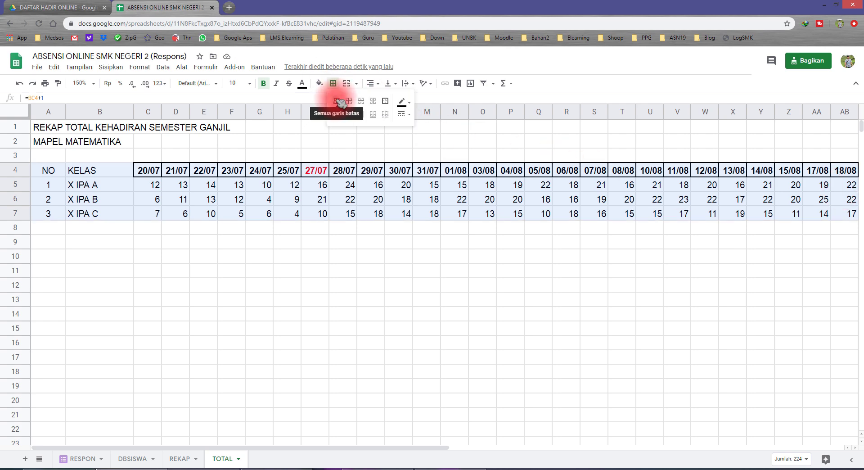
{"action": "left_click", "coordinate": [341, 102]}
Step: Centre the attendance counts in C5 to BD7 horizontally
{"action": "left_click", "coordinate": [153, 185]}
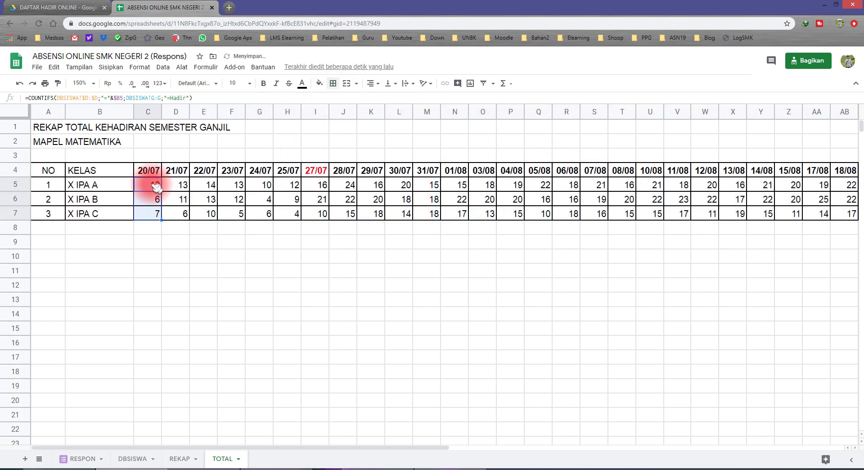
{"action": "key", "text": "ctrl+shift+Right"}
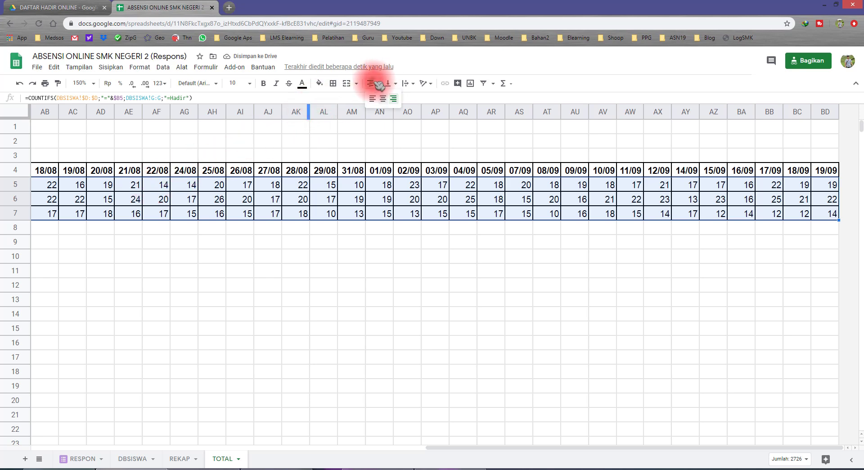
{"action": "left_click", "coordinate": [383, 99]}
{"action": "left_click", "coordinate": [240, 270]}
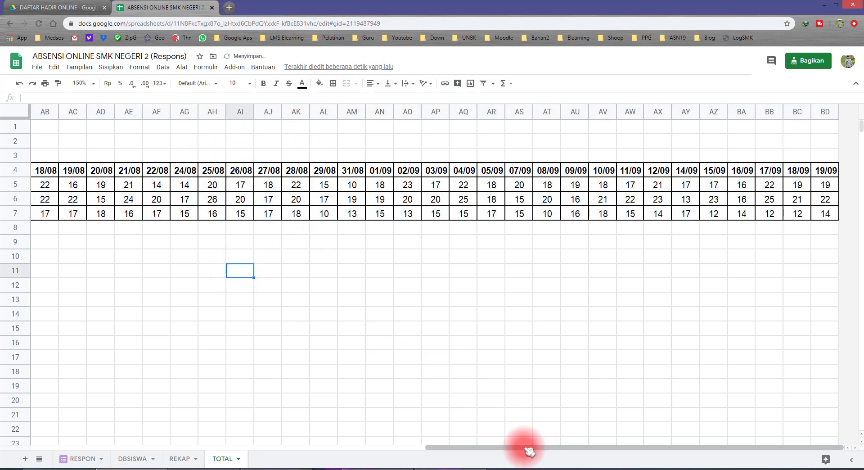
Step: Change the text colour of the 27/07 date header in I4 to black
{"action": "left_click_drag", "start_coordinate": [529, 448], "coordinate": [139, 448]}
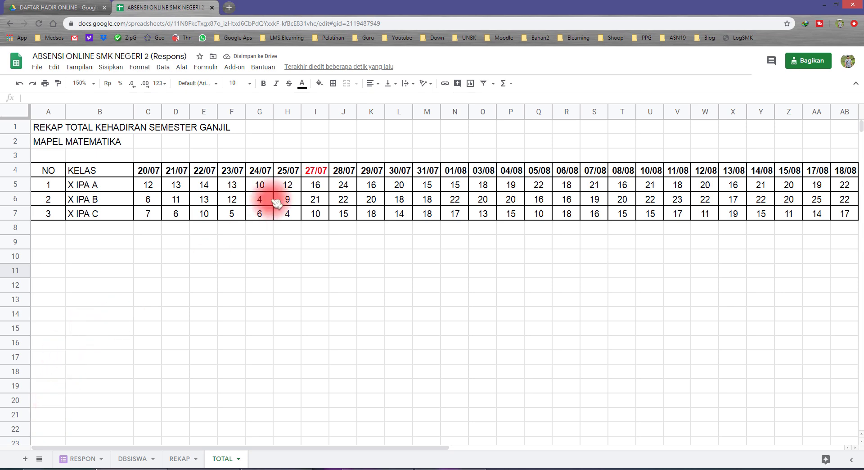
{"action": "left_click", "coordinate": [309, 170]}
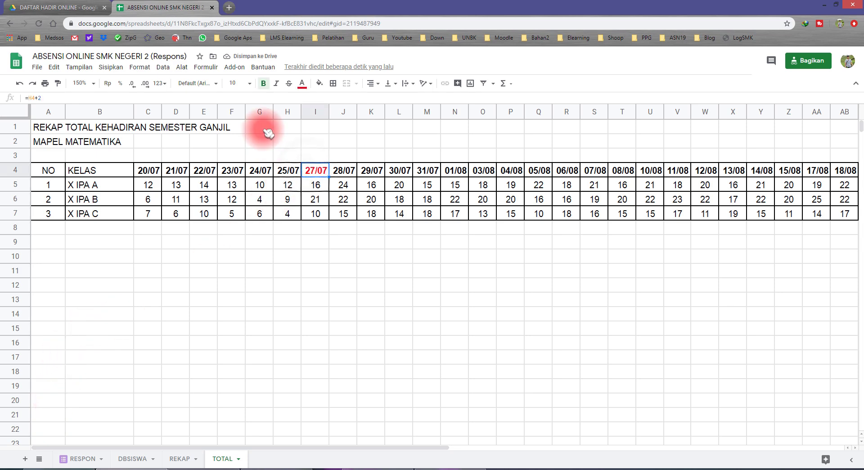
{"action": "left_click", "coordinate": [303, 85]}
{"action": "left_click", "coordinate": [304, 114]}
{"action": "left_click", "coordinate": [259, 256]}
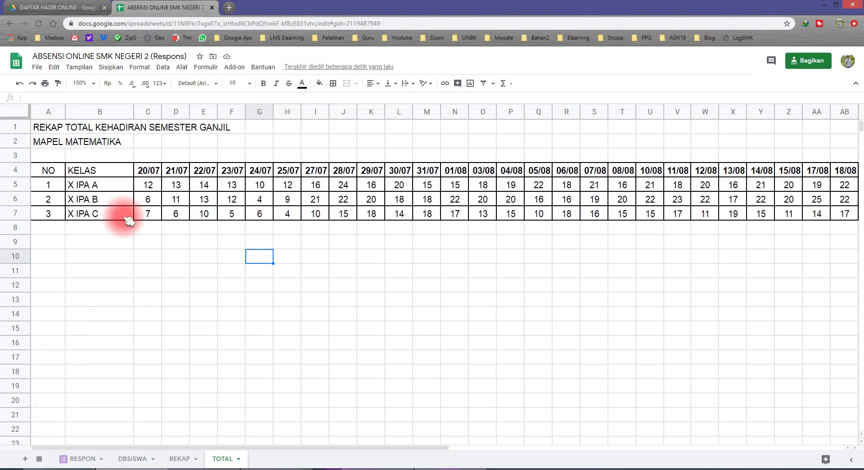
Step: Centre the NO and KELAS headers in A4:B4 and make them bold
{"action": "left_click_drag", "start_coordinate": [53, 170], "coordinate": [99, 171]}
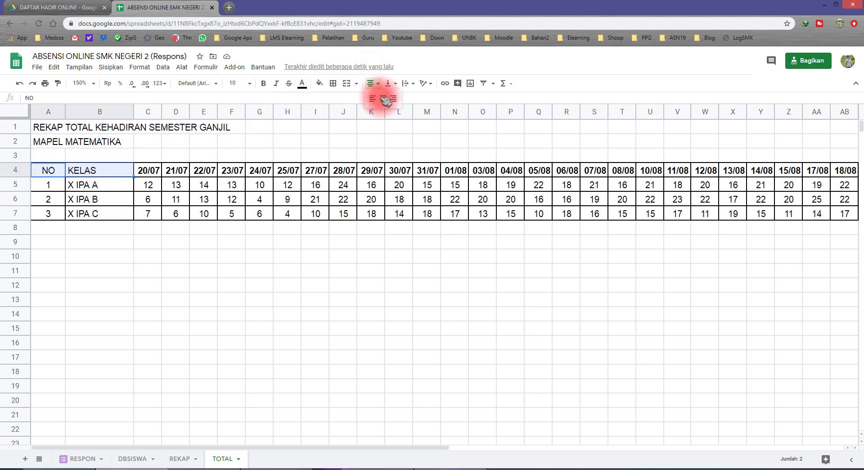
{"action": "left_click", "coordinate": [263, 83]}
{"action": "left_click", "coordinate": [153, 242]}
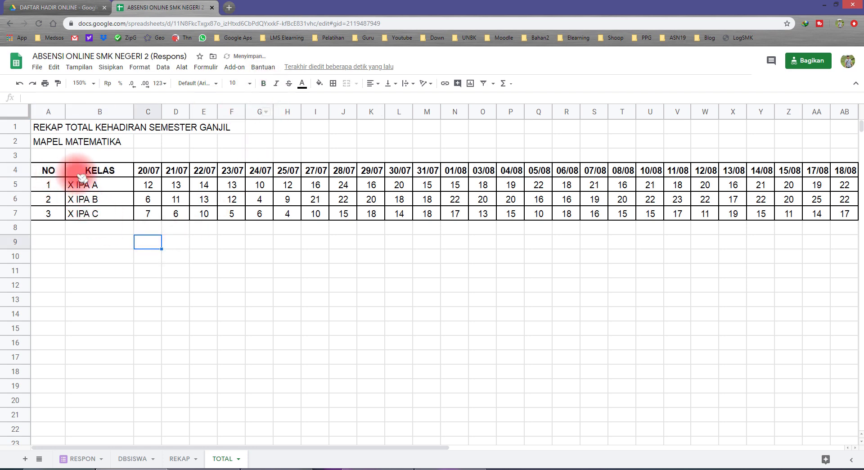
Step: Insert a chart from the attendance table range B4:BD7, covering every class and date
{"action": "left_click", "coordinate": [107, 172]}
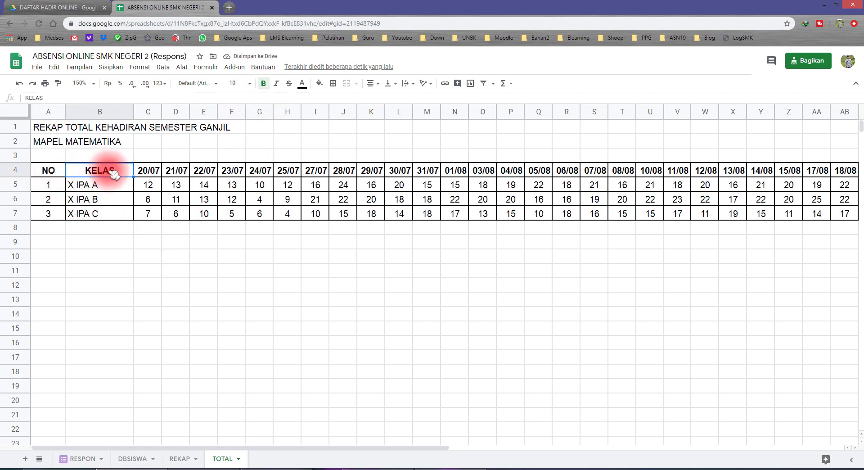
{"action": "left_click", "coordinate": [57, 171]}
{"action": "left_click", "coordinate": [108, 169]}
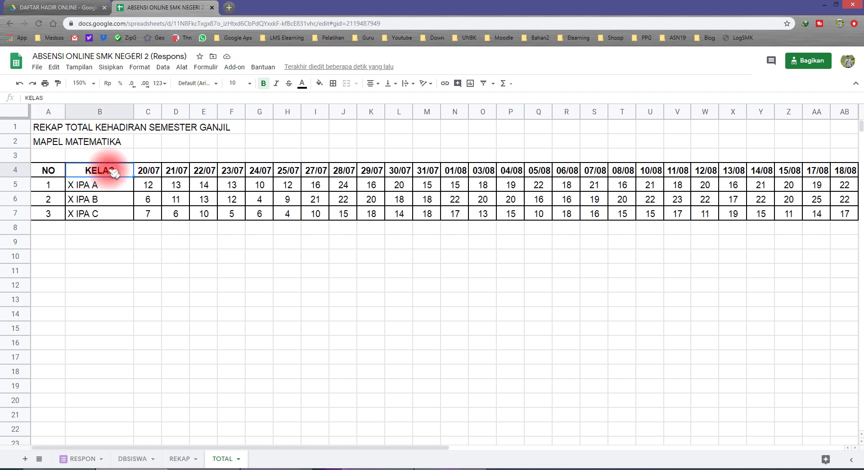
{"action": "mouse_move", "coordinate": [114, 172]}
{"action": "left_mouse_down"}
{"action": "mouse_move", "coordinate": [112, 215]}
{"action": "mouse_move", "coordinate": [170, 209]}
{"action": "mouse_move", "coordinate": [253, 219]}
{"action": "left_mouse_up"}
{"action": "key", "text": "ctrl+shift+Right"}
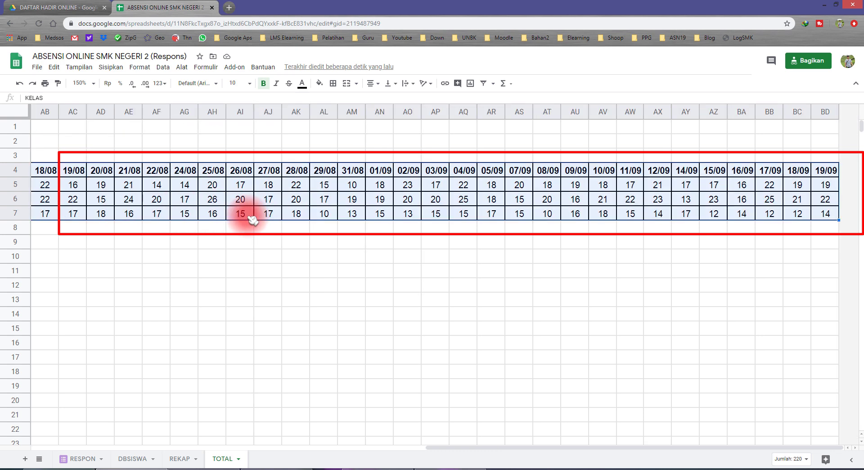
{"action": "left_click_drag", "start_coordinate": [527, 448], "coordinate": [77, 449]}
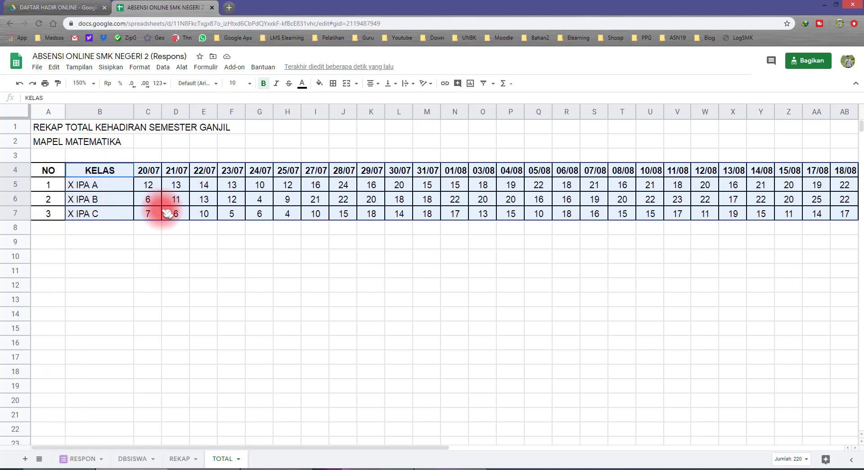
{"action": "left_click", "coordinate": [111, 67]}
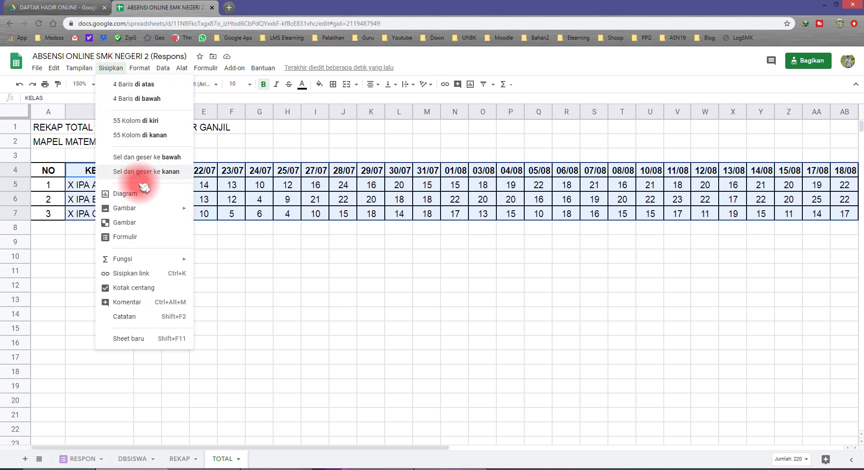
{"action": "left_click", "coordinate": [144, 198]}
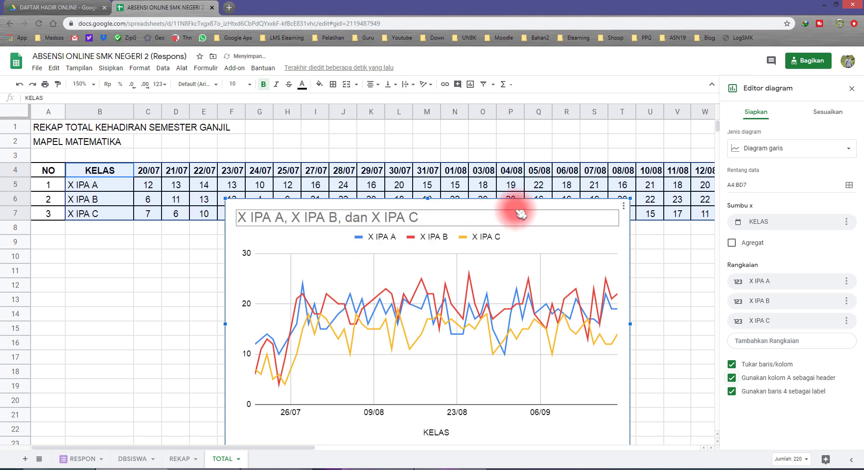
Step: Move the chart directly below the attendance table and widen it to about column Z
{"action": "left_click_drag", "start_coordinate": [521, 206], "coordinate": [338, 233]}
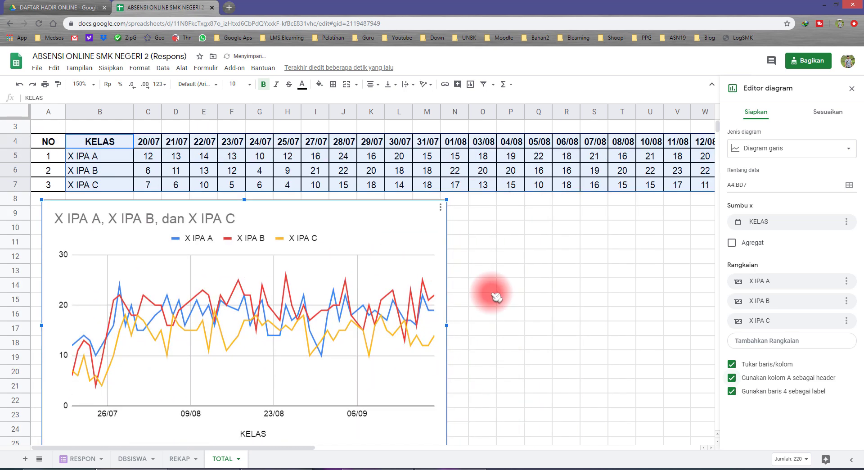
{"action": "left_click", "coordinate": [543, 296]}
{"action": "left_click", "coordinate": [435, 317]}
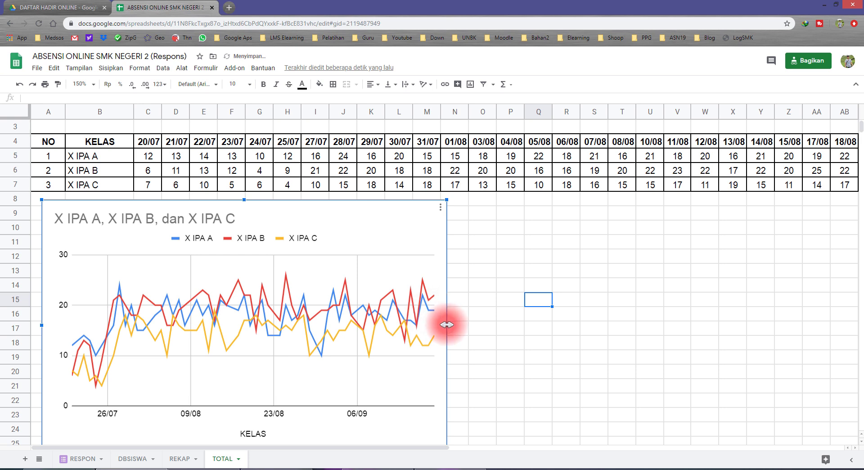
{"action": "left_click_drag", "start_coordinate": [447, 324], "coordinate": [797, 328]}
{"action": "scroll", "coordinate": [577, 386], "scroll_direction": "down", "scroll_amount": 2}
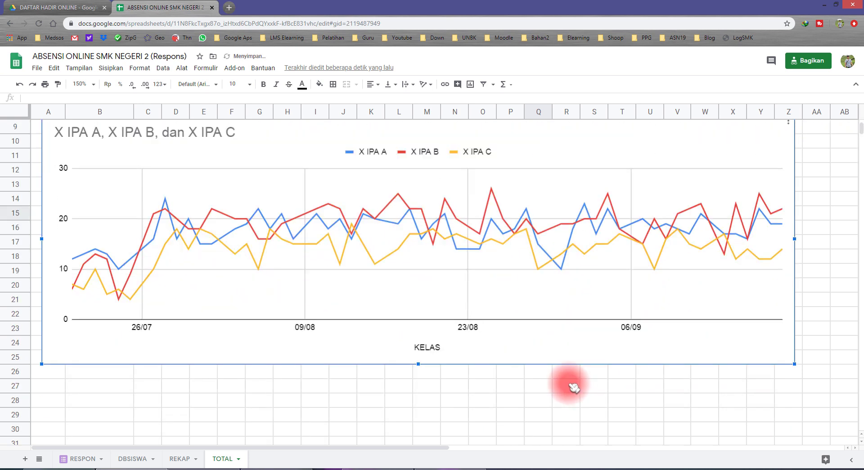
{"action": "scroll", "coordinate": [574, 387], "scroll_direction": "up", "scroll_amount": 2}
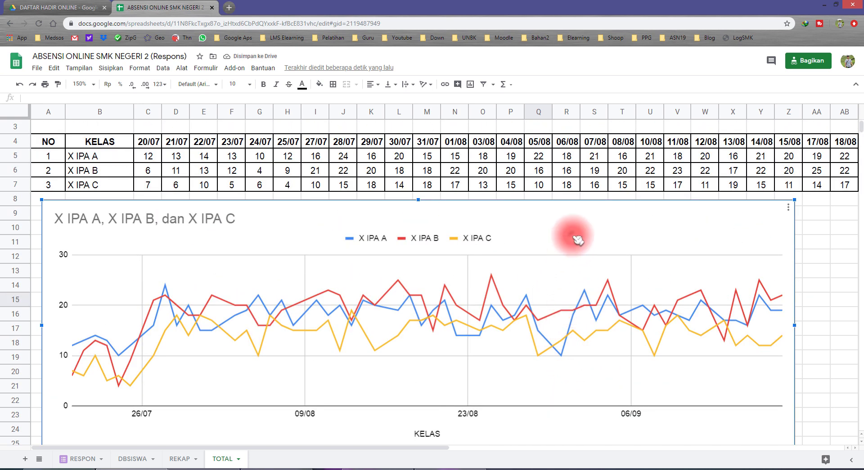
Step: Open the attendance chart for editing and change its type to a smooth line chart (Diagram garis mulus)
{"action": "left_click", "coordinate": [788, 207]}
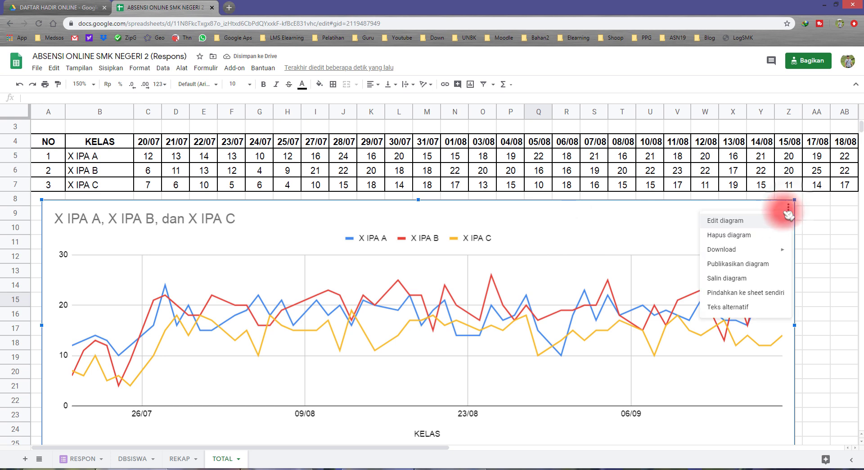
{"action": "left_click", "coordinate": [762, 221]}
{"action": "left_click", "coordinate": [801, 149]}
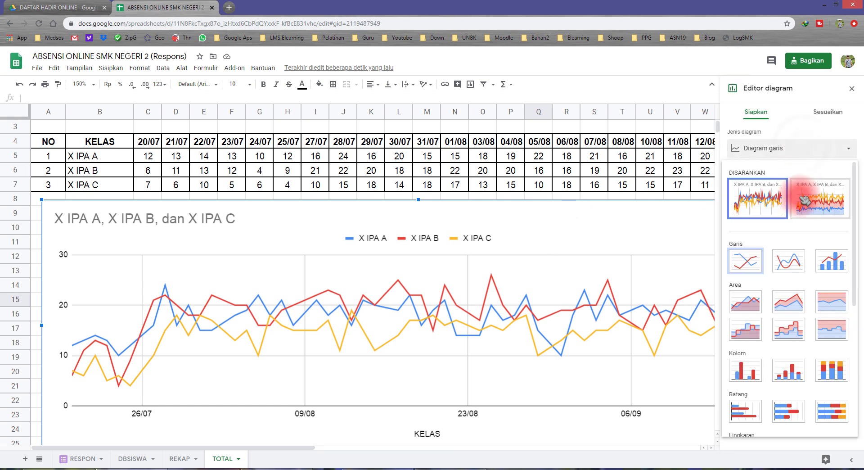
{"action": "left_click", "coordinate": [789, 260]}
Step: Try the stacked area, plain area and combo (Diagram kombinasi) types on the attendance chart
{"action": "left_click", "coordinate": [804, 151]}
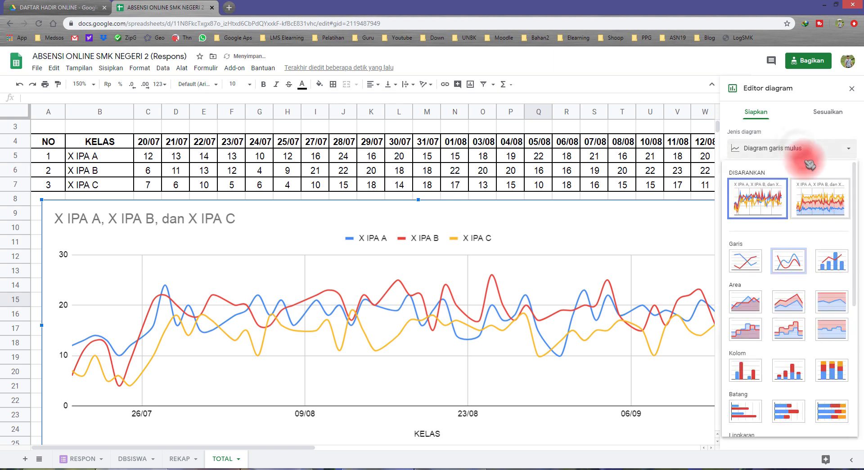
{"action": "left_click", "coordinate": [794, 305]}
{"action": "left_click", "coordinate": [743, 149]}
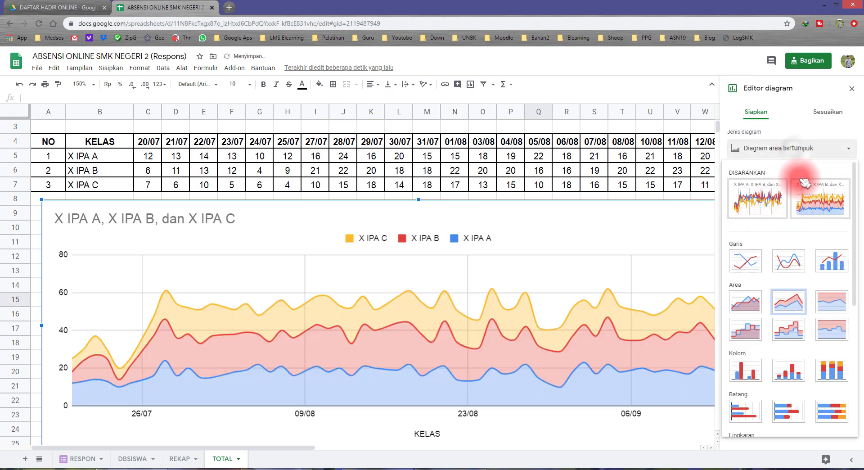
{"action": "left_click", "coordinate": [745, 301]}
{"action": "left_click", "coordinate": [792, 151]}
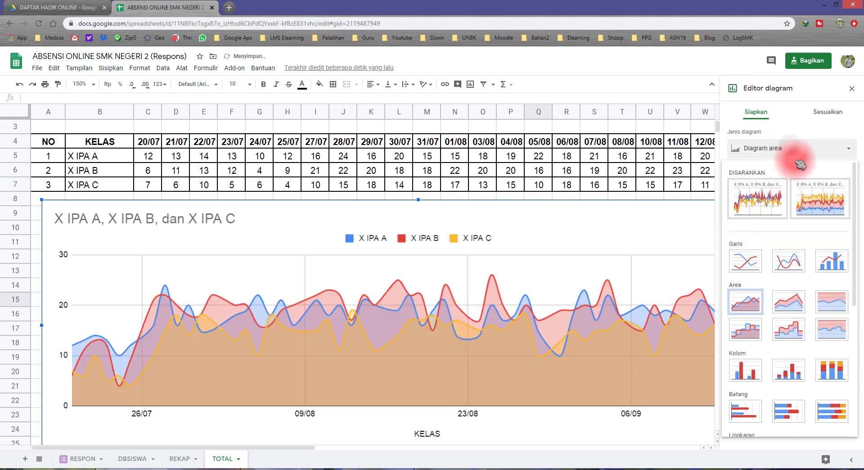
{"action": "left_click", "coordinate": [827, 266]}
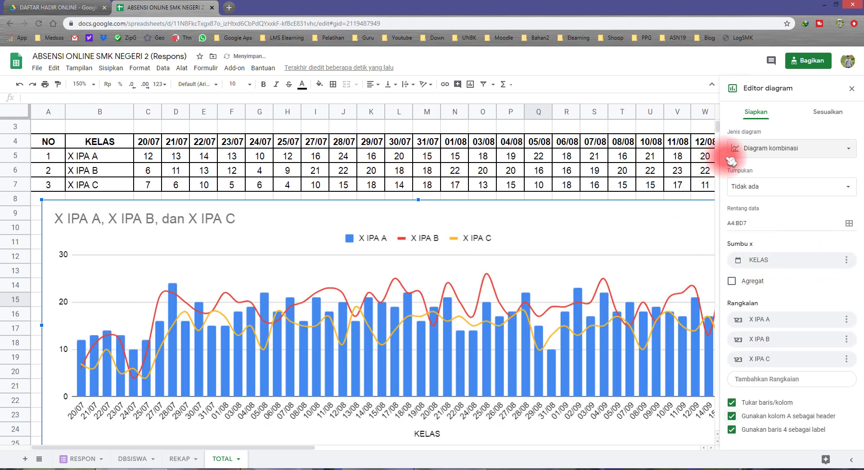
Step: Try the stacked stepped area, plain area and straight line types on the attendance chart
{"action": "left_click", "coordinate": [753, 149]}
{"action": "left_click", "coordinate": [786, 328]}
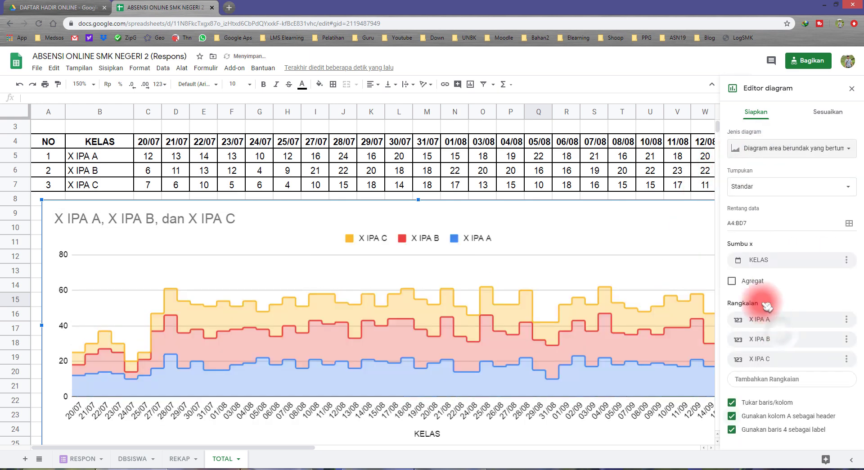
{"action": "left_click", "coordinate": [767, 148]}
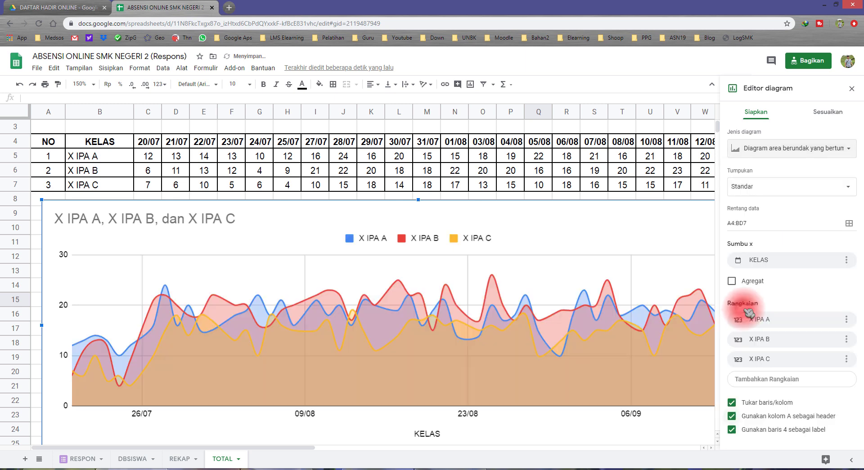
{"action": "left_click", "coordinate": [745, 301]}
{"action": "left_click", "coordinate": [768, 151]}
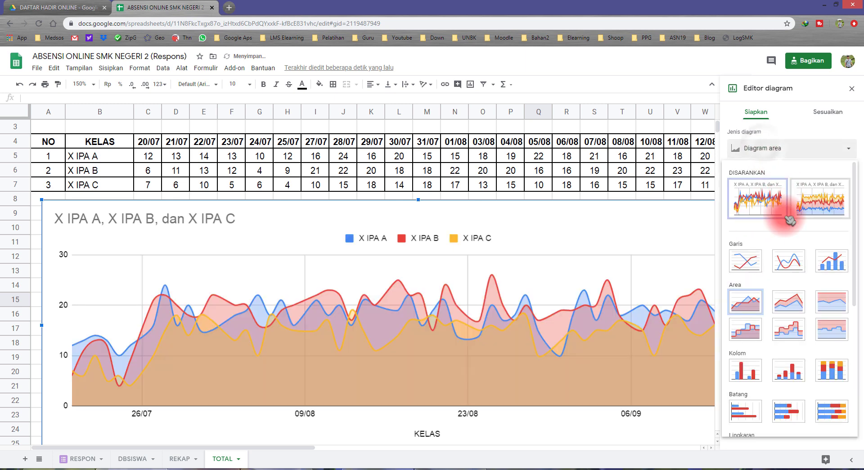
{"action": "left_click", "coordinate": [750, 262]}
Step: Switch the chart to smooth line and from there to stacked area (Diagram area bertumpuk), and close the chart editor
{"action": "left_click", "coordinate": [784, 149]}
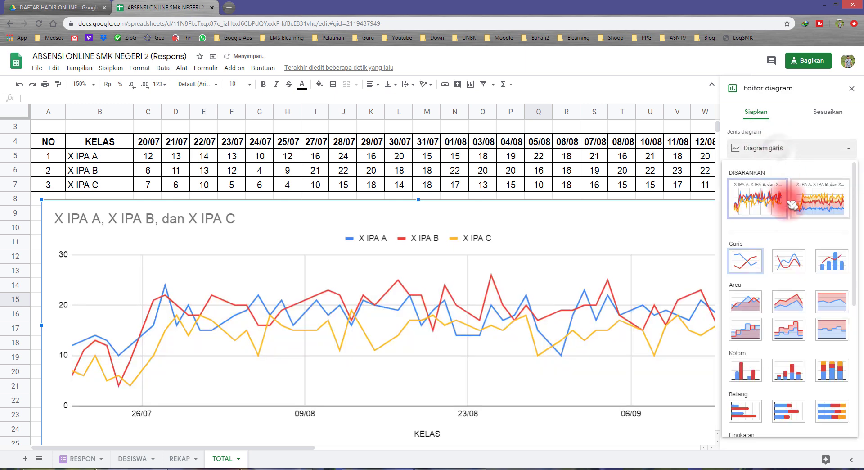
{"action": "left_click", "coordinate": [781, 252]}
{"action": "left_click", "coordinate": [790, 153]}
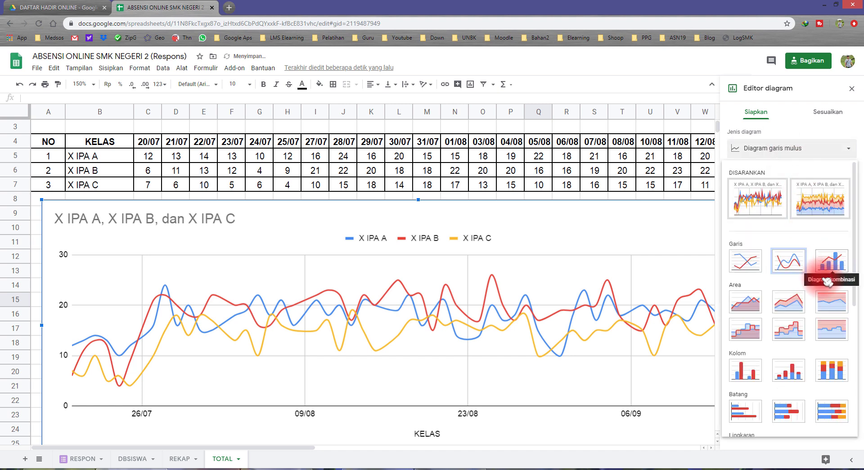
{"action": "left_click", "coordinate": [788, 302]}
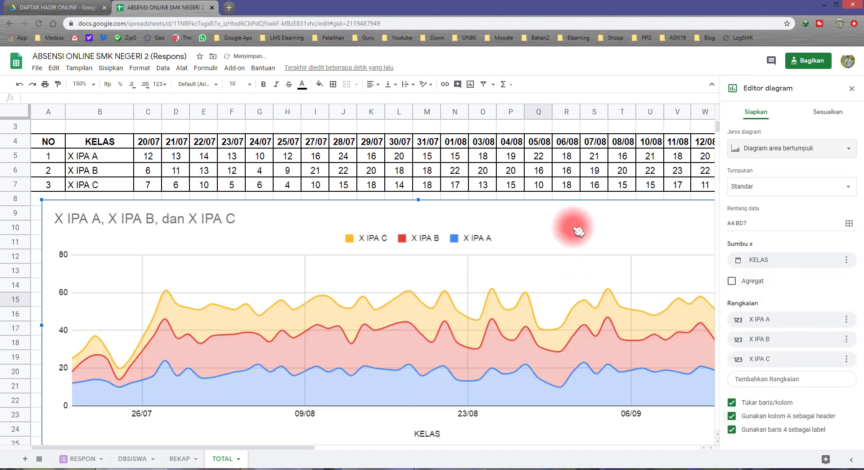
{"action": "left_click", "coordinate": [852, 88]}
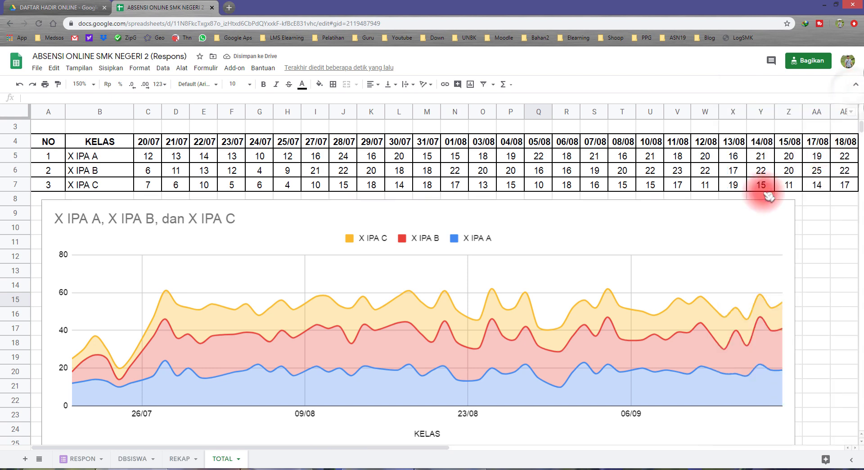
{"action": "left_click", "coordinate": [834, 228]}
{"action": "scroll", "coordinate": [545, 300], "scroll_direction": "up", "scroll_amount": 1}
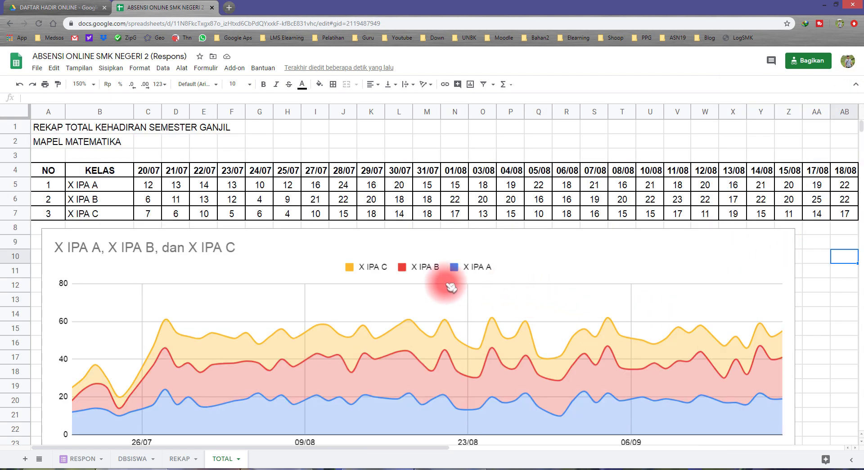
Step: Freeze the rows of the TOTAL sheet down to the date header in row 4
{"action": "left_click", "coordinate": [150, 187]}
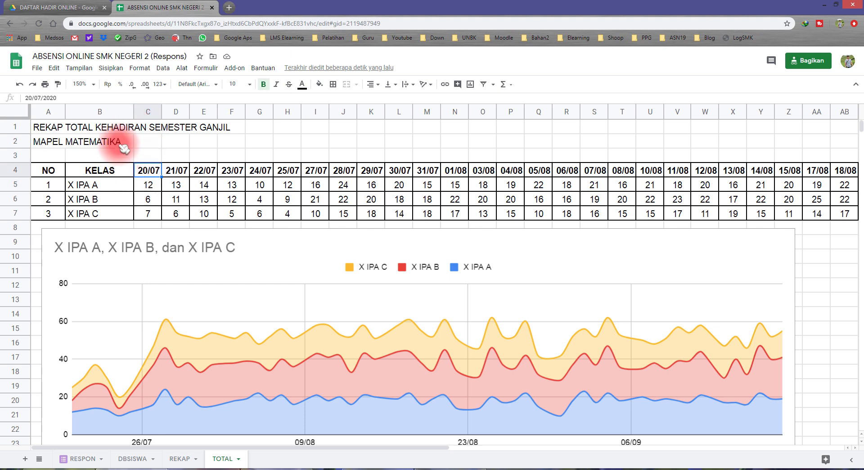
{"action": "left_click", "coordinate": [80, 69]}
{"action": "mouse_move", "coordinate": [101, 83]}
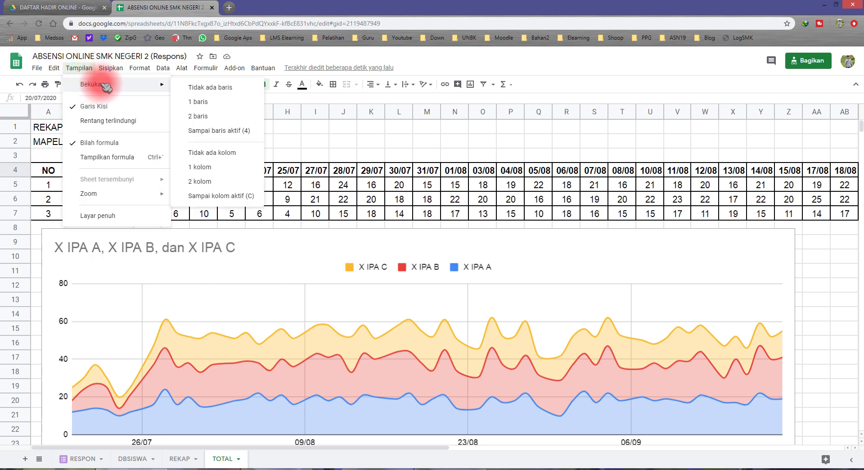
{"action": "left_click", "coordinate": [205, 131]}
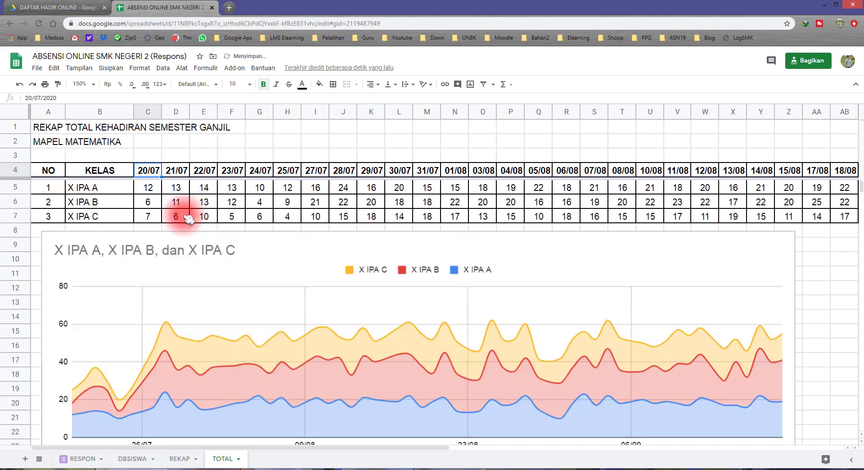
Step: Examine the frozen header rows and the stacked area chart below the attendance table
{"action": "scroll", "coordinate": [199, 218], "scroll_direction": "down", "scroll_amount": 1}
{"action": "scroll", "coordinate": [290, 226], "scroll_direction": "up", "scroll_amount": 1}
{"action": "left_click", "coordinate": [399, 216]}
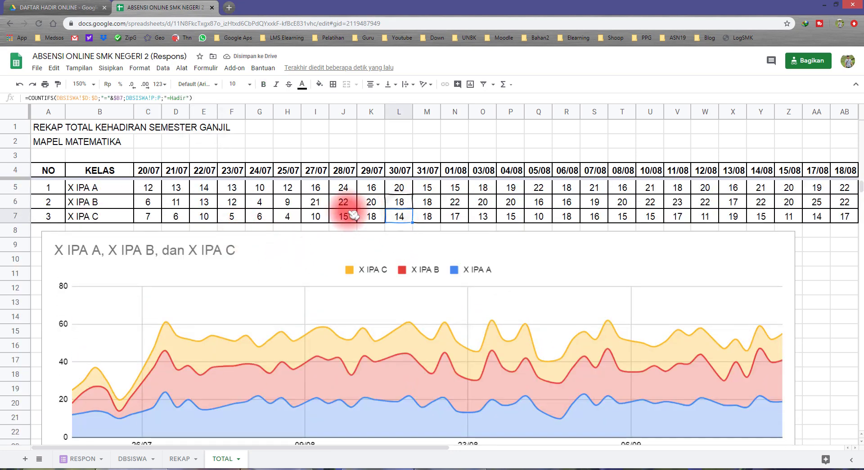
{"action": "scroll", "coordinate": [405, 229], "scroll_direction": "down", "scroll_amount": 1}
{"action": "scroll", "coordinate": [405, 229], "scroll_direction": "up", "scroll_amount": 1}
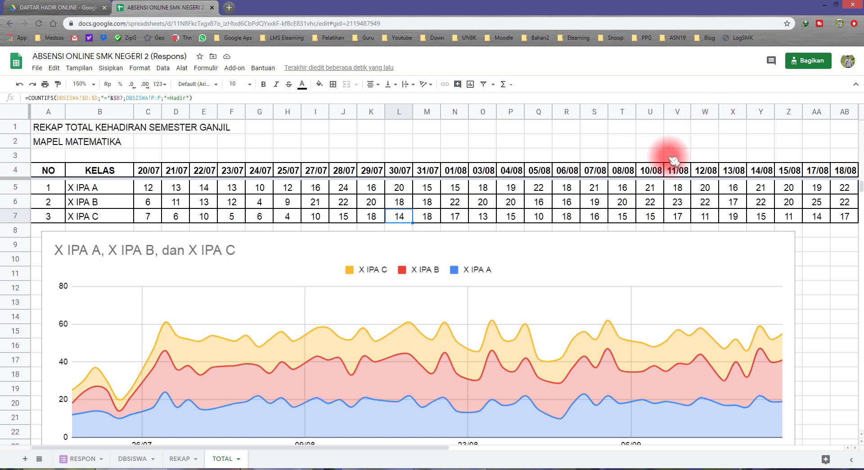
{"action": "left_click", "coordinate": [828, 303]}
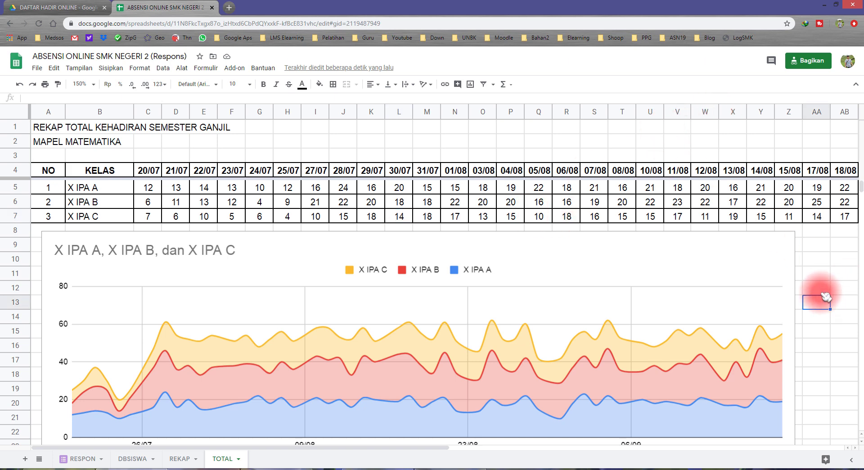
{"action": "scroll", "coordinate": [827, 296], "scroll_direction": "down", "scroll_amount": 5}
{"action": "scroll", "coordinate": [518, 270], "scroll_direction": "up", "scroll_amount": 5}
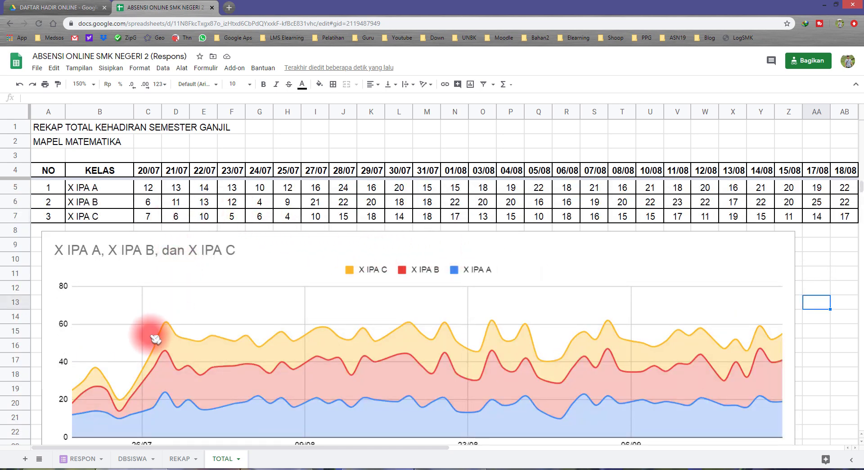
{"action": "left_click", "coordinate": [224, 352]}
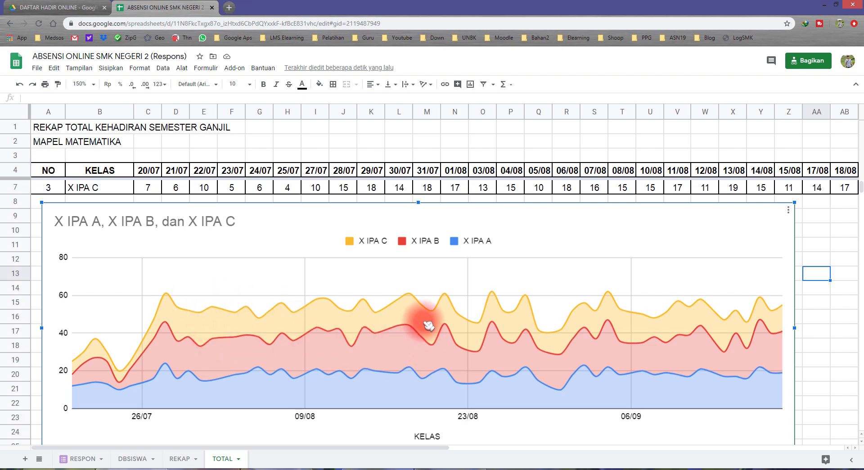
{"action": "scroll", "coordinate": [332, 276], "scroll_direction": "up", "scroll_amount": 1}
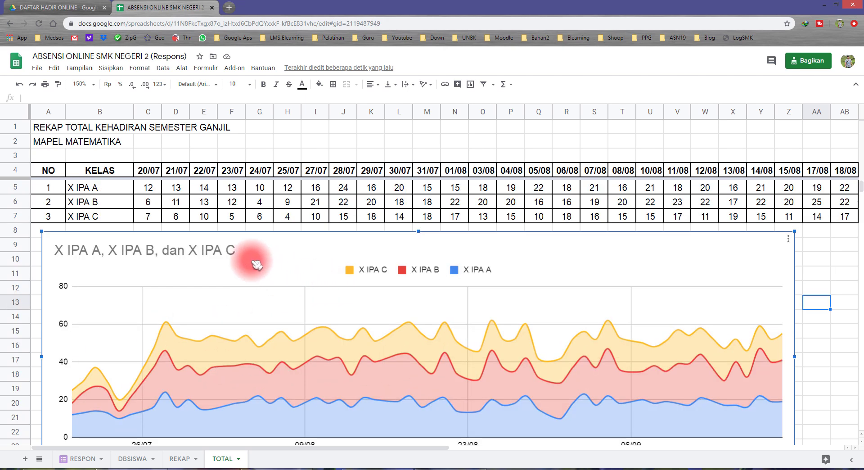
Step: Test the chart's response by entering 20 in C6 and 15 in G6 for X IPA B, undoing each entry
{"action": "left_click", "coordinate": [157, 203]}
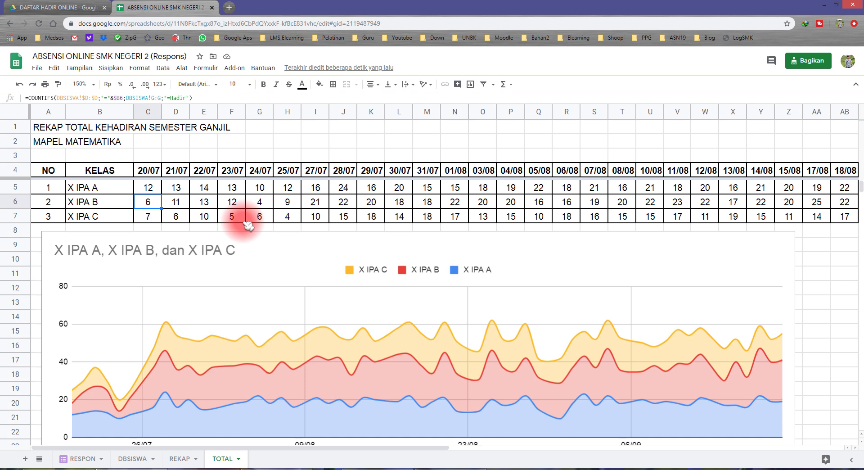
{"action": "key", "text": "Return"}
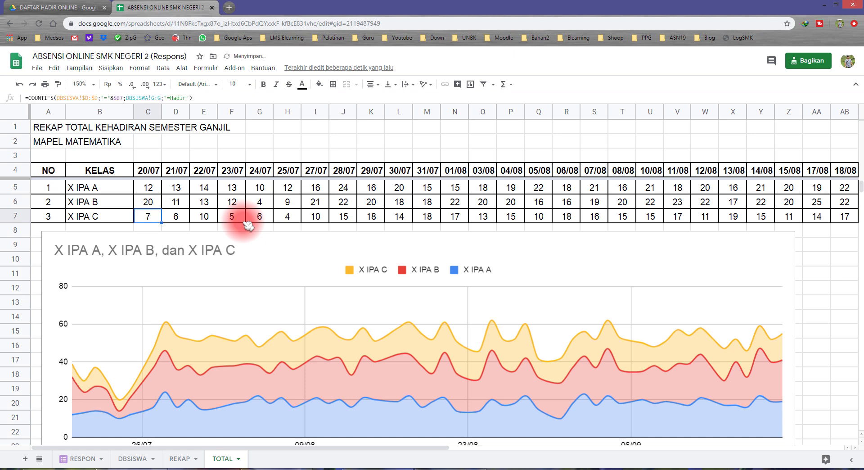
{"action": "key", "text": "ctrl+z"}
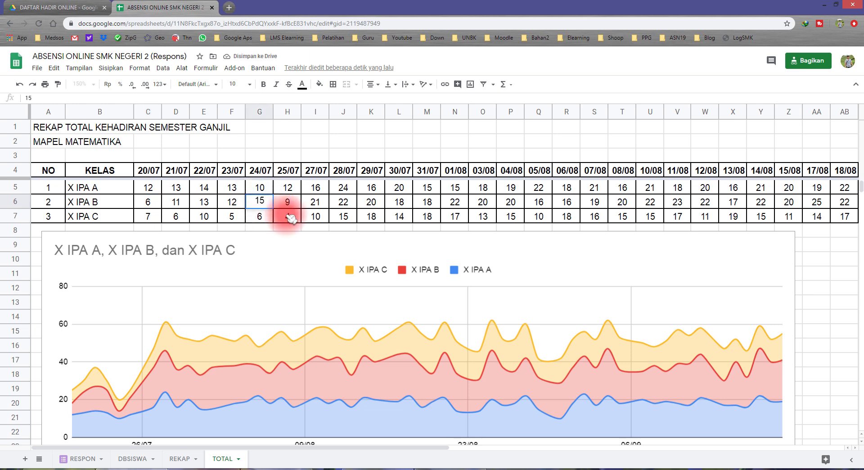
{"action": "key", "text": "Return"}
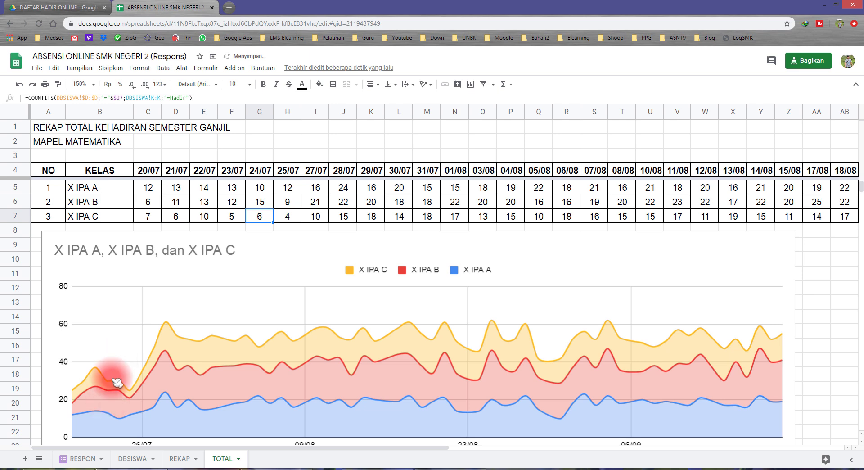
{"action": "key", "text": "ctrl+z"}
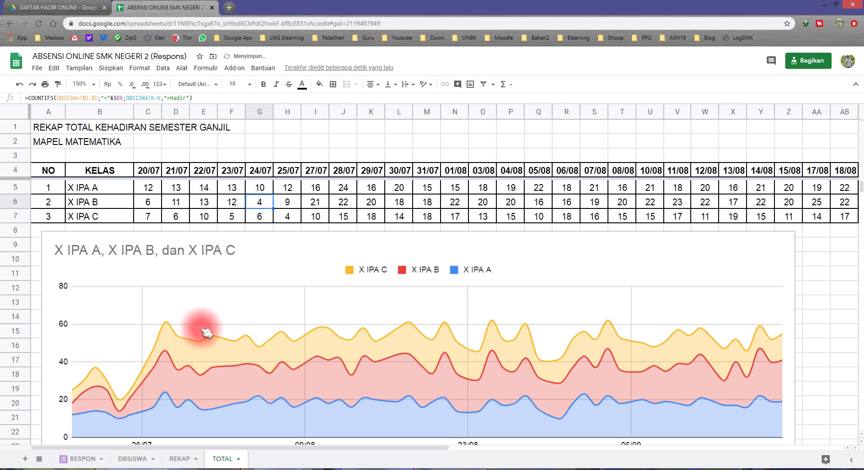
{"action": "left_click", "coordinate": [823, 276]}
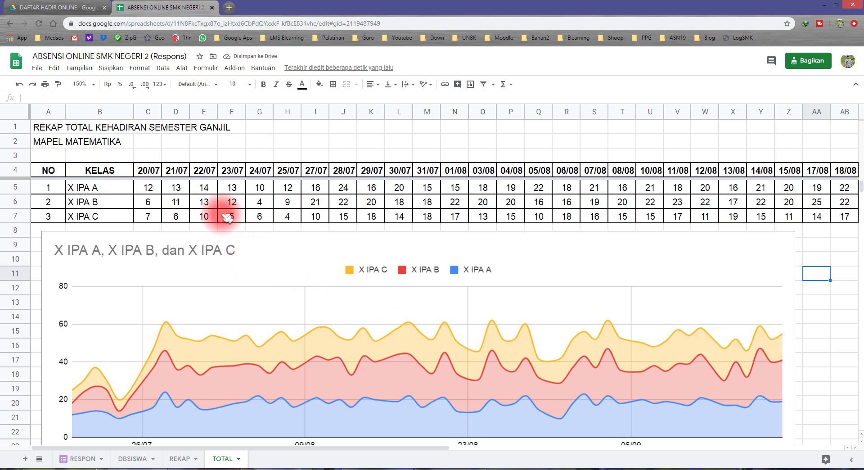
{"action": "left_click", "coordinate": [58, 171]}
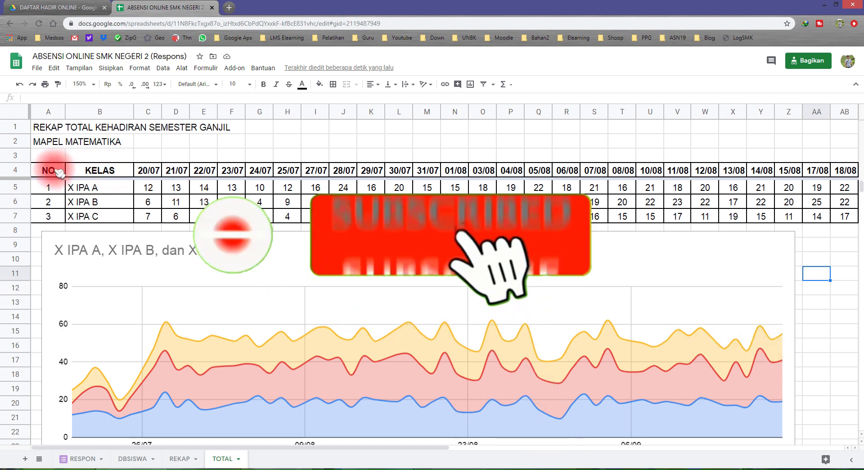